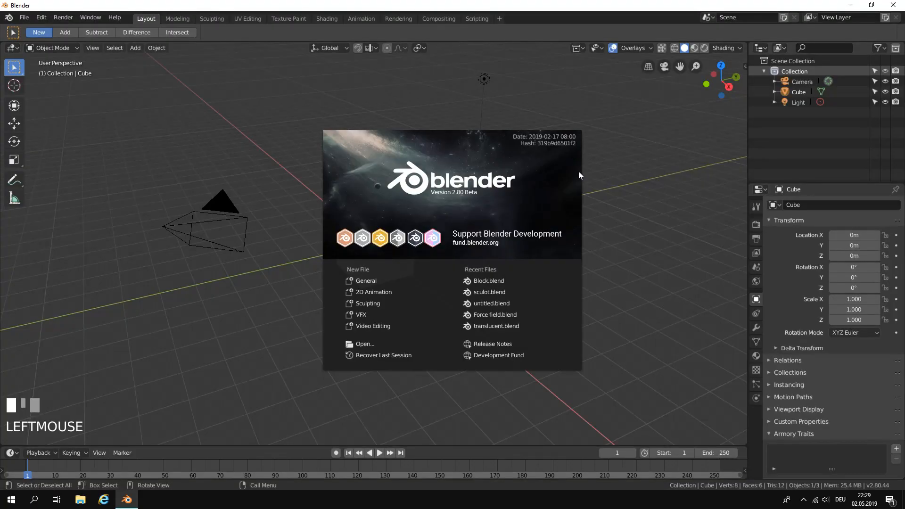
Dismiss the startup splash screen to reach the default scene.
{"action": "left_click", "coordinate": [604, 168]}
{"action": "scroll", "coordinate": [466, 188], "scroll_direction": "down", "scroll_amount": 2}
{"action": "middle_click_drag", "start_coordinate": [466, 188], "coordinate": [420, 214]}
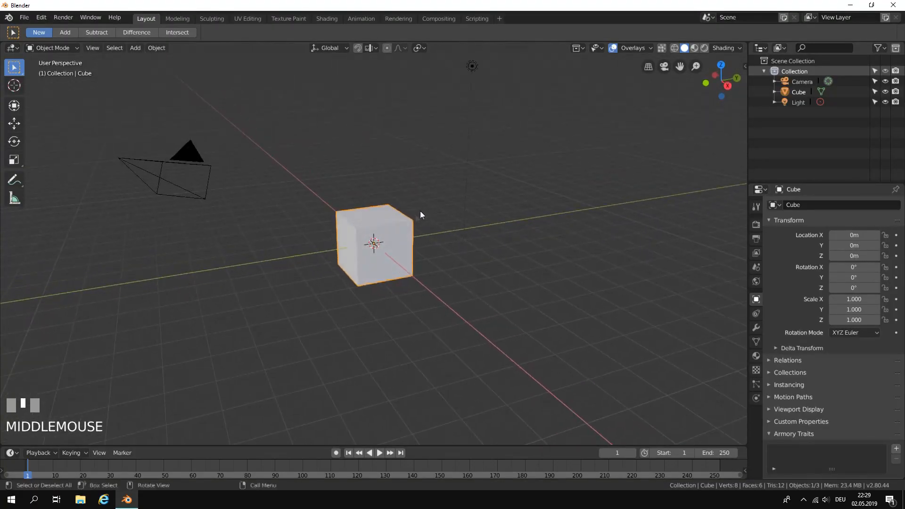
{"action": "middle_click_drag", "start_coordinate": [402, 257], "coordinate": [409, 245]}
{"action": "right_click", "coordinate": [197, 84]}
{"action": "left_click", "coordinate": [247, 81]}
{"action": "middle_click_drag", "start_coordinate": [247, 80], "coordinate": [486, 55]}
{"action": "left_click", "coordinate": [472, 64]}
{"action": "left_click", "coordinate": [352, 262]}
{"action": "left_click", "coordinate": [184, 147]}
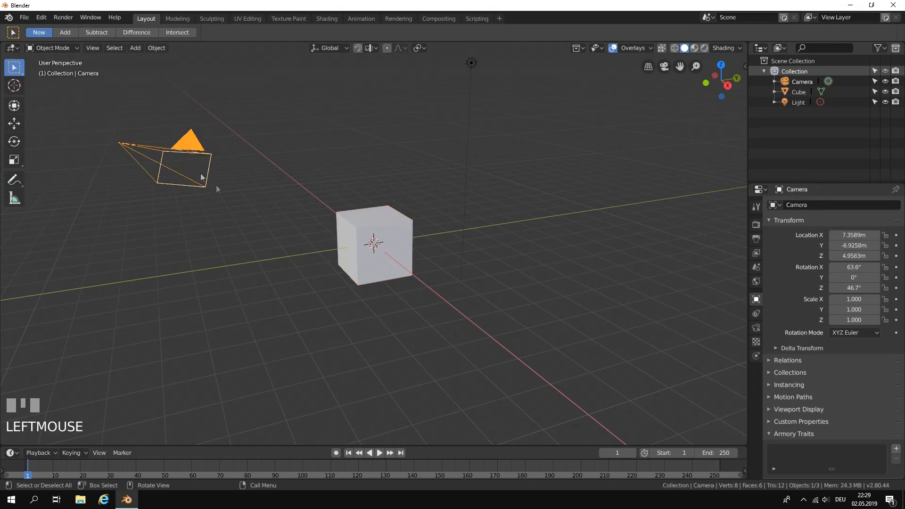
{"action": "left_click", "coordinate": [383, 212]}
{"action": "key", "text": "g"}
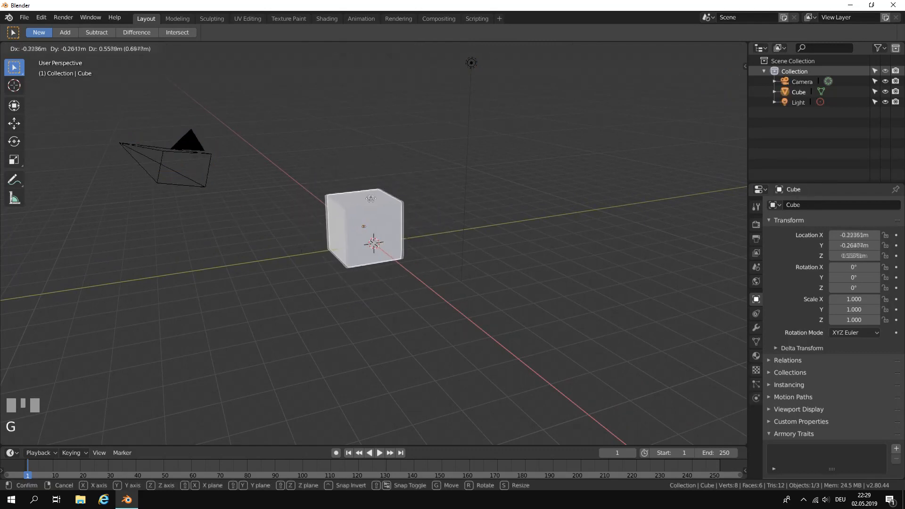
{"action": "right_click", "coordinate": [369, 243]}
{"action": "left_click", "coordinate": [181, 143]}
{"action": "middle_click_drag", "start_coordinate": [184, 144], "coordinate": [285, 165]}
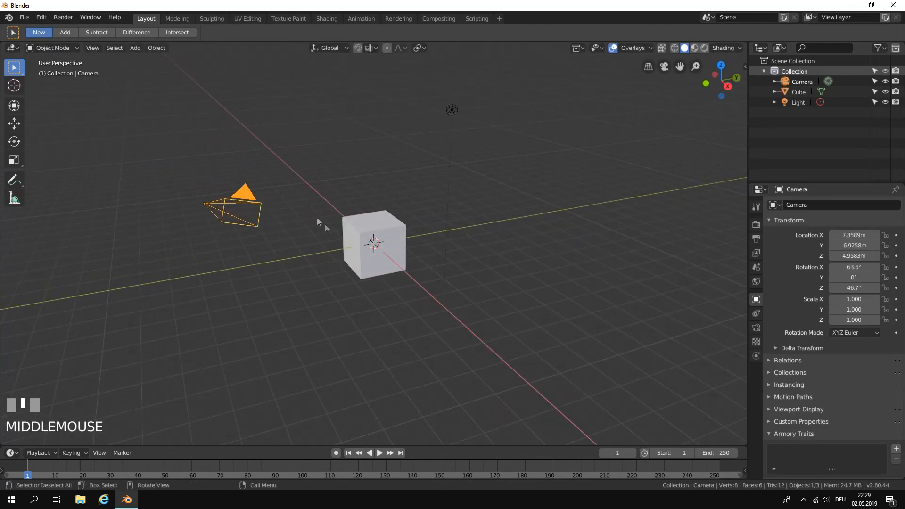
Begin saving the file, create a folder named Dissolve Effect on the Desktop and open it.
{"action": "left_click", "coordinate": [24, 18]}
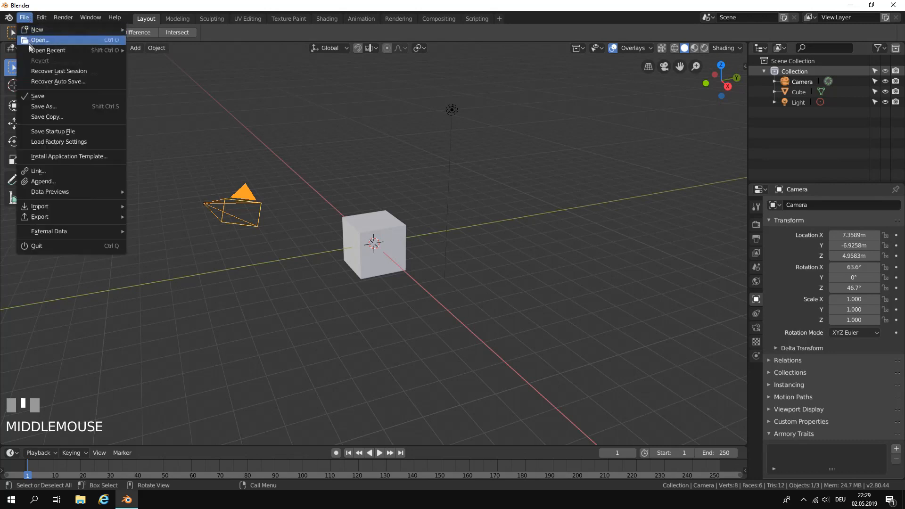
{"action": "left_click", "coordinate": [106, 99]}
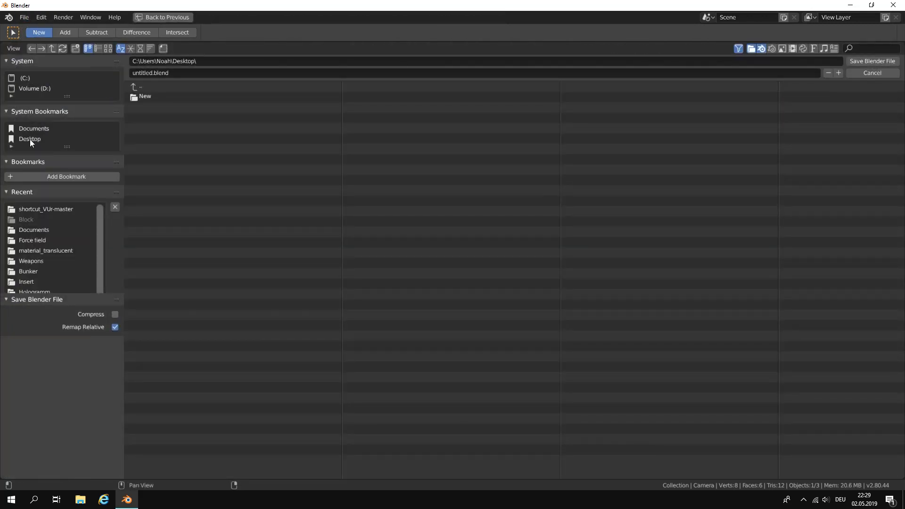
{"action": "left_click", "coordinate": [78, 48]}
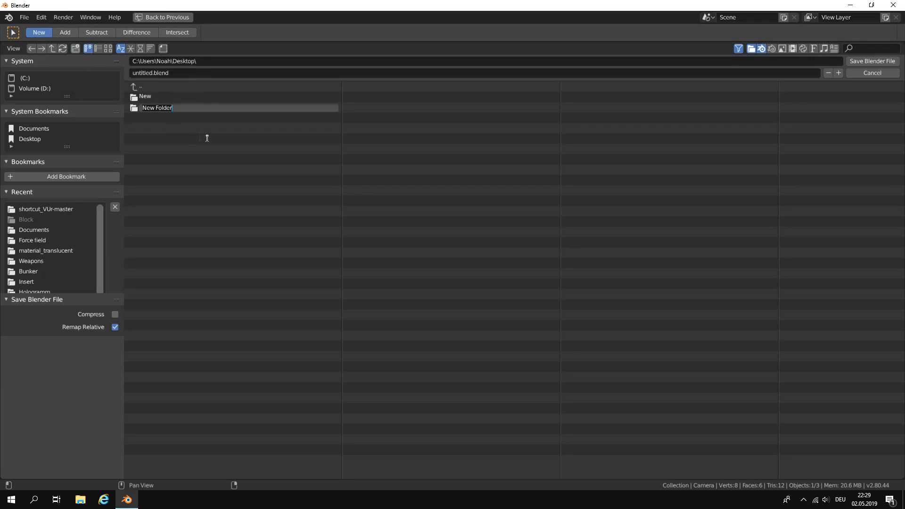
{"action": "type", "text": "Dissolve Effect"}
{"action": "key", "text": "Return"}
{"action": "double_click", "coordinate": [180, 97]}
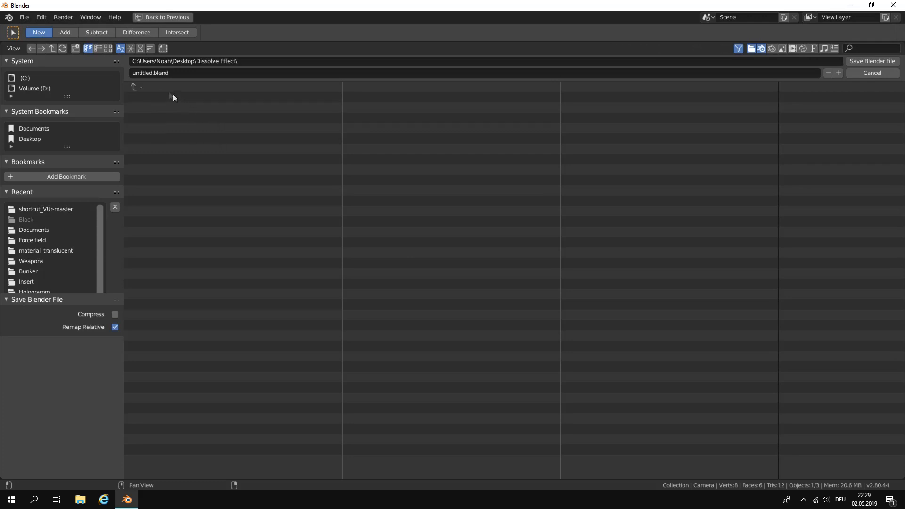
Save the Blender file as Dissolve.blend in the Dissolve Effect folder.
{"action": "left_click", "coordinate": [142, 72]}
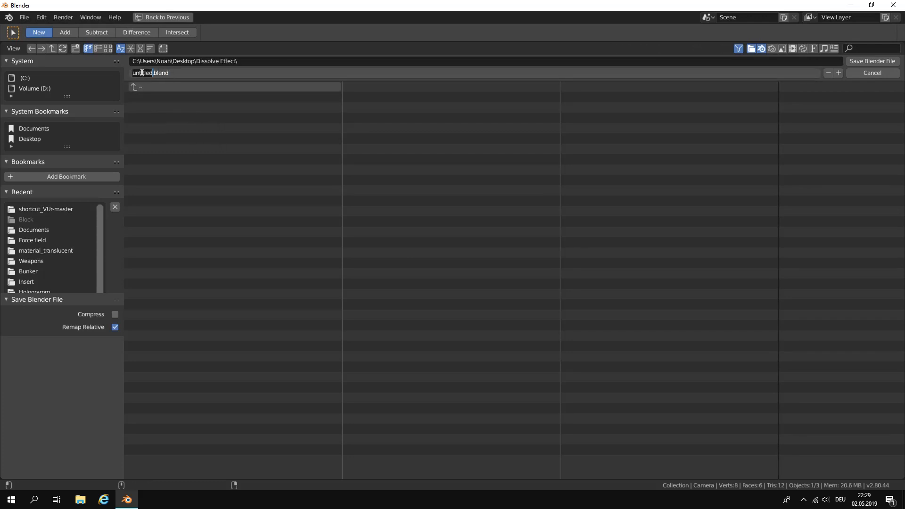
{"action": "type", "text": "Dissolv"}
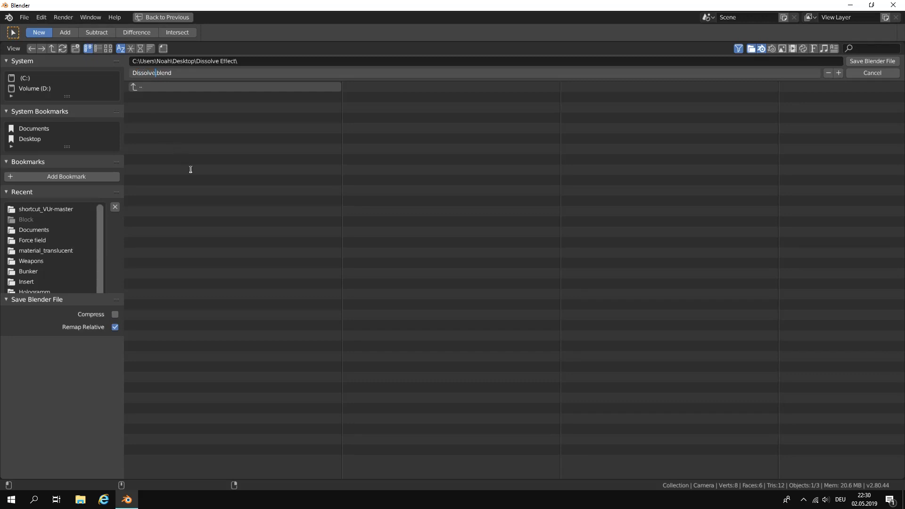
{"action": "left_click", "coordinate": [191, 170]}
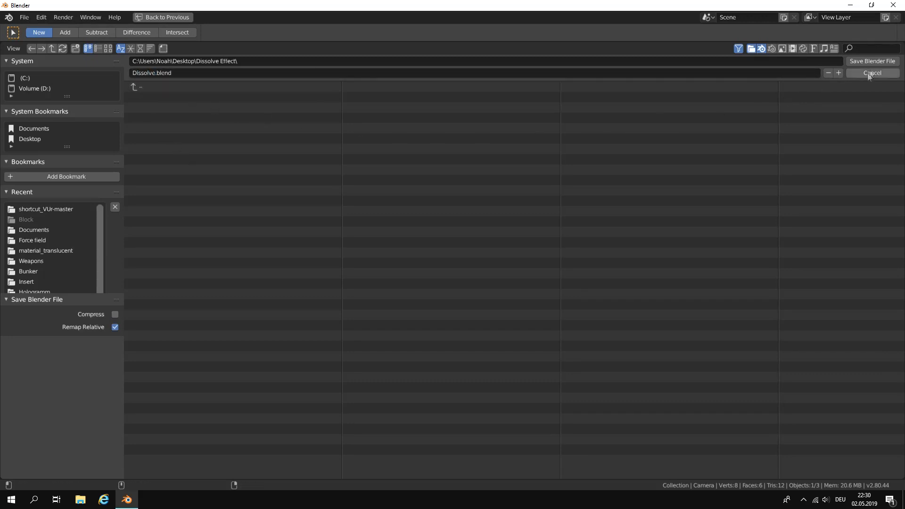
{"action": "left_click", "coordinate": [873, 61]}
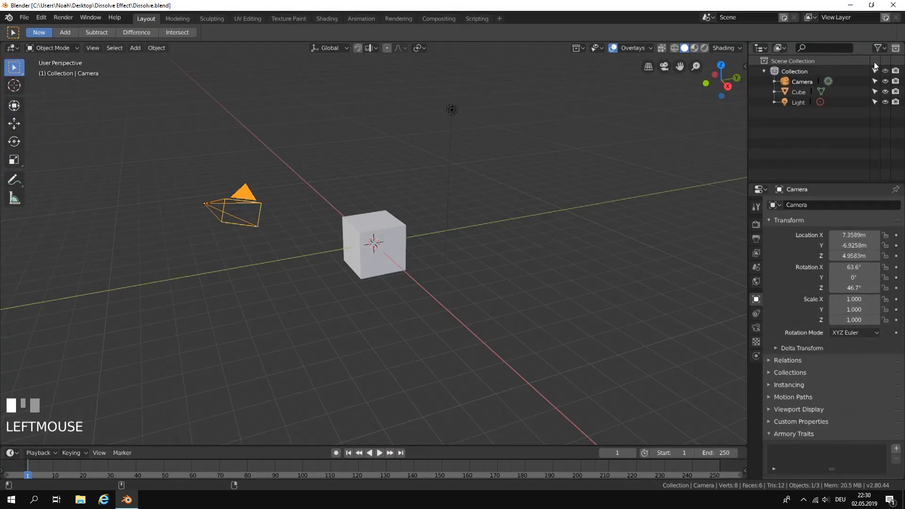
Delete the default camera, cube and light so the scene is empty.
{"action": "scroll", "coordinate": [459, 202], "scroll_direction": "up", "scroll_amount": 2}
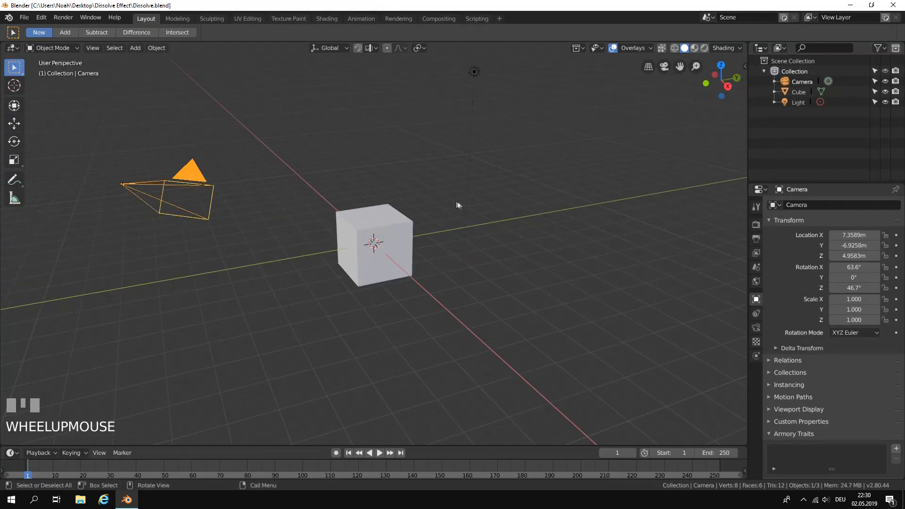
{"action": "left_click", "coordinate": [181, 177]}
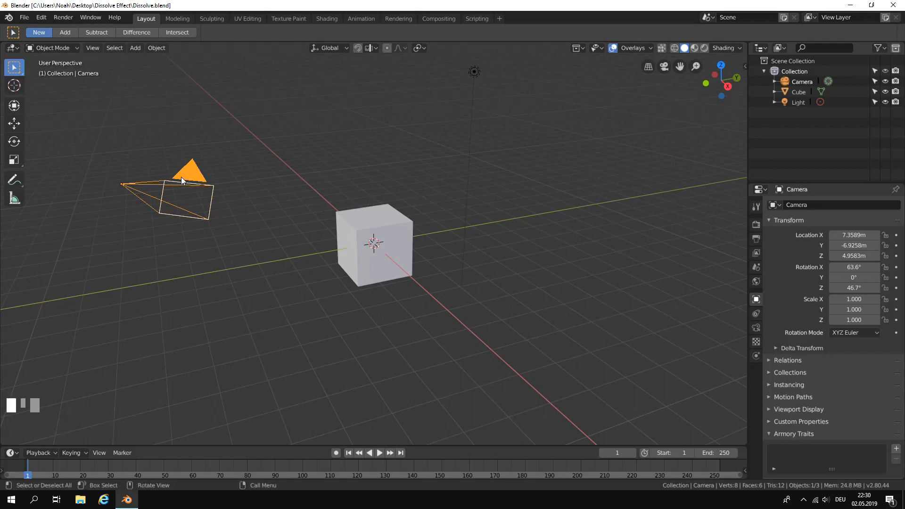
{"action": "key", "text": "x"}
{"action": "left_click", "coordinate": [181, 176]}
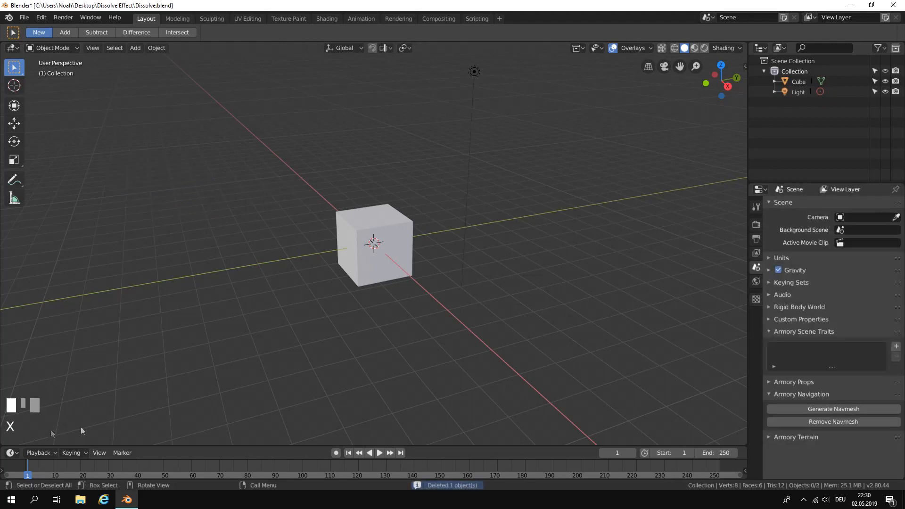
{"action": "left_click", "coordinate": [365, 256]}
{"action": "key", "text": "x"}
{"action": "left_click", "coordinate": [365, 257]}
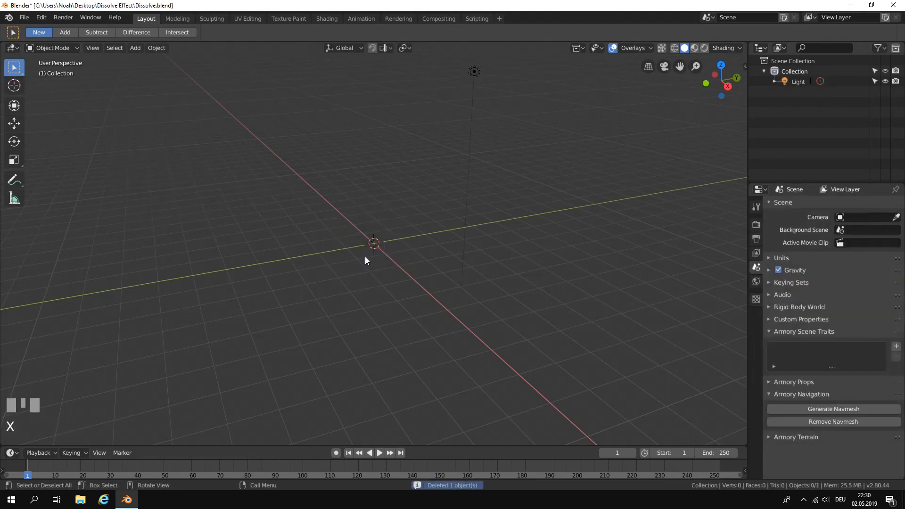
{"action": "left_click", "coordinate": [471, 76]}
{"action": "key", "text": "x"}
{"action": "left_click", "coordinate": [472, 76]}
{"action": "scroll", "coordinate": [413, 231], "scroll_direction": "down", "scroll_amount": 1}
{"action": "scroll", "coordinate": [421, 220], "scroll_direction": "up", "scroll_amount": 1}
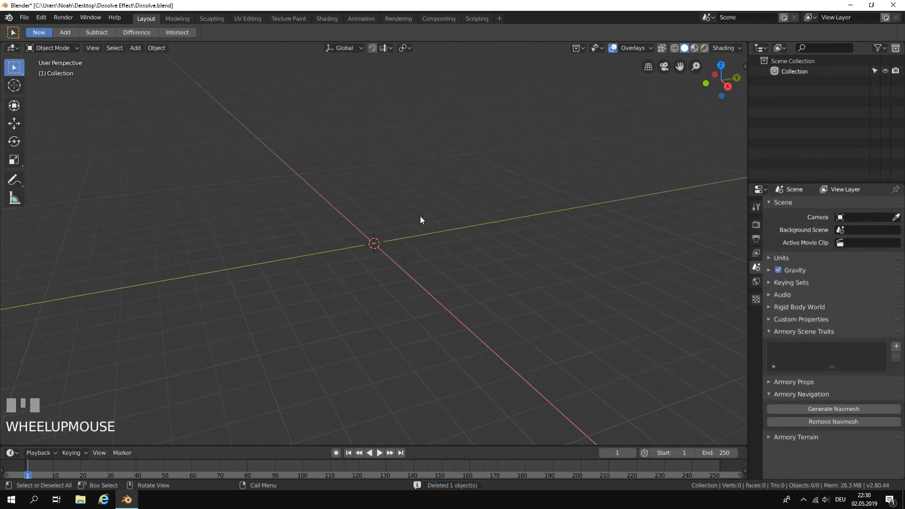
Add a plane mesh at the scene origin.
{"action": "left_click", "coordinate": [134, 48]}
{"action": "mouse_move", "coordinate": [134, 60]}
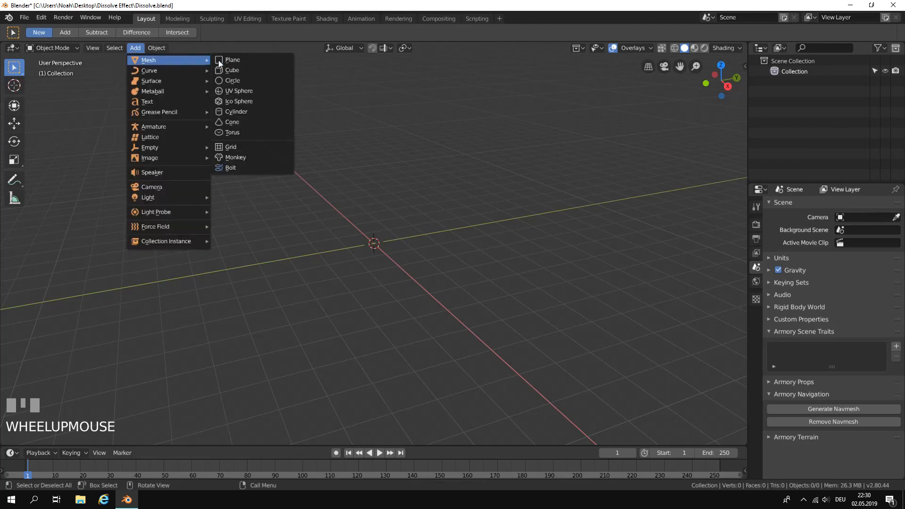
{"action": "left_click", "coordinate": [277, 61]}
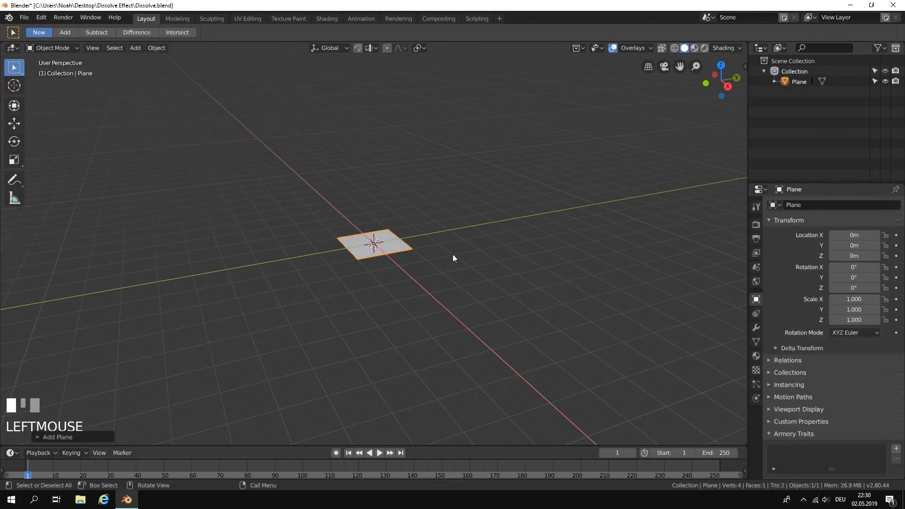
Scale the plane uniformly by a factor of 8.
{"action": "key", "text": "s"}
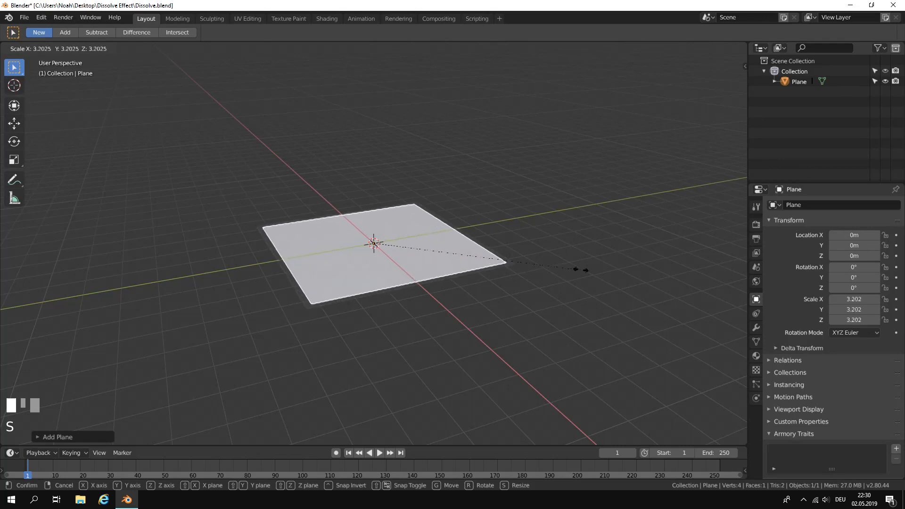
{"action": "right_click", "coordinate": [734, 274]}
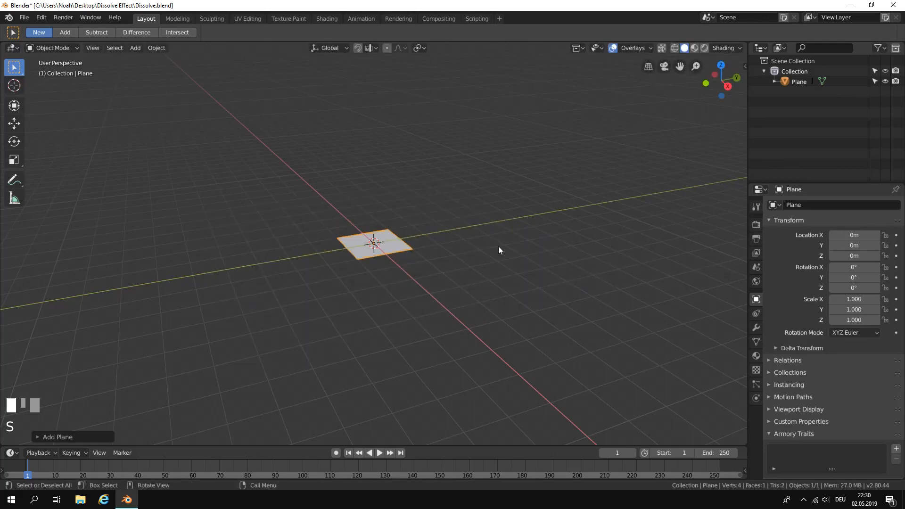
{"action": "key", "text": "s"}
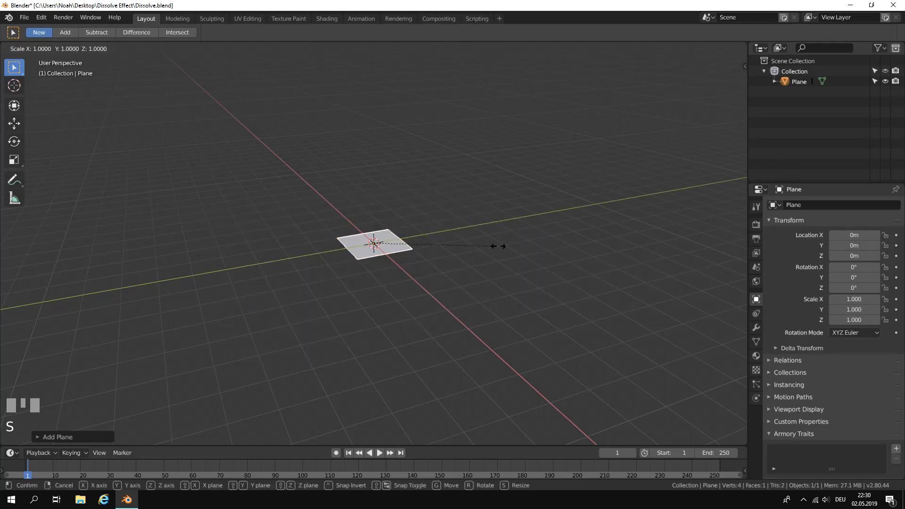
{"action": "type", "text": "8"}
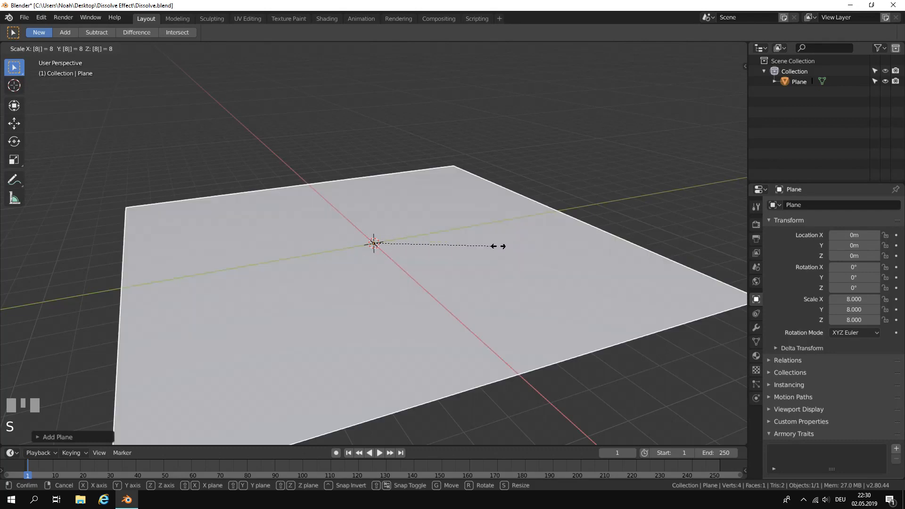
{"action": "key", "text": "Return"}
{"action": "scroll", "coordinate": [499, 246], "scroll_direction": "down", "scroll_amount": 2}
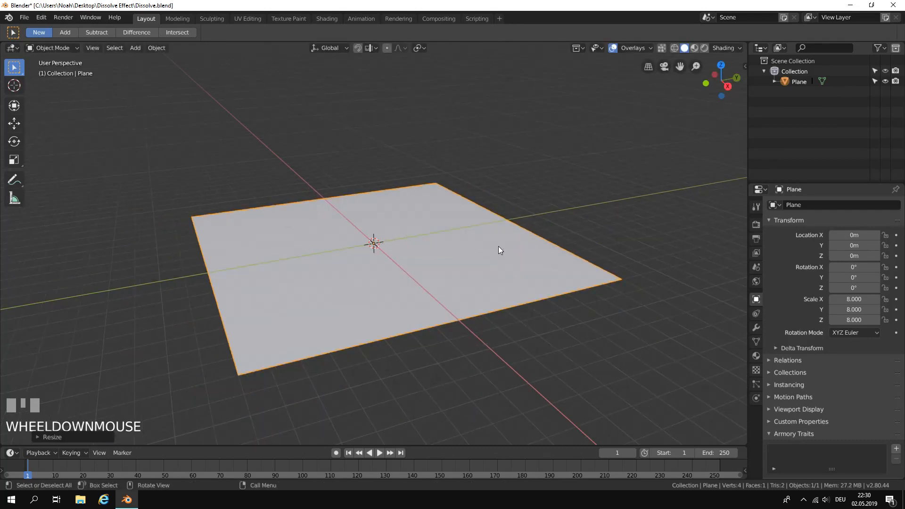
{"action": "scroll", "coordinate": [499, 246], "scroll_direction": "up", "scroll_amount": 1}
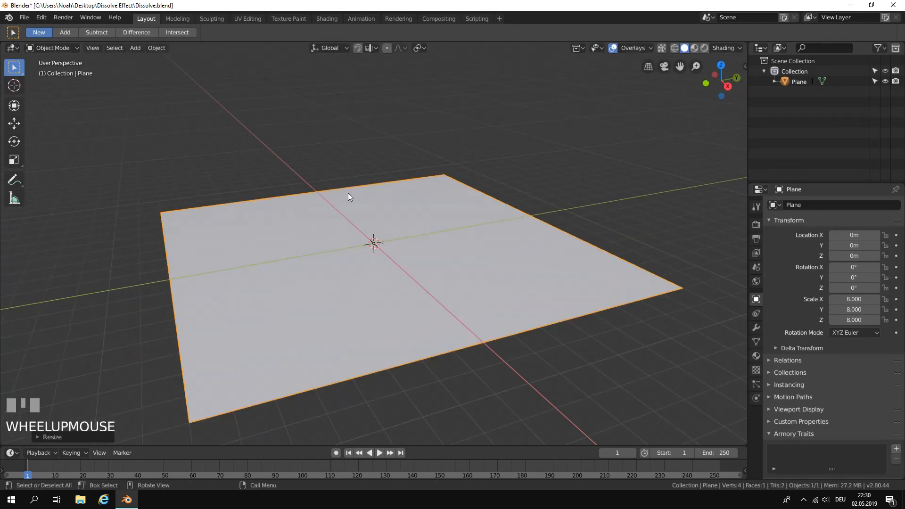
{"action": "scroll", "coordinate": [348, 194], "scroll_direction": "up", "scroll_amount": 1}
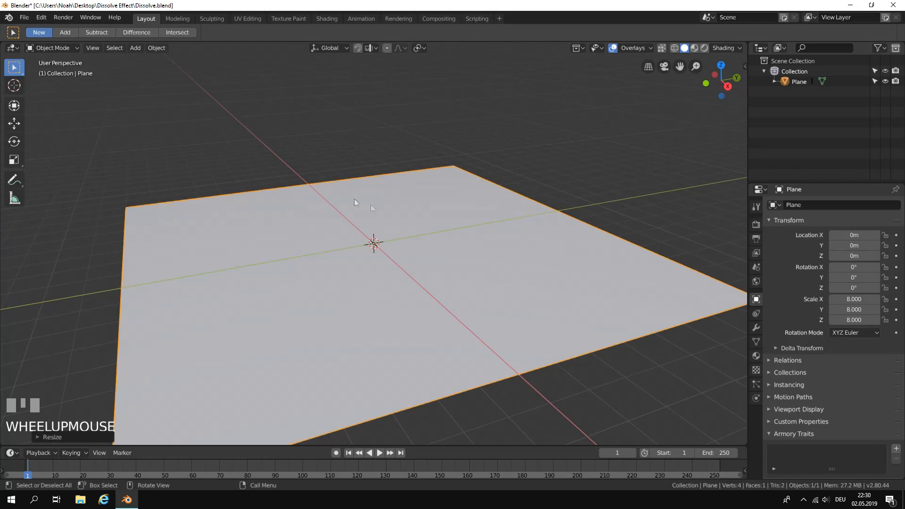
Add a monkey mesh at the centre of the plane.
{"action": "left_click", "coordinate": [131, 50]}
{"action": "mouse_move", "coordinate": [153, 60]}
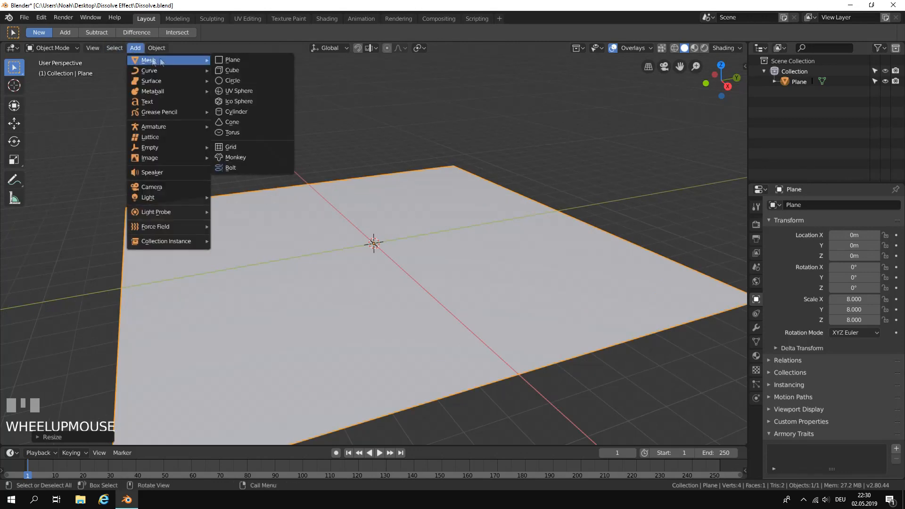
{"action": "left_click", "coordinate": [236, 157]}
{"action": "middle_click_drag", "start_coordinate": [246, 157], "coordinate": [501, 197]}
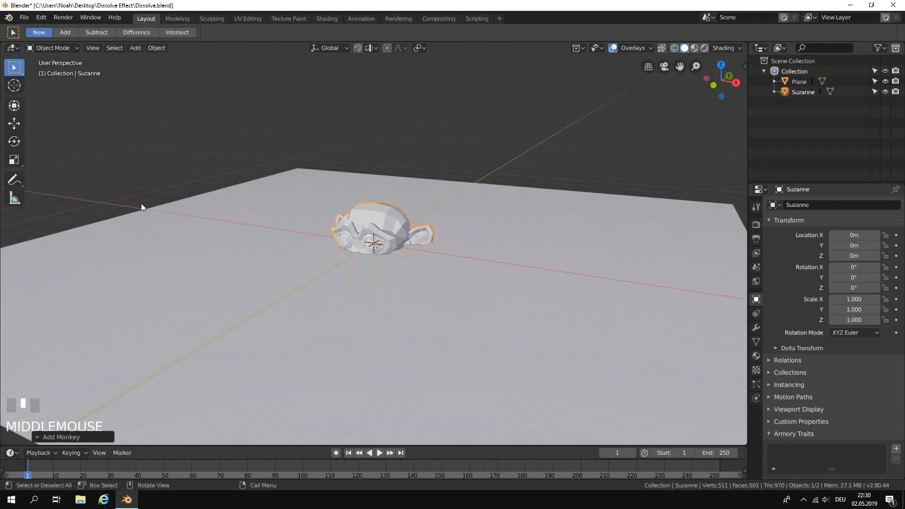
Move the monkey straight up along the Z axis to about 1.24 m so it sits above the plane.
{"action": "left_click", "coordinate": [16, 108]}
{"action": "left_click", "coordinate": [15, 123]}
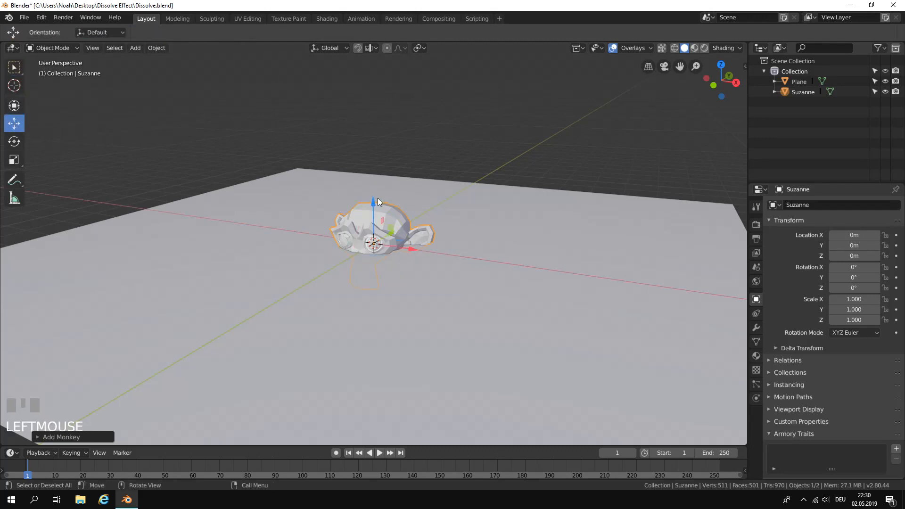
{"action": "left_click_drag", "start_coordinate": [373, 203], "coordinate": [378, 149]}
{"action": "middle_click_drag", "start_coordinate": [386, 163], "coordinate": [440, 180]}
{"action": "scroll", "coordinate": [471, 171], "scroll_direction": "down", "scroll_amount": 2}
{"action": "scroll", "coordinate": [471, 173], "scroll_direction": "up", "scroll_amount": 4}
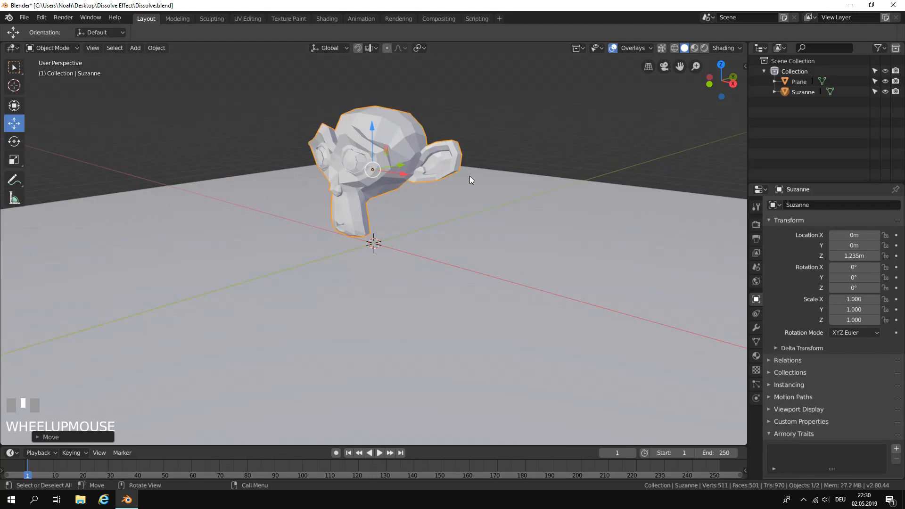
Rename the monkey head object as Monkey and the plane as Ground.
{"action": "double_click", "coordinate": [804, 92]}
{"action": "type", "text": "Monkey"}
{"action": "key", "text": "Return"}
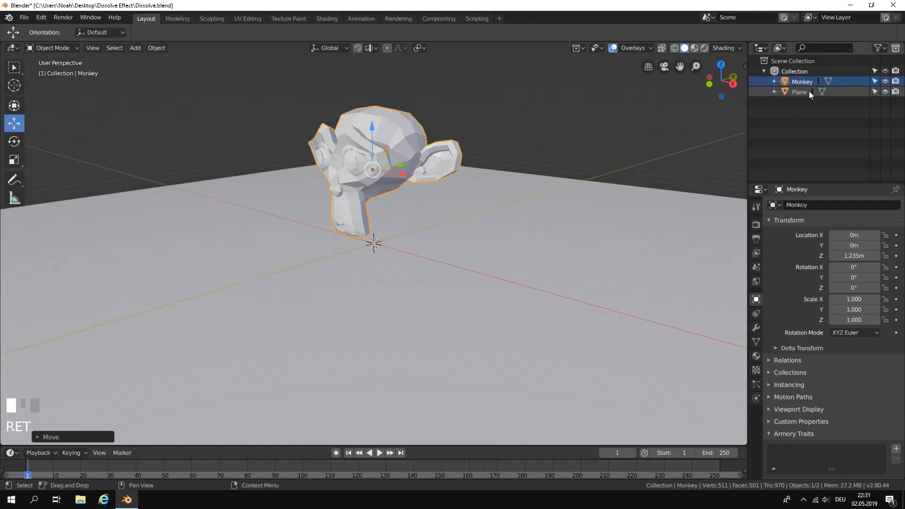
{"action": "double_click", "coordinate": [808, 93]}
{"action": "type", "text": "G"}
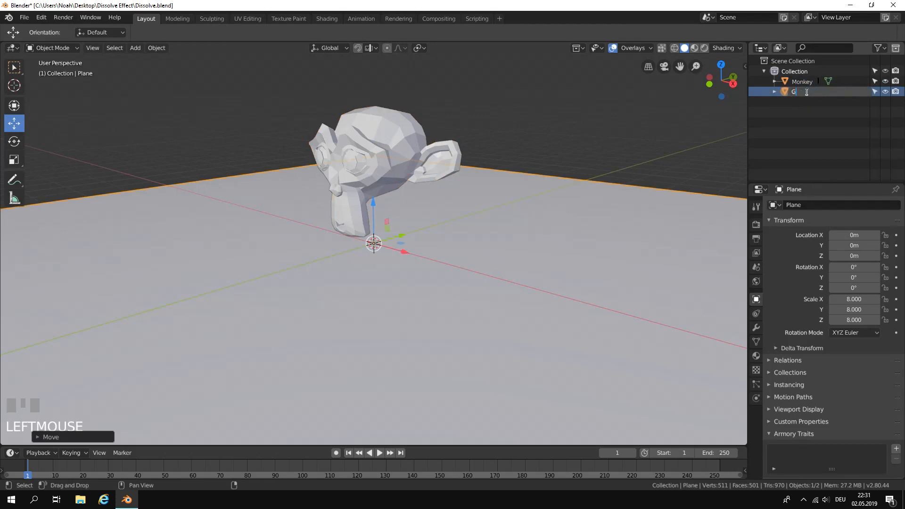
{"action": "type", "text": "round"}
{"action": "key", "text": "Return"}
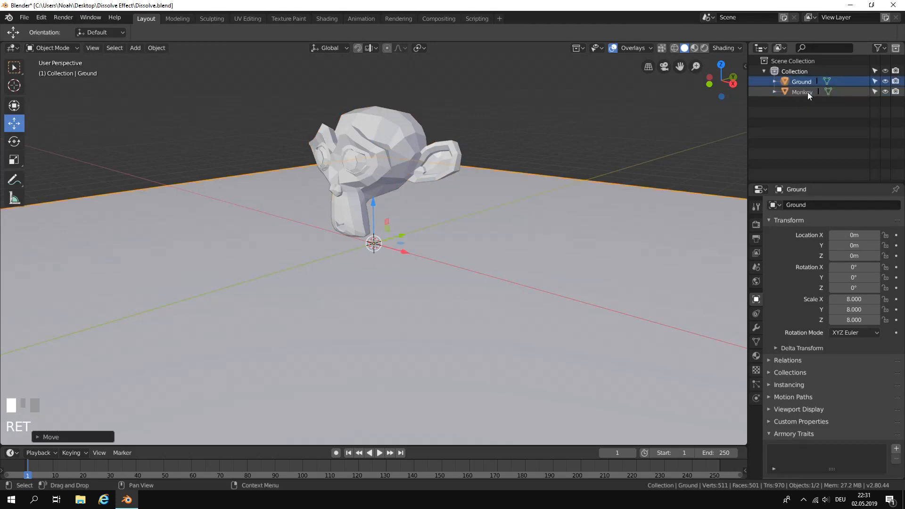
Add a Subdivision Surface modifier to the monkey head.
{"action": "scroll", "coordinate": [568, 171], "scroll_direction": "down", "scroll_amount": 2}
{"action": "middle_click_drag", "start_coordinate": [569, 172], "coordinate": [521, 172]}
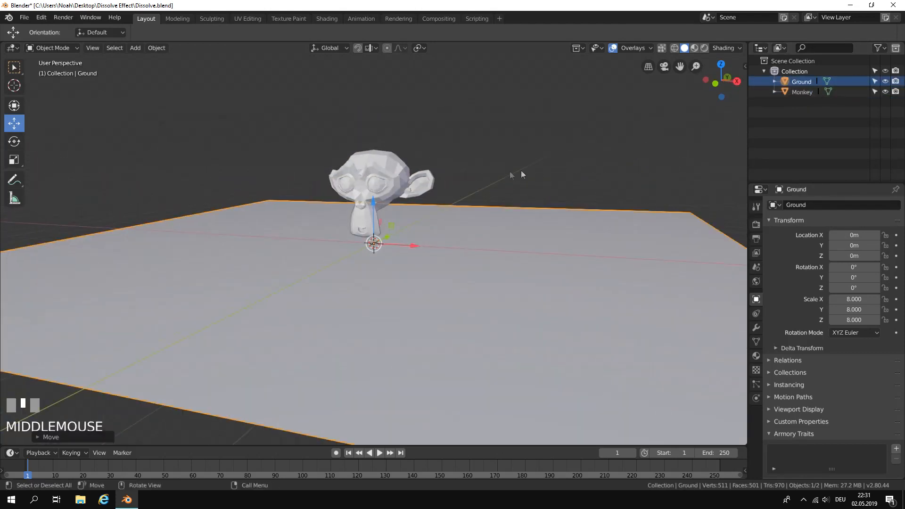
{"action": "left_click", "coordinate": [391, 168]}
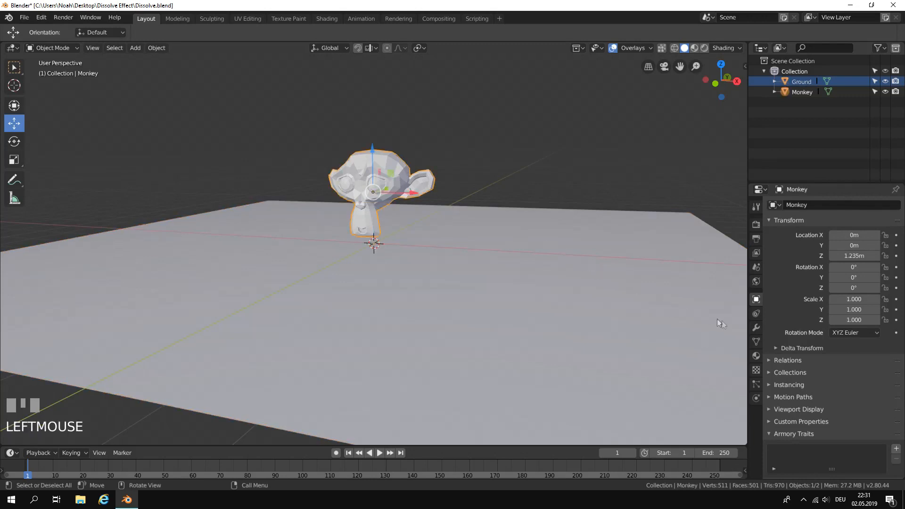
{"action": "left_click", "coordinate": [757, 328]}
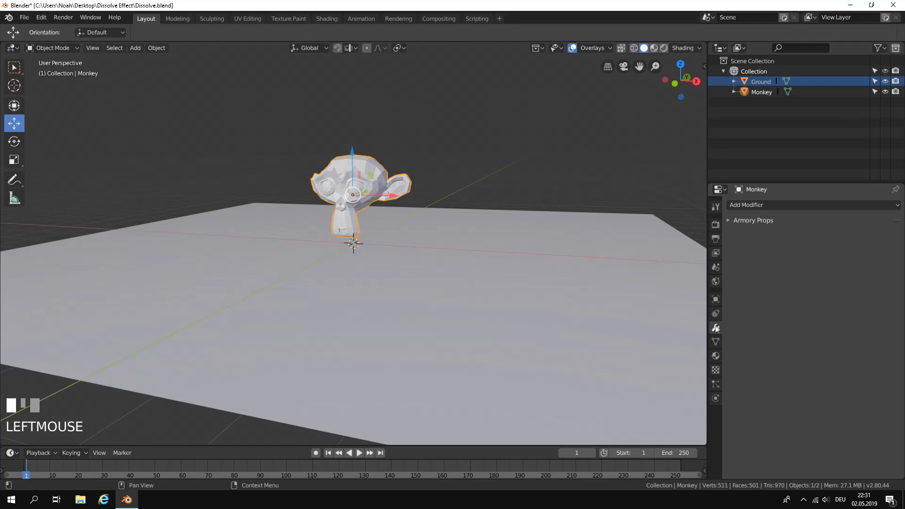
{"action": "left_click", "coordinate": [763, 206]}
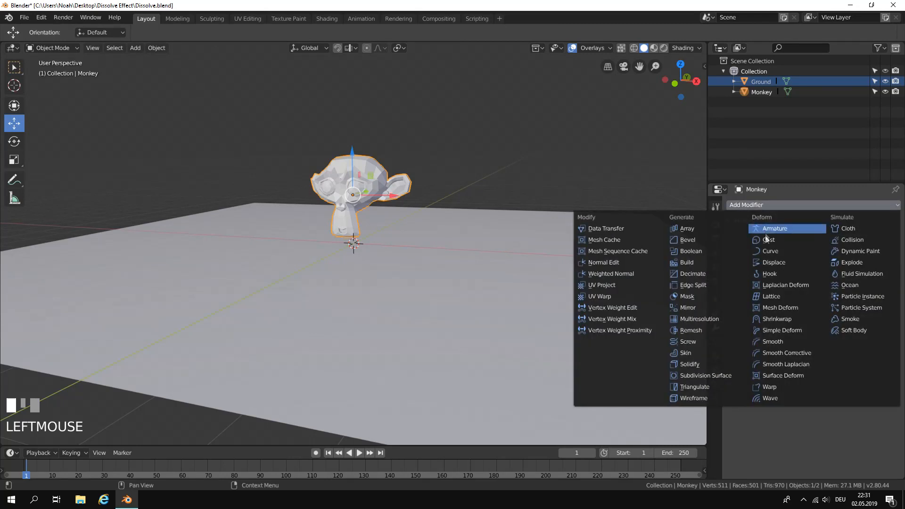
{"action": "left_click", "coordinate": [737, 375]}
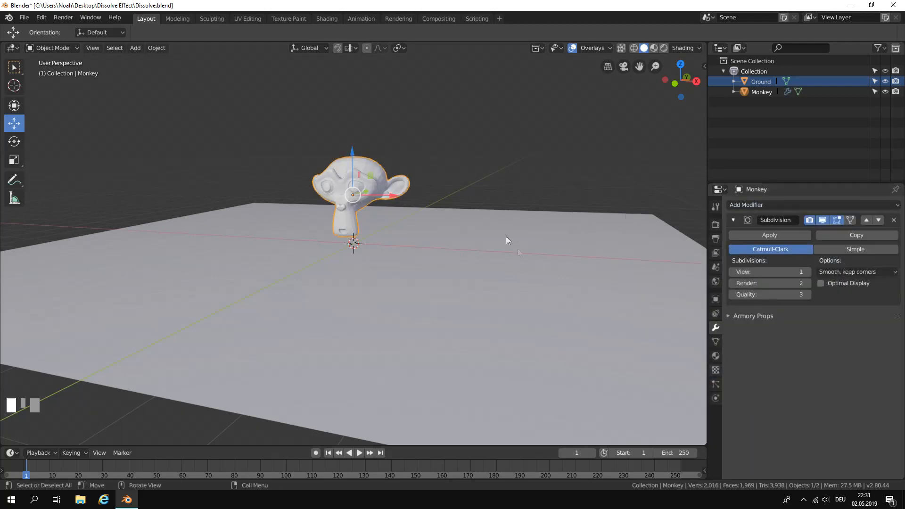
Set the monkey's viewport subdivision level to 2 and apply the Subdivision Surface modifier.
{"action": "scroll", "coordinate": [500, 229], "scroll_direction": "up", "scroll_amount": 3}
{"action": "middle_click_drag", "start_coordinate": [482, 207], "coordinate": [625, 248]}
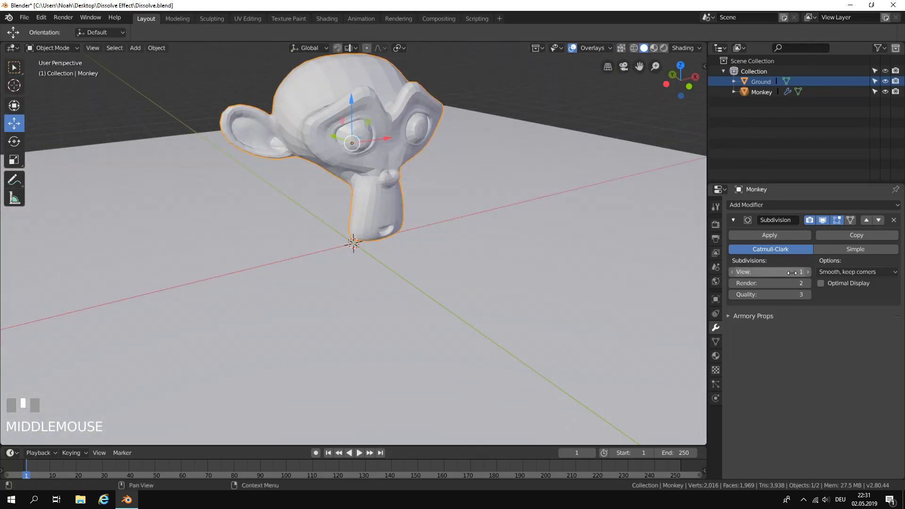
{"action": "left_click", "coordinate": [809, 272]}
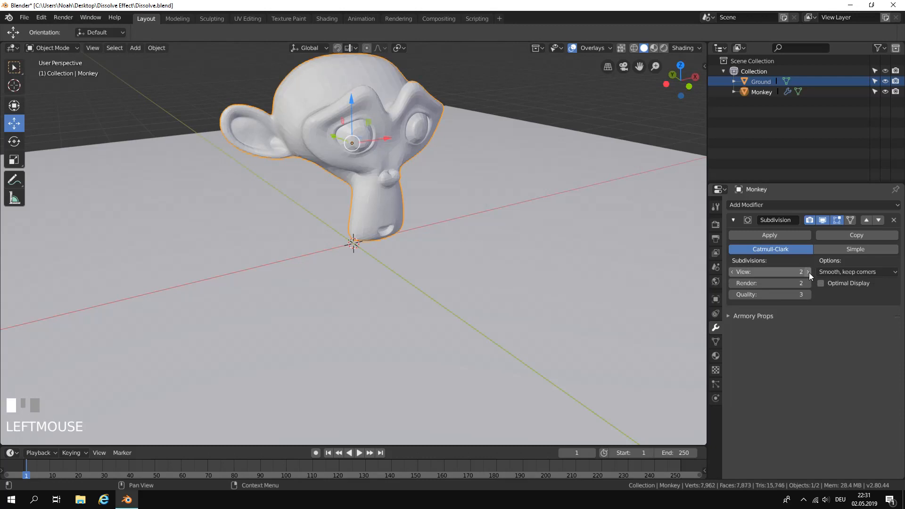
{"action": "left_click", "coordinate": [784, 236]}
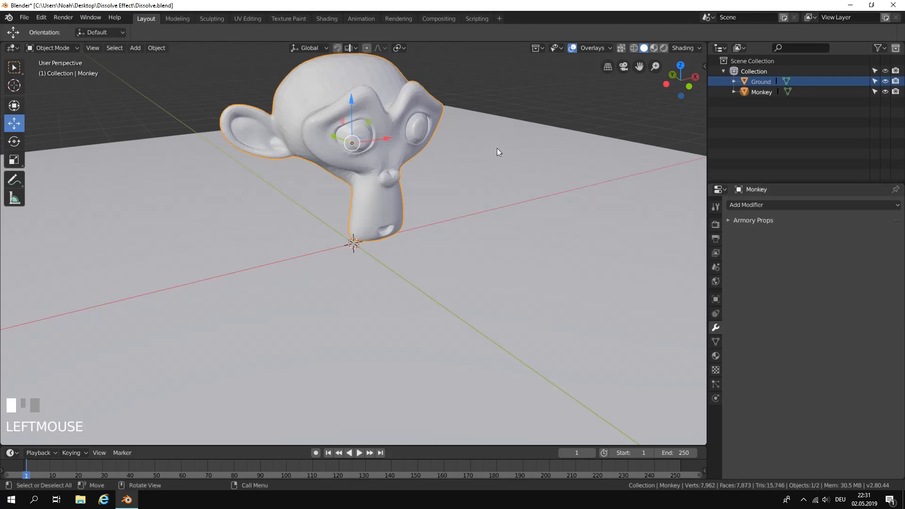
Apply Shade Smooth to the monkey head in Object Mode.
{"action": "scroll", "coordinate": [425, 142], "scroll_direction": "down", "scroll_amount": 1}
{"action": "mouse_move", "coordinate": [426, 141]}
{"action": "middle_mouse_down"}
{"action": "mouse_move", "coordinate": [449, 139]}
{"action": "mouse_move", "coordinate": [438, 149]}
{"action": "mouse_move", "coordinate": [407, 139]}
{"action": "mouse_move", "coordinate": [420, 144]}
{"action": "middle_mouse_up"}
{"action": "key", "text": "Tab"}
{"action": "key", "text": "Tab"}
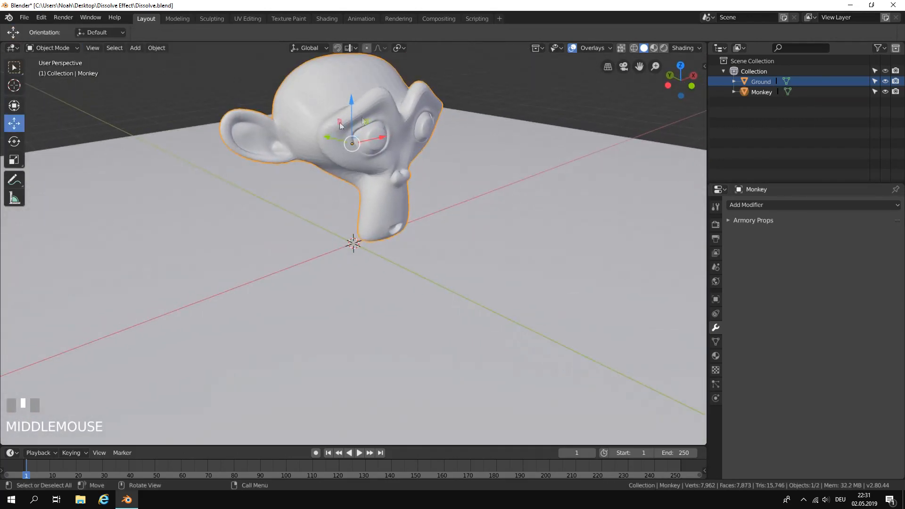
{"action": "right_click", "coordinate": [384, 108]}
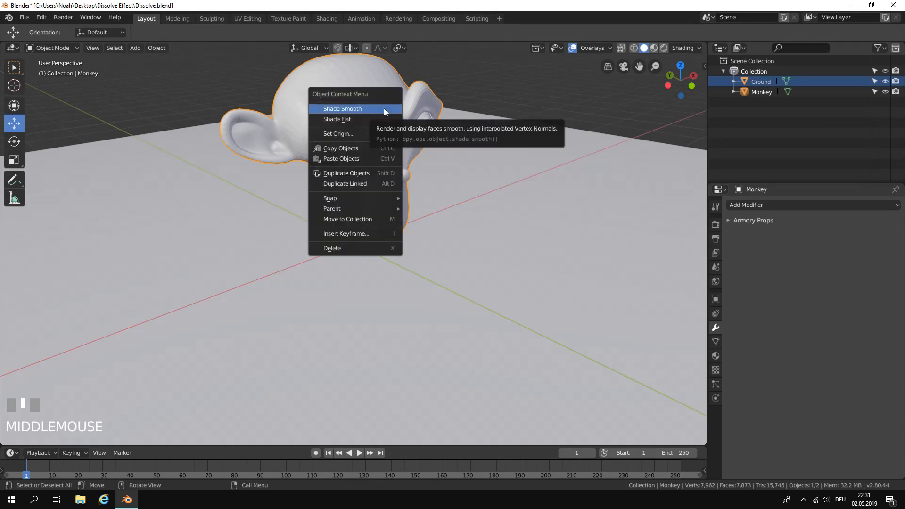
{"action": "right_click", "coordinate": [384, 108]}
{"action": "middle_click_drag", "start_coordinate": [384, 109], "coordinate": [355, 110]}
Save the current scene to the existing Dissolve.blend file.
{"action": "scroll", "coordinate": [472, 158], "scroll_direction": "down", "scroll_amount": 2}
{"action": "middle_click_drag", "start_coordinate": [472, 158], "coordinate": [542, 183]}
{"action": "scroll", "coordinate": [466, 191], "scroll_direction": "down", "scroll_amount": 4}
{"action": "scroll", "coordinate": [431, 174], "scroll_direction": "up", "scroll_amount": 3}
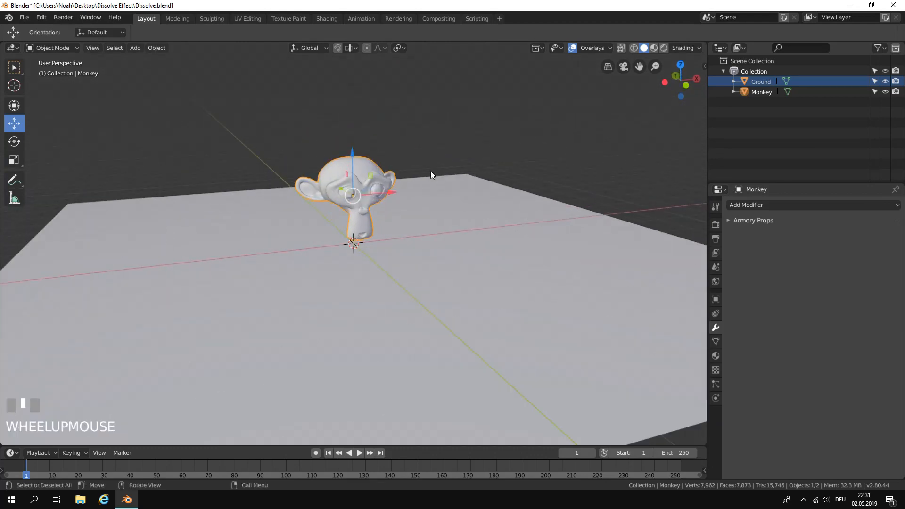
{"action": "left_click", "coordinate": [24, 18]}
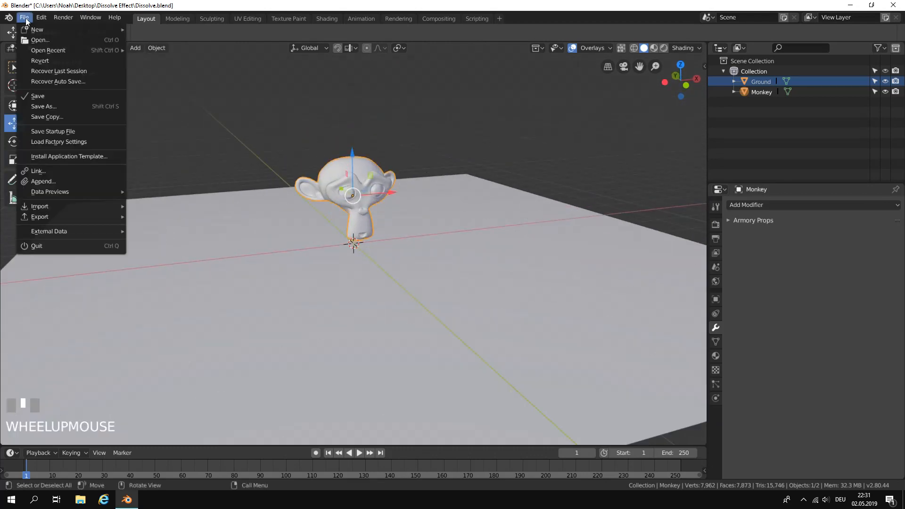
{"action": "left_click", "coordinate": [49, 98]}
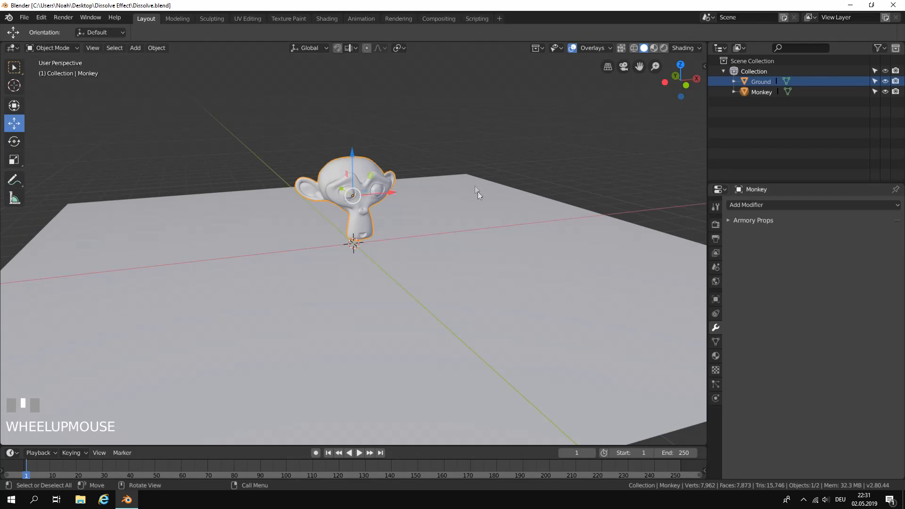
Split the 3D viewport vertically into two areas, make the new one a Shader Editor and hide its sidebar.
{"action": "scroll", "coordinate": [485, 208], "scroll_direction": "down", "scroll_amount": 1}
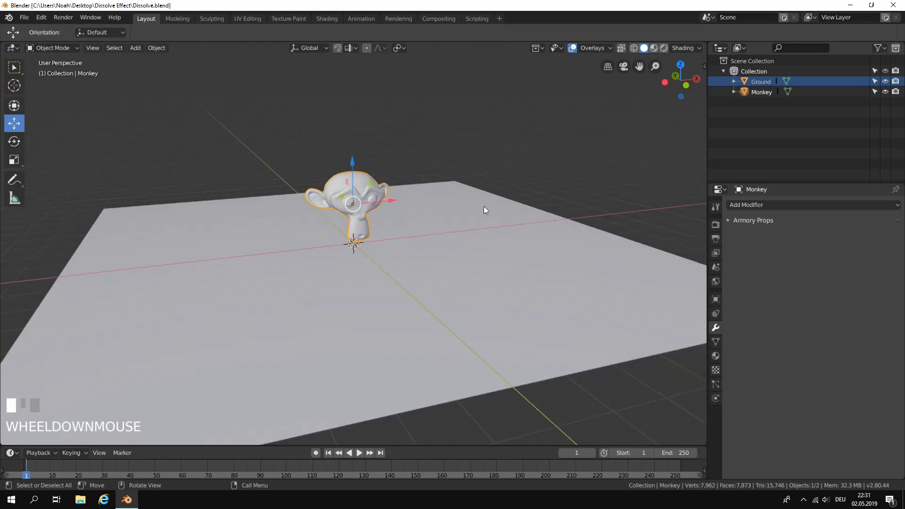
{"action": "left_click_drag", "start_coordinate": [706, 43], "coordinate": [352, 82]}
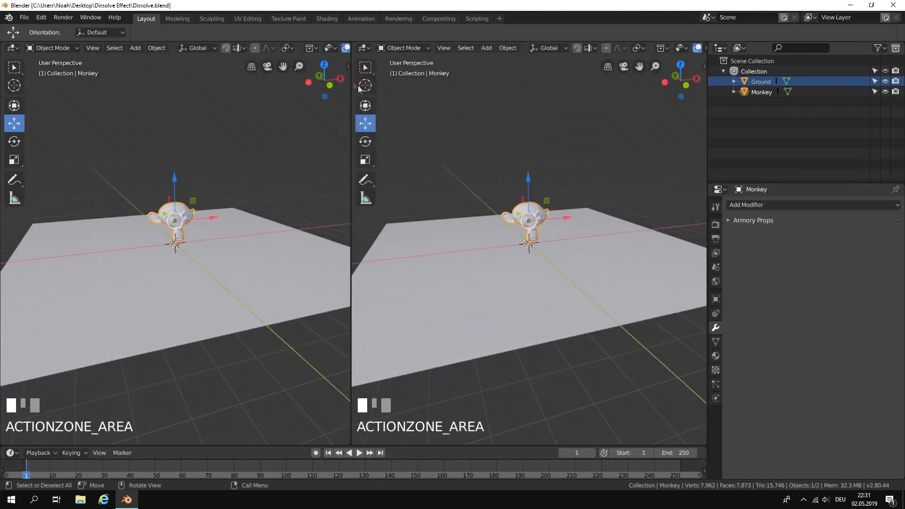
{"action": "left_click", "coordinate": [364, 48]}
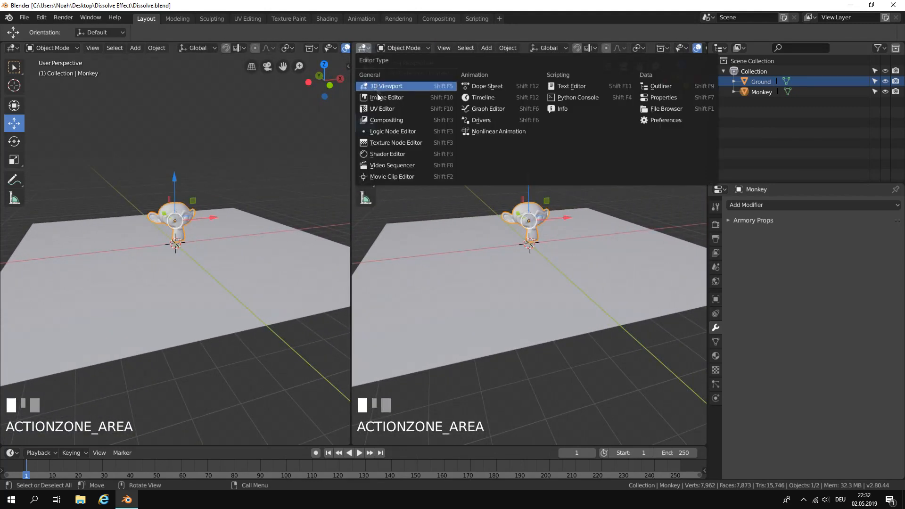
{"action": "left_click", "coordinate": [428, 155]}
{"action": "left_click_drag", "start_coordinate": [613, 111], "coordinate": [706, 105]}
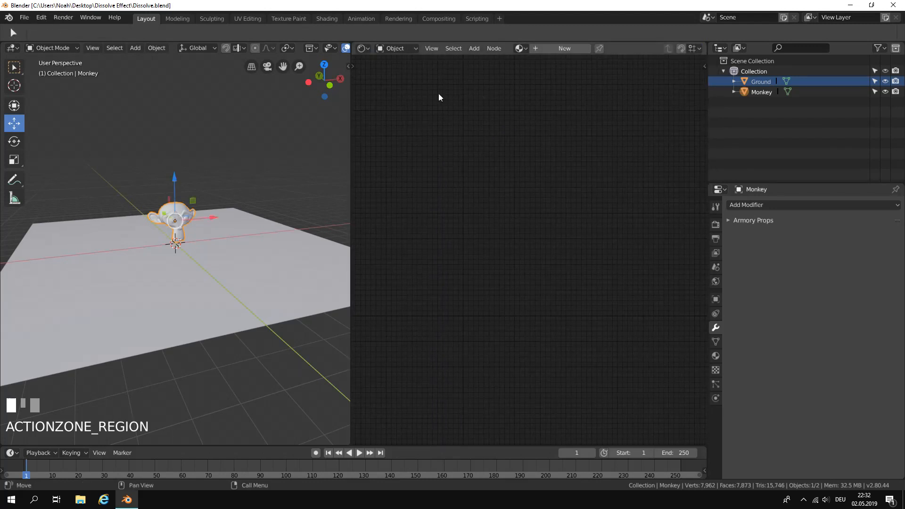
Switch the Shader Editor from object to World shader nodes.
{"action": "left_click", "coordinate": [403, 49]}
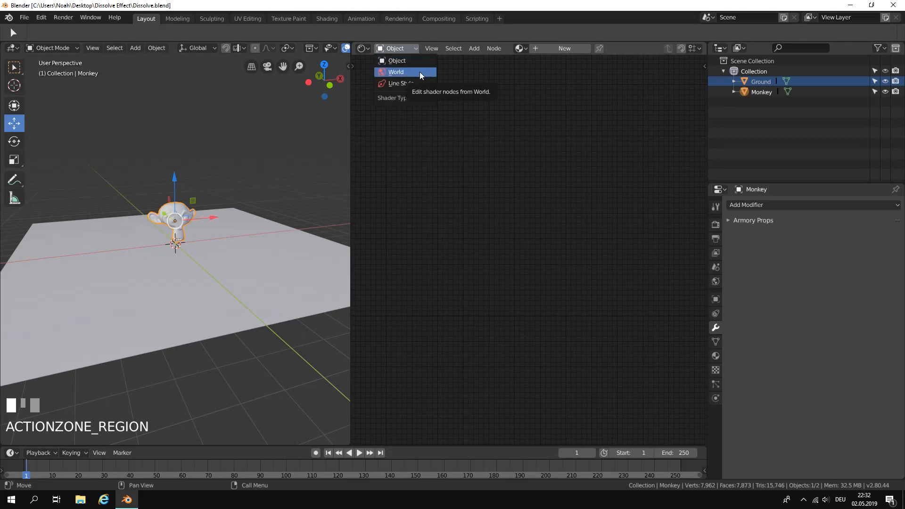
{"action": "left_click", "coordinate": [421, 73]}
{"action": "scroll", "coordinate": [476, 273], "scroll_direction": "up", "scroll_amount": 2}
{"action": "middle_click_drag", "start_coordinate": [481, 284], "coordinate": [564, 232]}
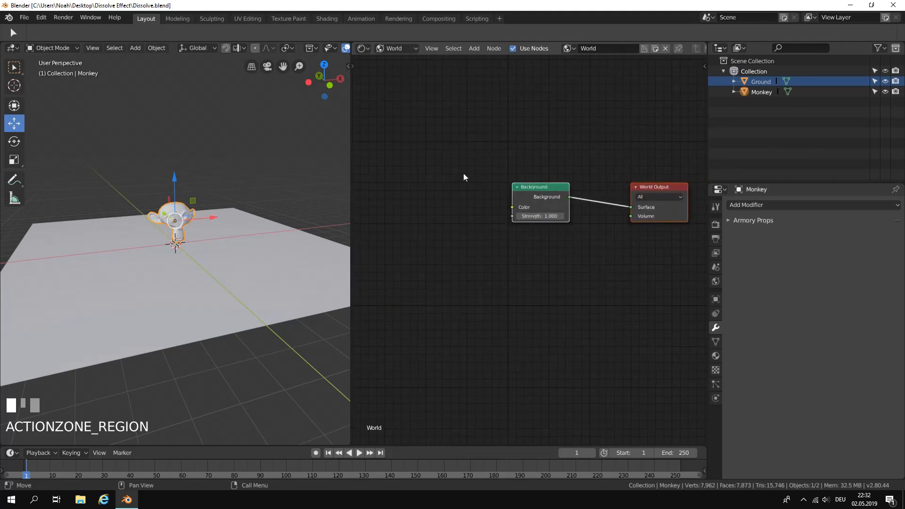
Add a Sky Texture node and place it in front of the Background node's inputs.
{"action": "left_click", "coordinate": [474, 48]}
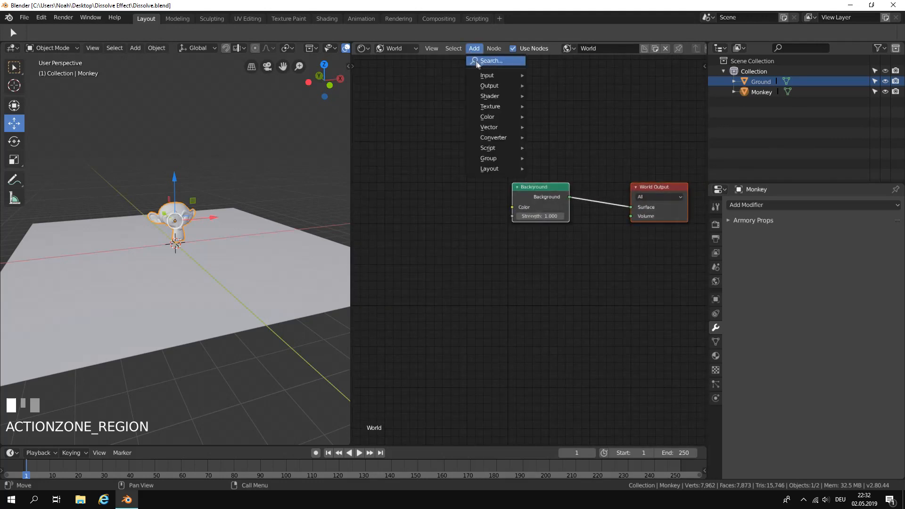
{"action": "left_click", "coordinate": [489, 61]}
{"action": "type", "text": "sky"}
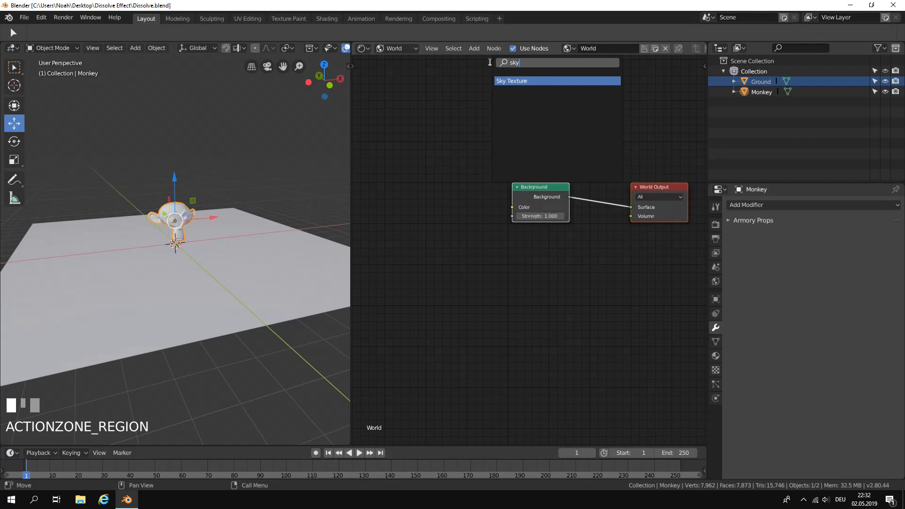
{"action": "key", "text": "Return"}
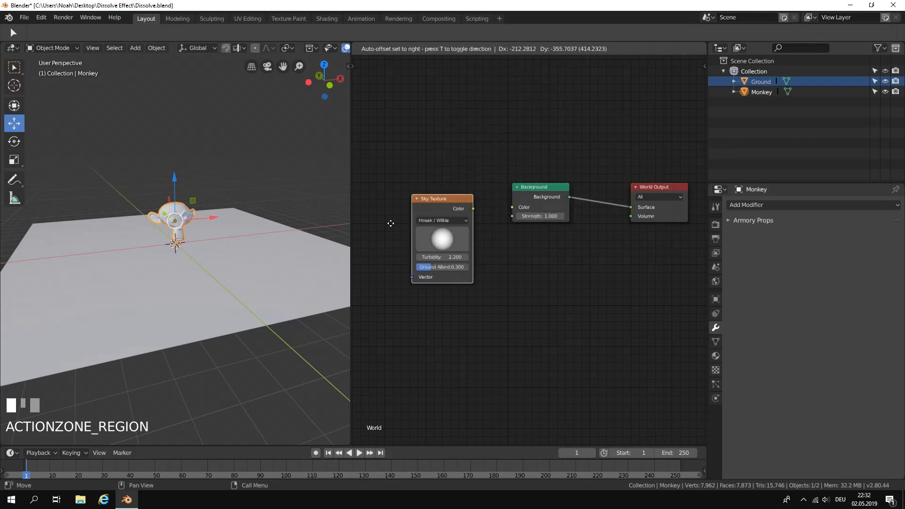
{"action": "left_click", "coordinate": [402, 206]}
Connect the Sky Texture's Color output to the Background's Color input and turn the sky's sun direction.
{"action": "scroll", "coordinate": [489, 237], "scroll_direction": "up", "scroll_amount": 2}
{"action": "left_click_drag", "start_coordinate": [459, 197], "coordinate": [508, 195]}
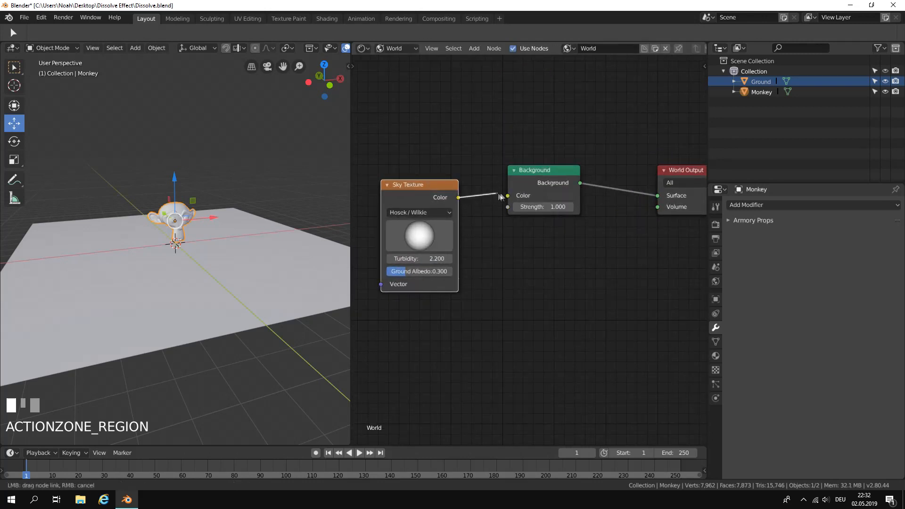
{"action": "left_click_drag", "start_coordinate": [418, 189], "coordinate": [430, 196]}
{"action": "mouse_move", "coordinate": [438, 248]}
{"action": "left_mouse_down"}
{"action": "mouse_move", "coordinate": [450, 216]}
{"action": "mouse_move", "coordinate": [472, 226]}
{"action": "mouse_move", "coordinate": [470, 196]}
{"action": "left_mouse_up"}
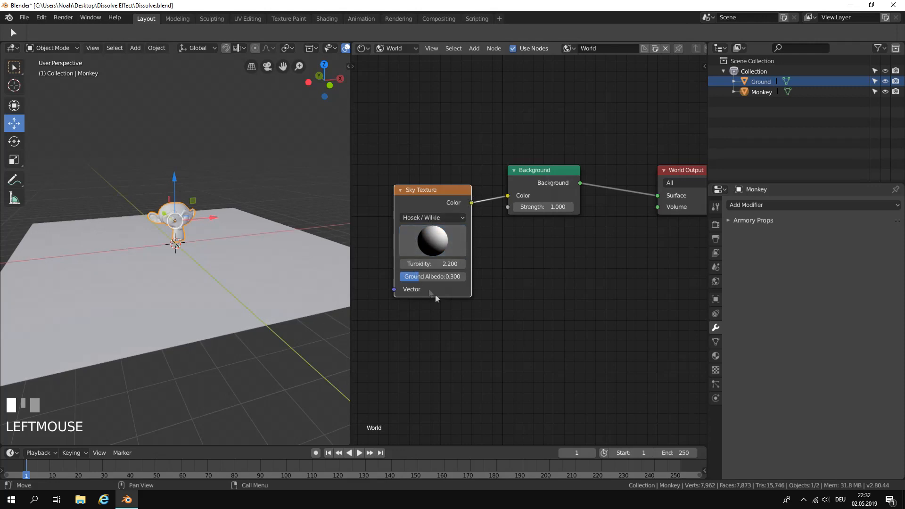
Widen the 3D viewport by narrowing the Shader Editor beside it.
{"action": "scroll", "coordinate": [239, 230], "scroll_direction": "up", "scroll_amount": 3}
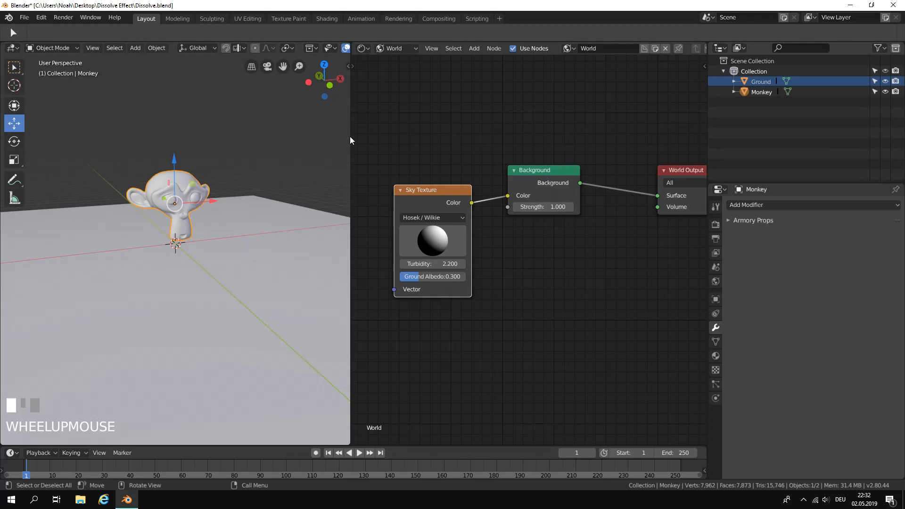
{"action": "left_click_drag", "start_coordinate": [350, 141], "coordinate": [590, 140]}
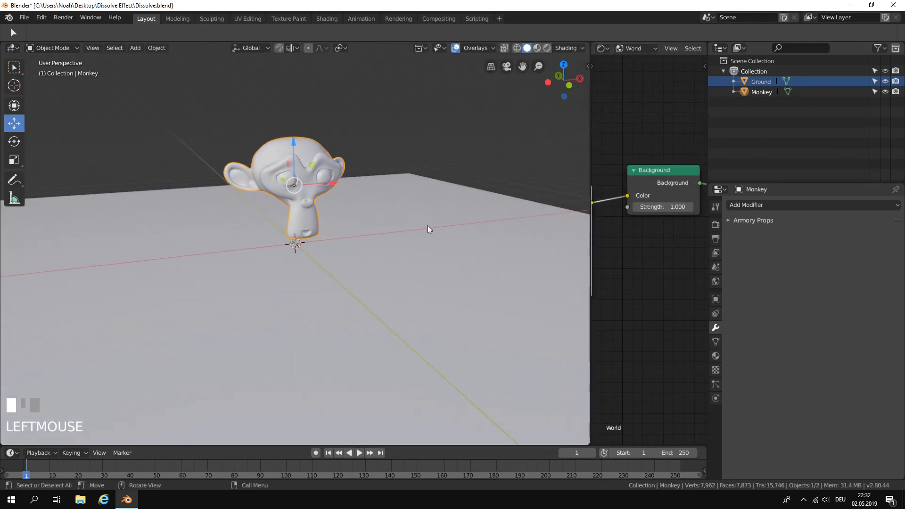
{"action": "scroll", "coordinate": [439, 226], "scroll_direction": "down", "scroll_amount": 4}
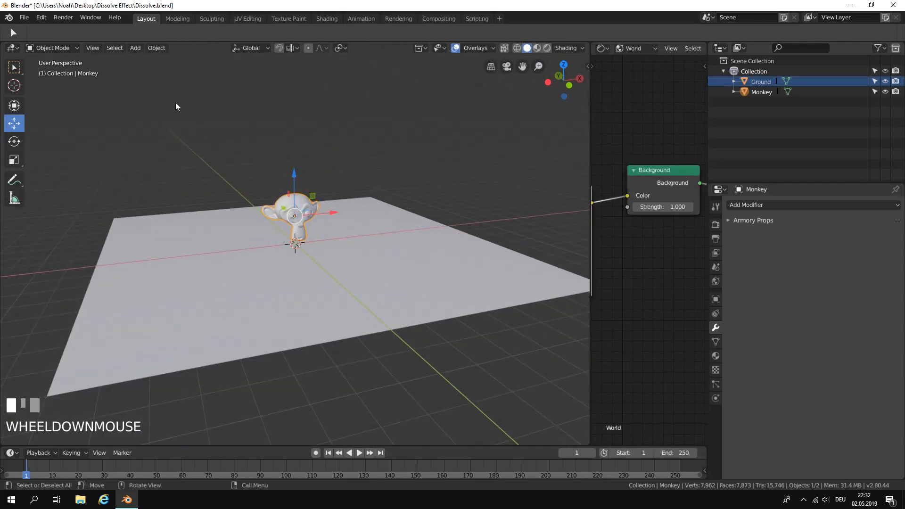
Add a Sun light and raise it along the Z axis to about 7.39 m above the monkey.
{"action": "left_click", "coordinate": [136, 48]}
{"action": "mouse_move", "coordinate": [166, 200]}
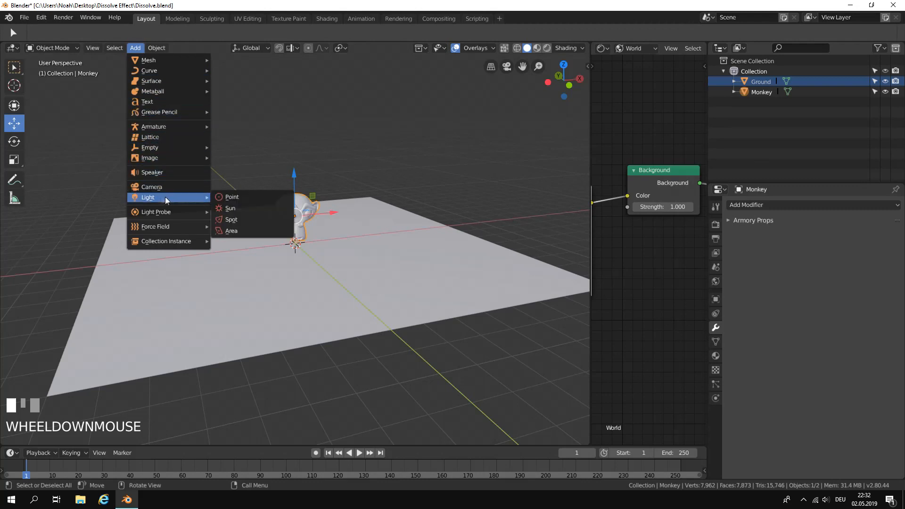
{"action": "left_click", "coordinate": [285, 211]}
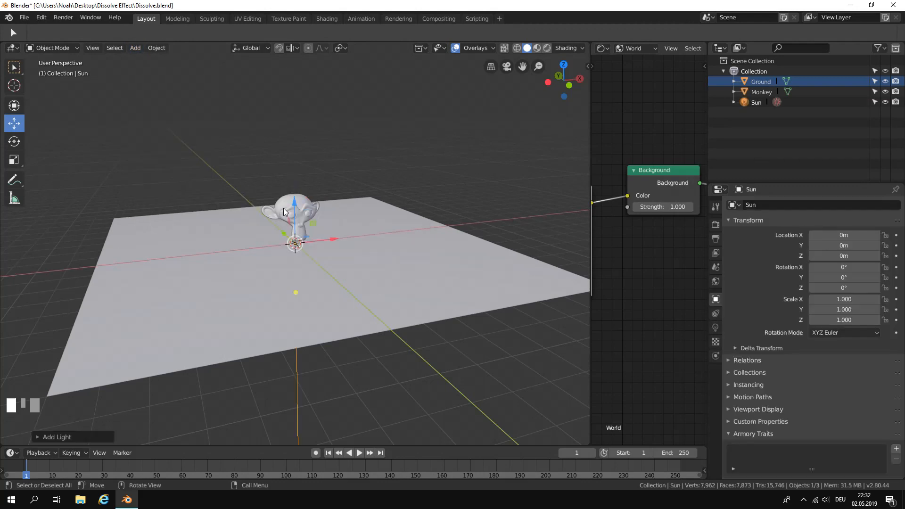
{"action": "middle_click_drag", "start_coordinate": [310, 225], "coordinate": [431, 228]}
{"action": "left_click_drag", "start_coordinate": [297, 208], "coordinate": [307, 58]}
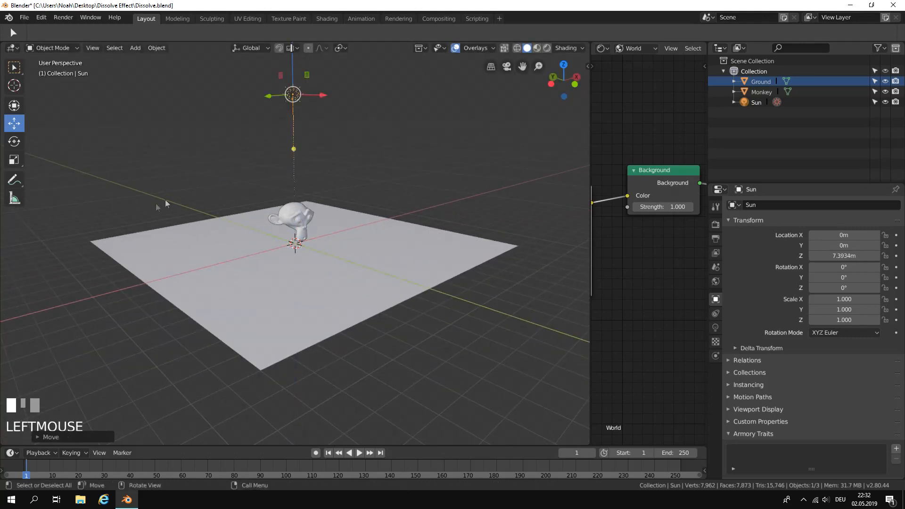
Rotate the Sun light so it shines diagonally, at about 43.8° in X and -62° in Z.
{"action": "left_click", "coordinate": [21, 140]}
{"action": "middle_click_drag", "start_coordinate": [228, 151], "coordinate": [357, 162]}
{"action": "left_click_drag", "start_coordinate": [329, 78], "coordinate": [330, 105]}
{"action": "middle_click_drag", "start_coordinate": [331, 109], "coordinate": [321, 129]}
{"action": "left_click_drag", "start_coordinate": [309, 105], "coordinate": [296, 109]}
{"action": "middle_click_drag", "start_coordinate": [402, 223], "coordinate": [503, 204]}
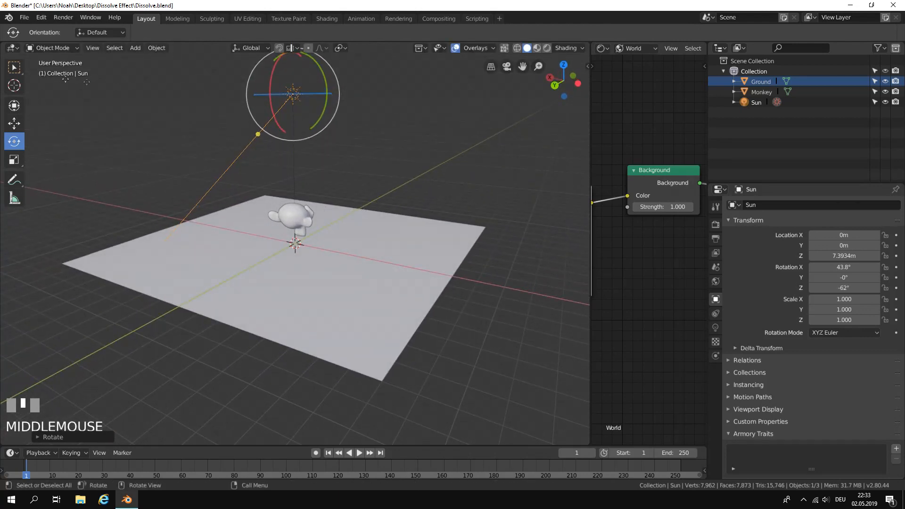
Switch to the Select tool, then hide the Sun light in the viewport and select its entry in the scene hierarchy.
{"action": "left_click", "coordinate": [15, 68]}
{"action": "middle_click_drag", "start_coordinate": [287, 150], "coordinate": [329, 153]}
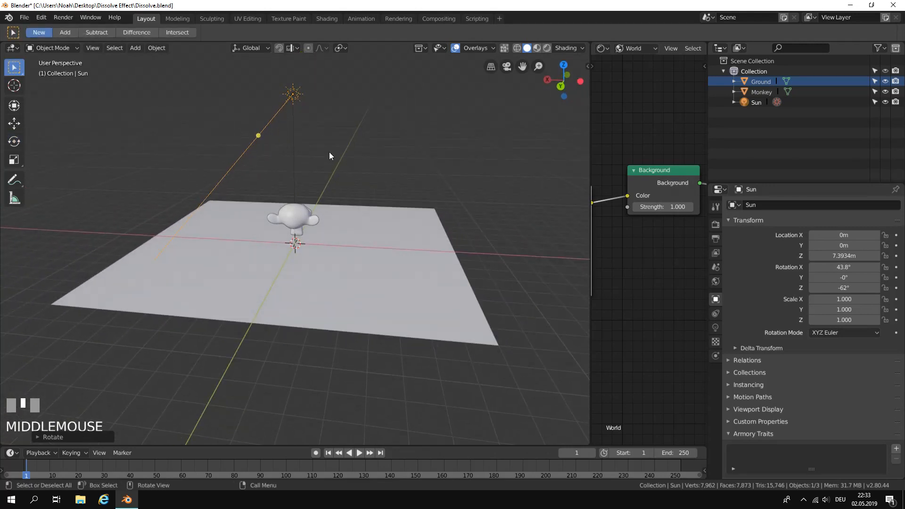
{"action": "left_click", "coordinate": [886, 103]}
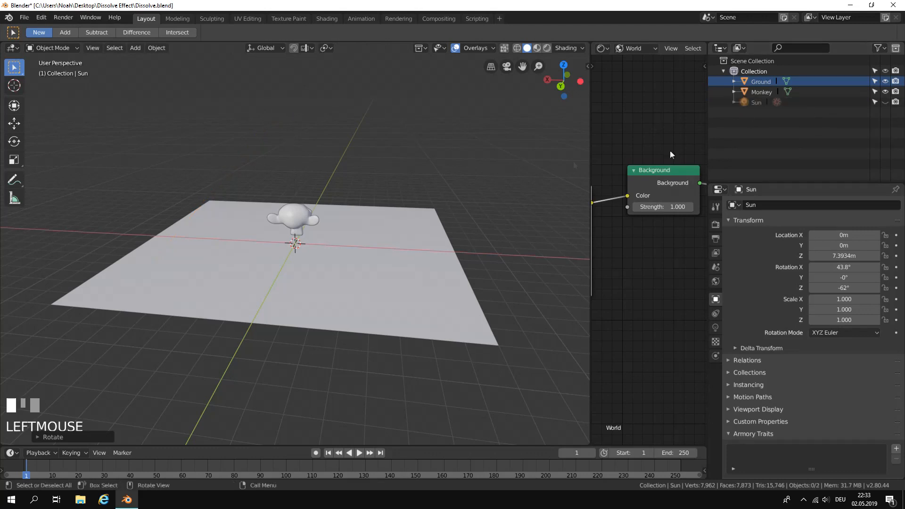
{"action": "left_click", "coordinate": [885, 102]}
{"action": "left_click", "coordinate": [885, 101]}
{"action": "left_click", "coordinate": [885, 102]}
{"action": "left_click", "coordinate": [885, 102]}
{"action": "left_click", "coordinate": [885, 102]}
{"action": "left_click", "coordinate": [885, 102]}
{"action": "middle_click_drag", "start_coordinate": [500, 177], "coordinate": [522, 154]}
{"action": "scroll", "coordinate": [519, 149], "scroll_direction": "up", "scroll_amount": 2}
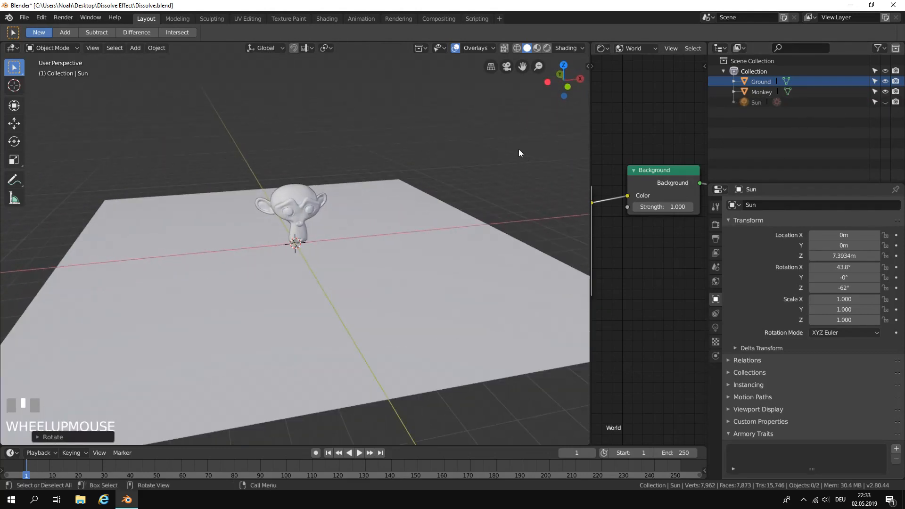
{"action": "left_click", "coordinate": [757, 103]}
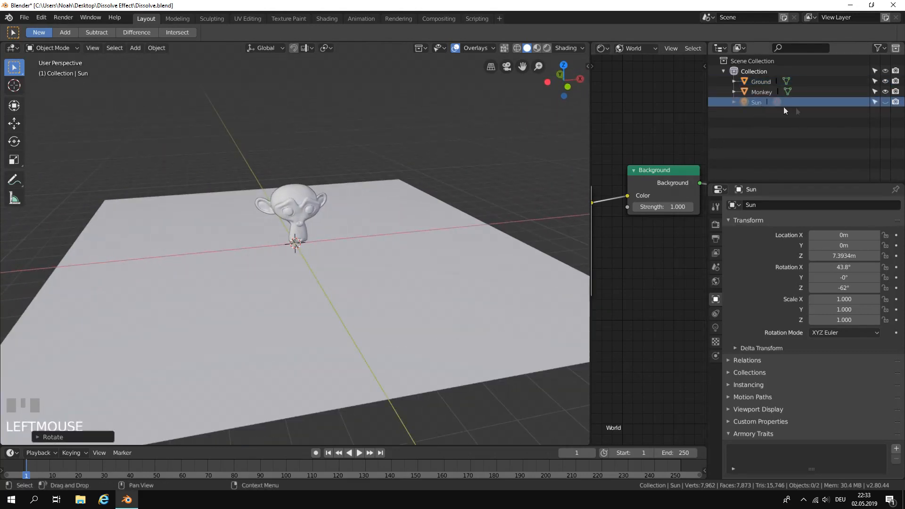
Unhide the Sun light in the viewport and set its energy to 1.
{"action": "left_click", "coordinate": [886, 103]}
{"action": "scroll", "coordinate": [479, 172], "scroll_direction": "down", "scroll_amount": 1}
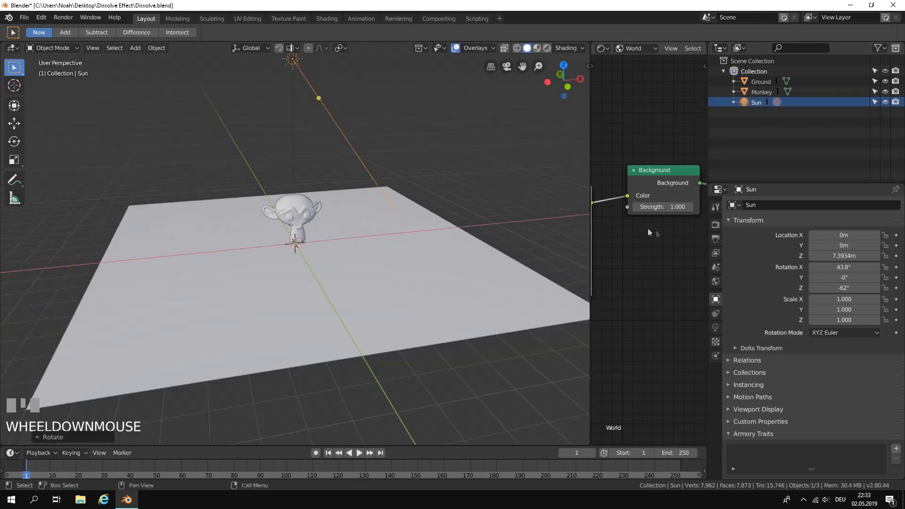
{"action": "left_click", "coordinate": [716, 327]}
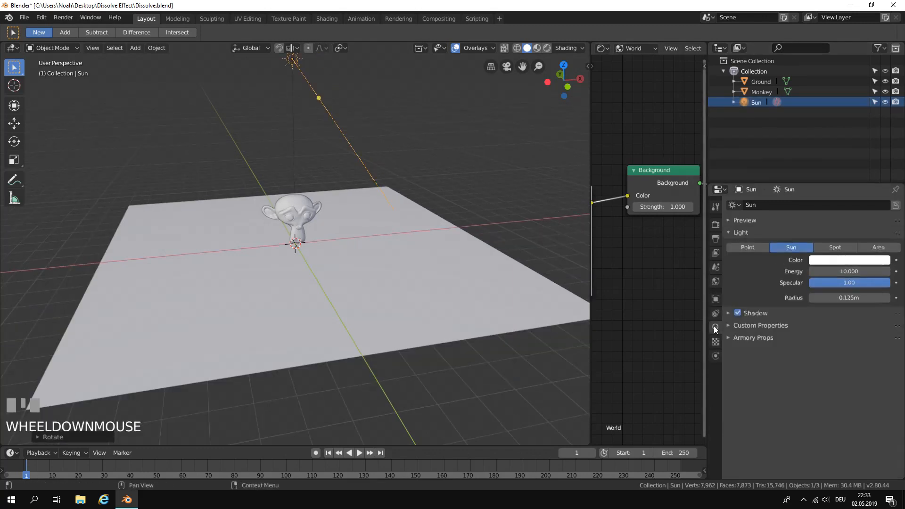
{"action": "left_click", "coordinate": [847, 270]}
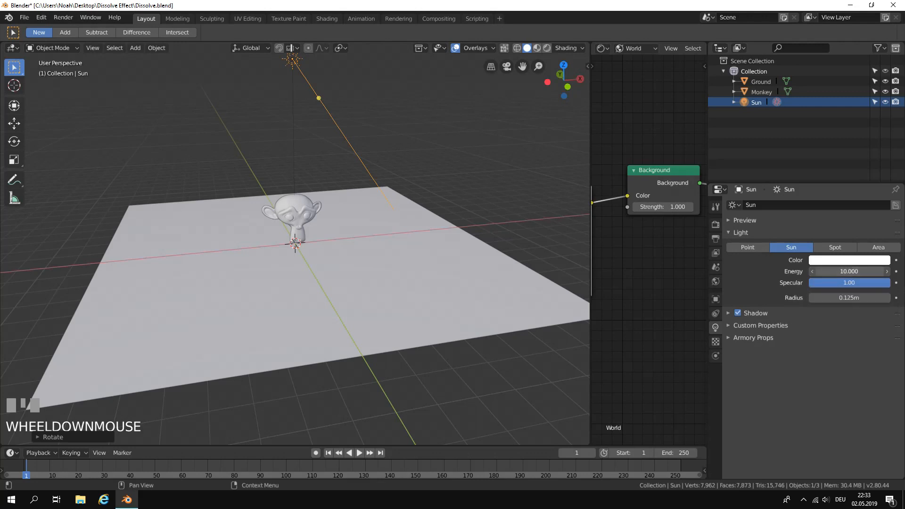
{"action": "type", "text": "1"}
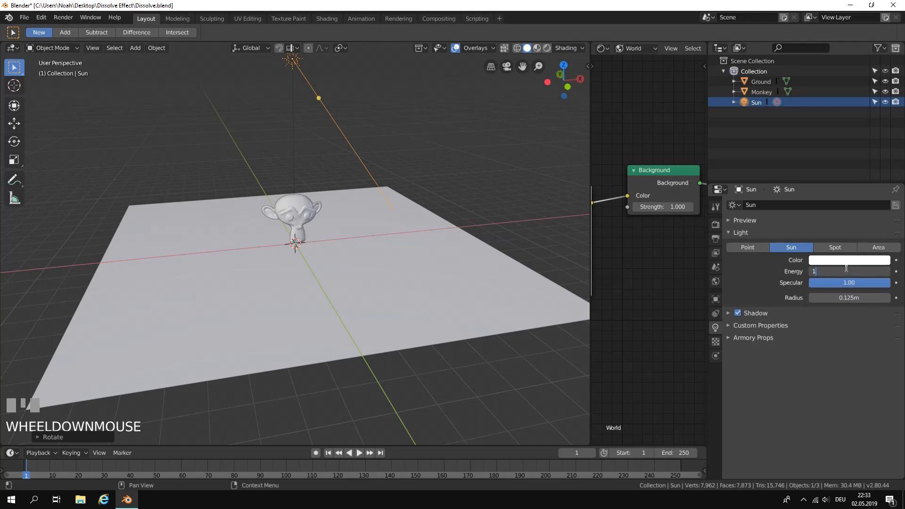
{"action": "key", "text": "Return"}
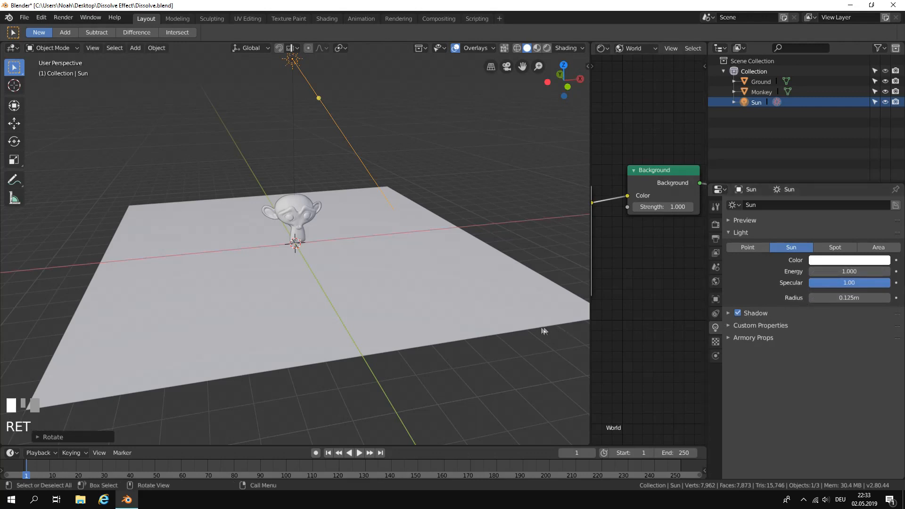
Hide the Sun light again and widen the 3D viewport around the monkey by narrowing the Shader Editor.
{"action": "left_click", "coordinate": [886, 104]}
{"action": "left_click_drag", "start_coordinate": [590, 102], "coordinate": [620, 107]}
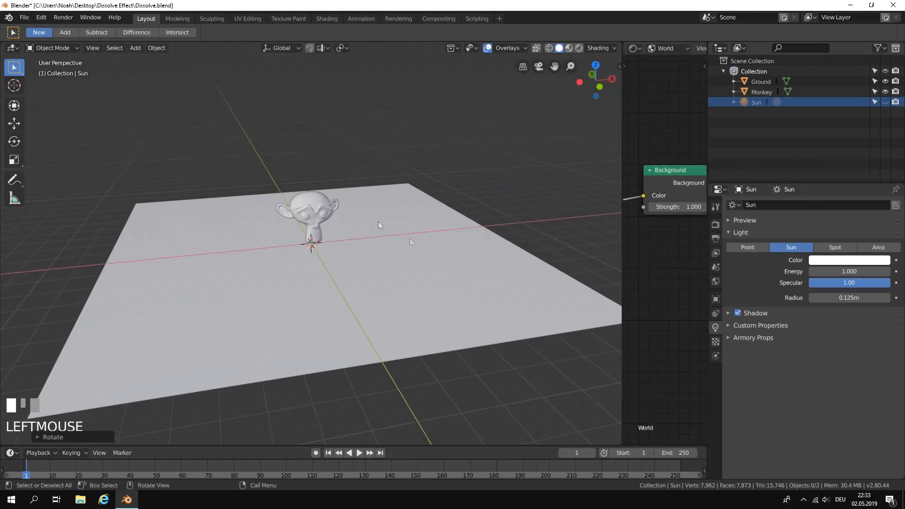
{"action": "scroll", "coordinate": [289, 211], "scroll_direction": "up", "scroll_amount": 2}
{"action": "middle_click_drag", "start_coordinate": [289, 210], "coordinate": [295, 209]}
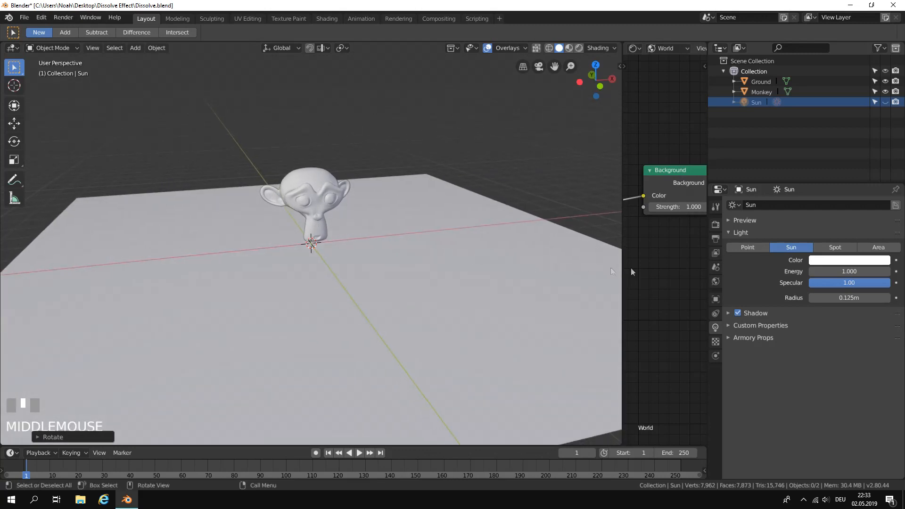
Set the output resolution to 1280 × 720 px and collapse the Dimensions and Output sections.
{"action": "left_click", "coordinate": [716, 239]}
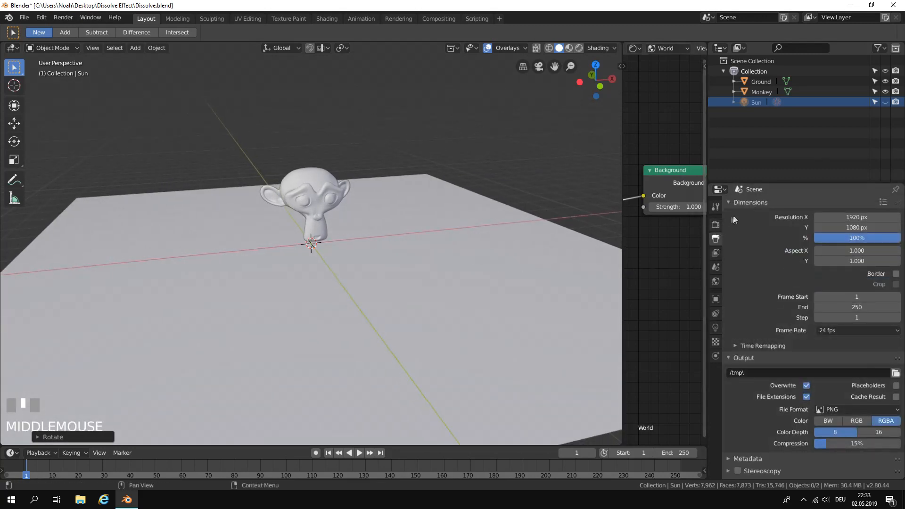
{"action": "left_click", "coordinate": [848, 218]}
{"action": "type", "text": "1280"}
{"action": "key", "text": "Return"}
{"action": "left_click", "coordinate": [855, 227]}
{"action": "type", "text": "72"}
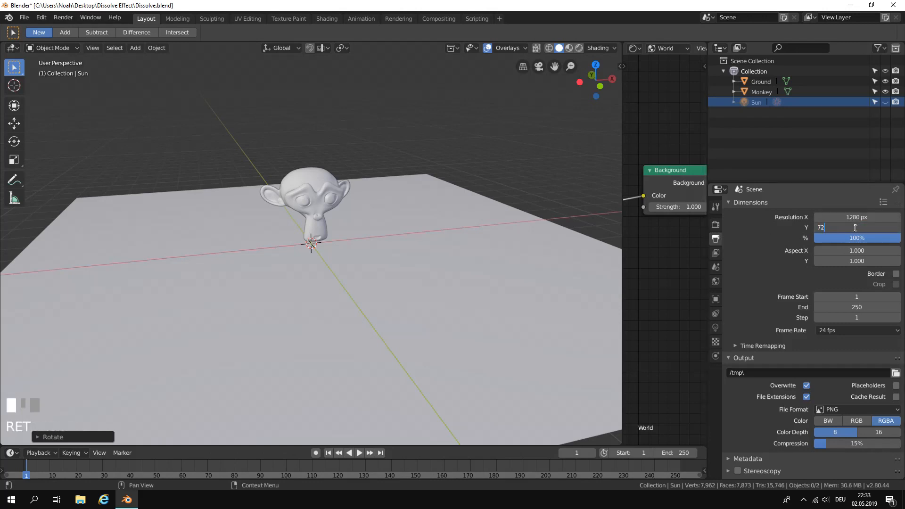
{"action": "type", "text": "0"}
{"action": "left_click", "coordinate": [849, 238]}
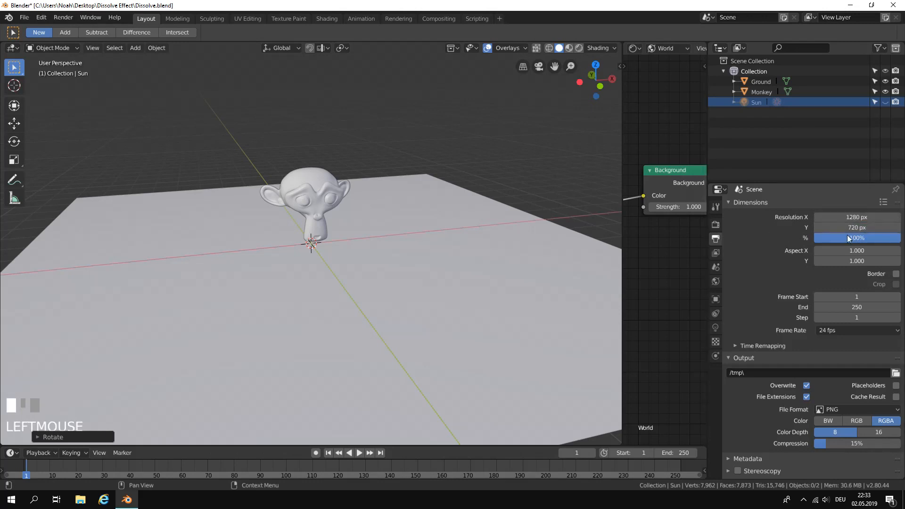
{"action": "left_click", "coordinate": [745, 203]}
{"action": "left_click", "coordinate": [744, 215]}
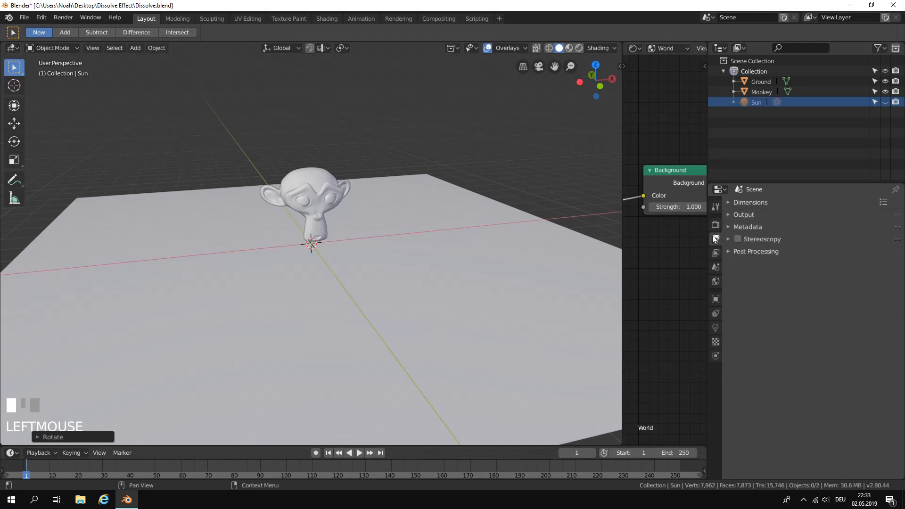
Reorder the render settings so Armory Player sits above Sampling, and set its camera to Viewport.
{"action": "left_click", "coordinate": [715, 227]}
{"action": "left_click", "coordinate": [735, 220]}
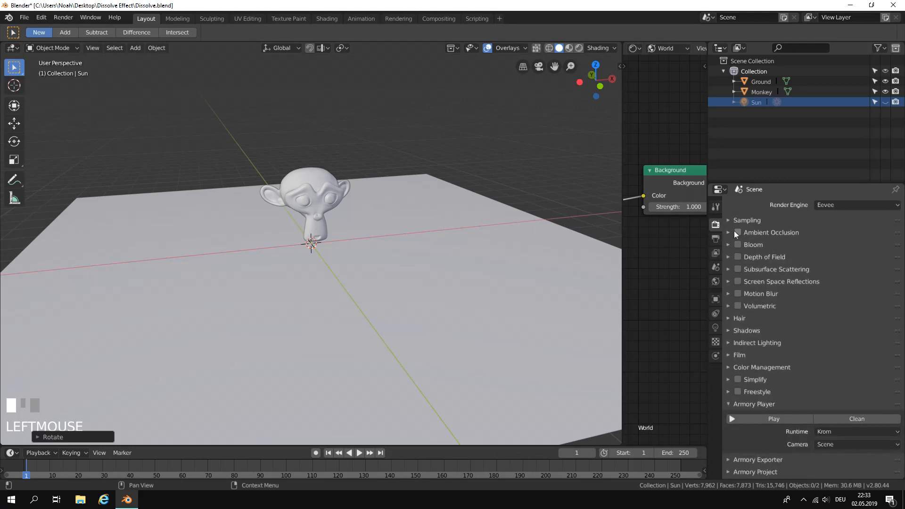
{"action": "left_click_drag", "start_coordinate": [899, 408], "coordinate": [899, 217]}
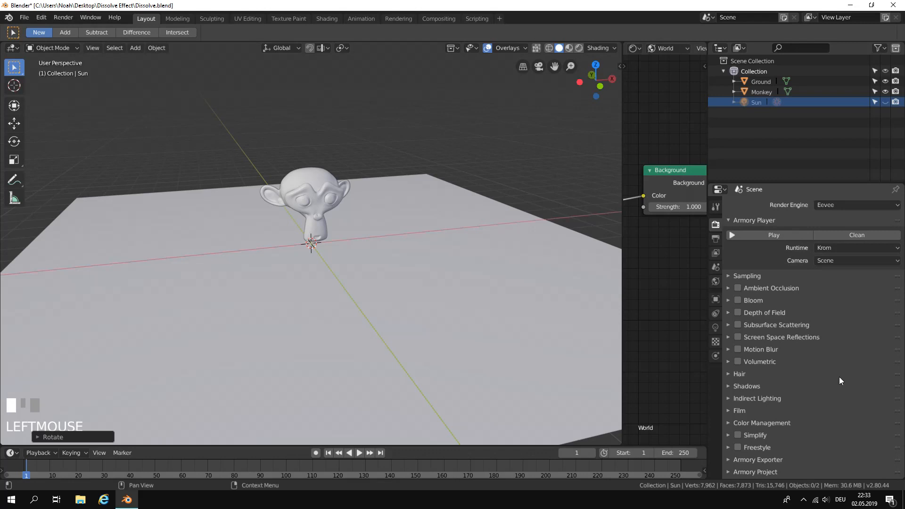
{"action": "left_click", "coordinate": [833, 259]}
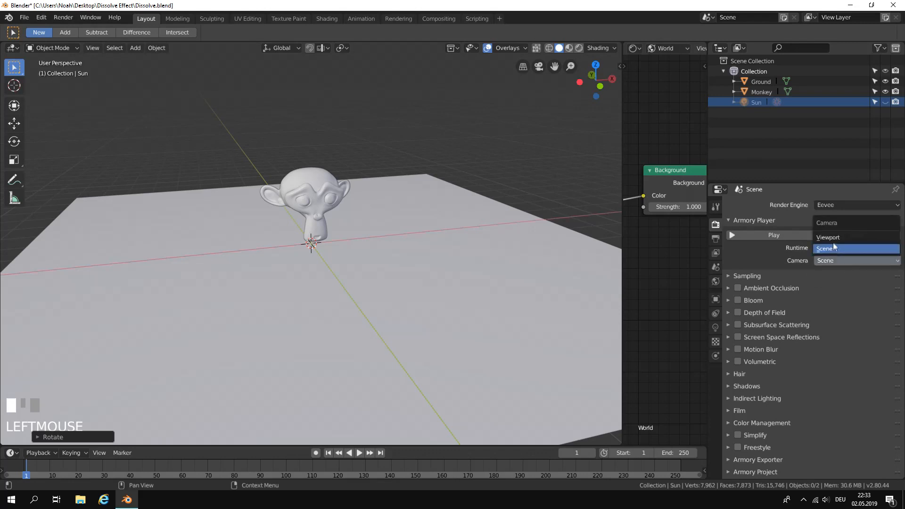
{"action": "left_click", "coordinate": [834, 237]}
Run the scene in the Armory player and examine the lit monkey, its shadow and the sky.
{"action": "left_click", "coordinate": [768, 234]}
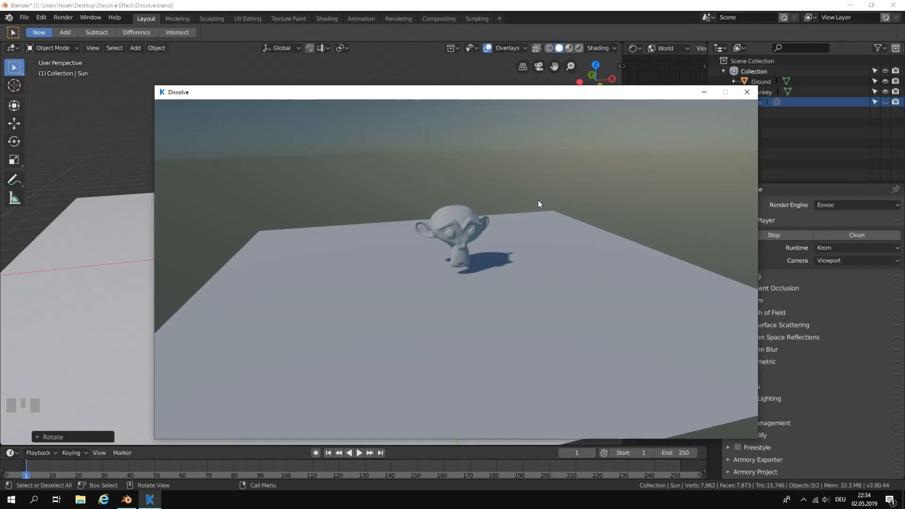
{"action": "left_click_drag", "start_coordinate": [561, 280], "coordinate": [496, 281]}
{"action": "left_click_drag", "start_coordinate": [566, 92], "coordinate": [554, 85]}
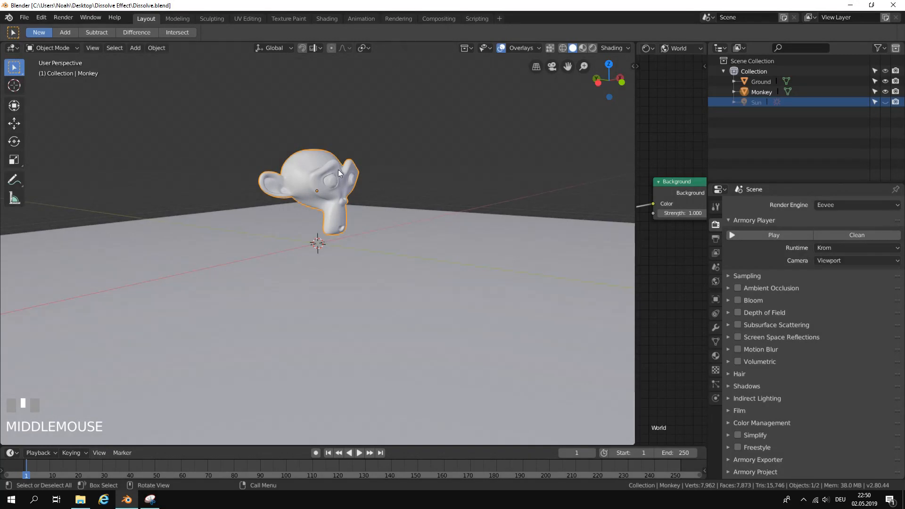
Select the monkey head and widen the Shader Editor by narrowing the 3D viewport.
{"action": "left_click", "coordinate": [320, 206]}
{"action": "left_click", "coordinate": [331, 183]}
{"action": "middle_click_drag", "start_coordinate": [357, 198], "coordinate": [592, 179]}
{"action": "left_click_drag", "start_coordinate": [635, 154], "coordinate": [153, 154]}
Frame the monkey in the narrow 3D viewport and hide the viewport's toolbar.
{"action": "scroll", "coordinate": [113, 216], "scroll_direction": "up", "scroll_amount": 3}
{"action": "mouse_move", "coordinate": [112, 216]}
{"action": "middle_mouse_down"}
{"action": "mouse_move", "coordinate": [91, 230]}
{"action": "mouse_move", "coordinate": [107, 228]}
{"action": "mouse_move", "coordinate": [96, 219]}
{"action": "middle_mouse_up"}
{"action": "scroll", "coordinate": [103, 226], "scroll_direction": "down", "scroll_amount": 3}
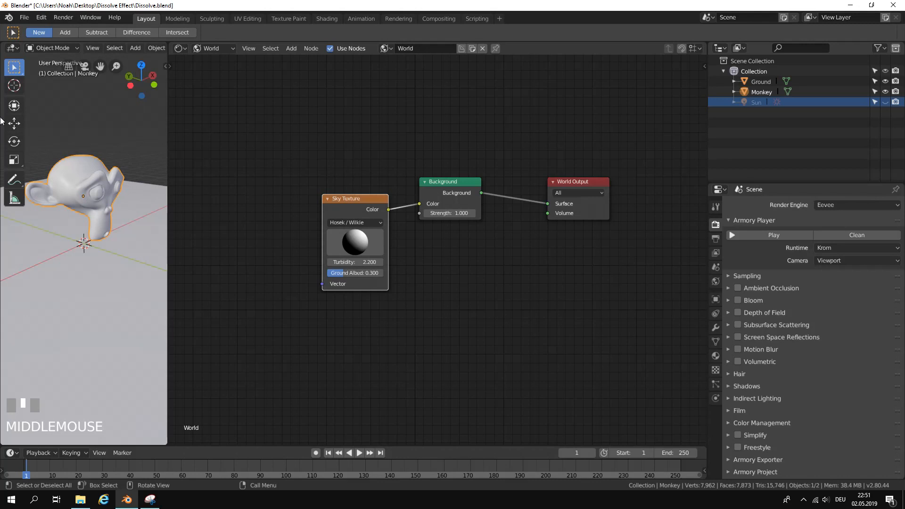
{"action": "key", "text": "t"}
{"action": "scroll", "coordinate": [135, 207], "scroll_direction": "up", "scroll_amount": 2}
{"action": "mouse_move", "coordinate": [135, 206]}
{"action": "middle_mouse_down"}
{"action": "mouse_move", "coordinate": [107, 185]}
{"action": "mouse_move", "coordinate": [136, 224]}
{"action": "middle_mouse_up"}
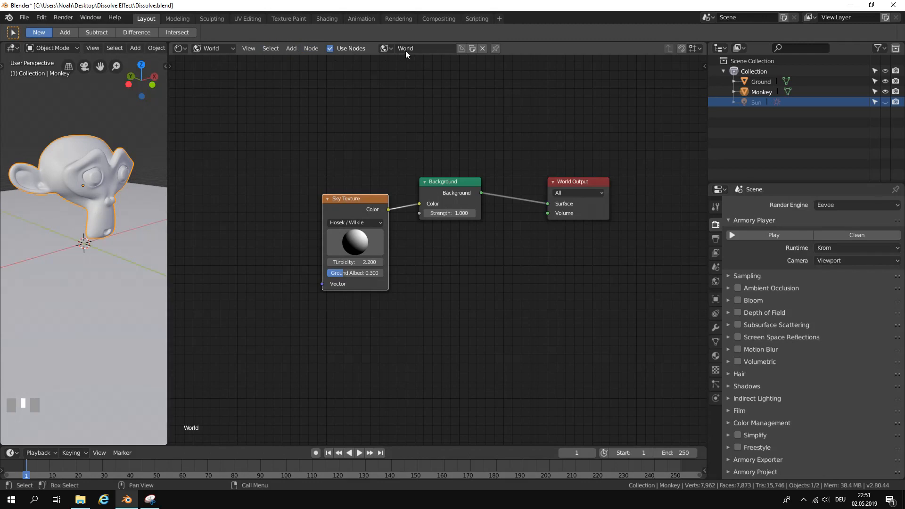
Switch the Shader Editor to object shading and create a material named Dissolve Monkey for the monkey.
{"action": "left_click", "coordinate": [214, 49]}
{"action": "left_click", "coordinate": [214, 61]}
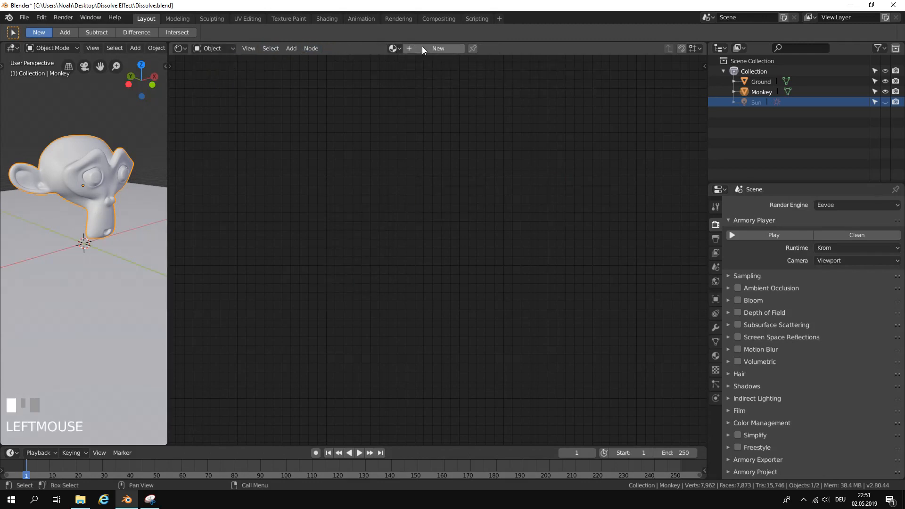
{"action": "left_click", "coordinate": [440, 48]}
{"action": "type", "text": "Disso"}
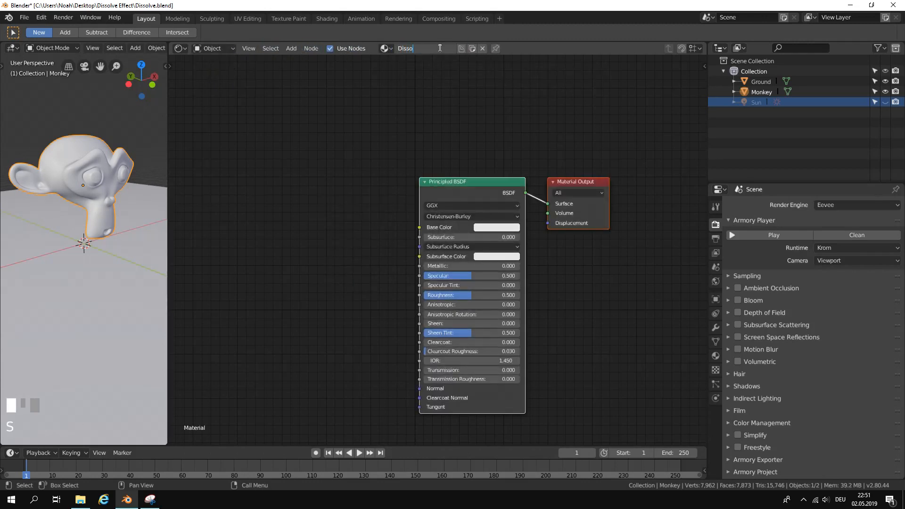
{"action": "type", "text": "lve Effe"}
{"action": "key", "text": "BackSpace"}
{"action": "key", "text": "BackSpace"}
{"action": "key", "text": "BackSpace"}
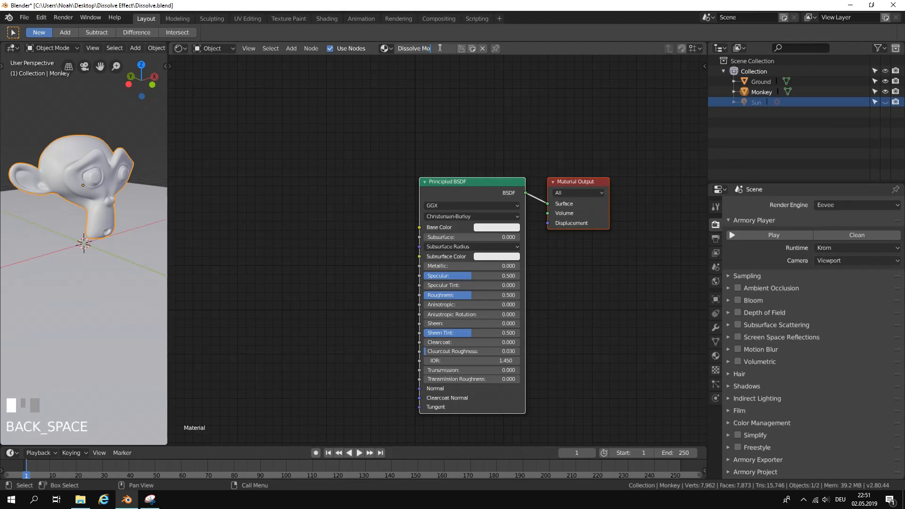
{"action": "type", "text": "Monkey"}
{"action": "key", "text": "Return"}
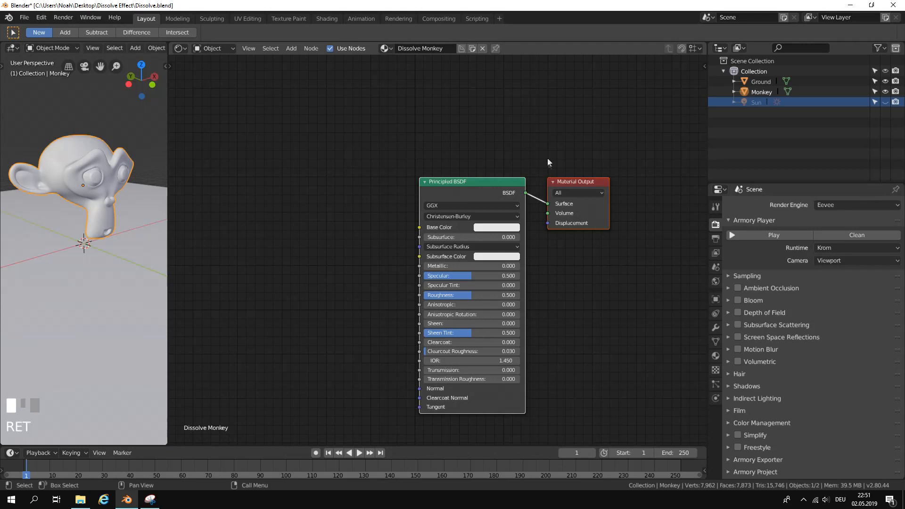
{"action": "middle_click_drag", "start_coordinate": [548, 162], "coordinate": [418, 160]}
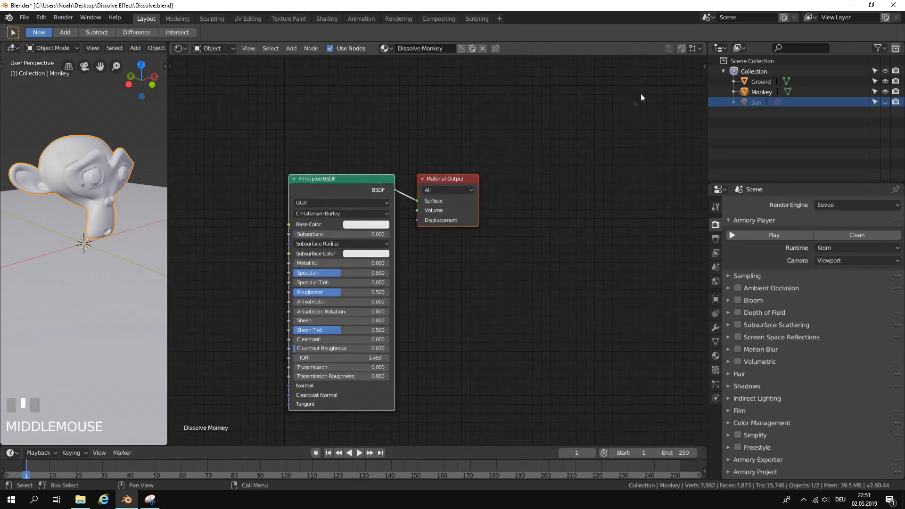
Enable node snapping in the Shader Editor and align the Principled BSDF node to the grid.
{"action": "left_click", "coordinate": [682, 48]}
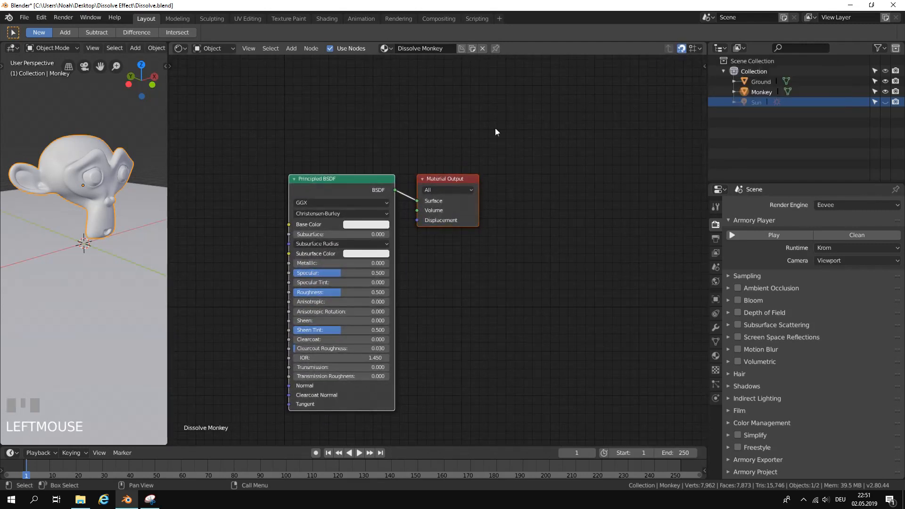
{"action": "left_click_drag", "start_coordinate": [366, 180], "coordinate": [322, 199]}
{"action": "left_click", "coordinate": [638, 72]}
{"action": "right_click", "coordinate": [323, 199]}
{"action": "left_click", "coordinate": [677, 58]}
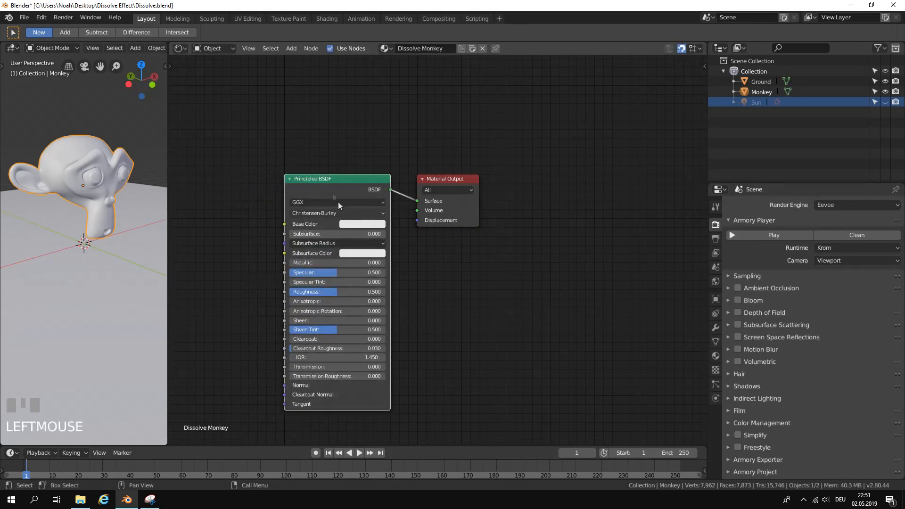
Replace the Principled BSDF with an Armory PBR node and connect its Surface output to the Material Output's Surface.
{"action": "middle_click_drag", "start_coordinate": [318, 179], "coordinate": [428, 182]}
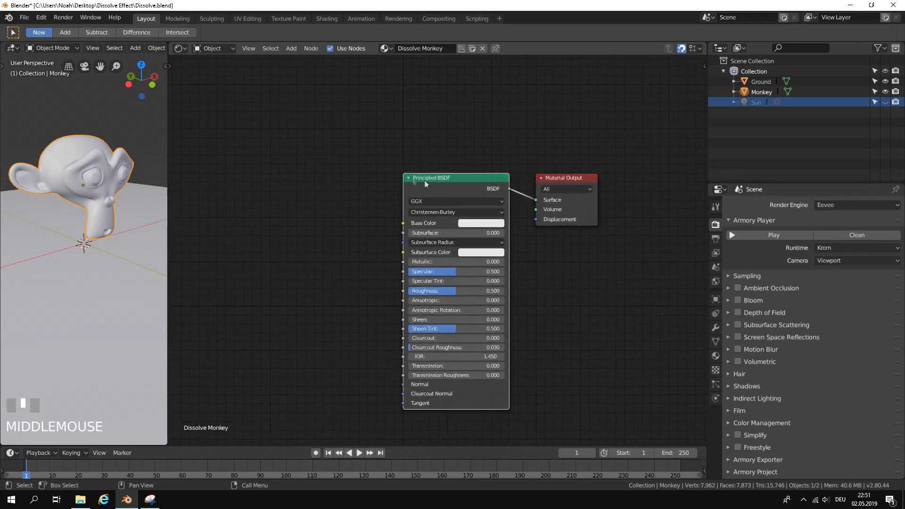
{"action": "key", "text": "x"}
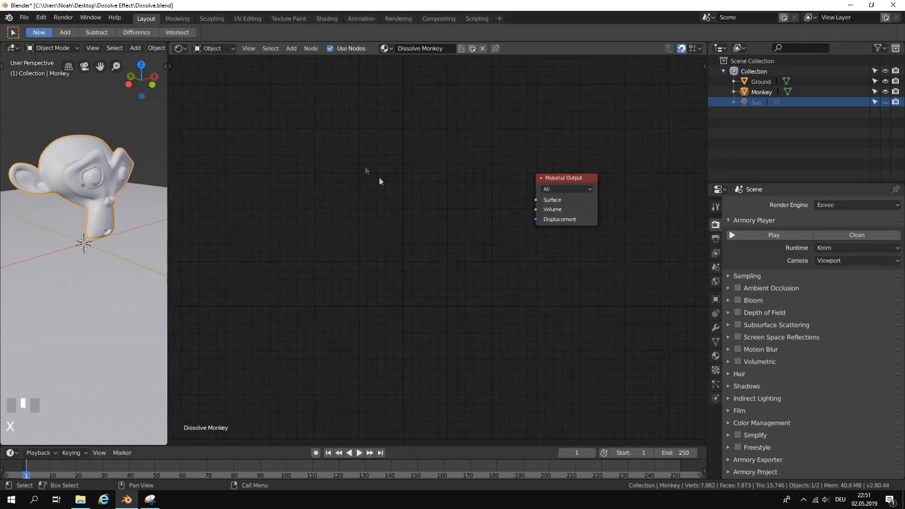
{"action": "left_click", "coordinate": [292, 51]}
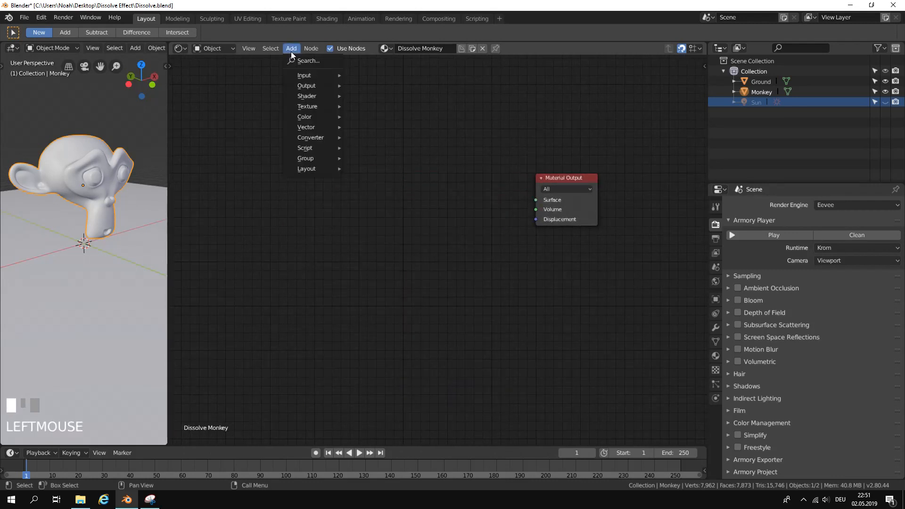
{"action": "left_click", "coordinate": [321, 61]}
{"action": "type", "text": "armory"}
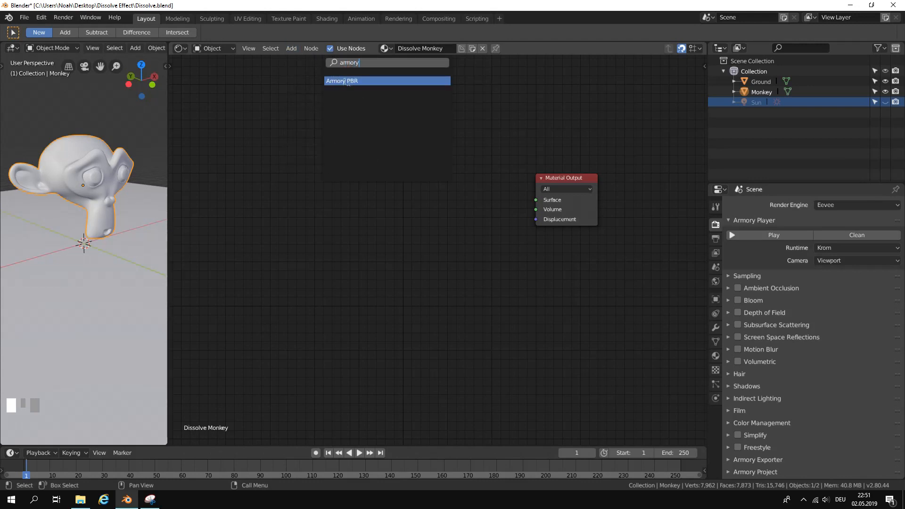
{"action": "left_click", "coordinate": [348, 82]}
{"action": "left_click", "coordinate": [468, 218]}
{"action": "left_click_drag", "start_coordinate": [482, 215], "coordinate": [536, 200]}
{"action": "scroll", "coordinate": [552, 250], "scroll_direction": "up", "scroll_amount": 2}
{"action": "middle_click_drag", "start_coordinate": [553, 251], "coordinate": [601, 247]}
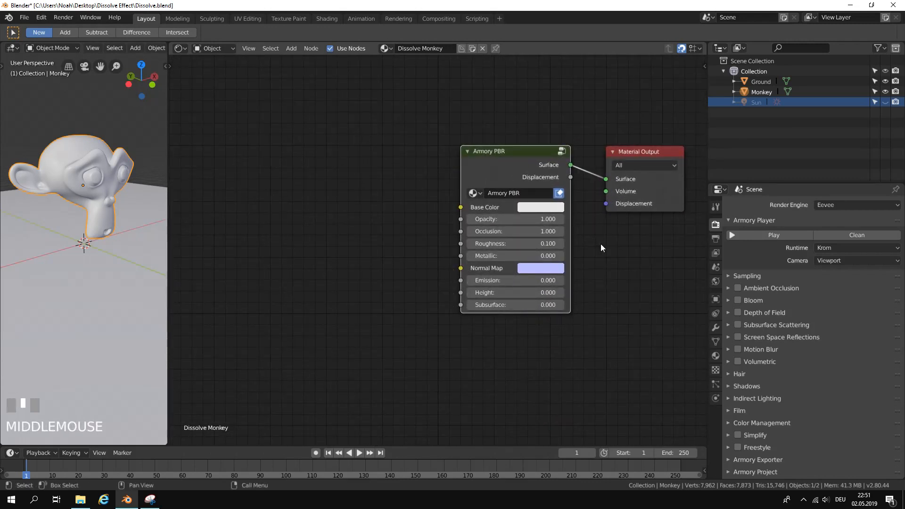
Add a Noise Texture node well before the Armory PBR node, leaving free space between them.
{"action": "scroll", "coordinate": [370, 215], "scroll_direction": "down", "scroll_amount": 1}
{"action": "middle_click_drag", "start_coordinate": [450, 211], "coordinate": [497, 224]}
{"action": "scroll", "coordinate": [394, 202], "scroll_direction": "down", "scroll_amount": 1}
{"action": "middle_click_drag", "start_coordinate": [394, 202], "coordinate": [373, 197]}
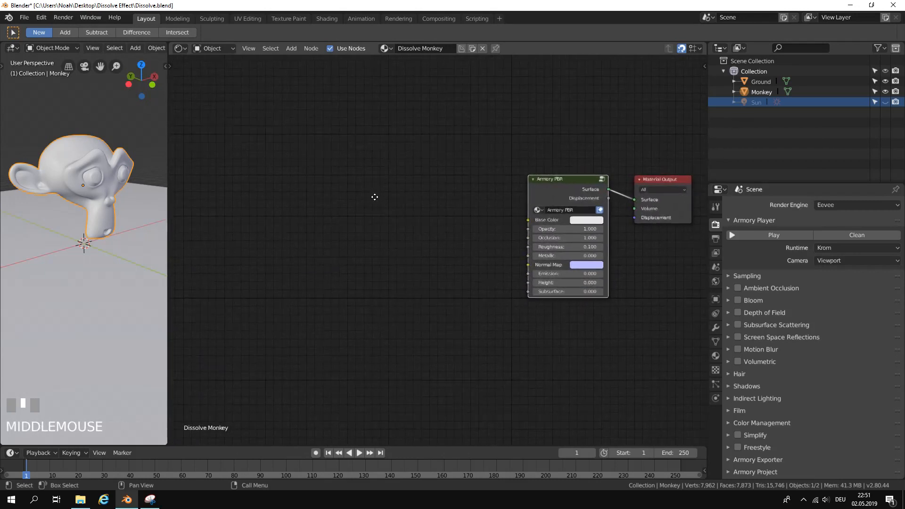
{"action": "left_click", "coordinate": [290, 49]}
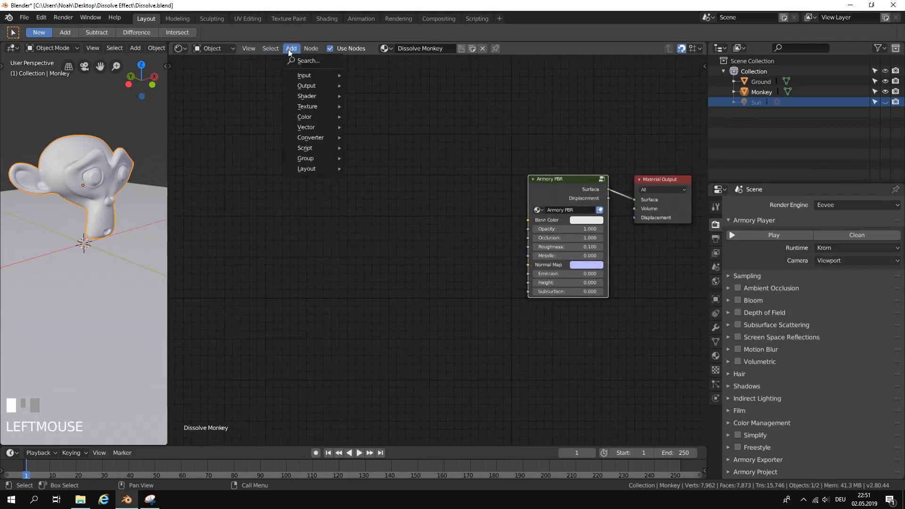
{"action": "left_click", "coordinate": [304, 61]}
{"action": "type", "text": "noise"}
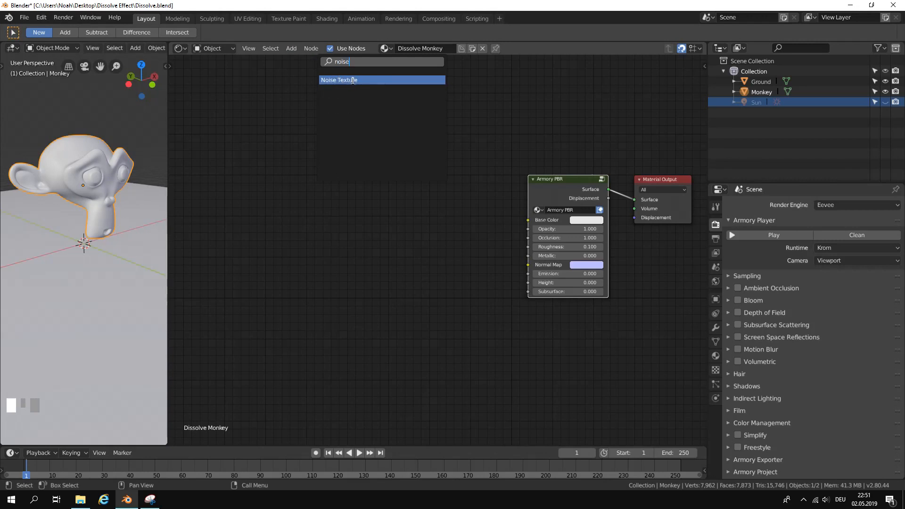
{"action": "left_click", "coordinate": [350, 80]}
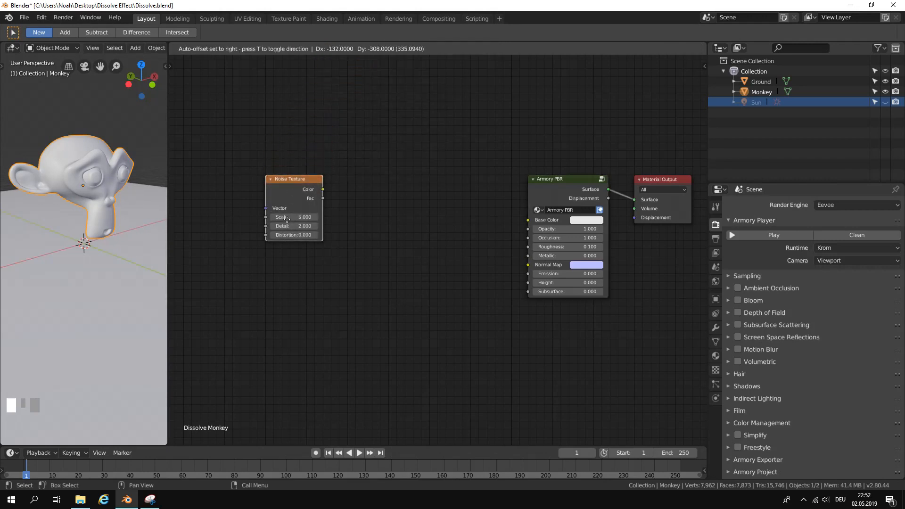
{"action": "left_click", "coordinate": [301, 219]}
{"action": "scroll", "coordinate": [397, 211], "scroll_direction": "down", "scroll_amount": 1}
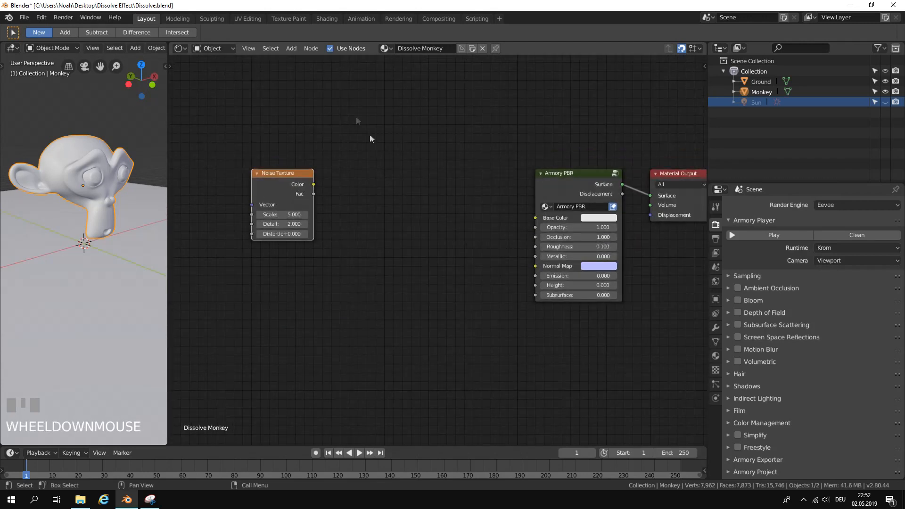
Add a Math node just after the Noise Texture node and align it on the grid.
{"action": "left_click", "coordinate": [292, 49]}
{"action": "left_click", "coordinate": [303, 61]}
{"action": "type", "text": "math"}
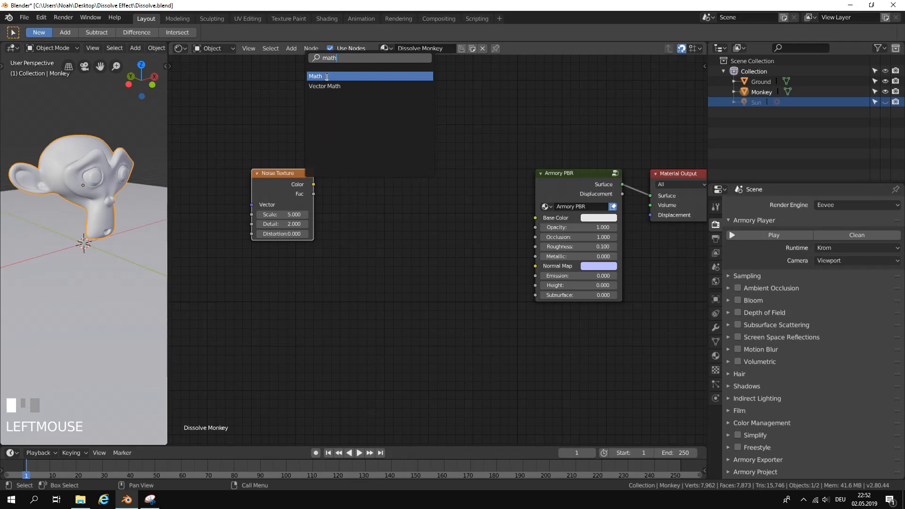
{"action": "left_click", "coordinate": [327, 76]}
{"action": "left_click", "coordinate": [377, 208]}
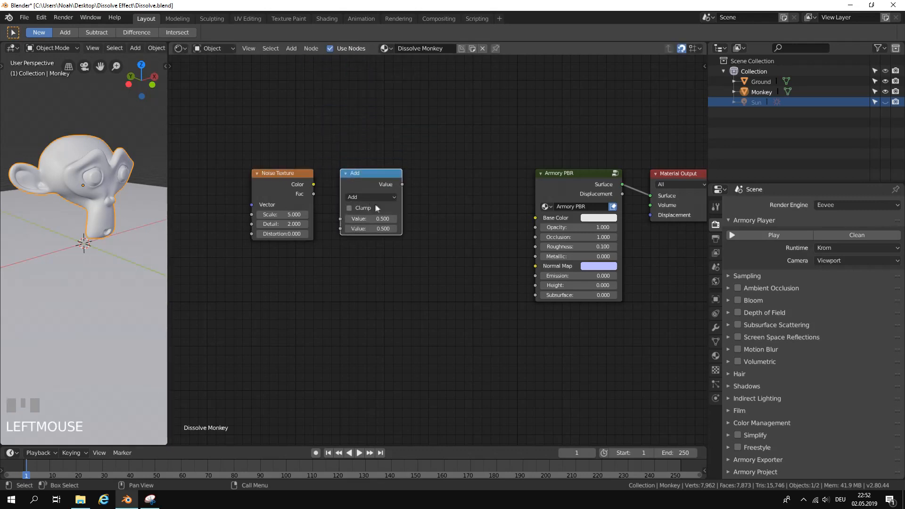
{"action": "mouse_move", "coordinate": [370, 173]}
{"action": "left_mouse_down"}
{"action": "mouse_move", "coordinate": [389, 173]}
{"action": "mouse_move", "coordinate": [359, 169]}
{"action": "left_mouse_up"}
{"action": "scroll", "coordinate": [390, 173], "scroll_direction": "up", "scroll_amount": 1}
{"action": "left_click", "coordinate": [369, 169]}
Connect the Noise Texture's Color to the Math node's first Value input and the Math node's output to the Armory PBR's Opacity.
{"action": "left_click_drag", "start_coordinate": [305, 180], "coordinate": [326, 175]}
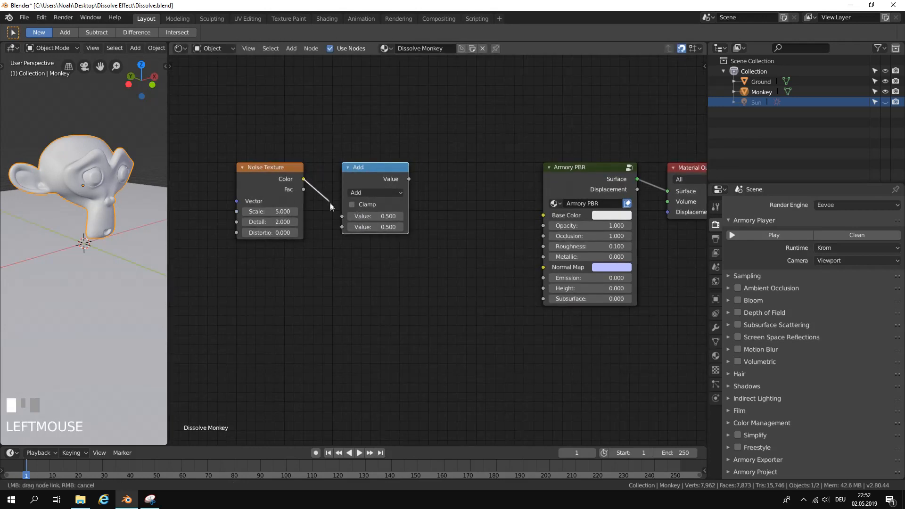
{"action": "left_click_drag", "start_coordinate": [340, 215], "coordinate": [342, 216]}
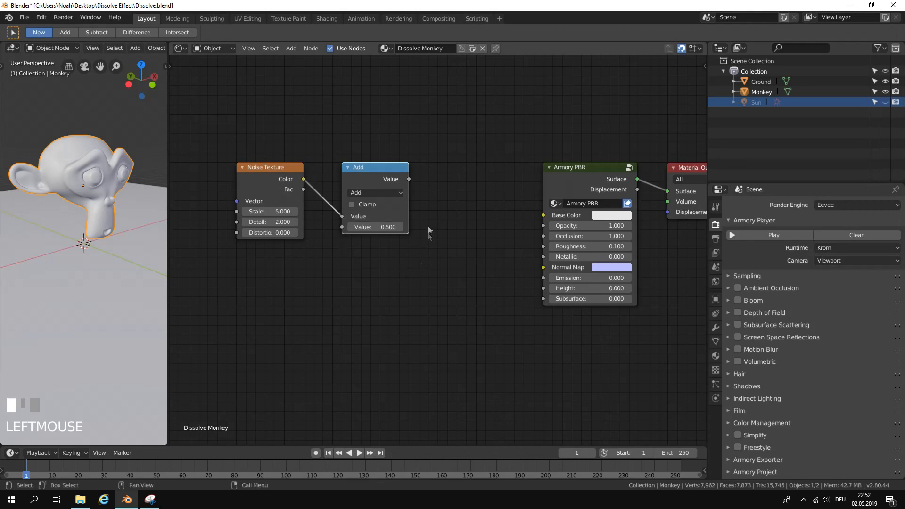
{"action": "left_click_drag", "start_coordinate": [409, 179], "coordinate": [542, 225]}
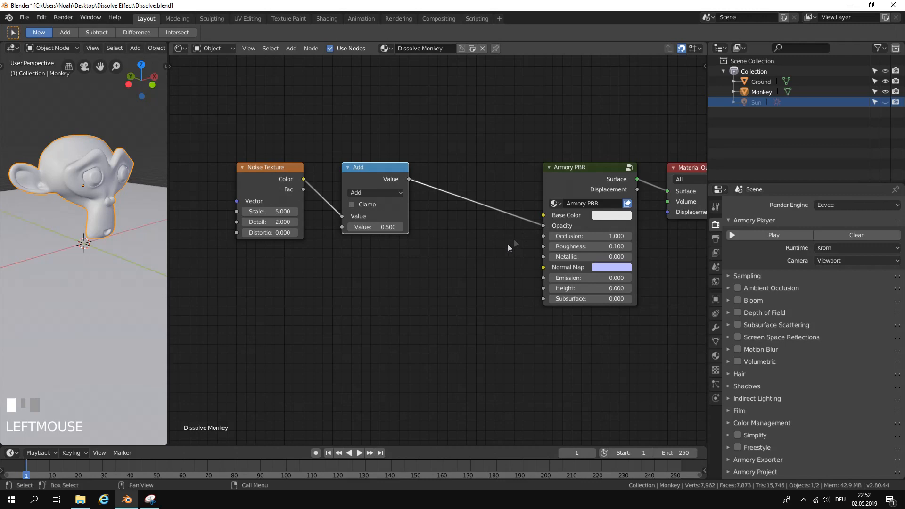
{"action": "middle_click_drag", "start_coordinate": [457, 260], "coordinate": [544, 241]}
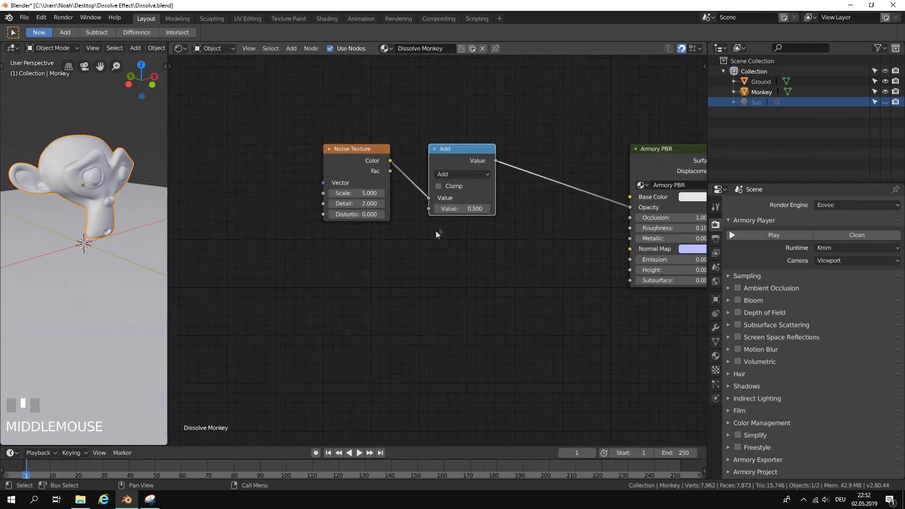
Add an RGB node below the Noise Texture and connect its Color to the Math node's second Value input.
{"action": "left_click", "coordinate": [292, 49]}
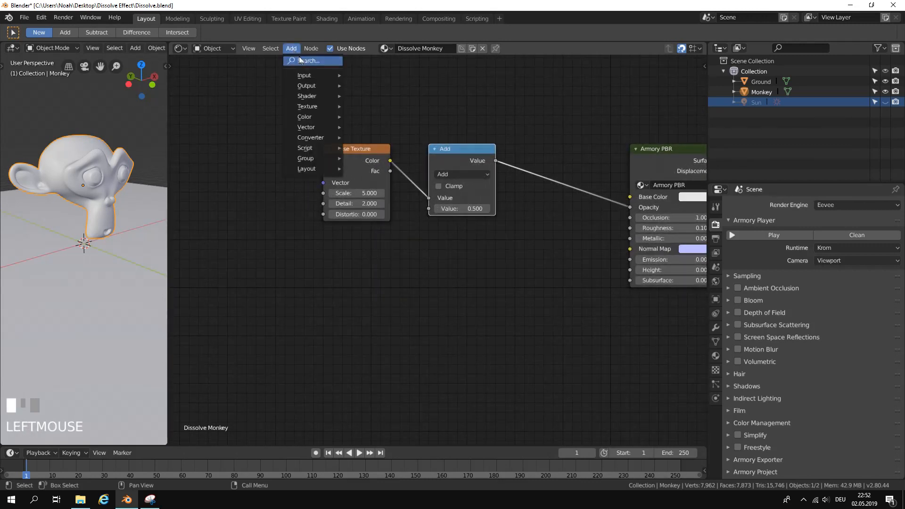
{"action": "left_click", "coordinate": [302, 58]}
{"action": "type", "text": "rgb"}
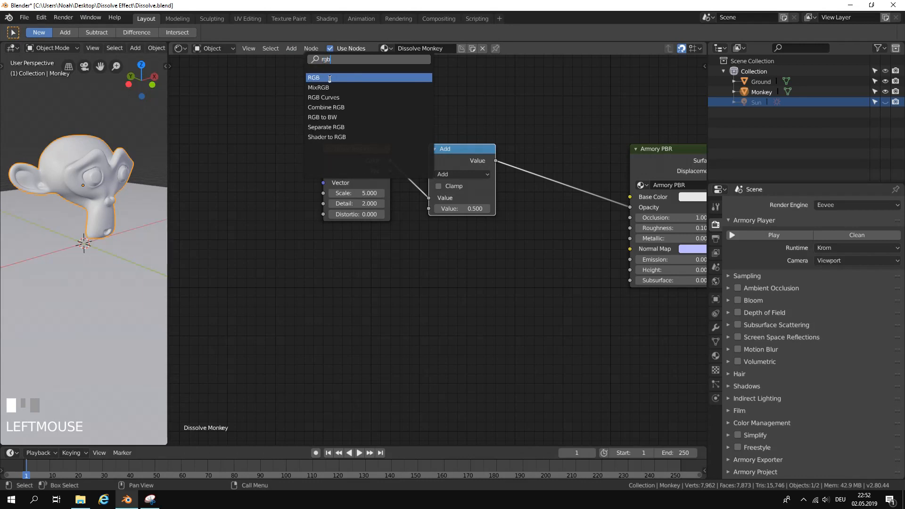
{"action": "left_click", "coordinate": [332, 78]}
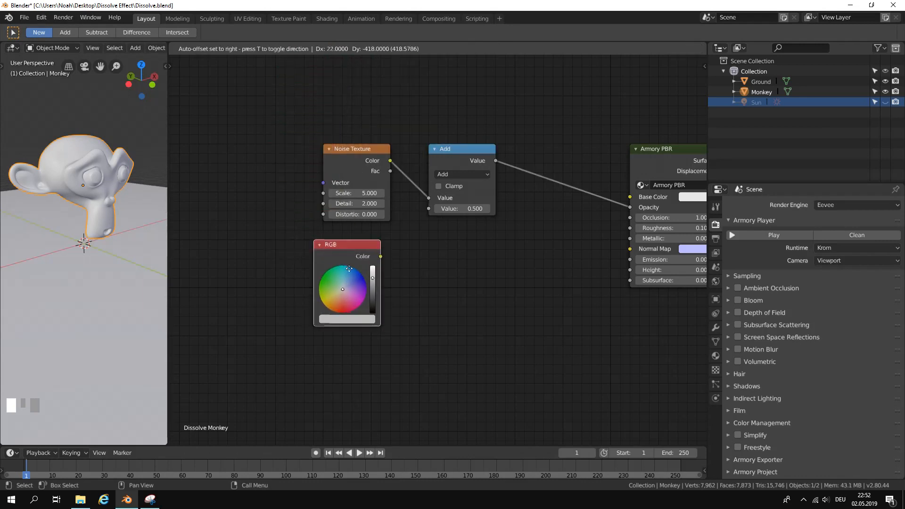
{"action": "left_click", "coordinate": [357, 260]}
{"action": "left_click_drag", "start_coordinate": [391, 247], "coordinate": [430, 211]}
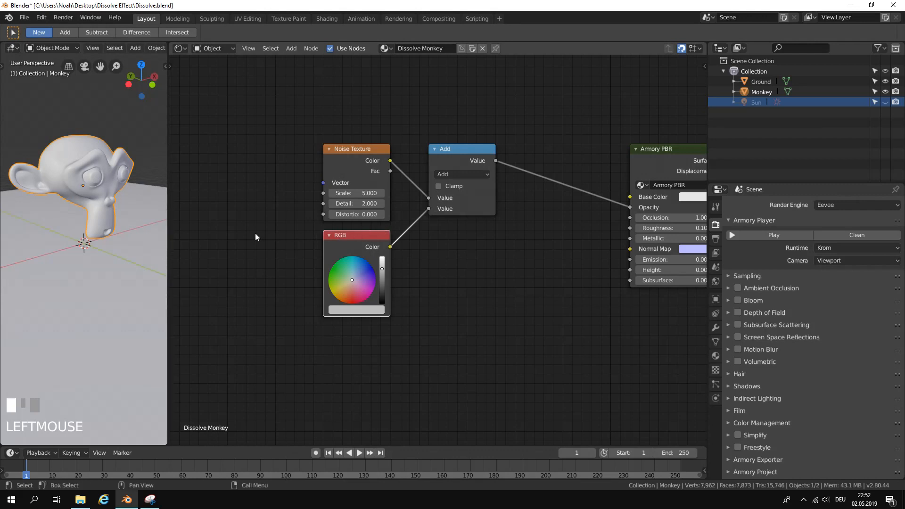
Set the Math node's operation to Less Than.
{"action": "left_click", "coordinate": [475, 174]}
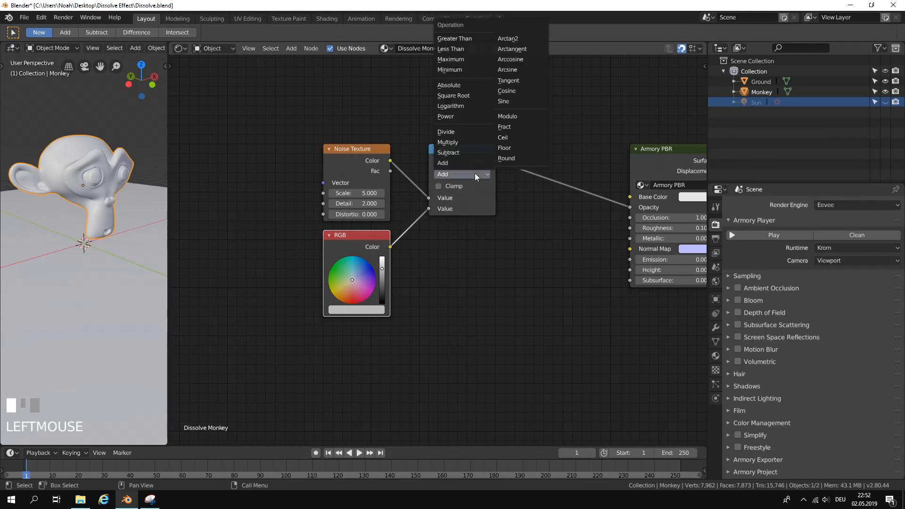
{"action": "left_click", "coordinate": [472, 48]}
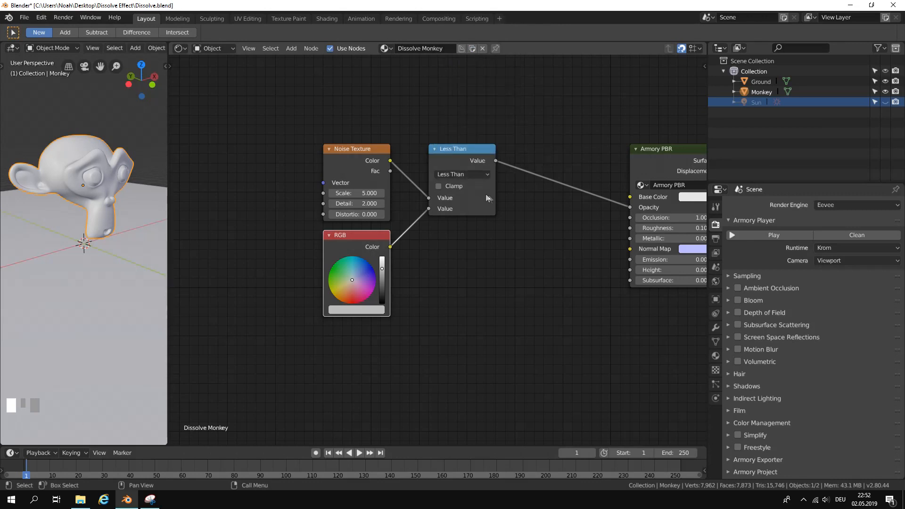
{"action": "scroll", "coordinate": [486, 194], "scroll_direction": "down", "scroll_amount": 1}
{"action": "middle_click_drag", "start_coordinate": [471, 213], "coordinate": [424, 235]}
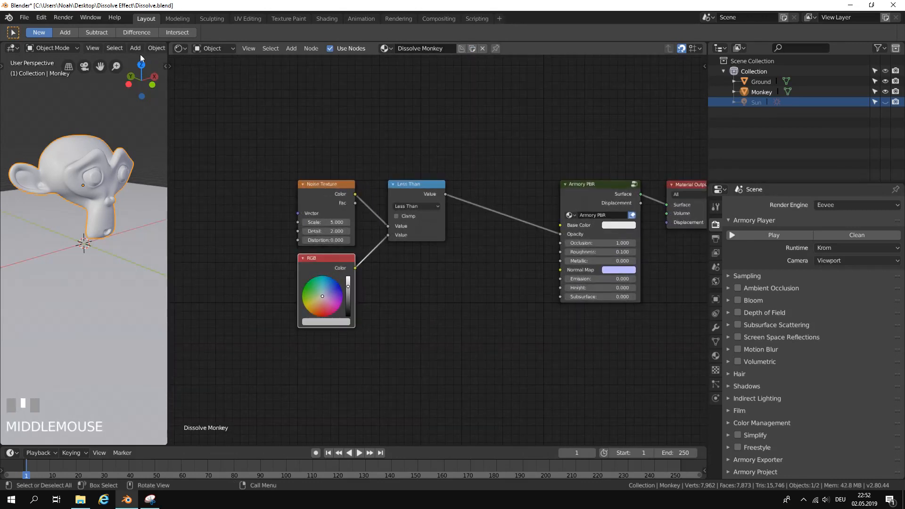
Widen the 3D viewport and switch it to LookDev shading to preview the material on the monkey.
{"action": "left_click_drag", "start_coordinate": [169, 82], "coordinate": [393, 83]}
{"action": "middle_click_drag", "start_coordinate": [360, 49], "coordinate": [248, 53]}
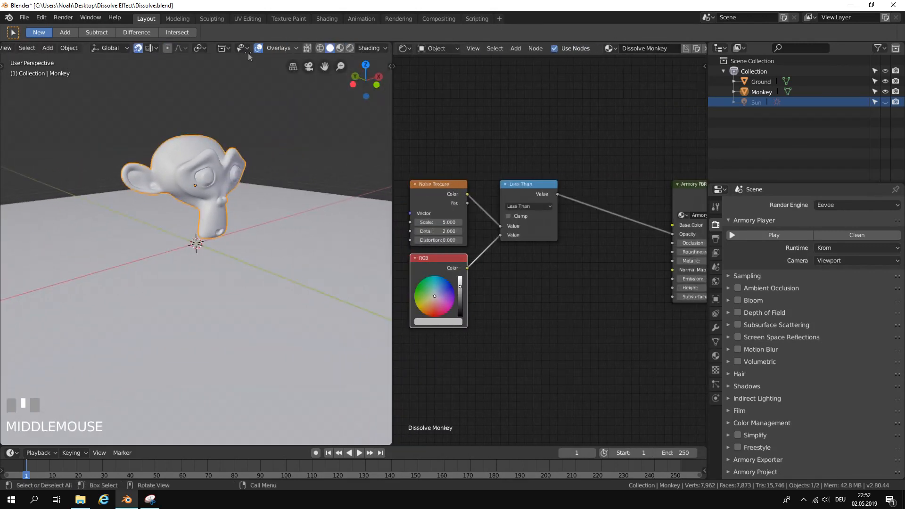
{"action": "left_click", "coordinate": [340, 48]}
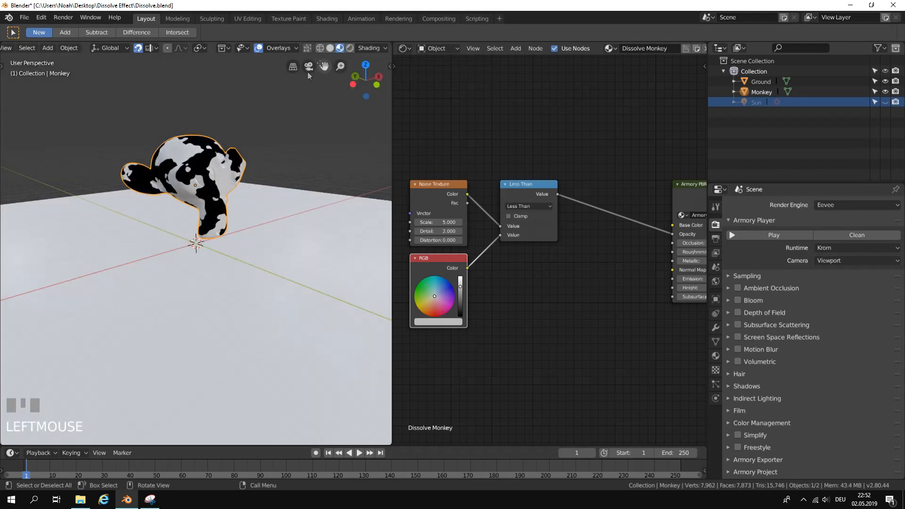
{"action": "scroll", "coordinate": [248, 143], "scroll_direction": "up", "scroll_amount": 2}
{"action": "mouse_move", "coordinate": [233, 135]}
{"action": "middle_mouse_down"}
{"action": "mouse_move", "coordinate": [139, 156]}
{"action": "mouse_move", "coordinate": [229, 149]}
{"action": "middle_mouse_up"}
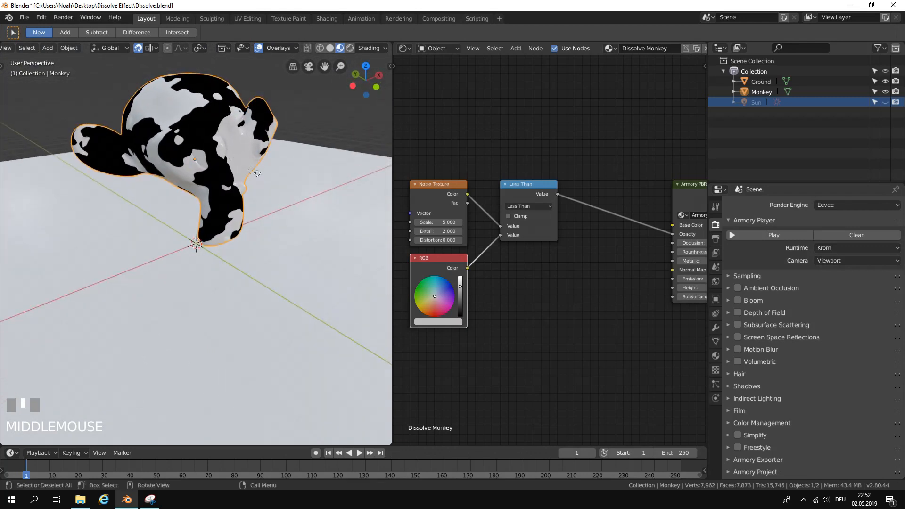
Play the scene in the Armory player, fly around the monkey to examine the dissolve pattern, and close the player.
{"action": "left_click", "coordinate": [754, 236]}
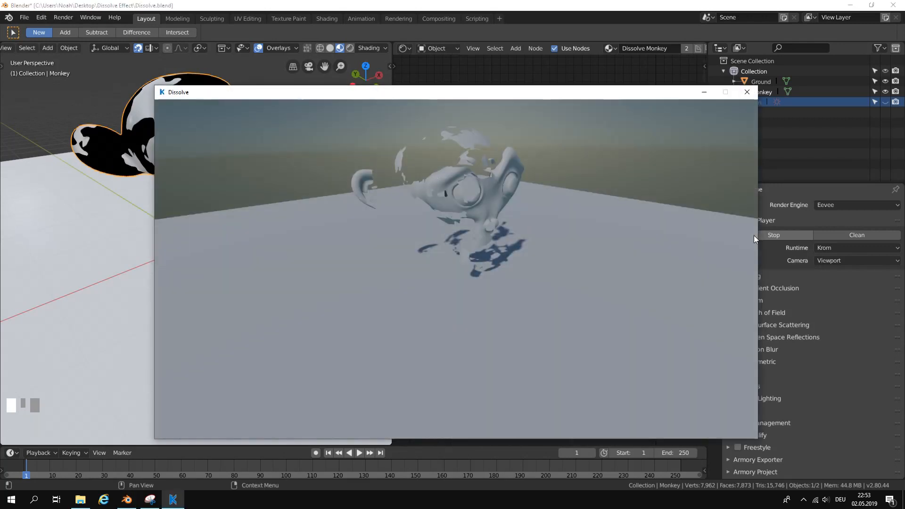
{"action": "key", "text": "w"}
{"action": "key", "text": "d"}
{"action": "left_click_drag", "start_coordinate": [593, 222], "coordinate": [645, 152]}
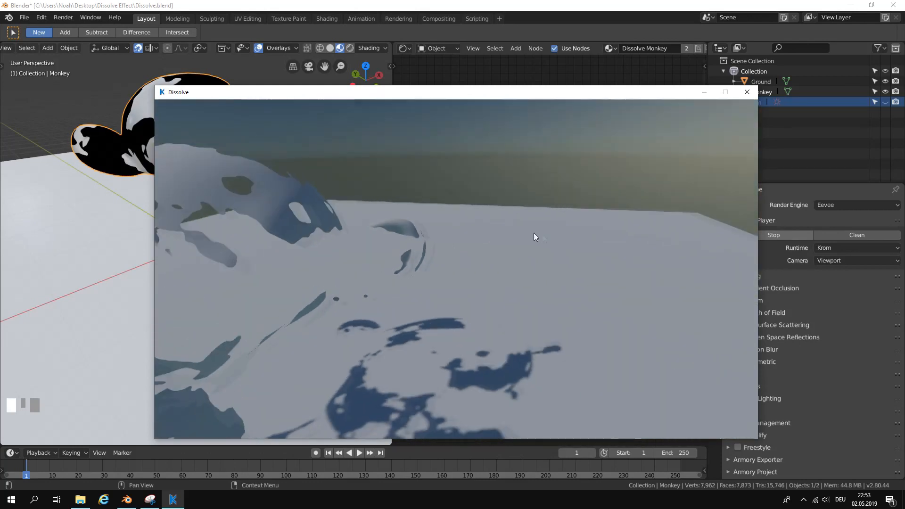
{"action": "key", "text": "s"}
{"action": "key", "text": "w"}
{"action": "key", "text": "a"}
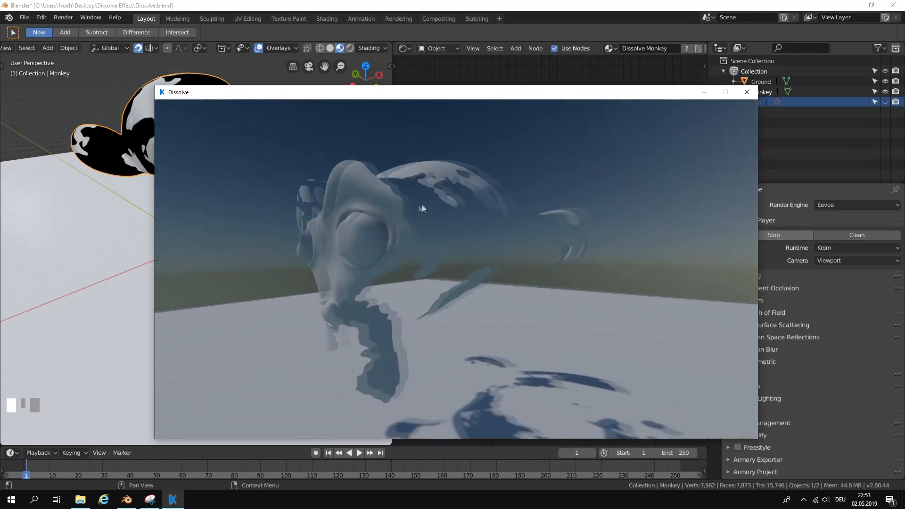
{"action": "left_click", "coordinate": [745, 95]}
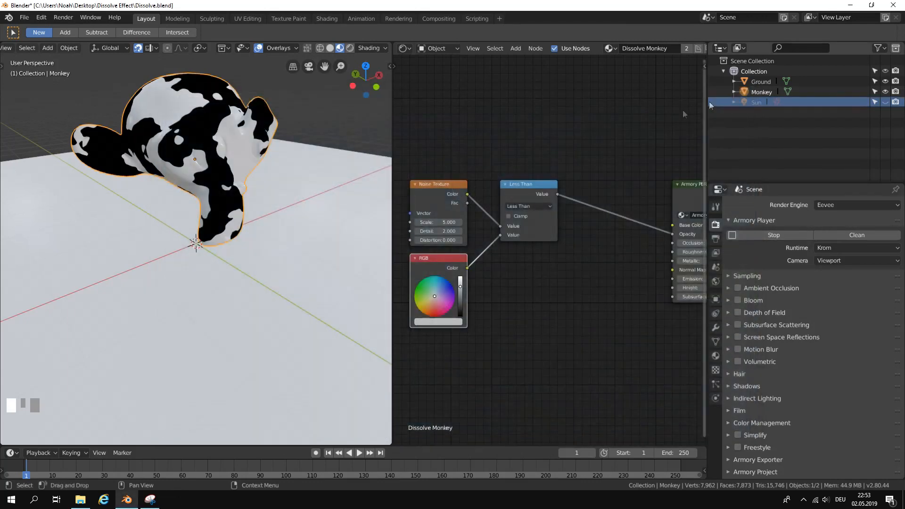
Slightly darken the RGB node's grey, play the scene in the Armory player to check the effect, and close the player.
{"action": "middle_click_drag", "start_coordinate": [473, 297], "coordinate": [499, 254]}
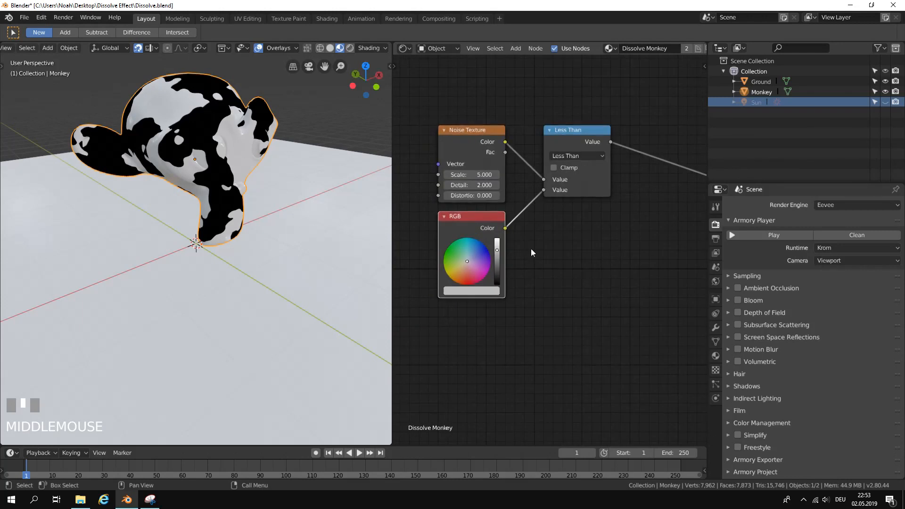
{"action": "scroll", "coordinate": [532, 252], "scroll_direction": "up", "scroll_amount": 1}
{"action": "scroll", "coordinate": [498, 255], "scroll_direction": "up", "scroll_amount": 1}
{"action": "mouse_move", "coordinate": [478, 253]}
{"action": "left_mouse_down"}
{"action": "mouse_move", "coordinate": [477, 236]}
{"action": "mouse_move", "coordinate": [477, 283]}
{"action": "mouse_move", "coordinate": [476, 255]}
{"action": "left_mouse_up"}
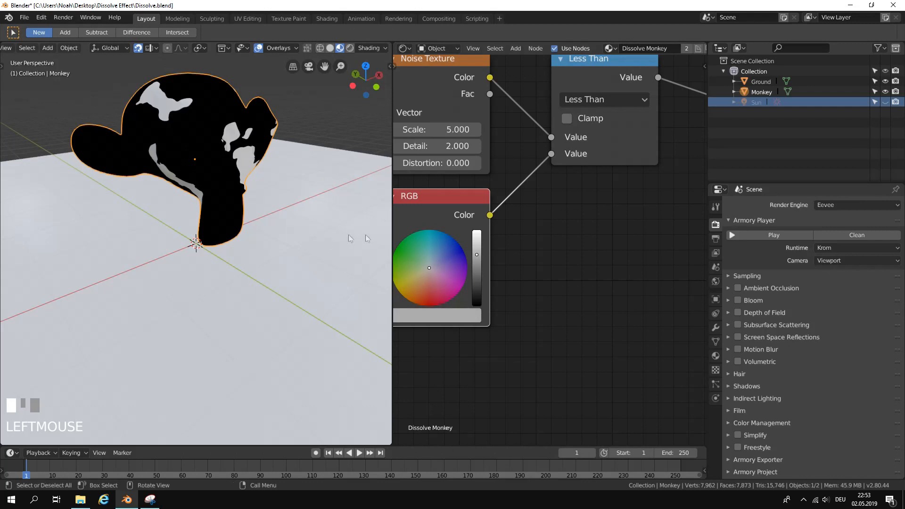
{"action": "left_click", "coordinate": [769, 235]}
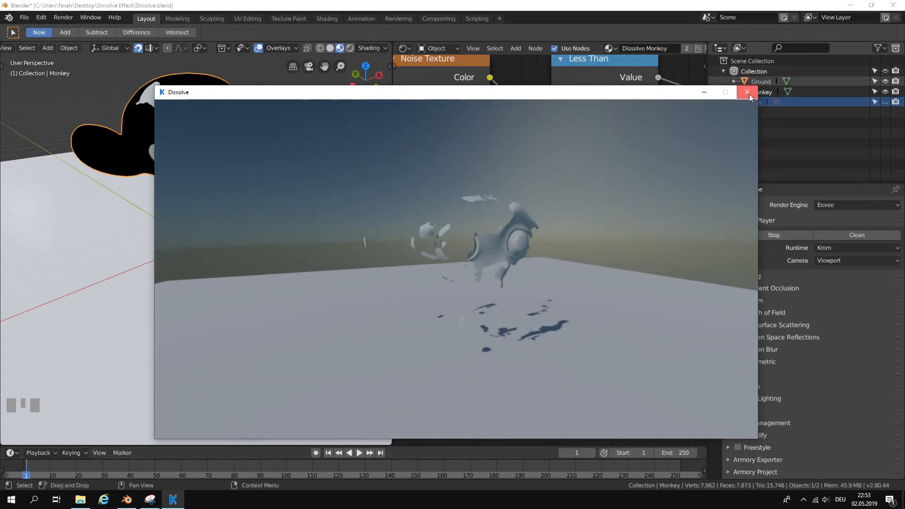
{"action": "left_click", "coordinate": [748, 93]}
Undo the last brightness change on the RGB node.
{"action": "middle_click_drag", "start_coordinate": [492, 250], "coordinate": [537, 251]}
{"action": "mouse_move", "coordinate": [521, 248]}
{"action": "left_mouse_down"}
{"action": "mouse_move", "coordinate": [521, 237]}
{"action": "mouse_move", "coordinate": [522, 248]}
{"action": "left_mouse_up"}
{"action": "right_click", "coordinate": [522, 248]}
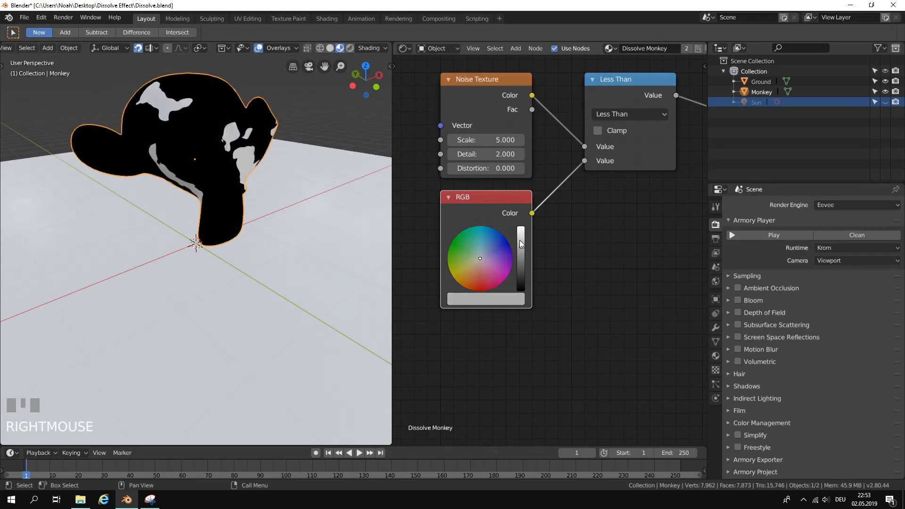
{"action": "key", "text": "ctrl+z"}
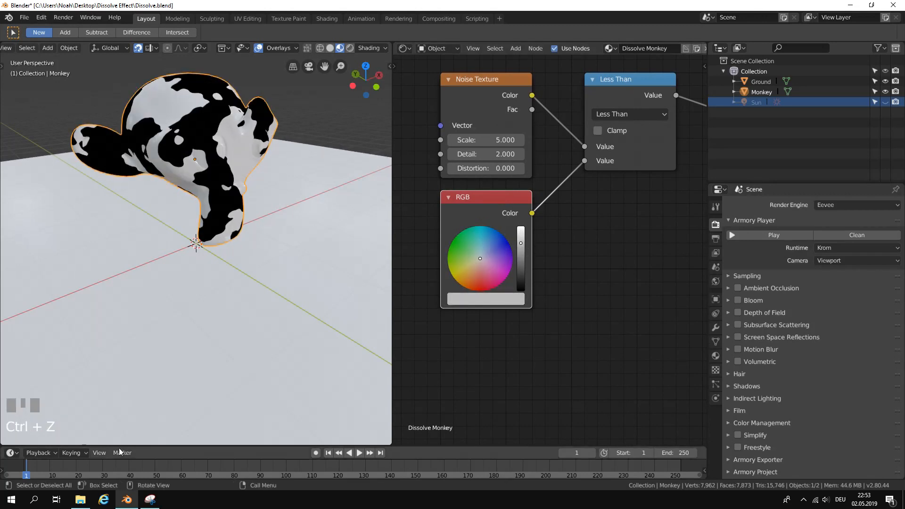
Narrow the 3D viewport to give the Shader Editor more room.
{"action": "scroll", "coordinate": [268, 417], "scroll_direction": "down", "scroll_amount": 2}
{"action": "middle_click_drag", "start_coordinate": [268, 417], "coordinate": [259, 405]}
{"action": "scroll", "coordinate": [262, 393], "scroll_direction": "up", "scroll_amount": 2}
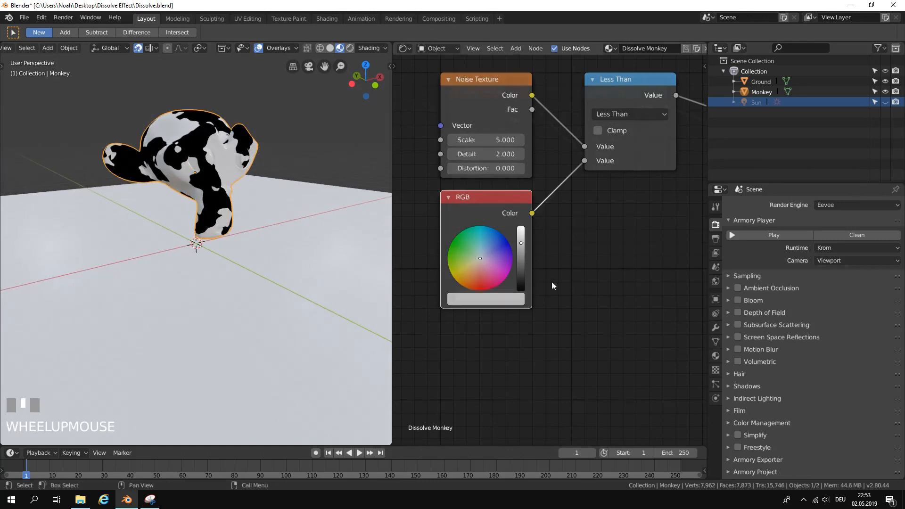
{"action": "scroll", "coordinate": [553, 285], "scroll_direction": "down", "scroll_amount": 2}
{"action": "middle_click_drag", "start_coordinate": [604, 290], "coordinate": [566, 330]}
{"action": "scroll", "coordinate": [531, 290], "scroll_direction": "down", "scroll_amount": 3}
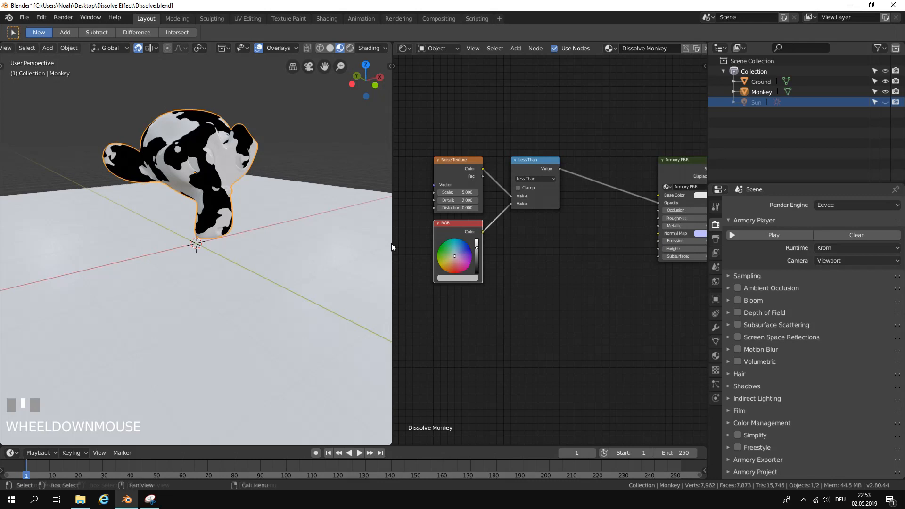
{"action": "left_click_drag", "start_coordinate": [391, 243], "coordinate": [195, 244]}
{"action": "middle_click_drag", "start_coordinate": [178, 236], "coordinate": [169, 239]}
{"action": "scroll", "coordinate": [390, 223], "scroll_direction": "up", "scroll_amount": 1}
{"action": "scroll", "coordinate": [390, 222], "scroll_direction": "down", "scroll_amount": 2}
Move the Armory PBR and Material Output nodes together farther from the Less Than node to free space for more nodes.
{"action": "middle_click_drag", "start_coordinate": [581, 191], "coordinate": [438, 216]}
{"action": "left_click", "coordinate": [438, 187]}
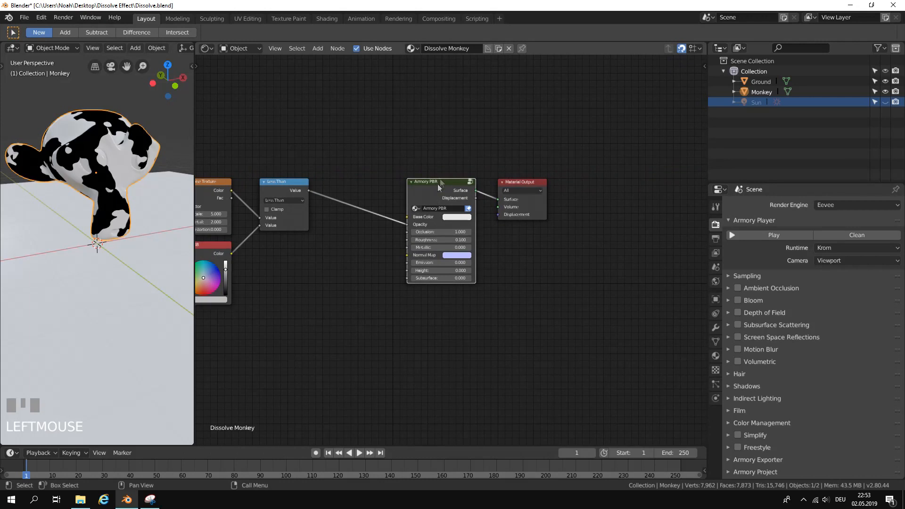
{"action": "left_click", "coordinate": [515, 186], "text": "shift"}
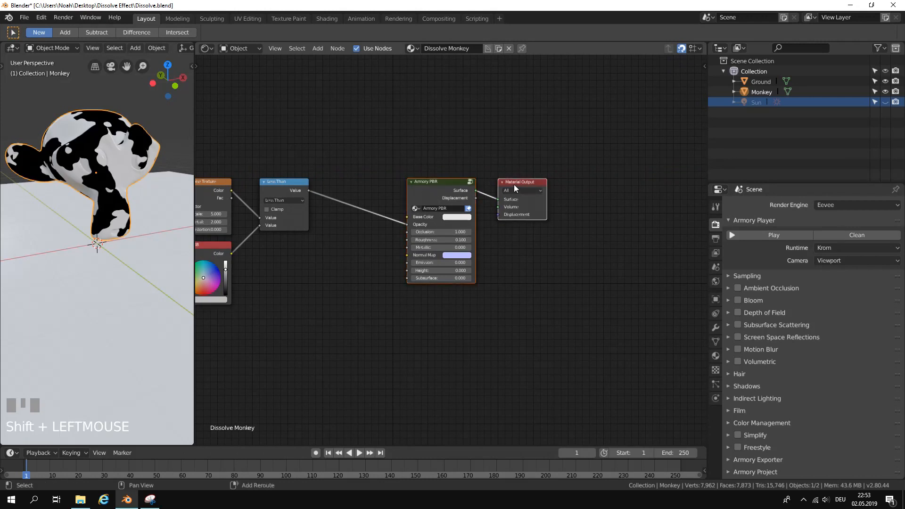
{"action": "key", "text": "g"}
{"action": "left_click", "coordinate": [534, 203]}
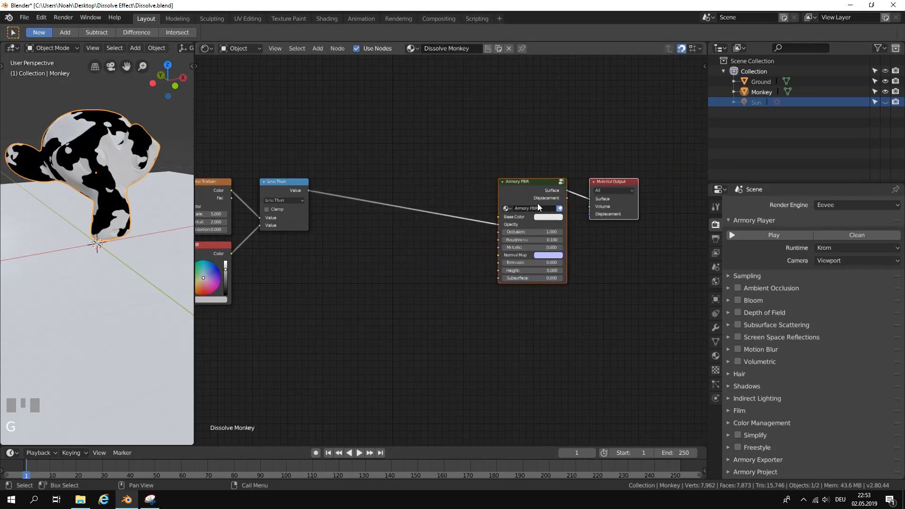
{"action": "middle_click_drag", "start_coordinate": [449, 242], "coordinate": [498, 249]}
{"action": "key", "text": "g"}
{"action": "left_click", "coordinate": [513, 240]}
{"action": "left_click", "coordinate": [497, 251]}
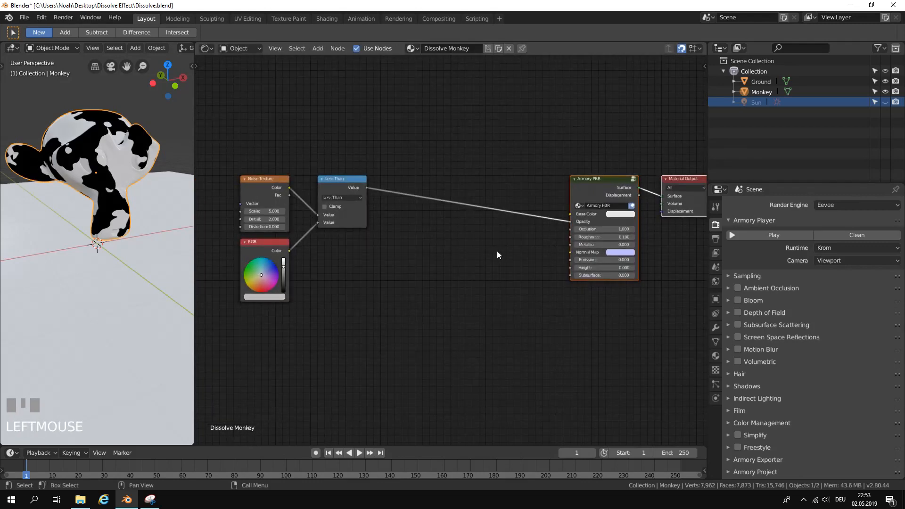
Add another Math node directly below the Less Than node, next to the RGB node.
{"action": "middle_click_drag", "start_coordinate": [497, 252], "coordinate": [520, 248]}
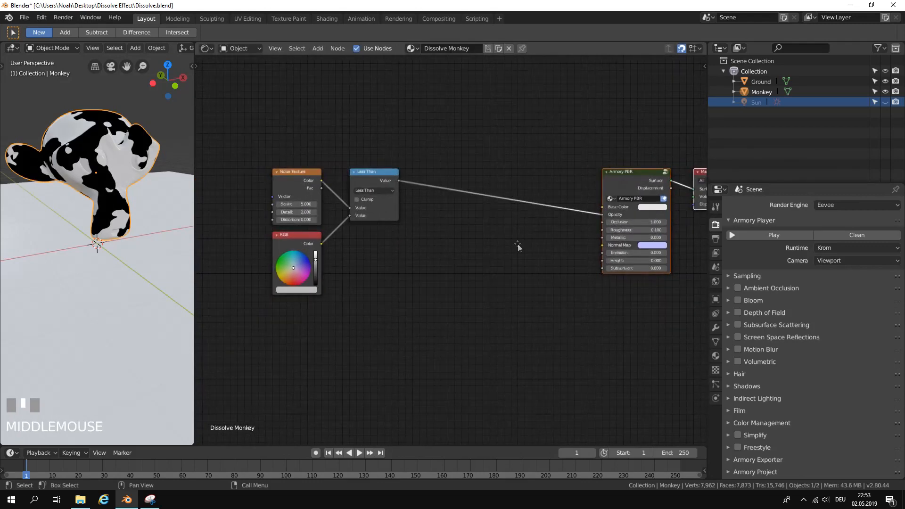
{"action": "scroll", "coordinate": [446, 221], "scroll_direction": "up", "scroll_amount": 1}
{"action": "middle_click_drag", "start_coordinate": [446, 221], "coordinate": [505, 233]}
{"action": "scroll", "coordinate": [493, 239], "scroll_direction": "up", "scroll_amount": 1}
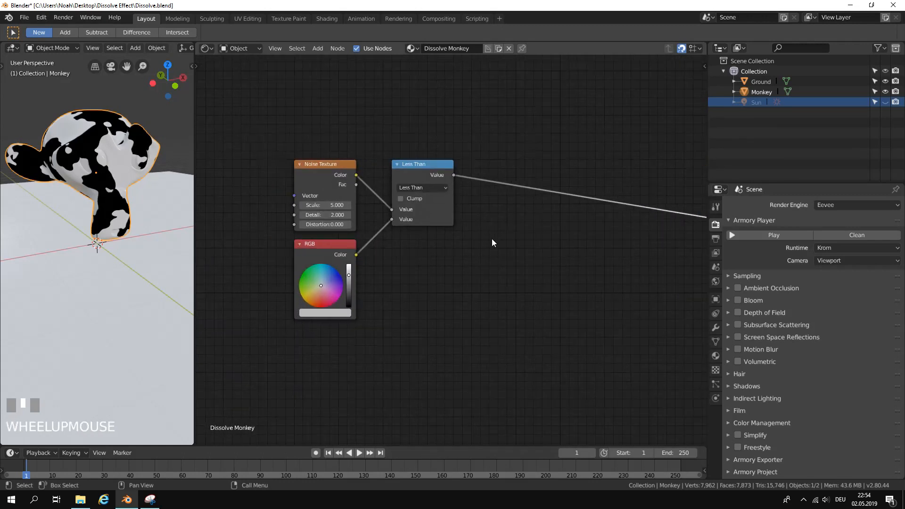
{"action": "left_click", "coordinate": [317, 48]}
{"action": "left_click", "coordinate": [331, 61]}
{"action": "type", "text": "add"}
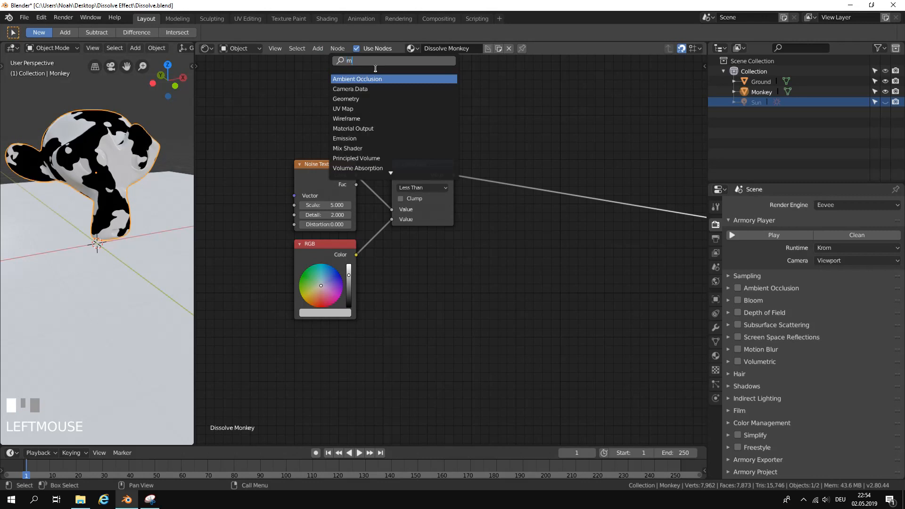
{"action": "key", "text": "Return"}
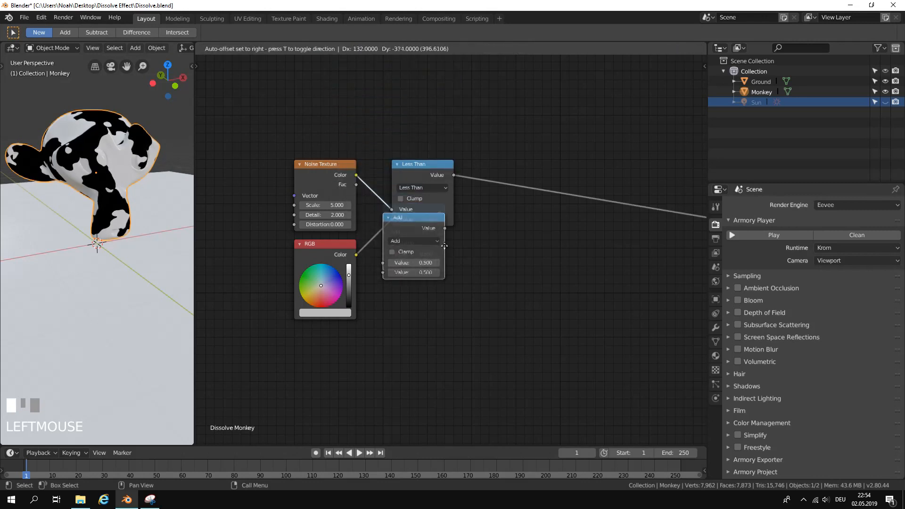
{"action": "left_click", "coordinate": [447, 266]}
Add a third Math node beside the lower Add node, aligned in the same row.
{"action": "left_click", "coordinate": [318, 48]}
{"action": "left_click", "coordinate": [331, 61]}
{"action": "type", "text": "math"}
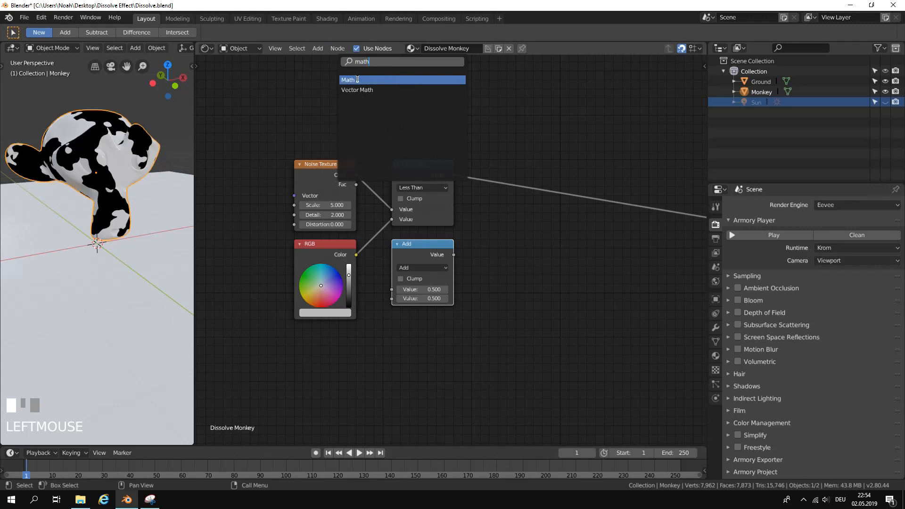
{"action": "left_click", "coordinate": [357, 79]}
{"action": "left_click", "coordinate": [533, 281]}
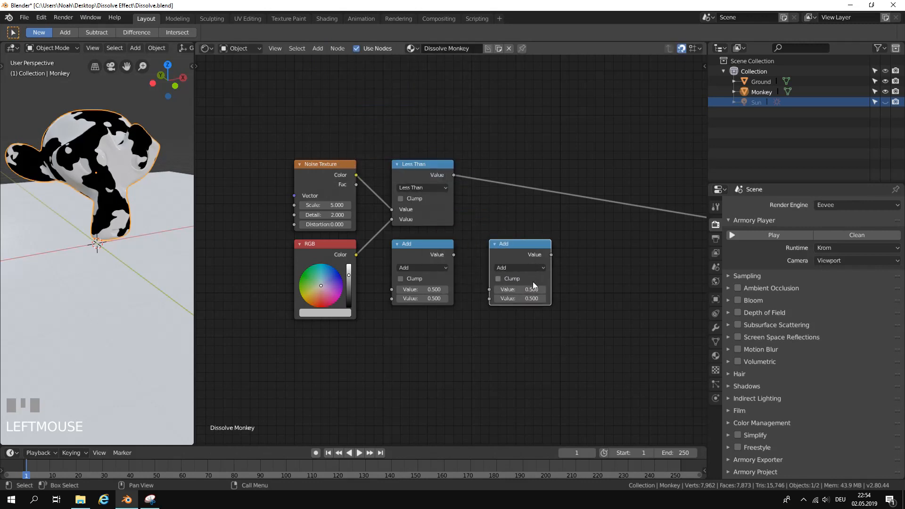
Connect the Noise Texture's Color output to the first Value input of the Add node below Less Than.
{"action": "scroll", "coordinate": [478, 302], "scroll_direction": "up", "scroll_amount": 1}
{"action": "middle_click_drag", "start_coordinate": [478, 301], "coordinate": [486, 308]}
{"action": "left_click_drag", "start_coordinate": [349, 167], "coordinate": [378, 140]}
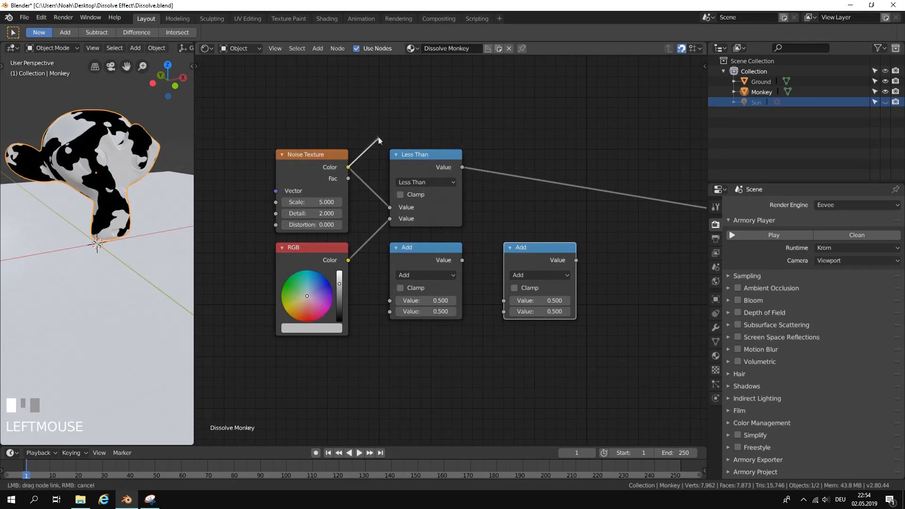
{"action": "left_click_drag", "start_coordinate": [382, 258], "coordinate": [389, 299]}
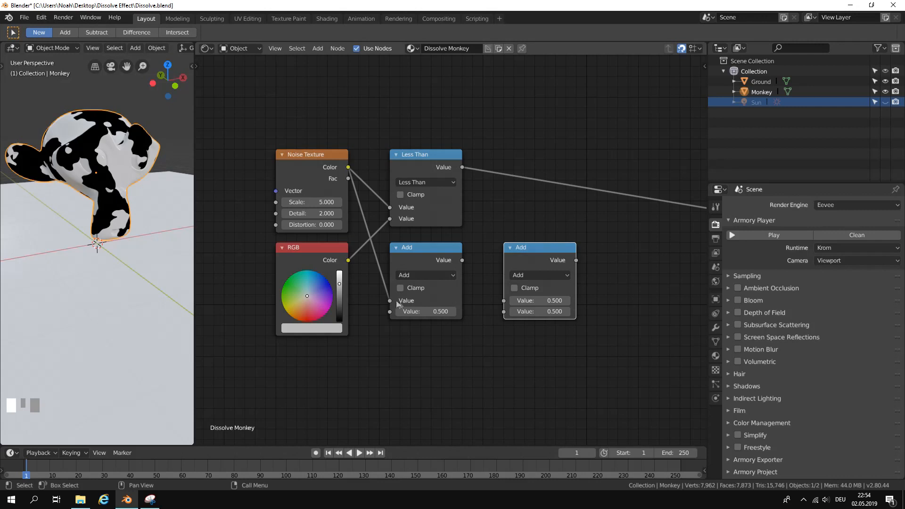
Change the Add node below Less Than to Subtract and set its second value to -0.030.
{"action": "scroll", "coordinate": [443, 303], "scroll_direction": "up", "scroll_amount": 1}
{"action": "middle_click_drag", "start_coordinate": [443, 303], "coordinate": [378, 251]}
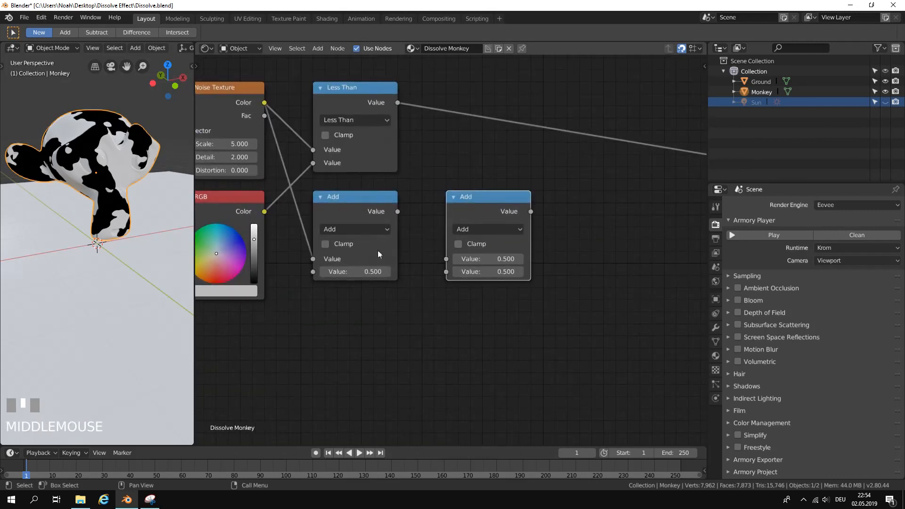
{"action": "left_click", "coordinate": [360, 228]}
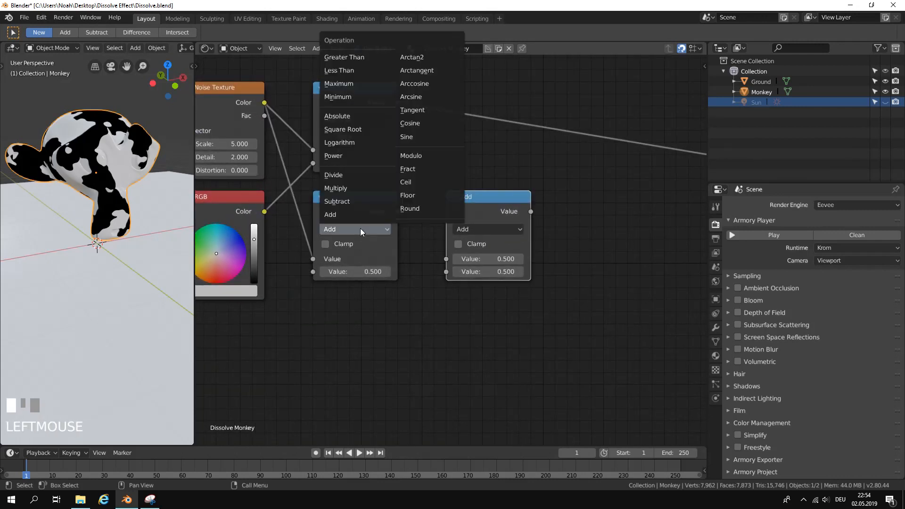
{"action": "left_click", "coordinate": [364, 203]}
{"action": "middle_click_drag", "start_coordinate": [348, 270], "coordinate": [389, 251]}
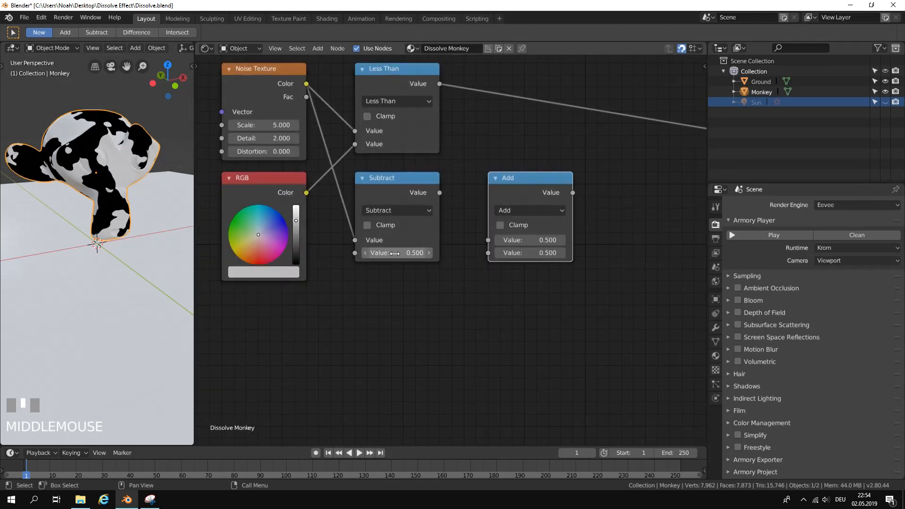
{"action": "left_click", "coordinate": [395, 254]}
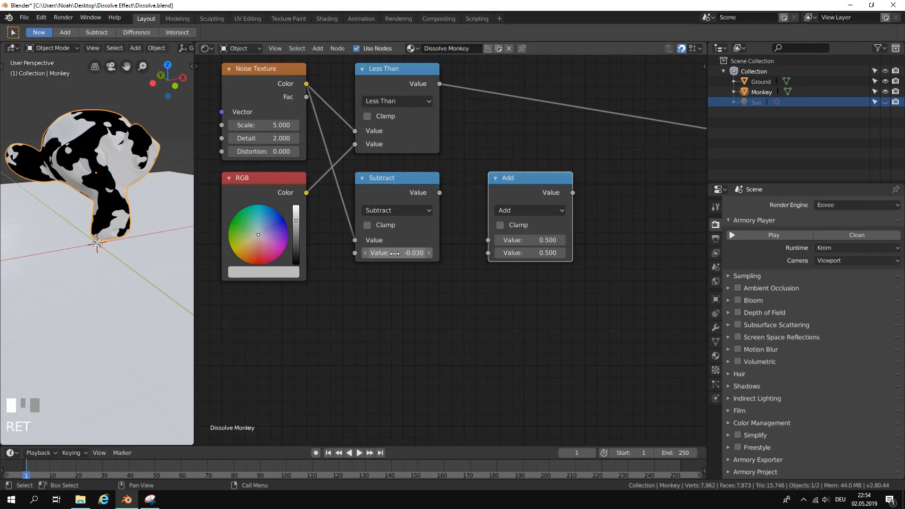
Connect the Subtract node's output to the Add node's first Value input and the RGB node's Color output to its second Value input.
{"action": "left_click_drag", "start_coordinate": [440, 192], "coordinate": [476, 161]}
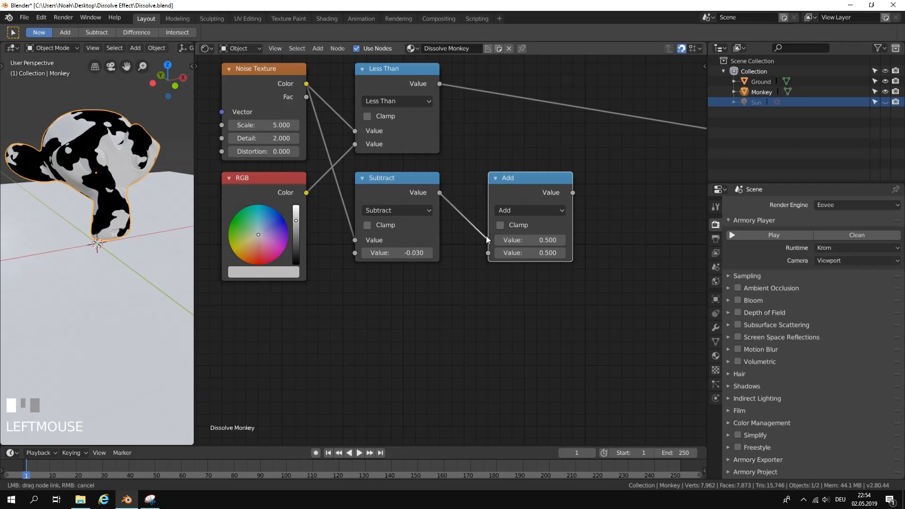
{"action": "left_click_drag", "start_coordinate": [485, 236], "coordinate": [486, 239]}
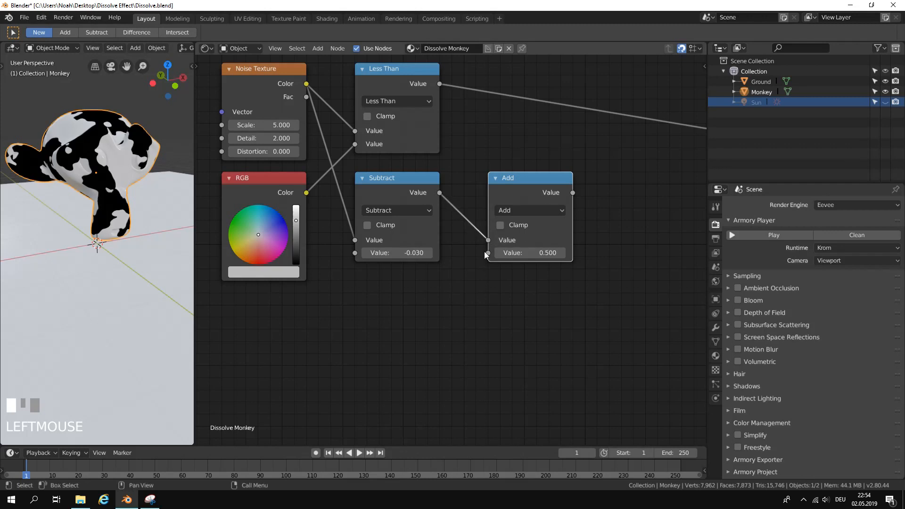
{"action": "middle_click_drag", "start_coordinate": [485, 251], "coordinate": [524, 250]}
{"action": "left_click_drag", "start_coordinate": [524, 250], "coordinate": [342, 190]}
{"action": "scroll", "coordinate": [524, 313], "scroll_direction": "down", "scroll_amount": 1}
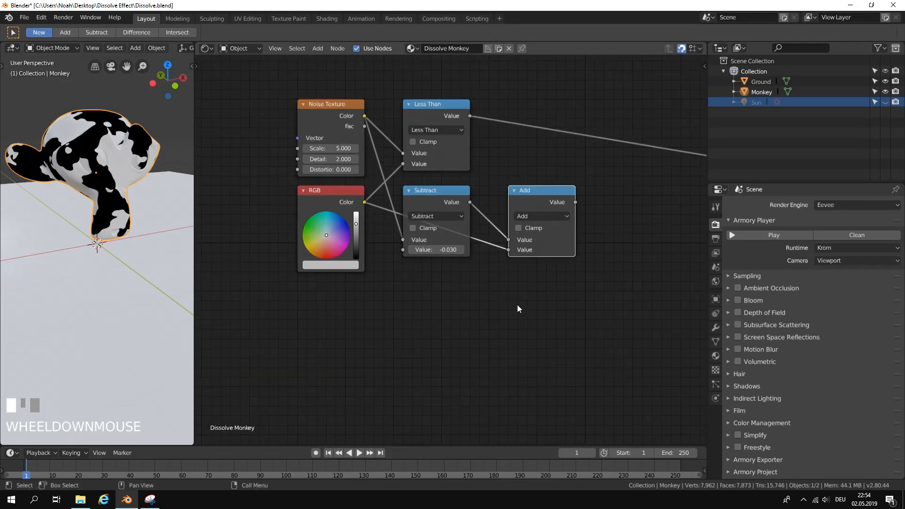
Change the operation of the remaining Add node to Greater Than.
{"action": "middle_click_drag", "start_coordinate": [516, 305], "coordinate": [436, 260]}
{"action": "scroll", "coordinate": [440, 255], "scroll_direction": "up", "scroll_amount": 1}
{"action": "left_click", "coordinate": [383, 229]}
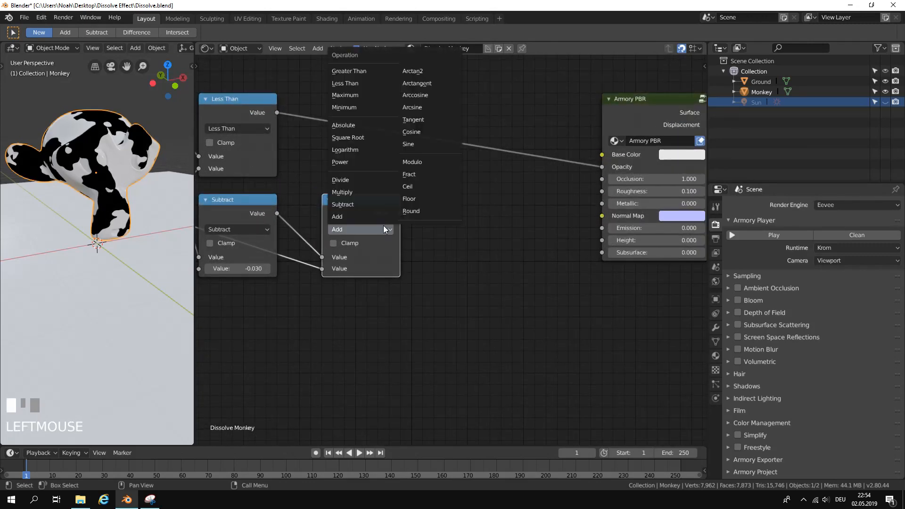
{"action": "left_click", "coordinate": [362, 76]}
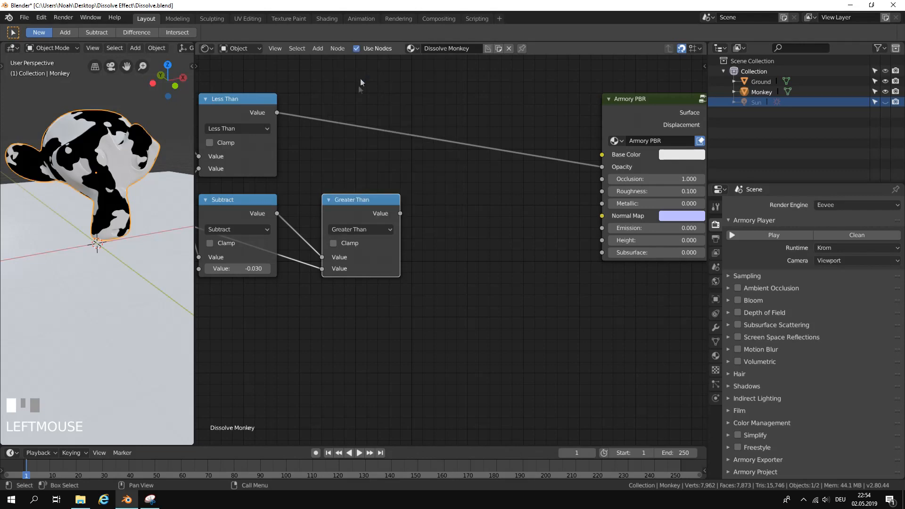
Add a MixRGB node between the Greater Than node and the Armory PBR node.
{"action": "scroll", "coordinate": [485, 256], "scroll_direction": "down", "scroll_amount": 2}
{"action": "middle_click_drag", "start_coordinate": [475, 238], "coordinate": [449, 222]}
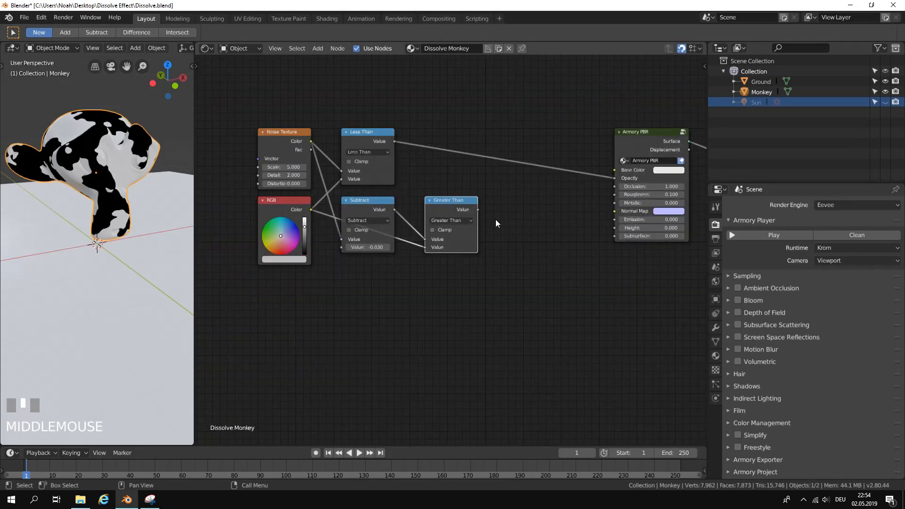
{"action": "scroll", "coordinate": [496, 220], "scroll_direction": "up", "scroll_amount": 4}
{"action": "middle_click_drag", "start_coordinate": [496, 219], "coordinate": [469, 221]}
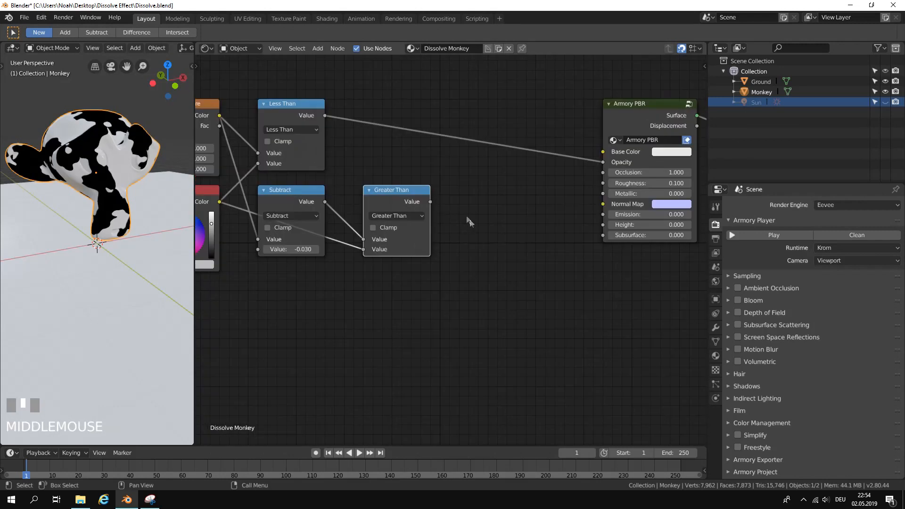
{"action": "left_click", "coordinate": [317, 49]}
{"action": "left_click", "coordinate": [332, 61]}
{"action": "type", "text": "mixr"}
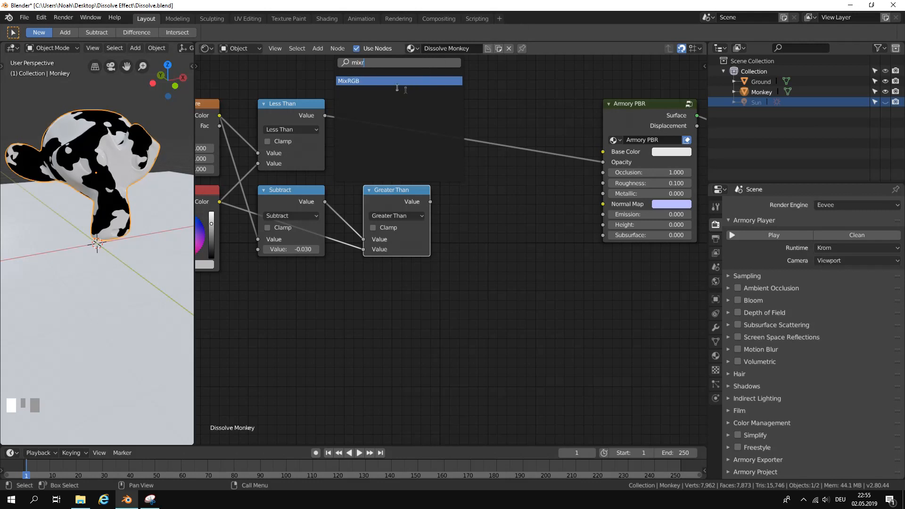
{"action": "left_click", "coordinate": [367, 81]}
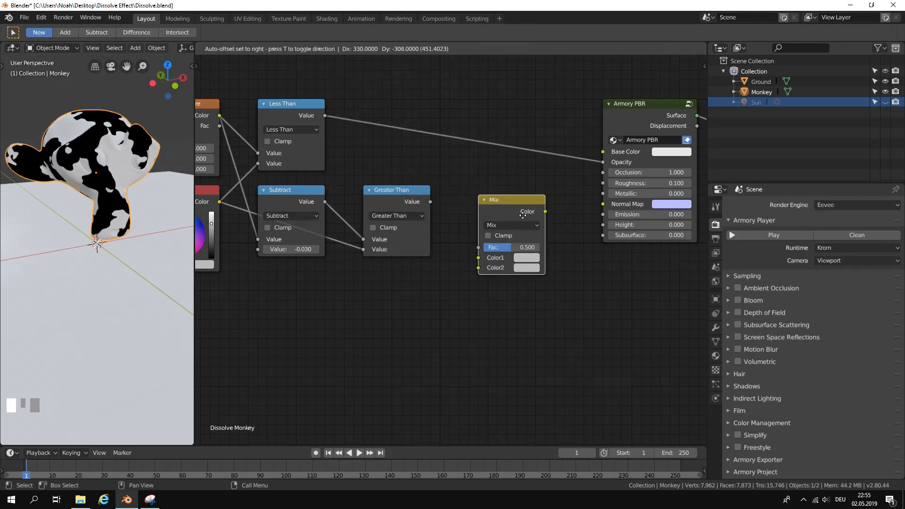
{"action": "left_click", "coordinate": [507, 215]}
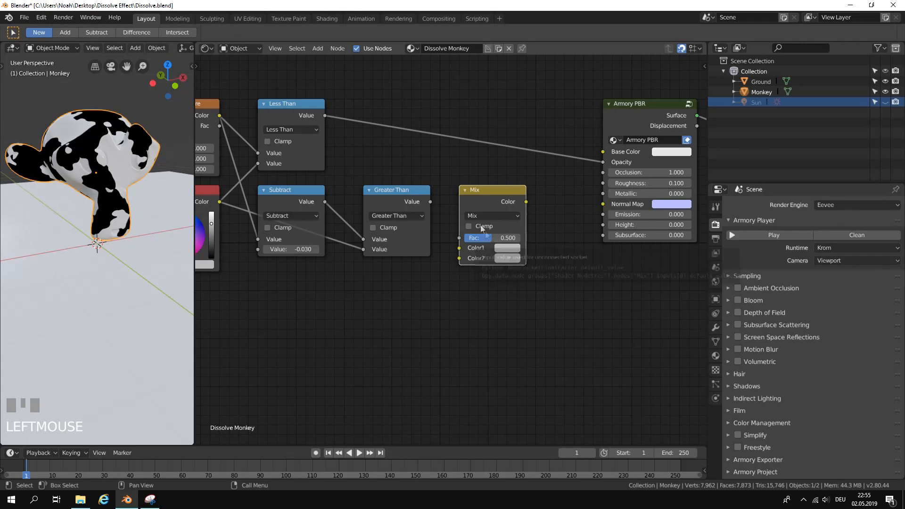
{"action": "left_click_drag", "start_coordinate": [482, 198], "coordinate": [490, 180]}
Connect the Greater Than output to the Mix node's Fac and the Mix node's Color output to the Armory PBR Base Color.
{"action": "left_click_drag", "start_coordinate": [430, 202], "coordinate": [453, 190]}
{"action": "left_click_drag", "start_coordinate": [468, 231], "coordinate": [466, 233]}
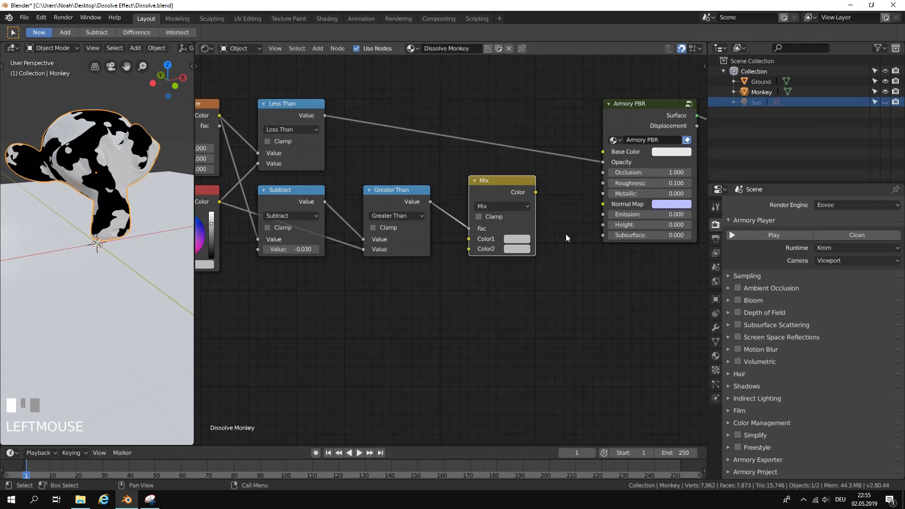
{"action": "left_click_drag", "start_coordinate": [536, 192], "coordinate": [547, 195]}
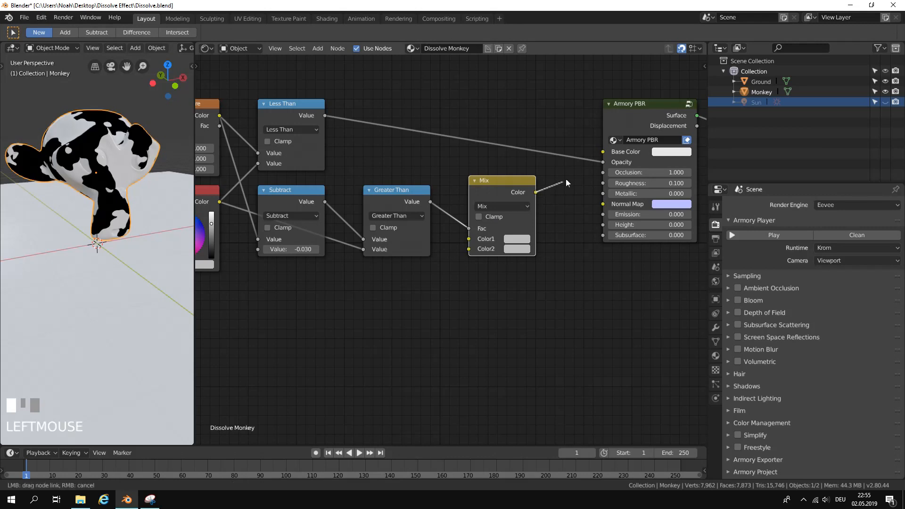
{"action": "left_click_drag", "start_coordinate": [598, 151], "coordinate": [604, 150]}
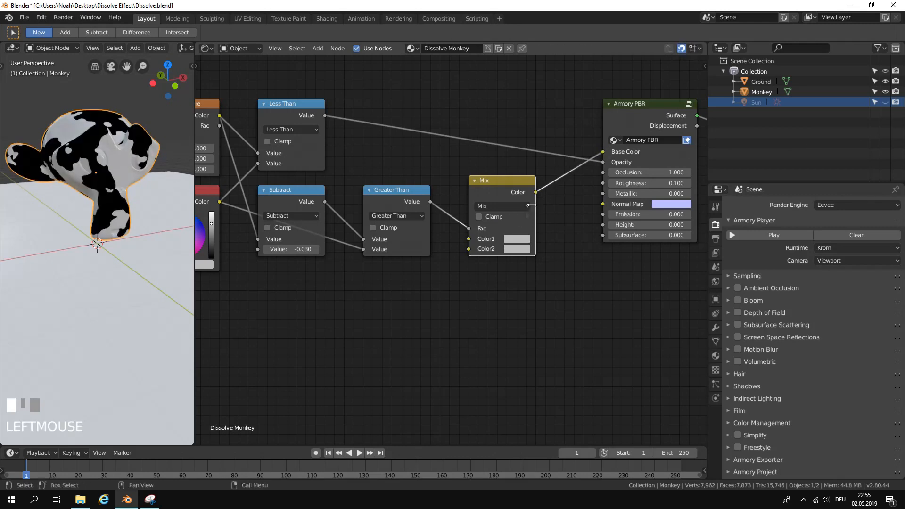
Widen the Mix node slightly.
{"action": "scroll", "coordinate": [503, 263], "scroll_direction": "up", "scroll_amount": 1}
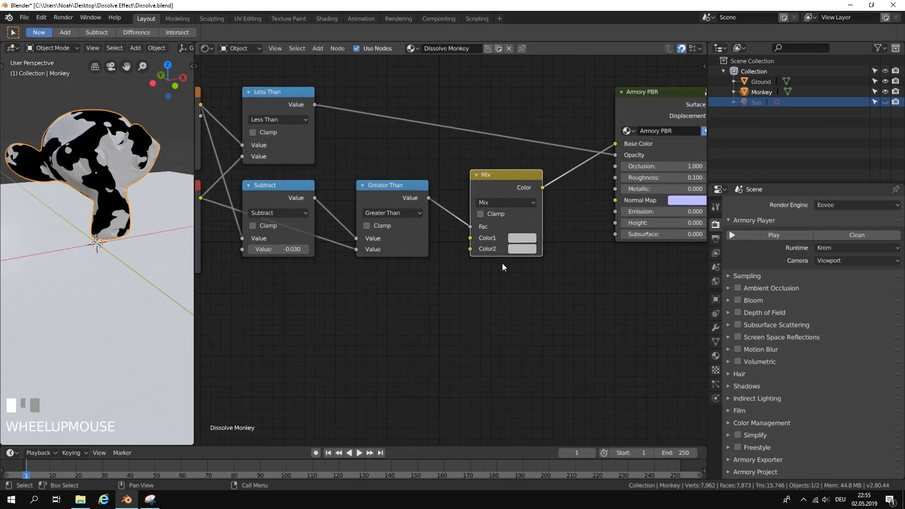
{"action": "middle_click_drag", "start_coordinate": [475, 243], "coordinate": [518, 226]}
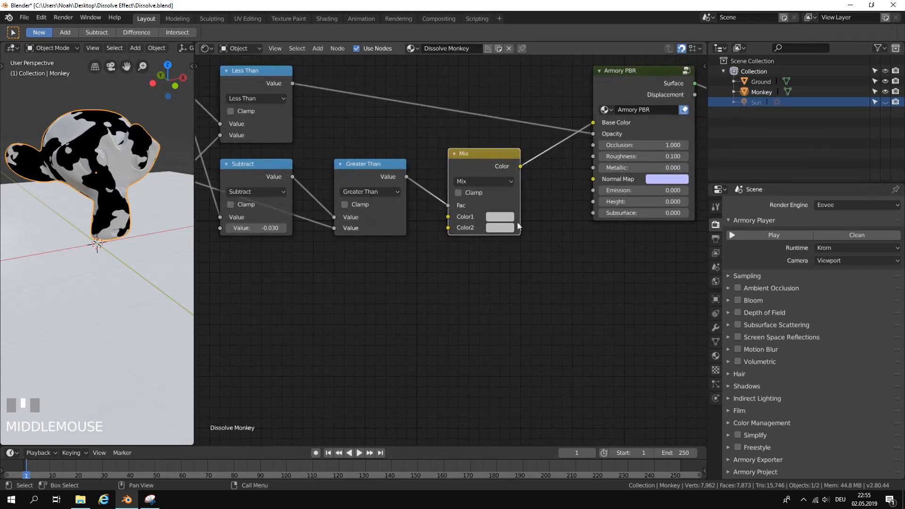
{"action": "left_click_drag", "start_coordinate": [522, 216], "coordinate": [530, 215]}
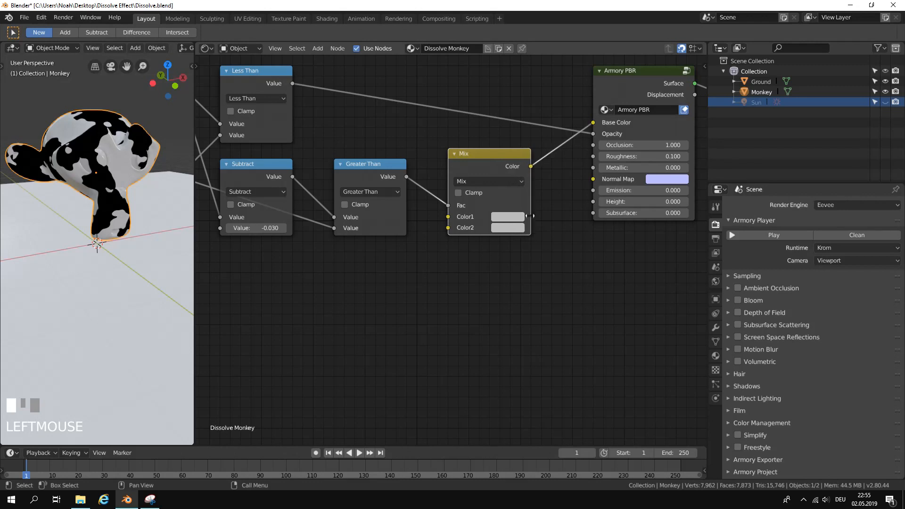
Add a second RGB node directly below the Greater Than node.
{"action": "middle_click_drag", "start_coordinate": [497, 255], "coordinate": [464, 230]}
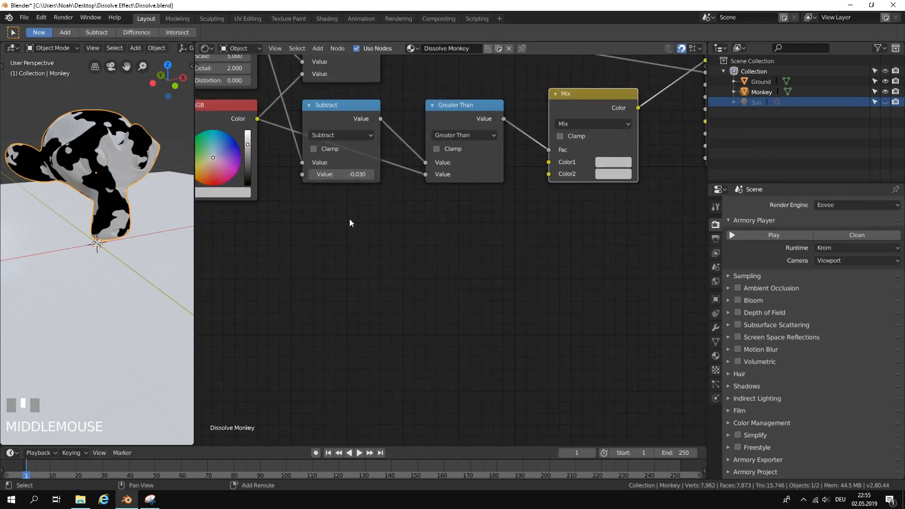
{"action": "left_click", "coordinate": [313, 52]}
{"action": "left_click", "coordinate": [354, 62]}
{"action": "type", "text": "rgb"}
{"action": "left_click", "coordinate": [356, 80]}
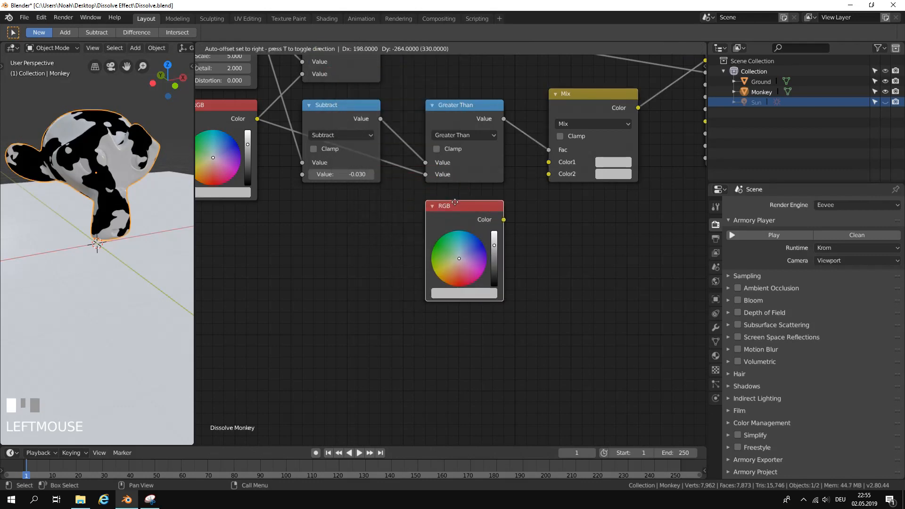
{"action": "left_click", "coordinate": [455, 199]}
Connect the new RGB node's Color output to the Mix node's Color2 input and set its colour to bright light blue.
{"action": "left_click_drag", "start_coordinate": [504, 220], "coordinate": [517, 216]}
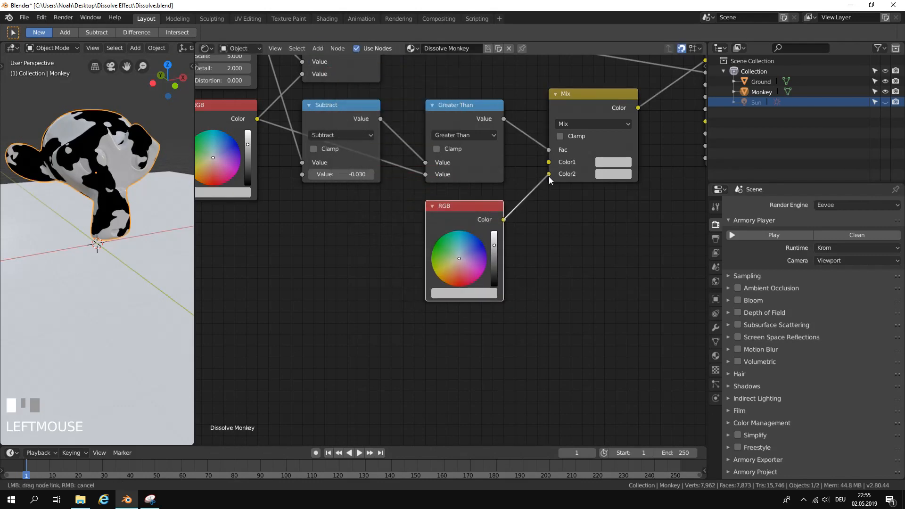
{"action": "left_click_drag", "start_coordinate": [550, 178], "coordinate": [549, 178]}
{"action": "mouse_move", "coordinate": [495, 245]}
{"action": "left_mouse_down"}
{"action": "mouse_move", "coordinate": [494, 231]}
{"action": "mouse_move", "coordinate": [495, 261]}
{"action": "mouse_move", "coordinate": [496, 236]}
{"action": "mouse_move", "coordinate": [464, 231]}
{"action": "left_mouse_up"}
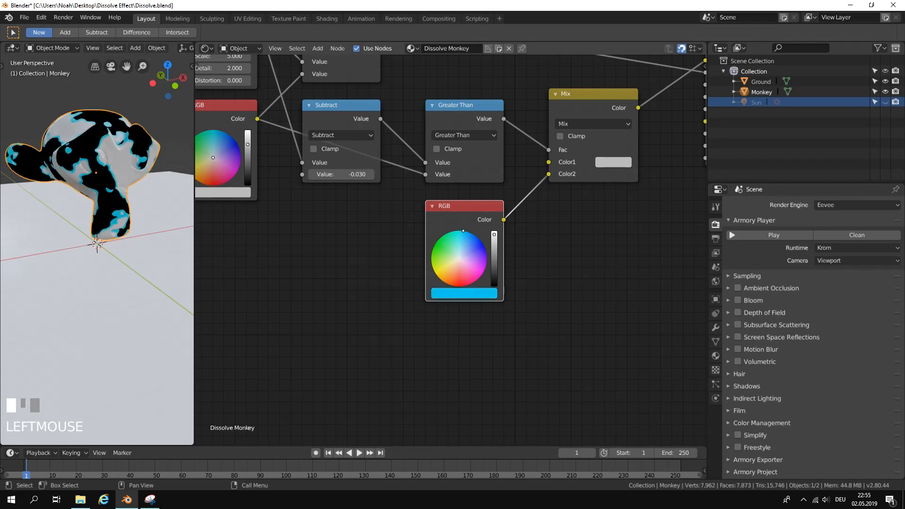
Run the scene in the Armory player, fly around the monkey to inspect the coloured dissolve edges, and close the player.
{"action": "middle_click_drag", "start_coordinate": [82, 230], "coordinate": [97, 164]}
{"action": "scroll", "coordinate": [99, 179], "scroll_direction": "down", "scroll_amount": 2}
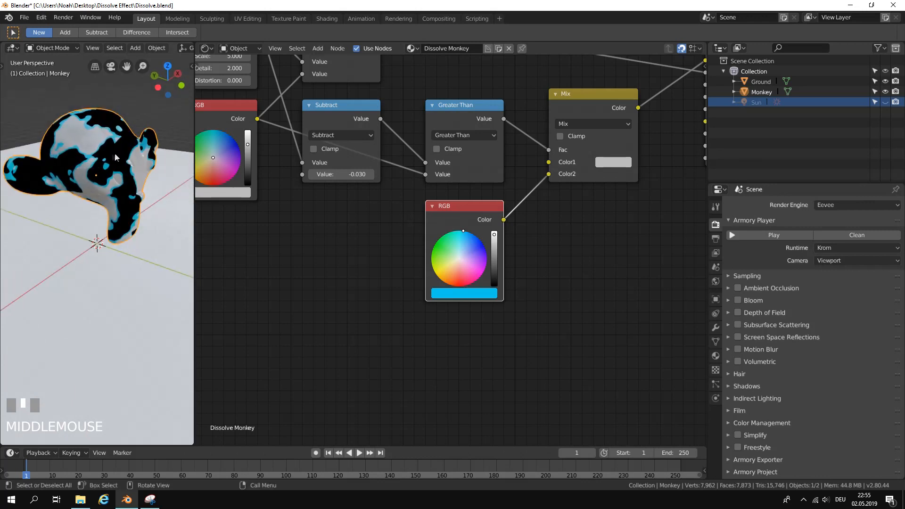
{"action": "left_click", "coordinate": [750, 237]}
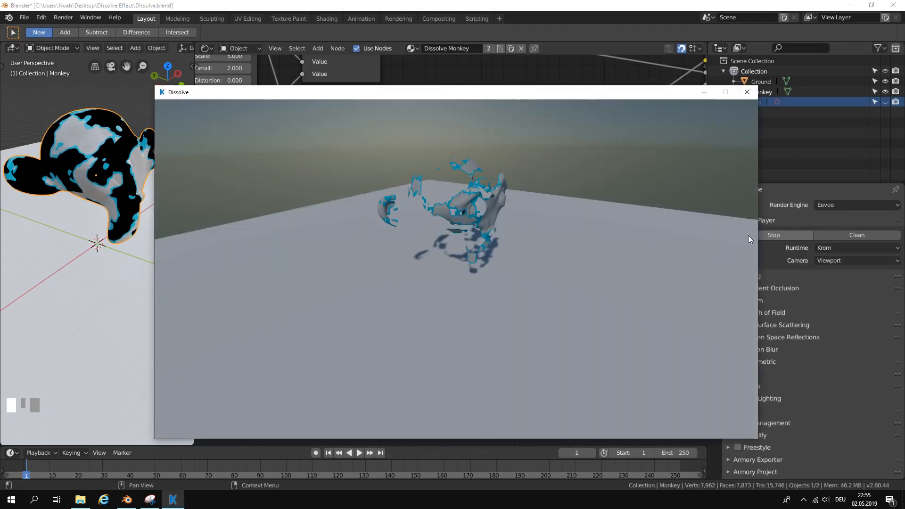
{"action": "key", "text": "d"}
{"action": "left_click_drag", "start_coordinate": [462, 190], "coordinate": [619, 230]}
{"action": "key", "text": "w"}
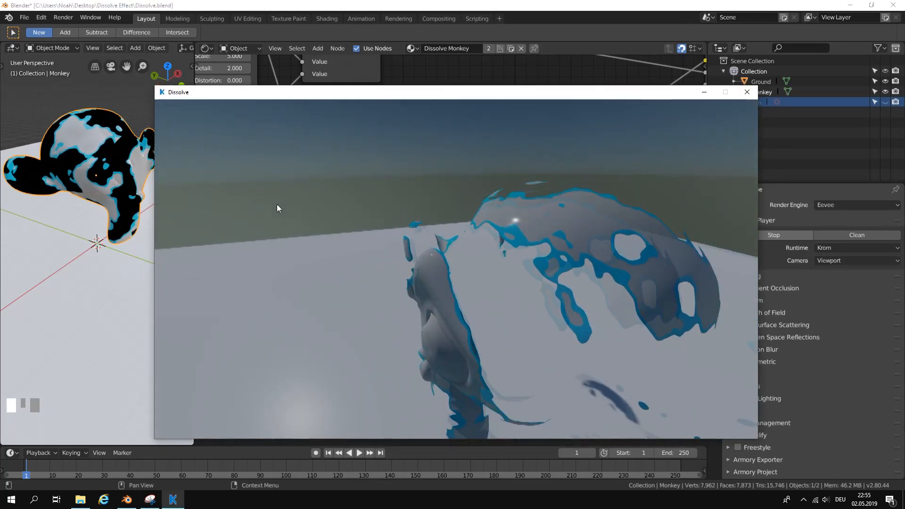
{"action": "key", "text": "s"}
{"action": "key", "text": "w"}
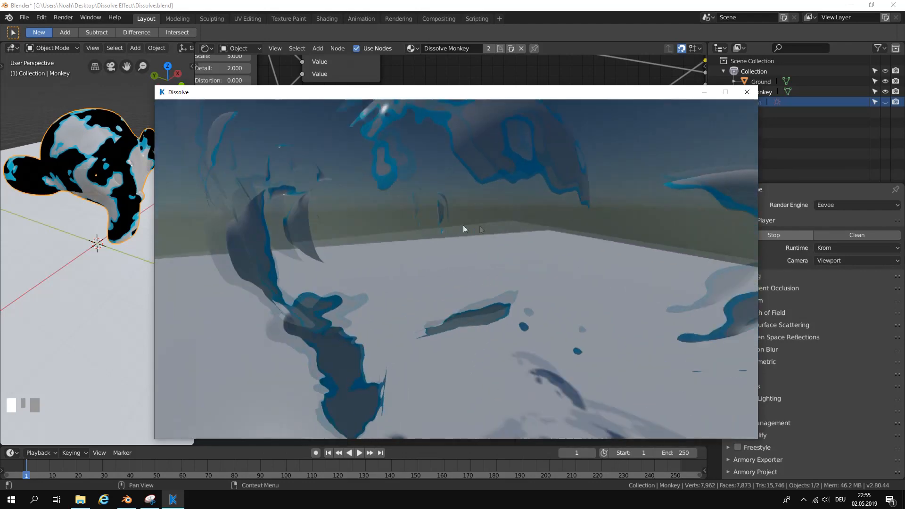
{"action": "key", "text": "s"}
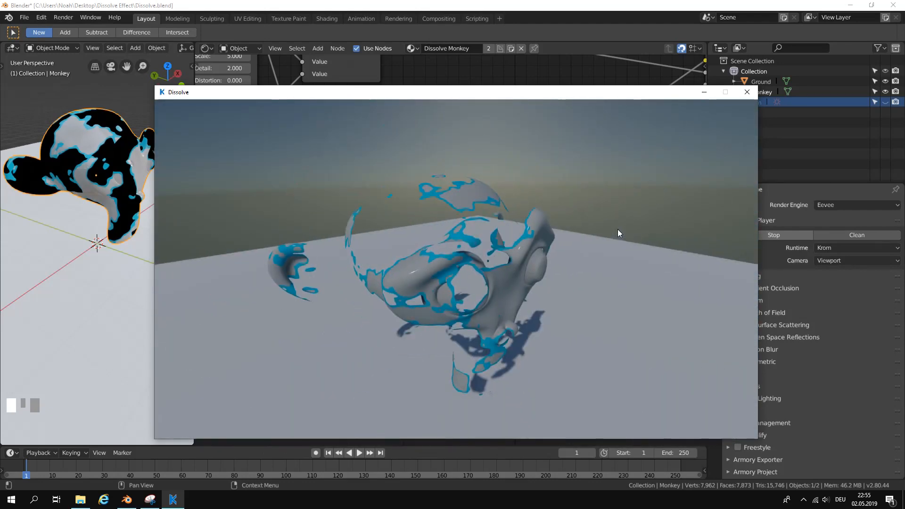
{"action": "left_click", "coordinate": [747, 95]}
Move the blue RGB node farther down below the Greater Than node to make room for another node.
{"action": "scroll", "coordinate": [504, 231], "scroll_direction": "down", "scroll_amount": 3}
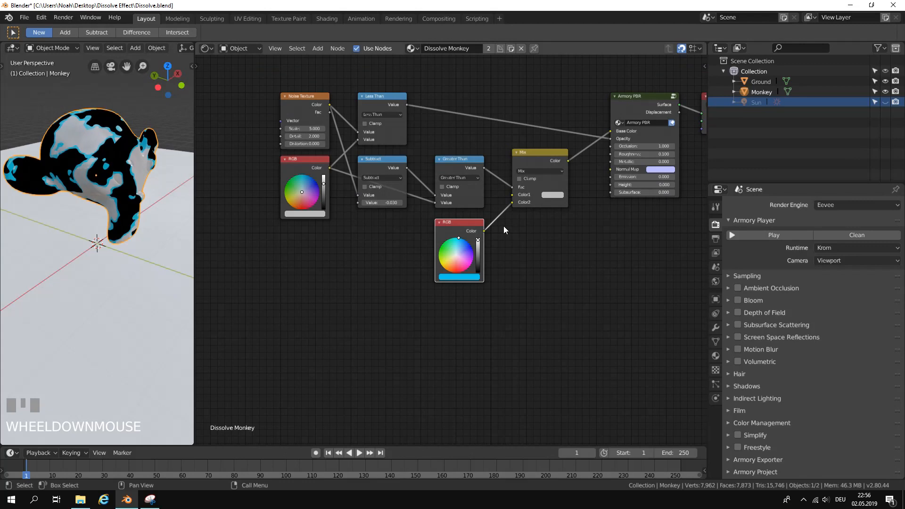
{"action": "scroll", "coordinate": [504, 230], "scroll_direction": "up", "scroll_amount": 2}
{"action": "middle_click_drag", "start_coordinate": [504, 225], "coordinate": [445, 223]}
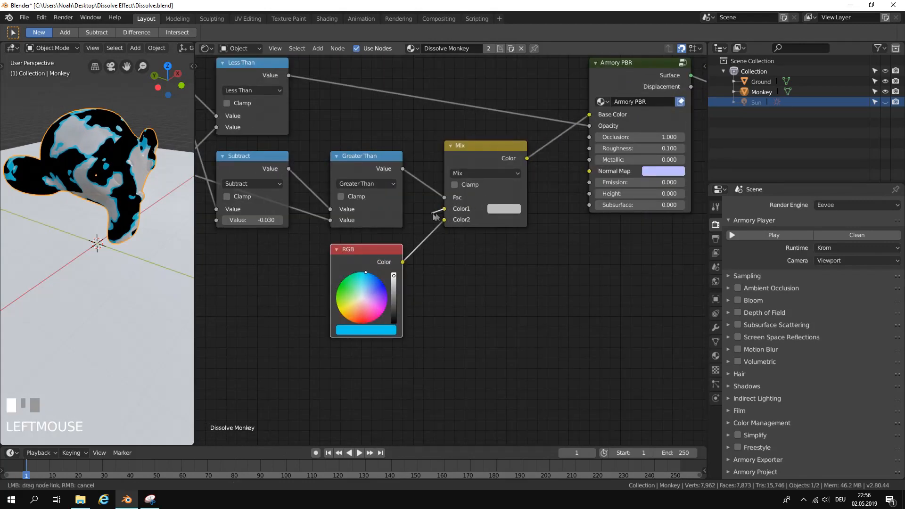
{"action": "left_click_drag", "start_coordinate": [383, 249], "coordinate": [381, 330]}
Add an Image Texture node below the Subtract node and connect its Color output to the Mix node's Color1 input.
{"action": "middle_click_drag", "start_coordinate": [403, 283], "coordinate": [506, 254]}
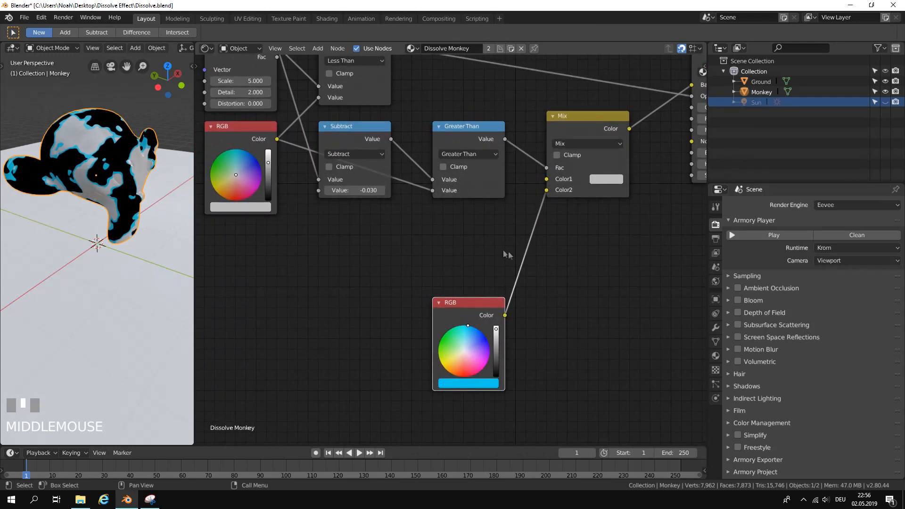
{"action": "left_click", "coordinate": [315, 49]}
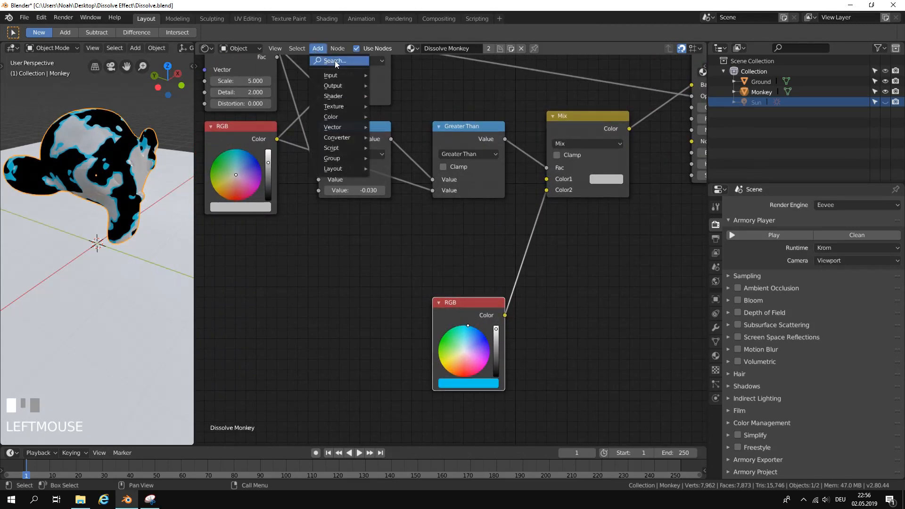
{"action": "left_click", "coordinate": [335, 60]}
{"action": "type", "text": "image"}
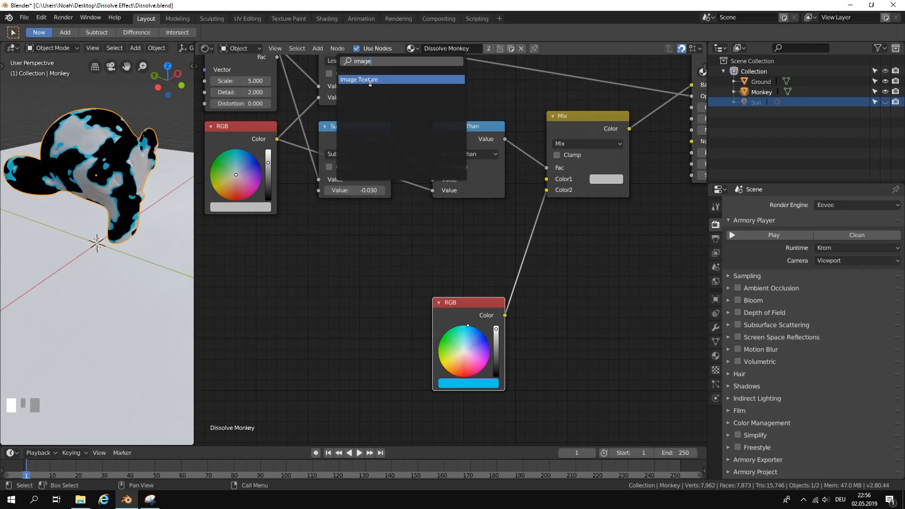
{"action": "left_click", "coordinate": [370, 79]}
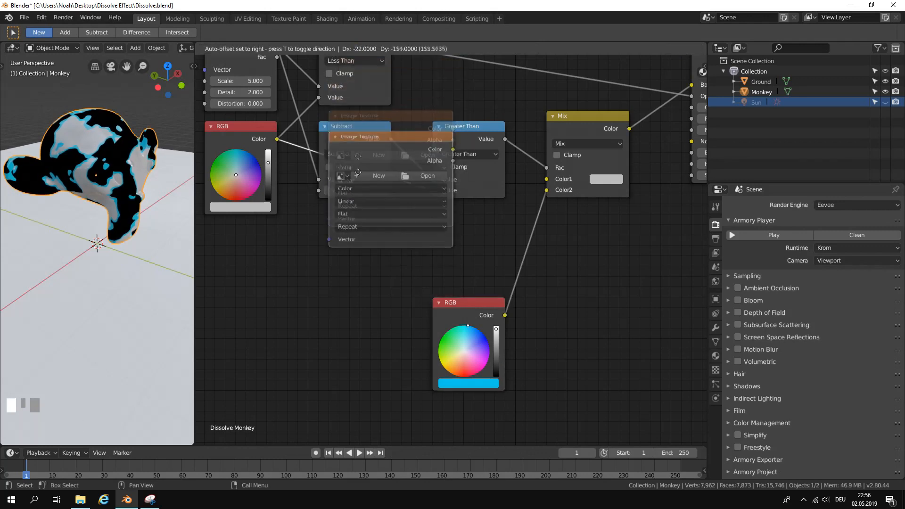
{"action": "left_click", "coordinate": [312, 245]}
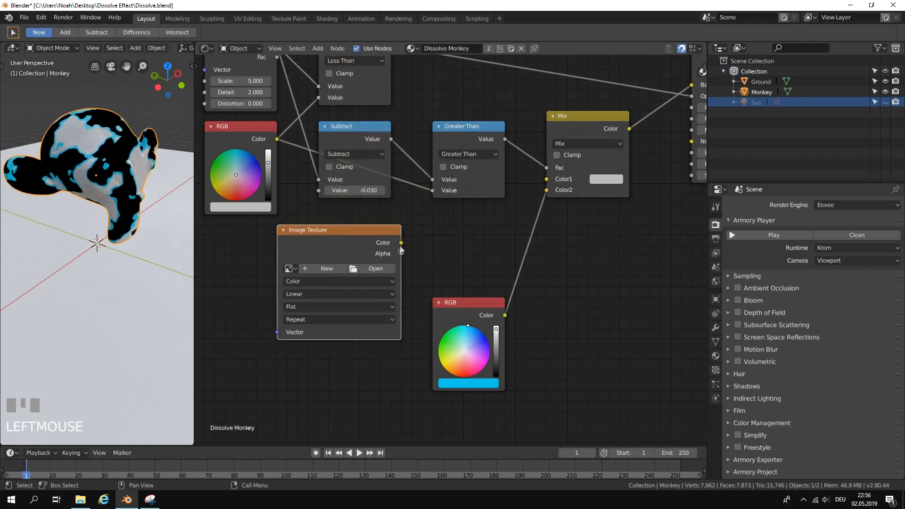
{"action": "mouse_move", "coordinate": [402, 243]}
{"action": "left_mouse_down"}
{"action": "mouse_move", "coordinate": [570, 183]}
{"action": "mouse_move", "coordinate": [398, 245]}
{"action": "left_mouse_up"}
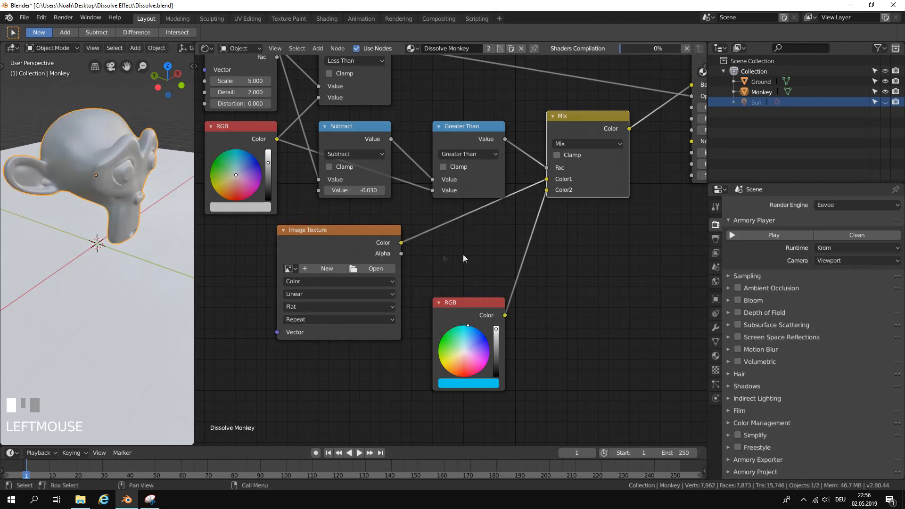
Load checker.png from the Documents\Blender\Textures\Test folder into the Image Texture node.
{"action": "scroll", "coordinate": [495, 256], "scroll_direction": "down", "scroll_amount": 1}
{"action": "scroll", "coordinate": [496, 256], "scroll_direction": "down", "scroll_amount": 1}
{"action": "scroll", "coordinate": [539, 250], "scroll_direction": "up", "scroll_amount": 4}
{"action": "scroll", "coordinate": [446, 290], "scroll_direction": "down", "scroll_amount": 3}
{"action": "middle_click_drag", "start_coordinate": [461, 282], "coordinate": [491, 282]}
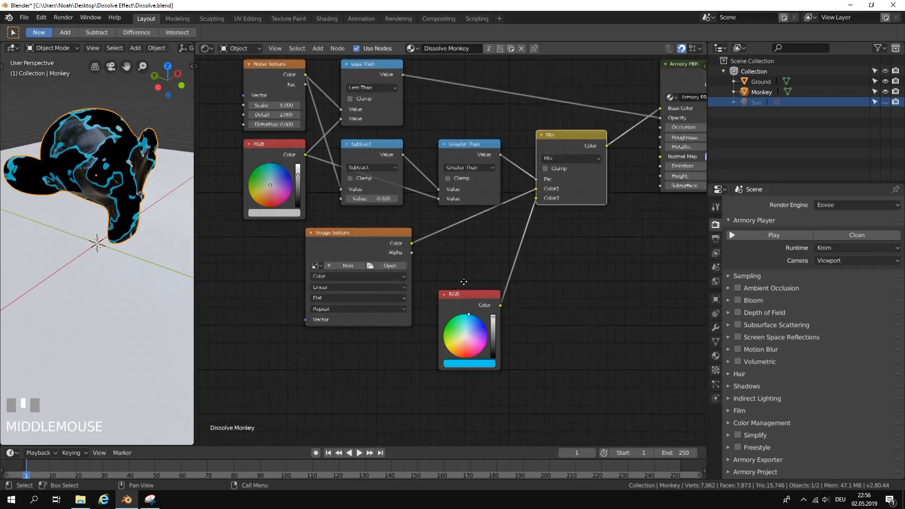
{"action": "scroll", "coordinate": [426, 271], "scroll_direction": "up", "scroll_amount": 2}
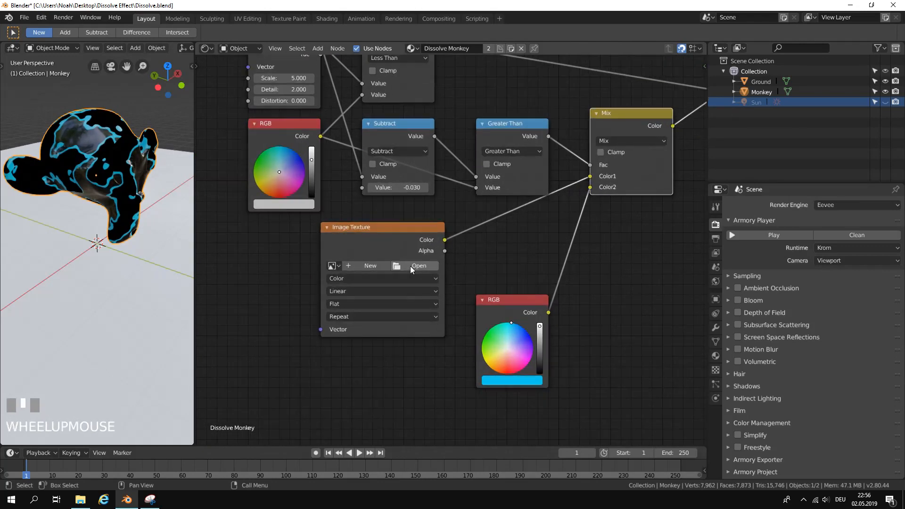
{"action": "left_click", "coordinate": [409, 265]}
{"action": "left_click", "coordinate": [50, 128]}
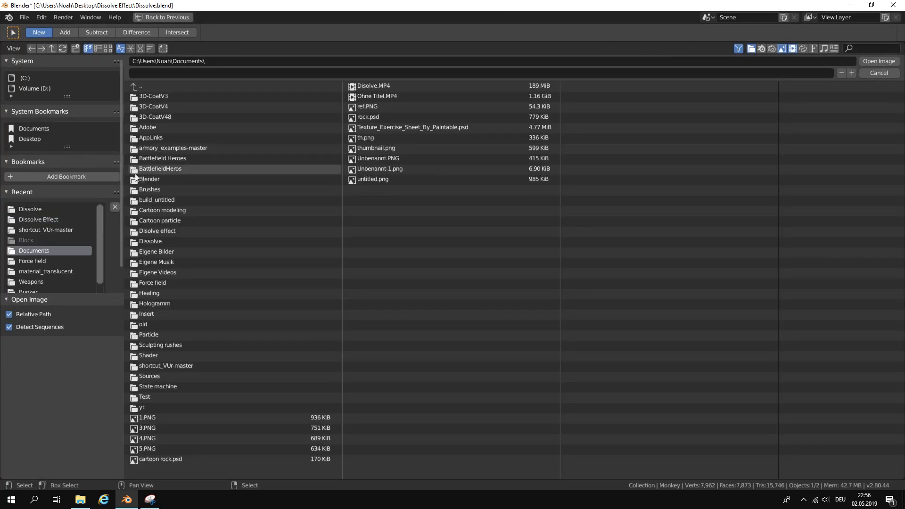
{"action": "left_click", "coordinate": [157, 181]}
{"action": "left_click", "coordinate": [156, 97]}
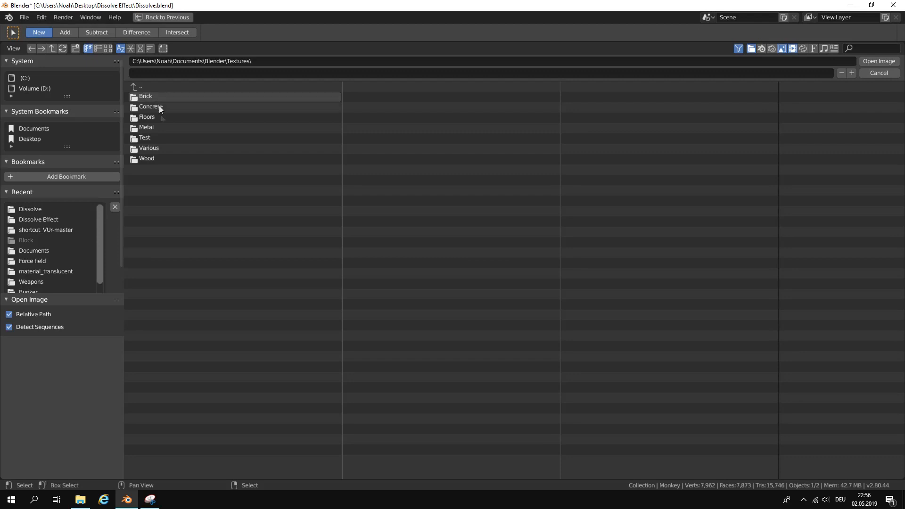
{"action": "left_click", "coordinate": [164, 138]}
{"action": "left_click", "coordinate": [109, 49]}
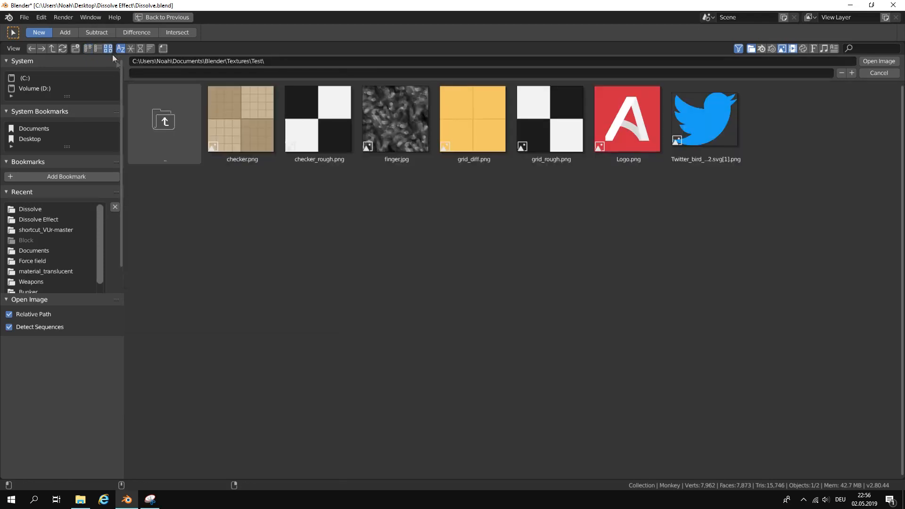
{"action": "double_click", "coordinate": [271, 135]}
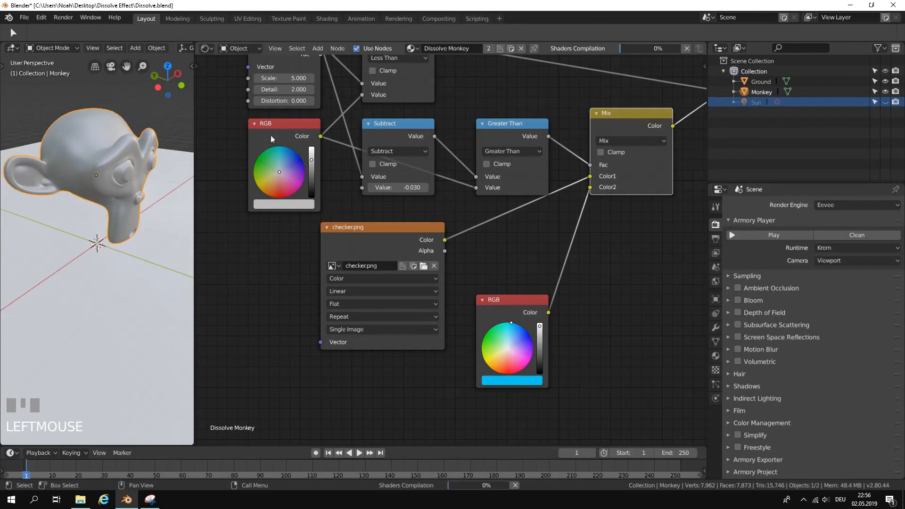
Inspect the textured monkey in the viewport and move the checker.png texture node lower, beside the blue RGB node.
{"action": "scroll", "coordinate": [87, 188], "scroll_direction": "up", "scroll_amount": 3}
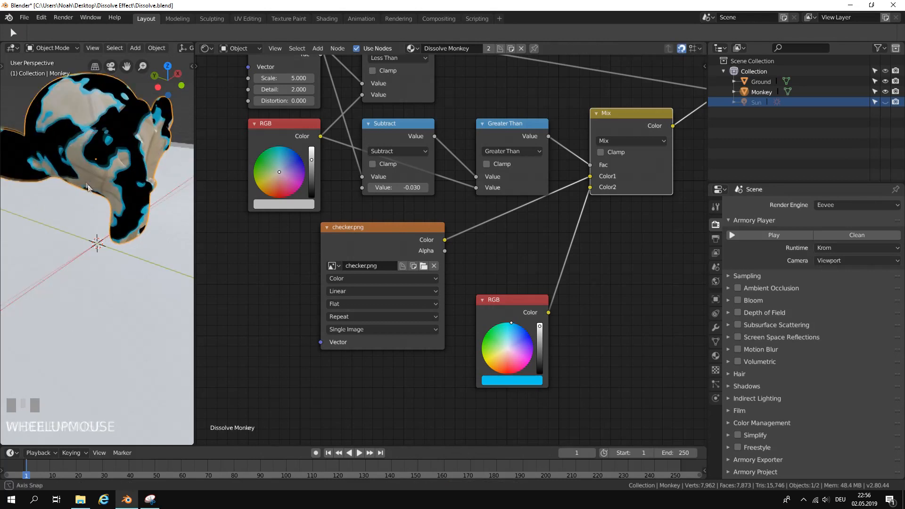
{"action": "middle_click_drag", "start_coordinate": [88, 187], "coordinate": [95, 182]}
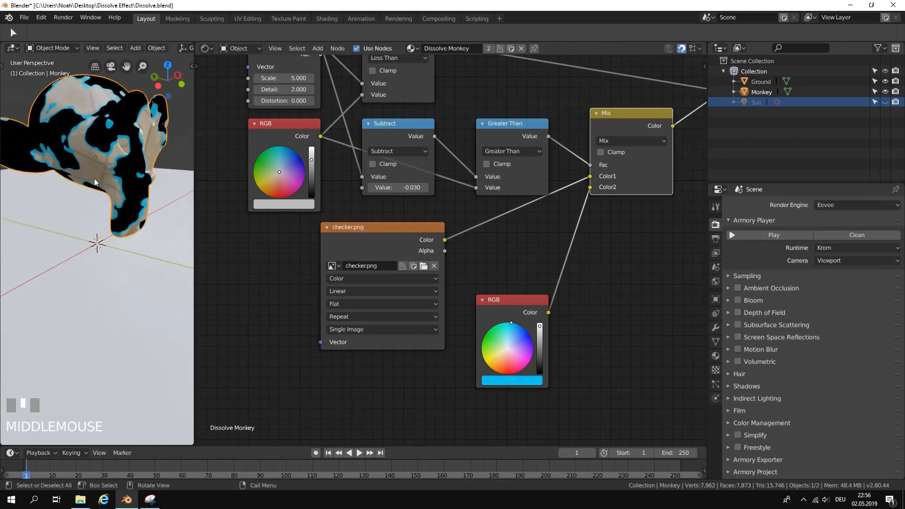
{"action": "scroll", "coordinate": [94, 183], "scroll_direction": "down", "scroll_amount": 3}
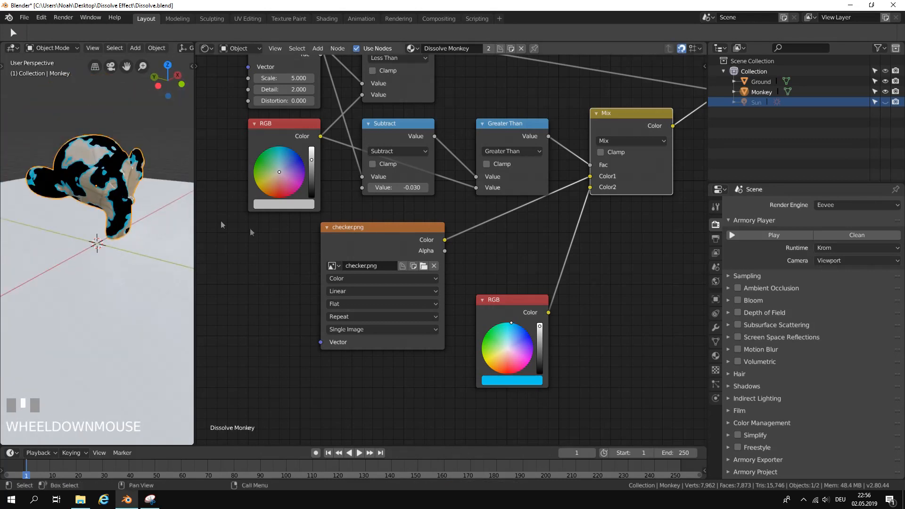
{"action": "left_click_drag", "start_coordinate": [399, 239], "coordinate": [411, 281]}
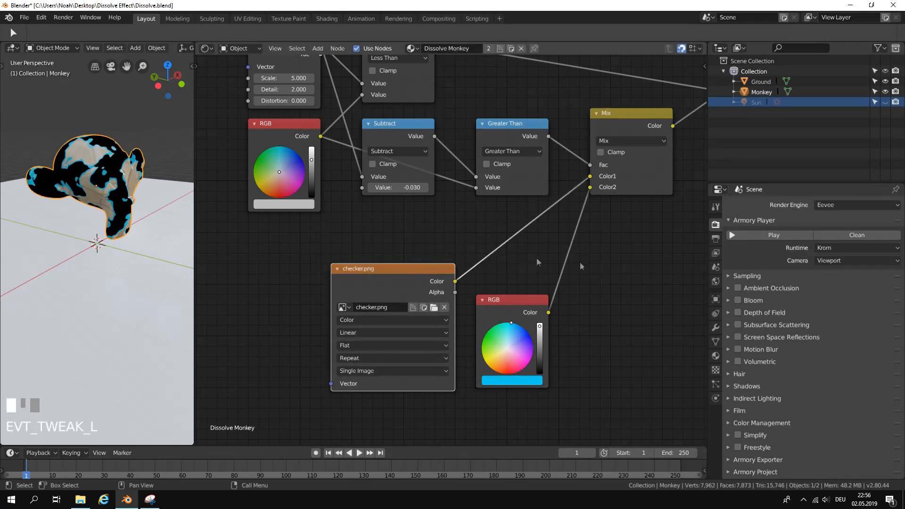
Run the scene in the Armory player, fly around to inspect the checker texture on the dissolving monkey, and close the player.
{"action": "left_click", "coordinate": [755, 237]}
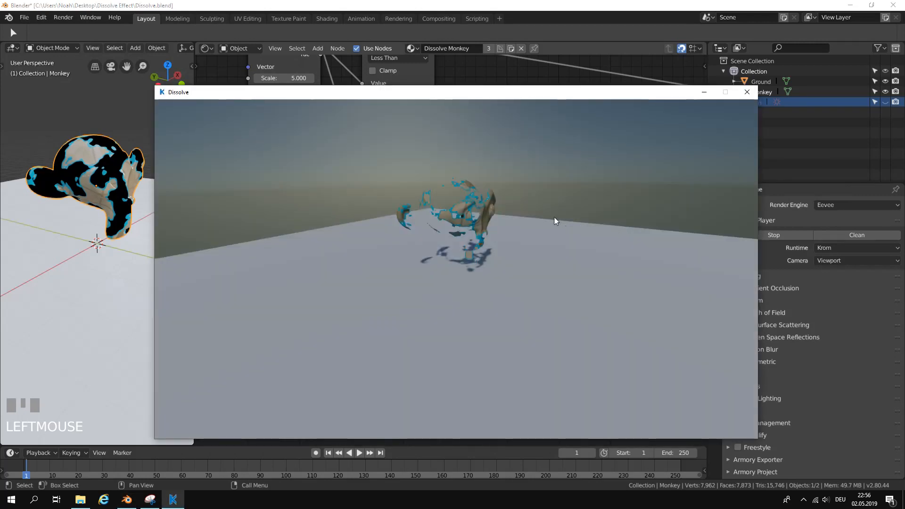
{"action": "left_click_drag", "start_coordinate": [545, 217], "coordinate": [523, 186]}
{"action": "key", "text": "w"}
{"action": "key", "text": "d"}
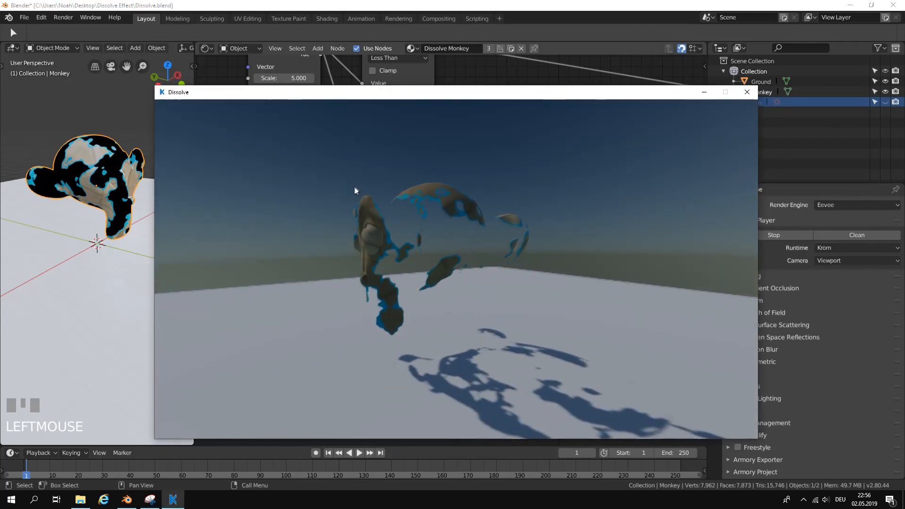
{"action": "key", "text": "w"}
{"action": "key", "text": "s"}
{"action": "key", "text": "w"}
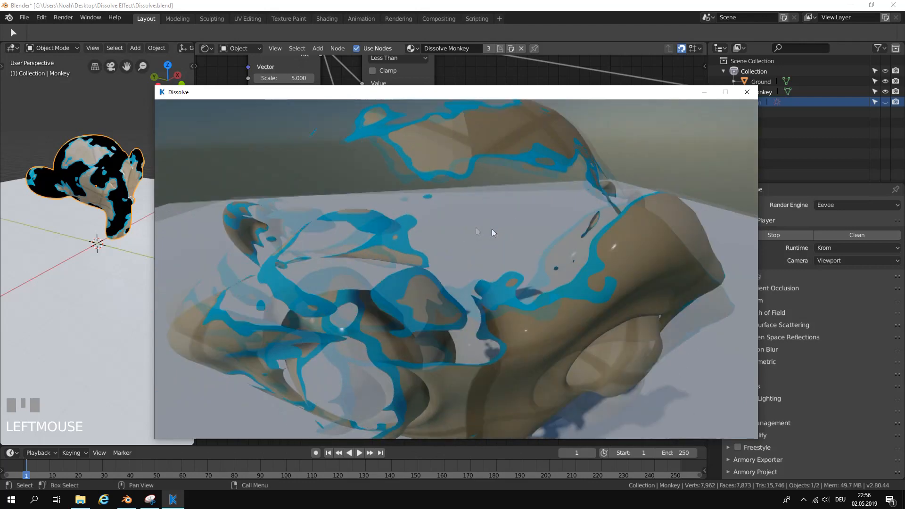
{"action": "key", "text": "s"}
{"action": "key", "text": "w"}
{"action": "left_click", "coordinate": [747, 92]}
Move the checker.png texture node below the grey RGB node and raise the blue RGB node closer to the Greater Than node.
{"action": "scroll", "coordinate": [479, 222], "scroll_direction": "down", "scroll_amount": 2}
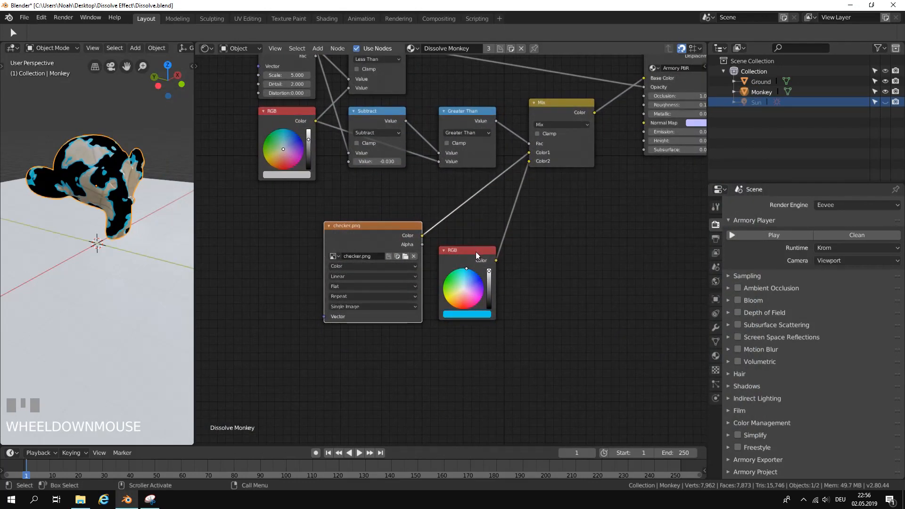
{"action": "scroll", "coordinate": [477, 255], "scroll_direction": "up", "scroll_amount": 1}
{"action": "middle_click_drag", "start_coordinate": [513, 245], "coordinate": [568, 209]}
{"action": "scroll", "coordinate": [470, 286], "scroll_direction": "down", "scroll_amount": 1}
{"action": "left_click_drag", "start_coordinate": [516, 235], "coordinate": [442, 211]}
{"action": "scroll", "coordinate": [529, 245], "scroll_direction": "up", "scroll_amount": 2}
{"action": "middle_click_drag", "start_coordinate": [529, 245], "coordinate": [392, 285]}
{"action": "scroll", "coordinate": [417, 259], "scroll_direction": "down", "scroll_amount": 3}
{"action": "left_click_drag", "start_coordinate": [310, 235], "coordinate": [310, 249]}
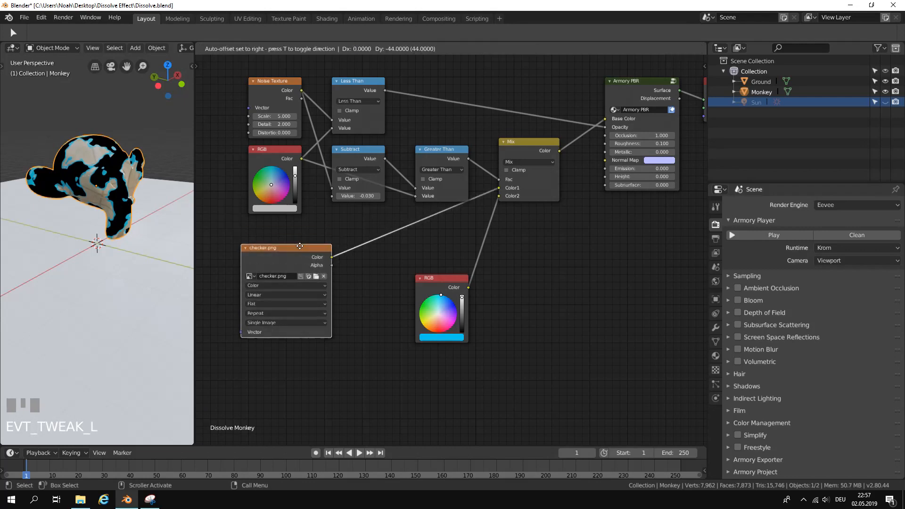
{"action": "left_click_drag", "start_coordinate": [440, 284], "coordinate": [440, 247]}
Try a brighter value on the grey RGB node to preview the dissolve threshold, and cancel the change.
{"action": "scroll", "coordinate": [509, 204], "scroll_direction": "down", "scroll_amount": 4}
{"action": "middle_click_drag", "start_coordinate": [509, 207], "coordinate": [588, 194]}
{"action": "scroll", "coordinate": [491, 213], "scroll_direction": "up", "scroll_amount": 4}
{"action": "scroll", "coordinate": [436, 269], "scroll_direction": "up", "scroll_amount": 4}
{"action": "middle_click_drag", "start_coordinate": [417, 303], "coordinate": [461, 336]}
{"action": "left_click_drag", "start_coordinate": [436, 202], "coordinate": [436, 199]}
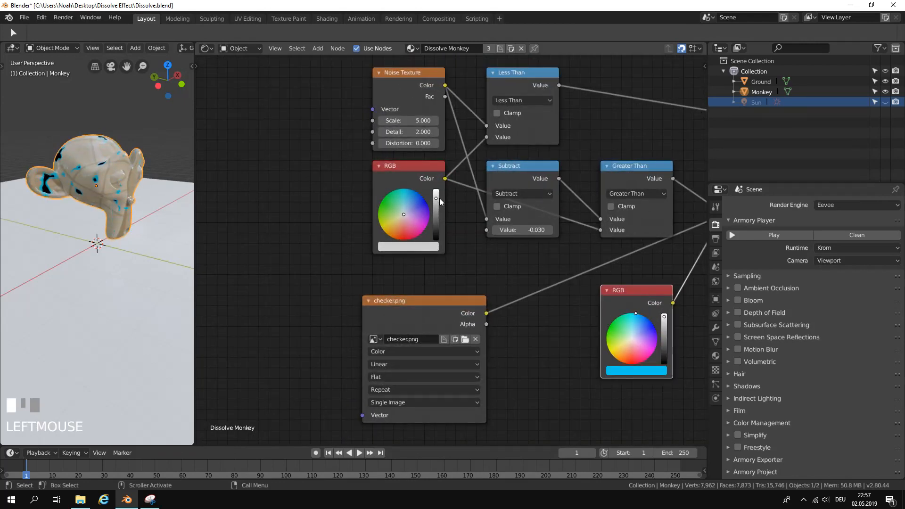
{"action": "right_click", "coordinate": [437, 198]}
Move the blue RGB node below the checker.png texture node to free space before the Mix node.
{"action": "scroll", "coordinate": [590, 321], "scroll_direction": "down", "scroll_amount": 3}
{"action": "middle_click_drag", "start_coordinate": [591, 323], "coordinate": [404, 221]}
{"action": "scroll", "coordinate": [477, 219], "scroll_direction": "up", "scroll_amount": 1}
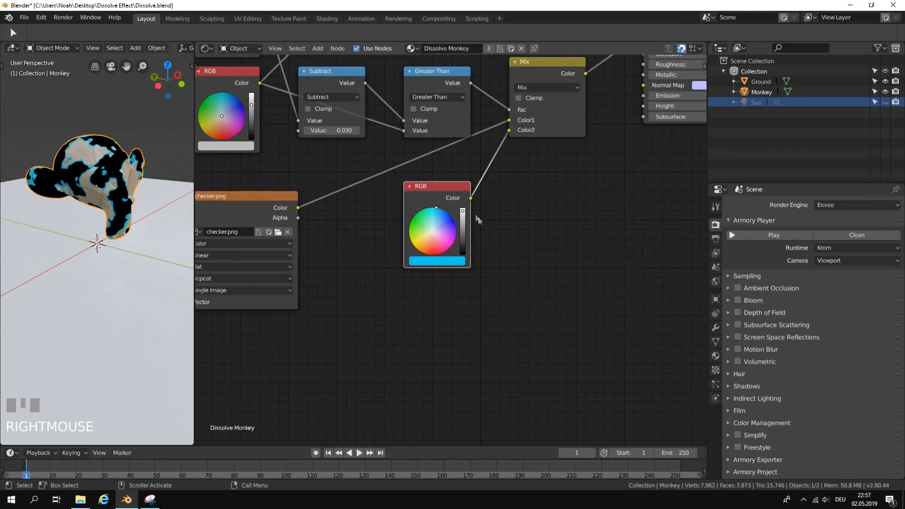
{"action": "left_click_drag", "start_coordinate": [446, 189], "coordinate": [338, 275]}
{"action": "scroll", "coordinate": [467, 228], "scroll_direction": "down", "scroll_amount": 1}
Add a Bright/Contrast node and wire it between the blue RGB node's Color output and the Mix node's Color2 input.
{"action": "left_click", "coordinate": [317, 48]}
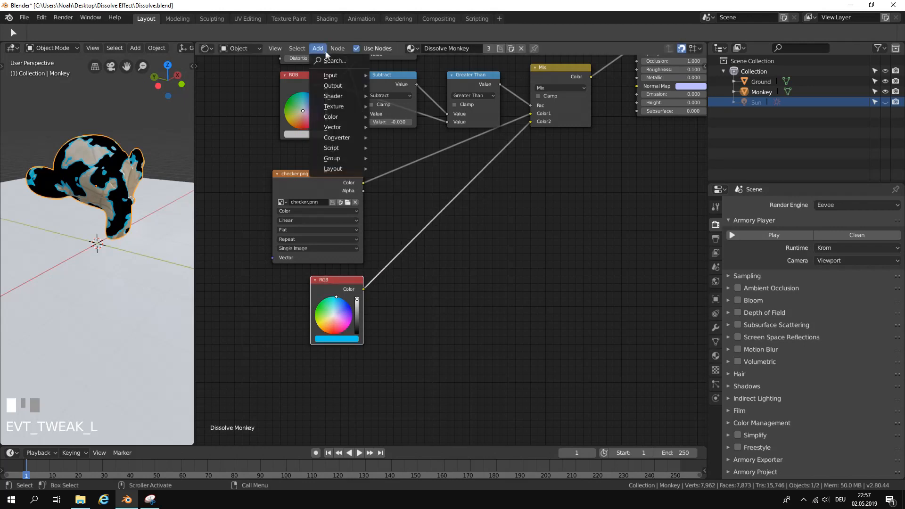
{"action": "type", "text": "bright"}
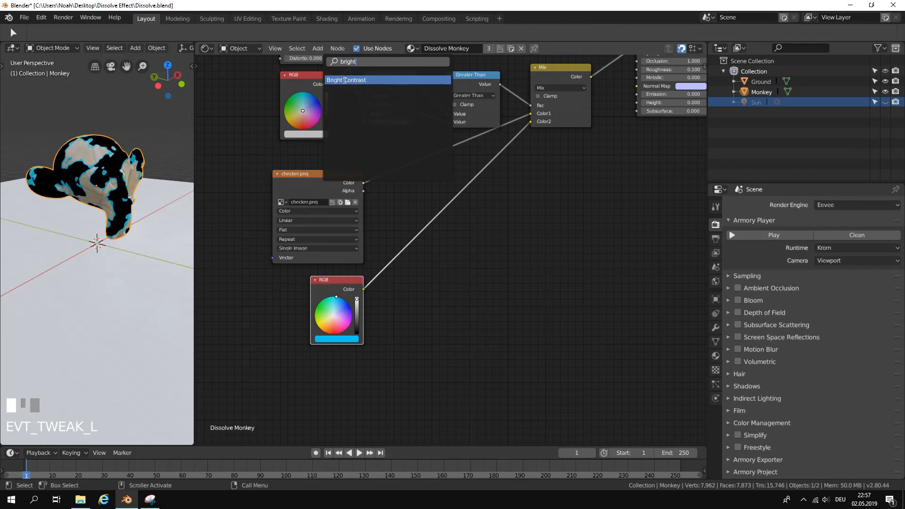
{"action": "left_click", "coordinate": [344, 80]}
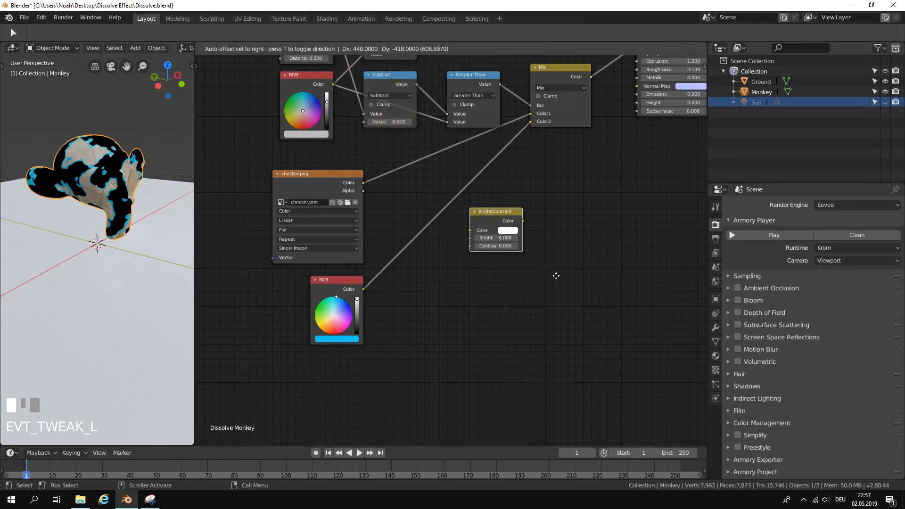
{"action": "left_click", "coordinate": [557, 276]}
{"action": "left_click_drag", "start_coordinate": [364, 290], "coordinate": [470, 231]}
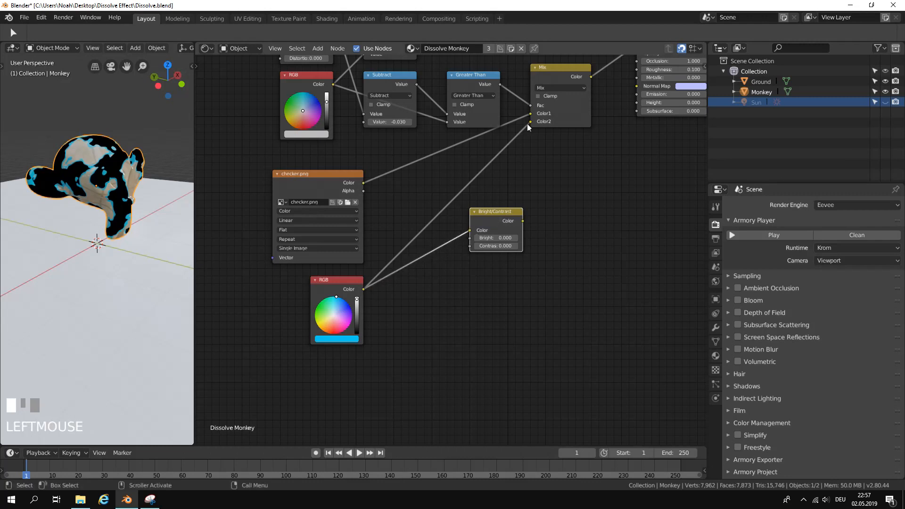
{"action": "left_click_drag", "start_coordinate": [522, 222], "coordinate": [528, 137]}
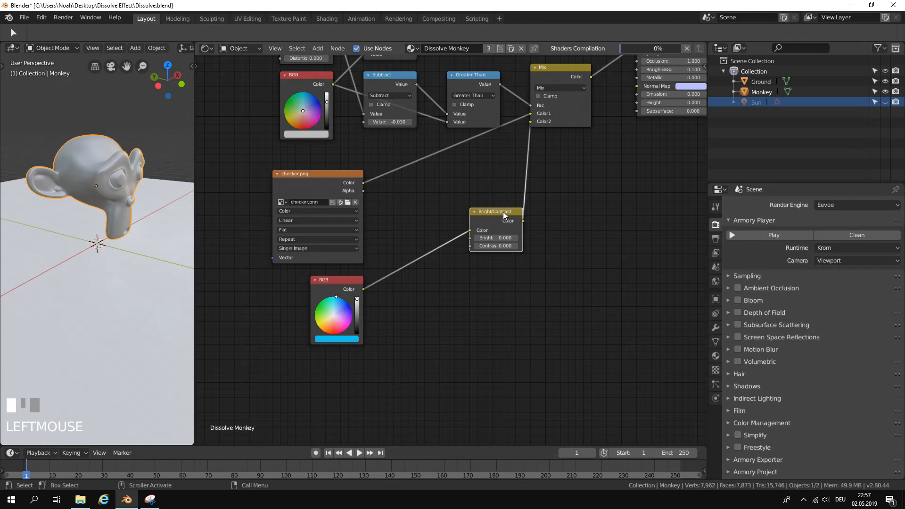
{"action": "left_click_drag", "start_coordinate": [505, 215], "coordinate": [465, 195]}
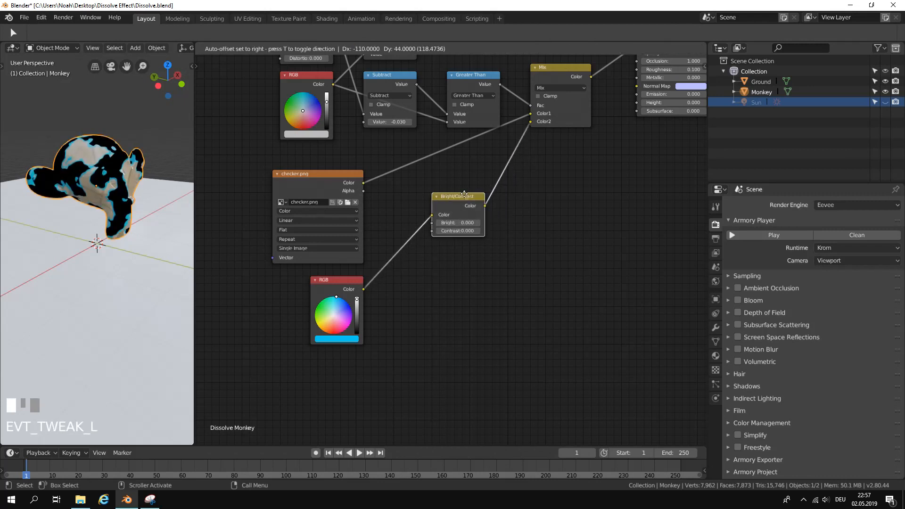
Set the Bright/Contrast node's Bright to 10 and Contrast to 50, and check the edges in the Armory player.
{"action": "scroll", "coordinate": [471, 270], "scroll_direction": "up", "scroll_amount": 3}
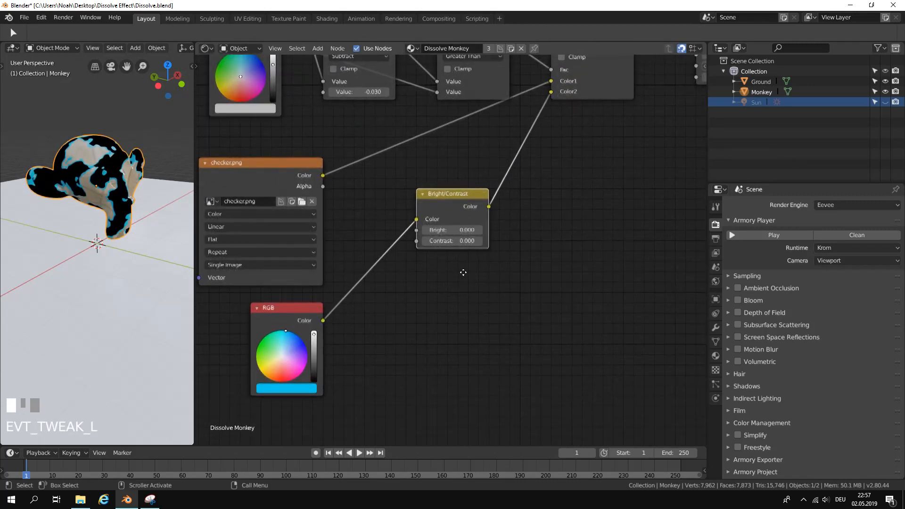
{"action": "left_click", "coordinate": [455, 228]}
{"action": "type", "text": "10"}
{"action": "key", "text": "Return"}
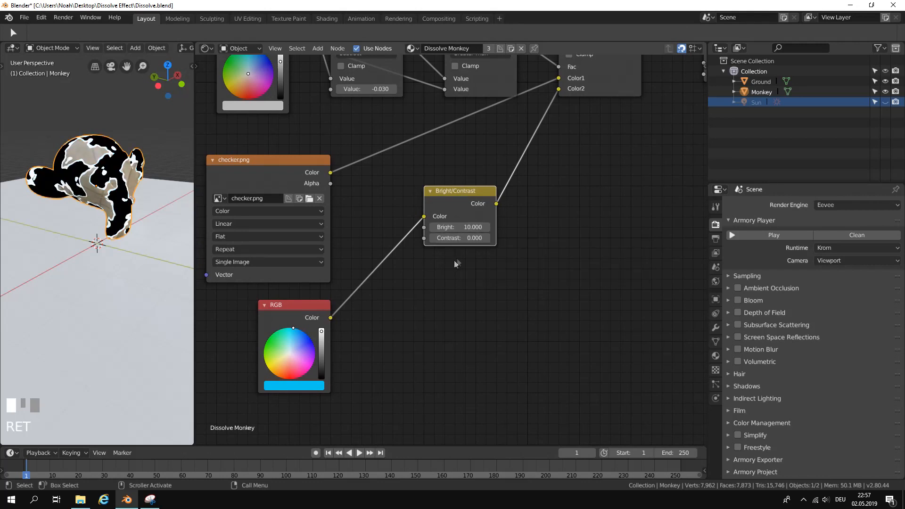
{"action": "left_click", "coordinate": [459, 240]}
{"action": "type", "text": "50"}
{"action": "key", "text": "Return"}
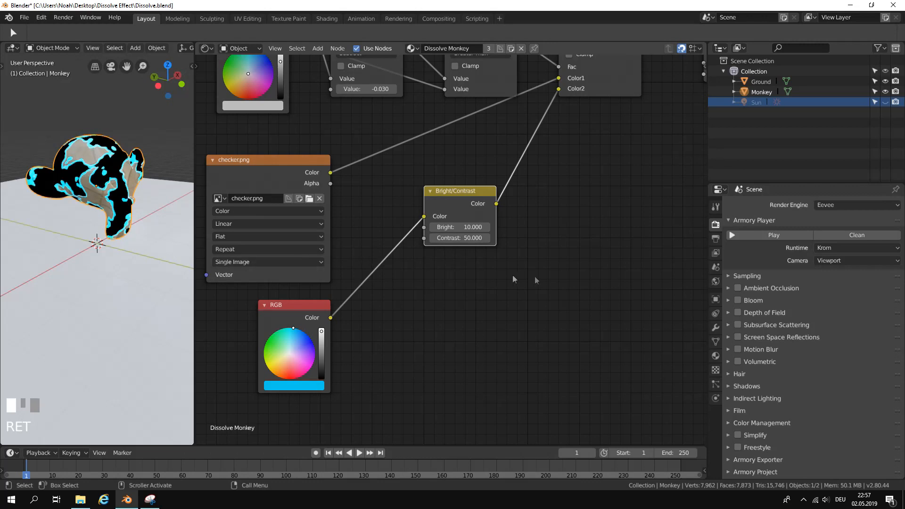
{"action": "left_click", "coordinate": [762, 238]}
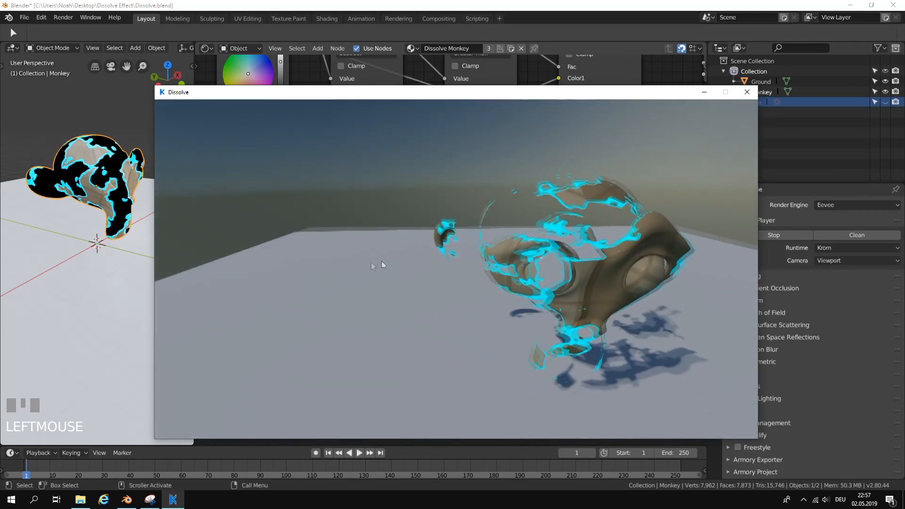
{"action": "left_click", "coordinate": [747, 97]}
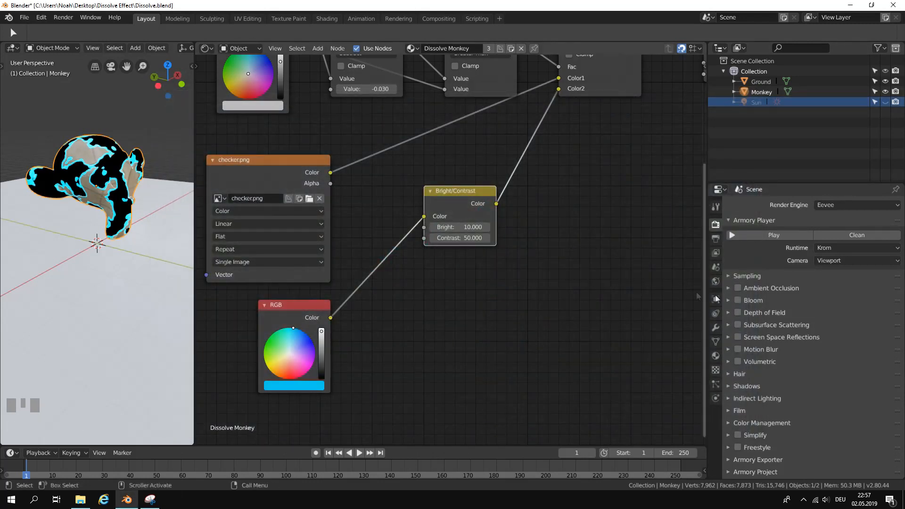
Place the Armory Render Path section directly below Armory Player and enable Bloom in its Post Process settings.
{"action": "scroll", "coordinate": [828, 346], "scroll_direction": "down", "scroll_amount": 1}
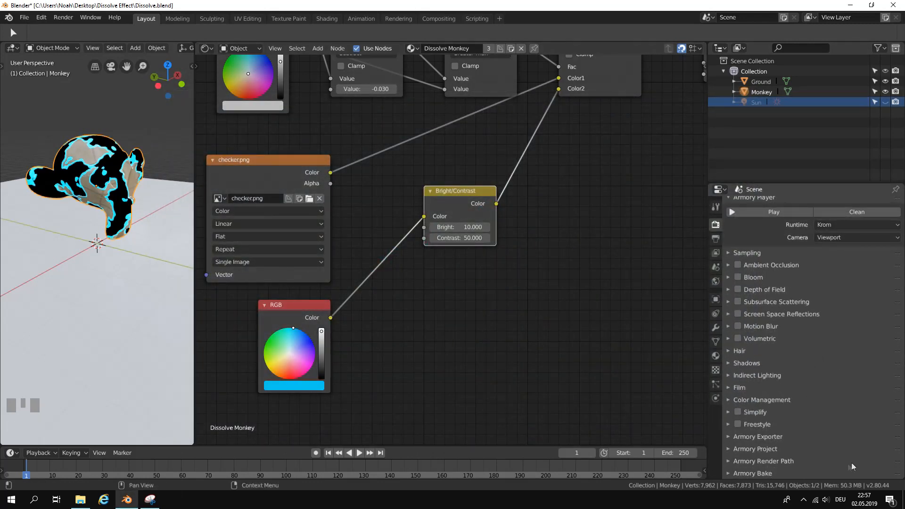
{"action": "left_click_drag", "start_coordinate": [899, 462], "coordinate": [835, 252]}
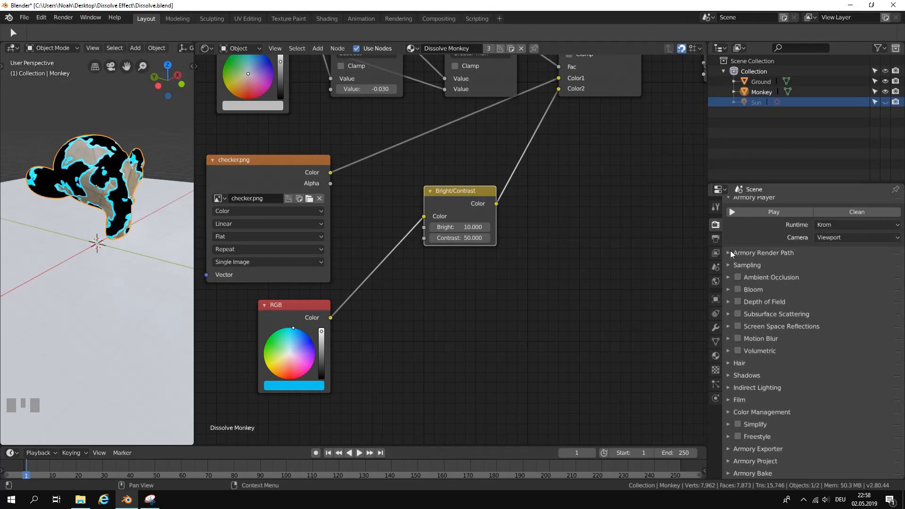
{"action": "left_click", "coordinate": [733, 253]}
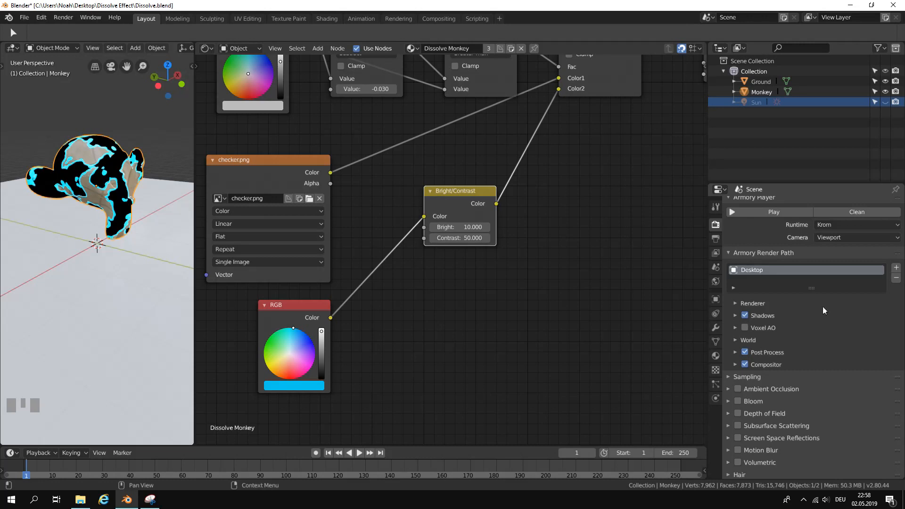
{"action": "left_click", "coordinate": [736, 353]}
{"action": "scroll", "coordinate": [749, 363], "scroll_direction": "down", "scroll_amount": 8}
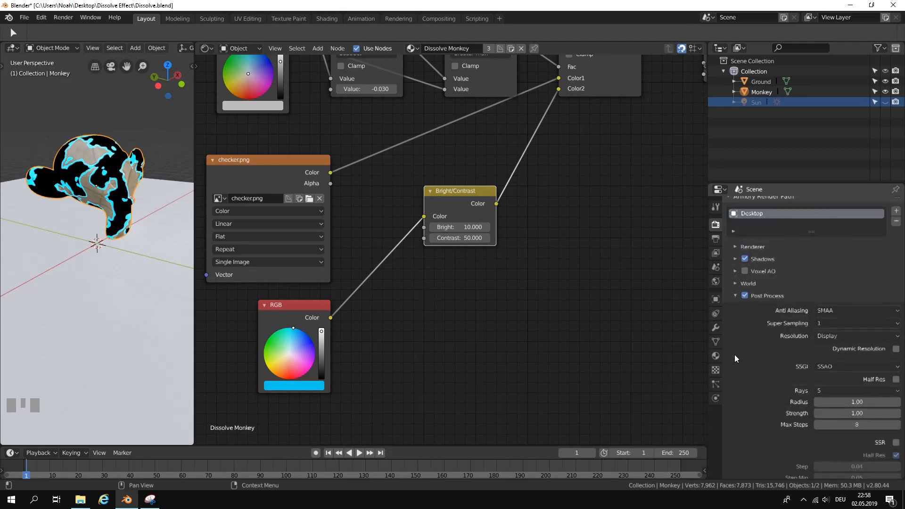
{"action": "scroll", "coordinate": [753, 366], "scroll_direction": "down", "scroll_amount": 5}
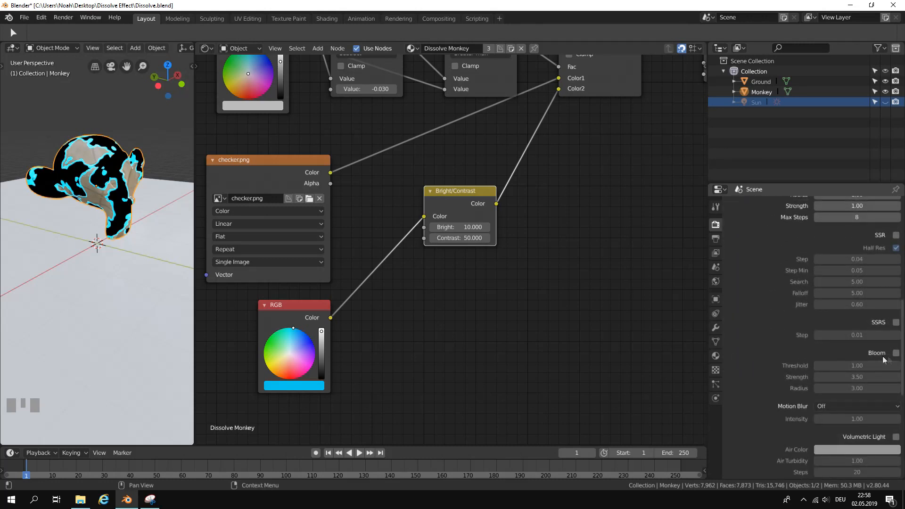
{"action": "left_click", "coordinate": [896, 353]}
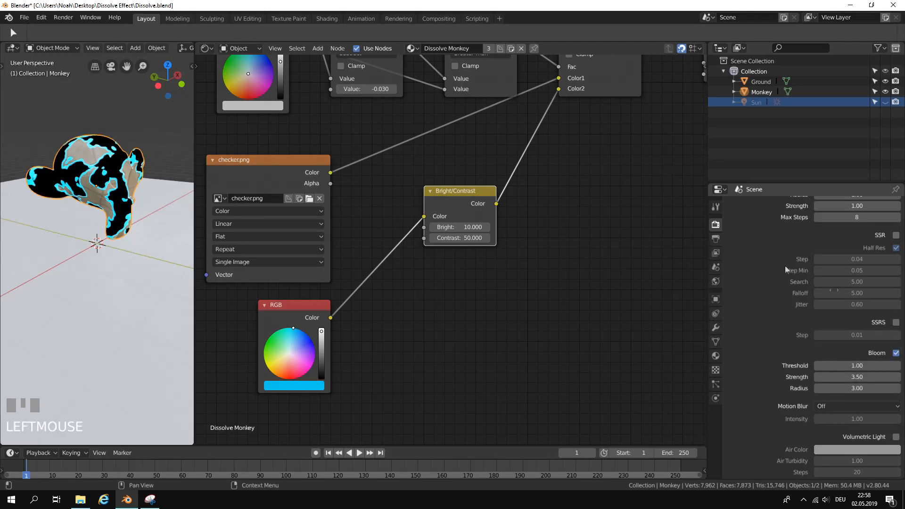
Collapse the Armory Render Path settings, run the scene in the player to view the bloom on the edges, and close it.
{"action": "scroll", "coordinate": [750, 253], "scroll_direction": "up", "scroll_amount": 15}
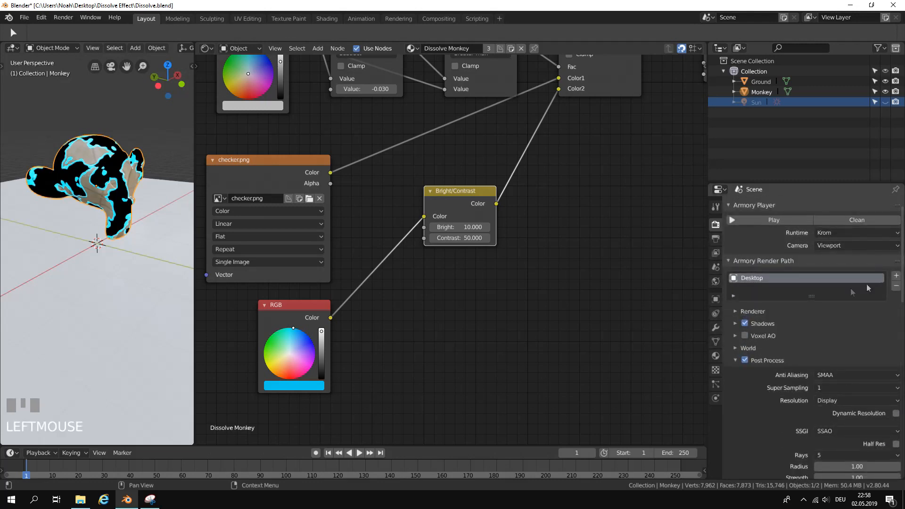
{"action": "left_click", "coordinate": [748, 264]}
{"action": "left_click", "coordinate": [773, 221]}
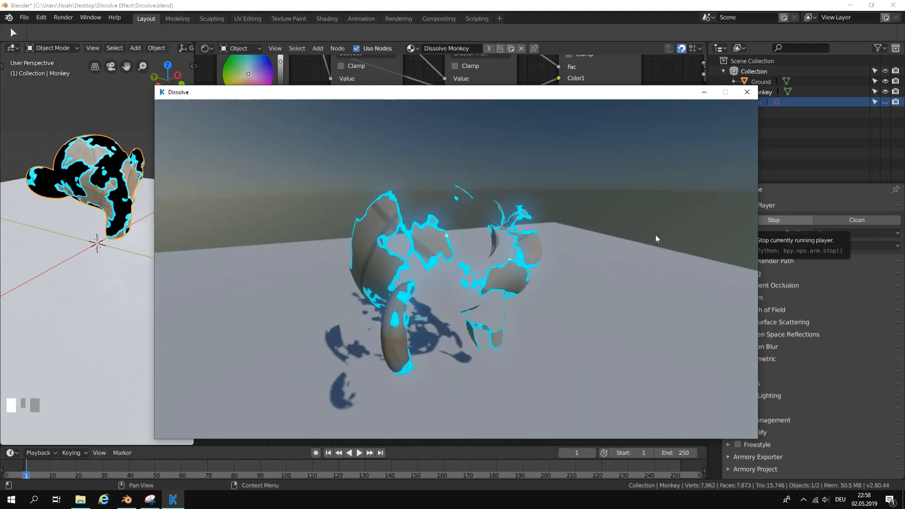
{"action": "left_click", "coordinate": [747, 92]}
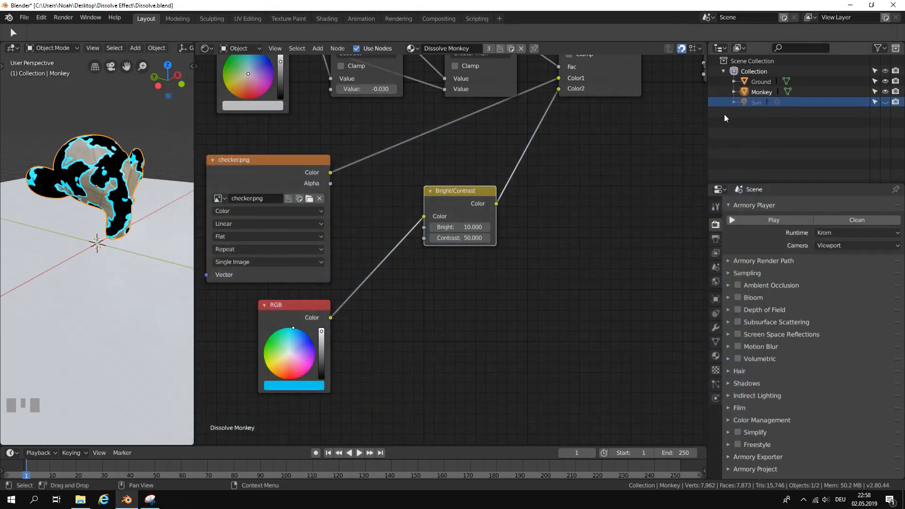
Set the Sun light's energy to 0.2.
{"action": "left_click", "coordinate": [754, 102]}
{"action": "left_click", "coordinate": [716, 327]}
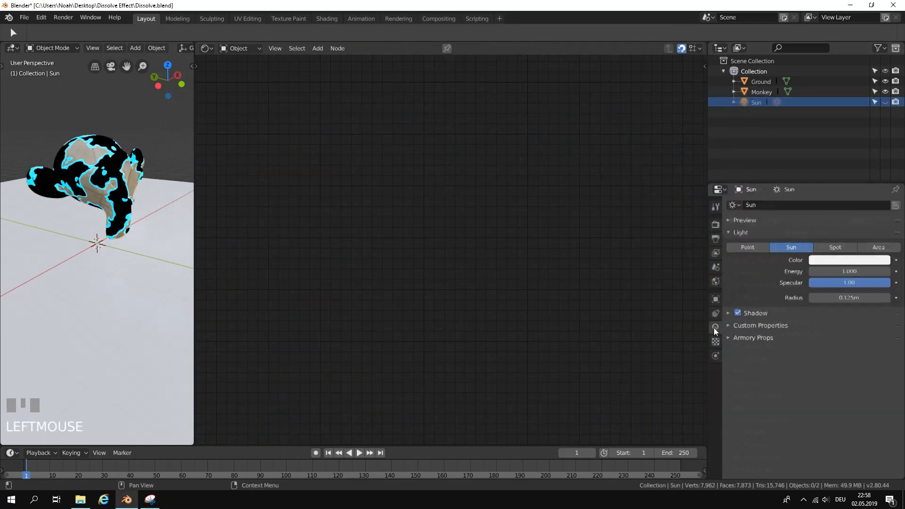
{"action": "left_click_drag", "start_coordinate": [822, 272], "coordinate": [815, 272]}
{"action": "left_click", "coordinate": [843, 272]}
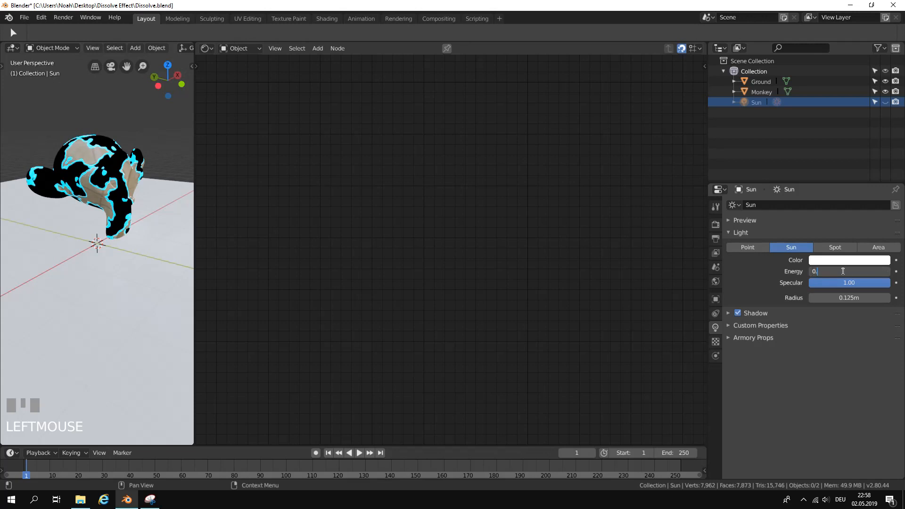
{"action": "type", "text": "0.2"}
{"action": "key", "text": "Return"}
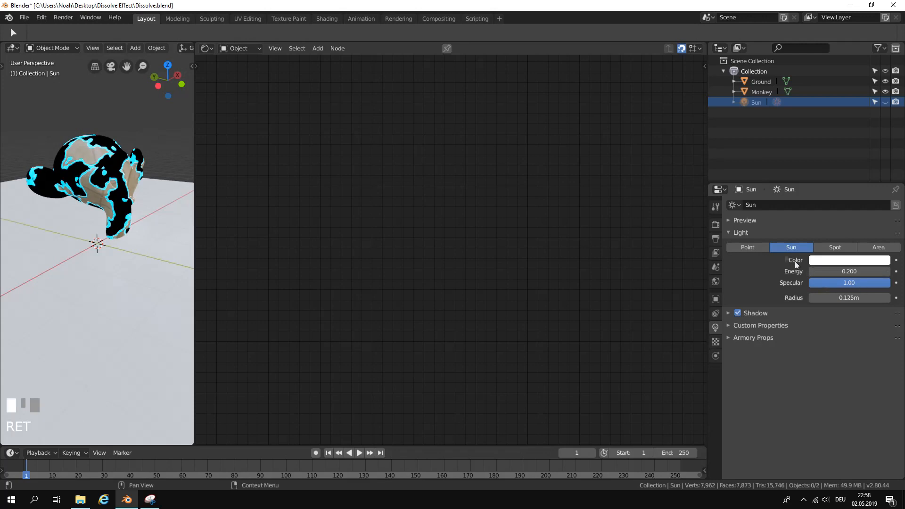
Run the scene in the Armory player, fly around the monkey to check its glowing edges under the dimmer sun, and close the player.
{"action": "left_click", "coordinate": [716, 225]}
{"action": "left_click", "coordinate": [771, 219]}
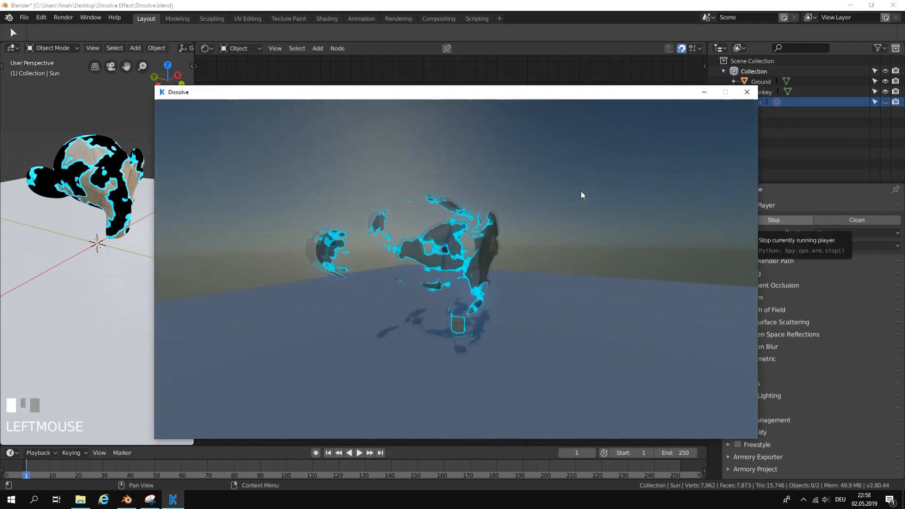
{"action": "key", "text": "w"}
{"action": "left_click_drag", "start_coordinate": [615, 197], "coordinate": [525, 217]}
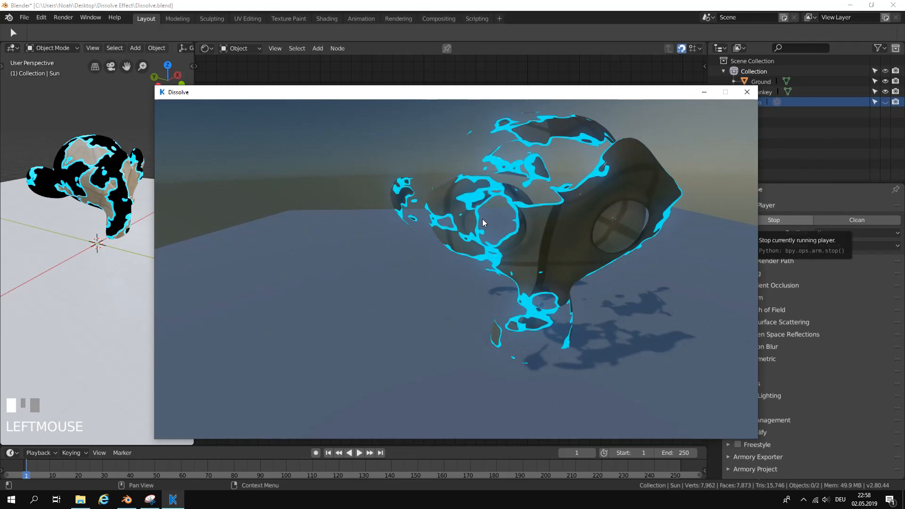
{"action": "key", "text": "s"}
{"action": "key", "text": "d"}
{"action": "key", "text": "a"}
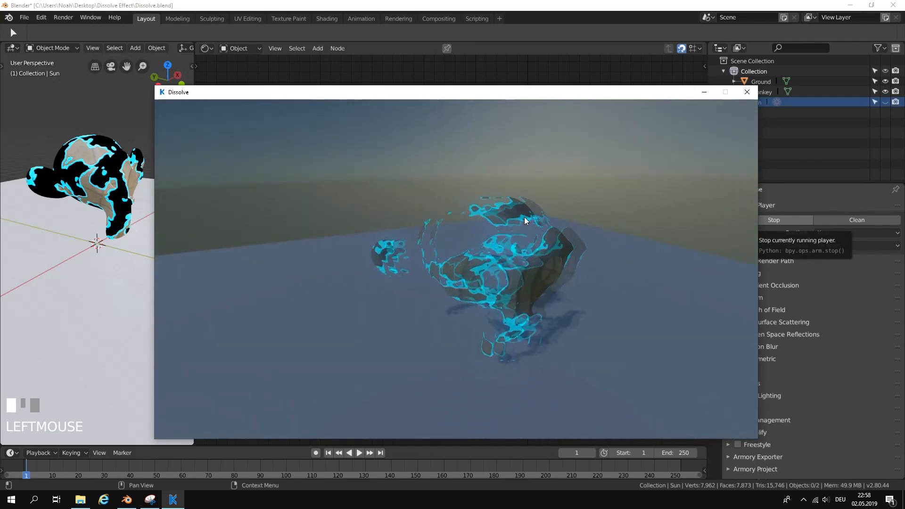
{"action": "left_click", "coordinate": [747, 92]}
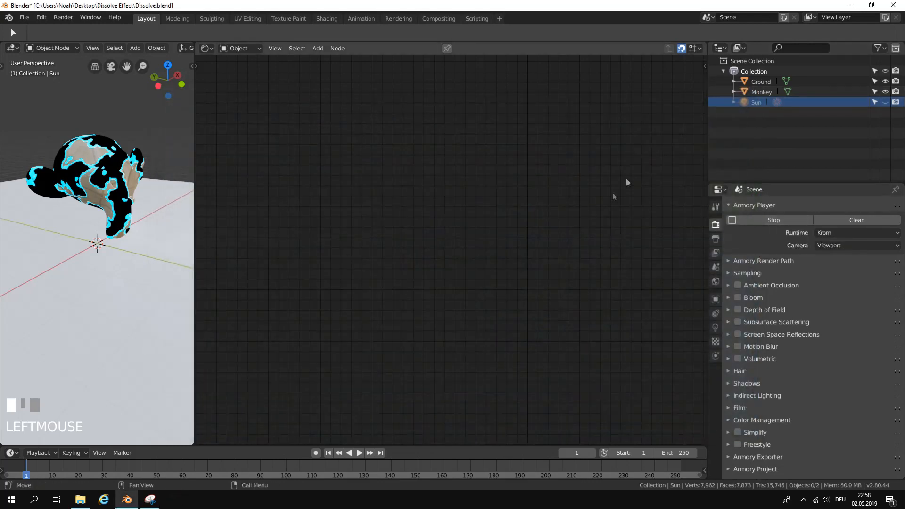
Select the monkey to bring up the node tree of its Dissolve Monkey material.
{"action": "left_click", "coordinate": [123, 183]}
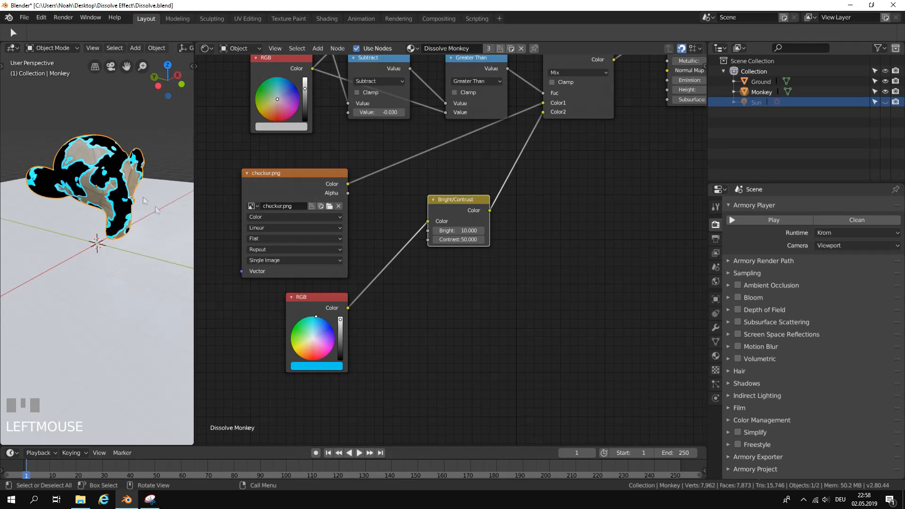
{"action": "scroll", "coordinate": [462, 264], "scroll_direction": "up", "scroll_amount": 2}
{"action": "scroll", "coordinate": [469, 227], "scroll_direction": "up", "scroll_amount": 1}
Try a Bright of 20 and a Contrast of 60 on the Bright/Contrast node.
{"action": "left_click", "coordinate": [468, 223]}
{"action": "type", "text": "20"}
{"action": "key", "text": "Return"}
{"action": "left_click", "coordinate": [467, 235]}
{"action": "type", "text": "60"}
{"action": "key", "text": "Return"}
Set the Bright/Contrast node's Bright to 50 and Contrast to 100.
{"action": "left_click", "coordinate": [468, 220]}
{"action": "type", "text": "50"}
{"action": "key", "text": "Return"}
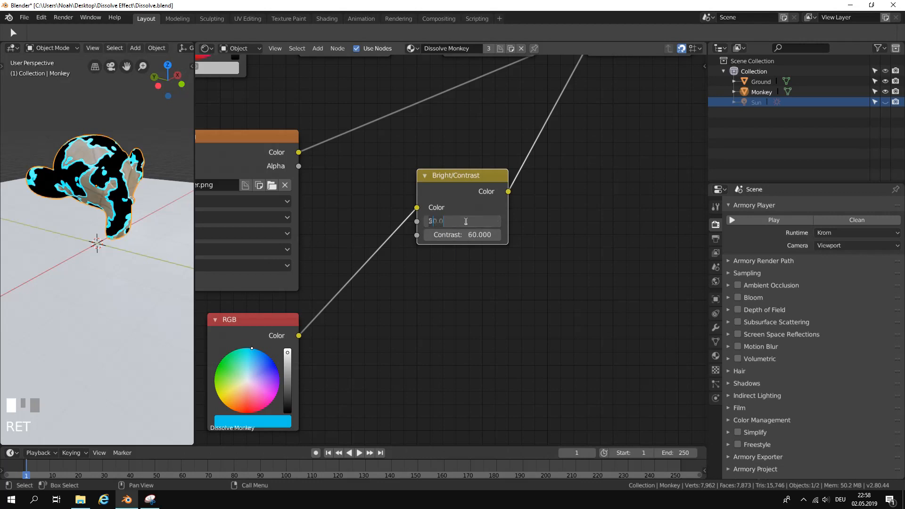
{"action": "left_click", "coordinate": [473, 234]}
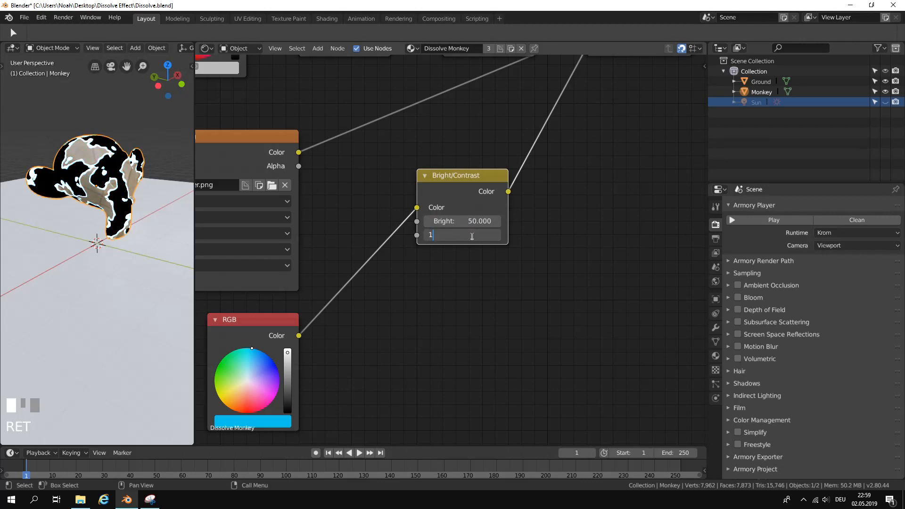
{"action": "type", "text": "100"}
{"action": "key", "text": "Return"}
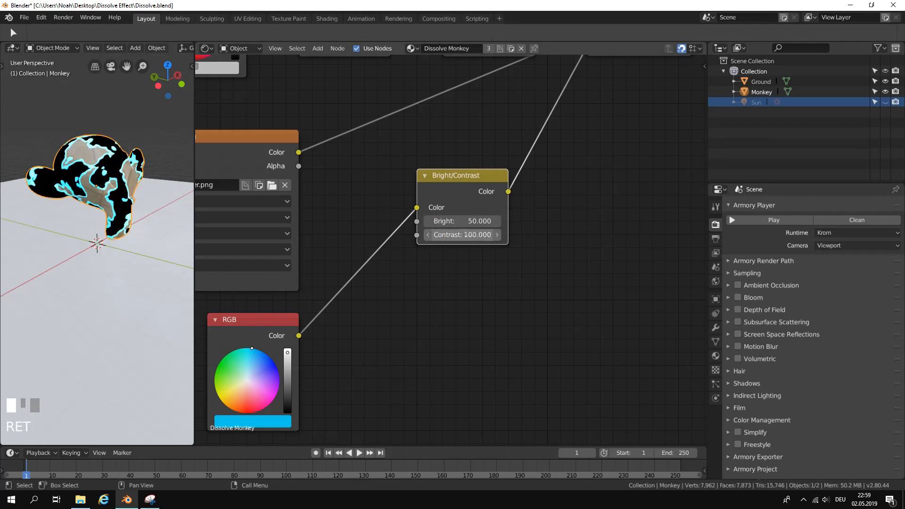
Run the scene in the Armory player to check the glow of the edges, and close the player.
{"action": "left_click", "coordinate": [764, 221]}
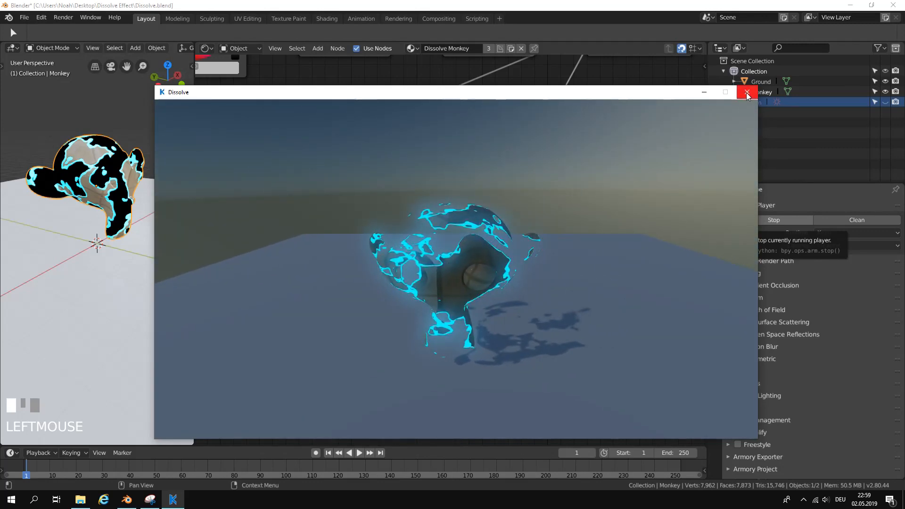
{"action": "left_click", "coordinate": [747, 93]}
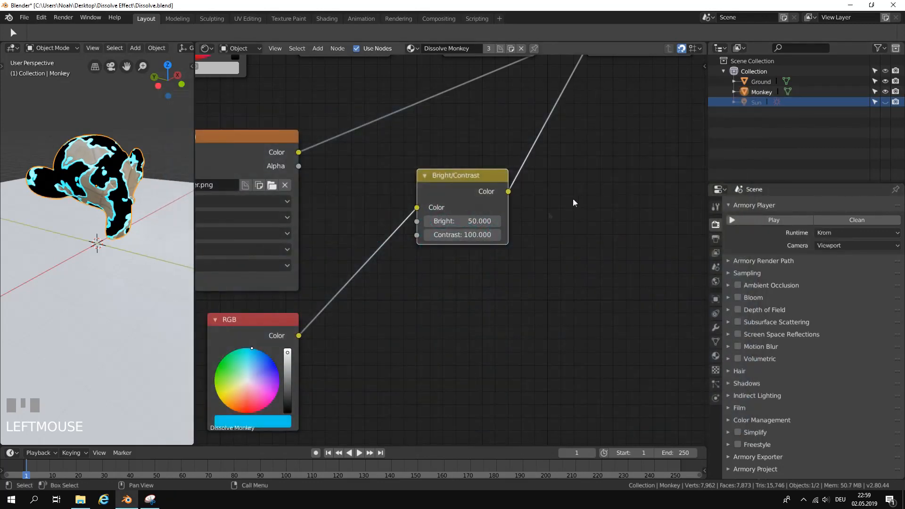
{"action": "scroll", "coordinate": [522, 225], "scroll_direction": "down", "scroll_amount": 4}
{"action": "middle_click_drag", "start_coordinate": [523, 225], "coordinate": [538, 228]}
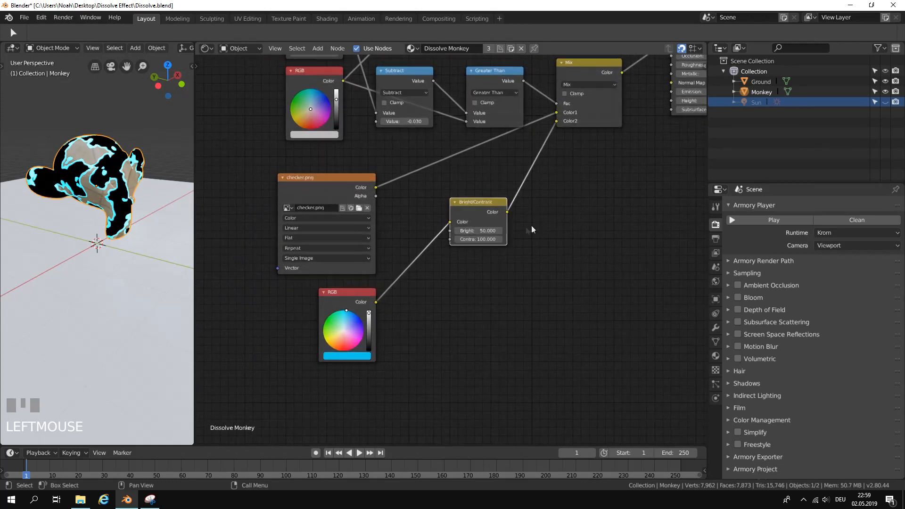
Save the Dissolve.blend file.
{"action": "left_click", "coordinate": [29, 19]}
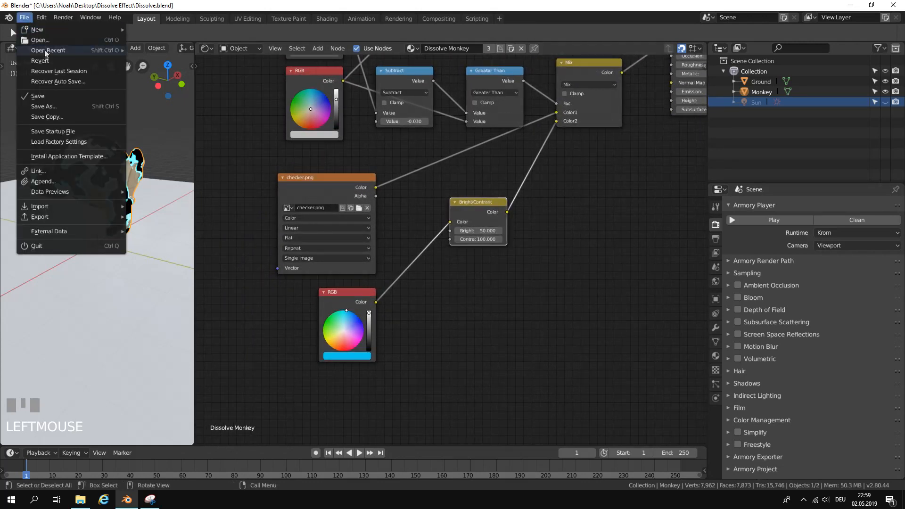
{"action": "left_click", "coordinate": [79, 97]}
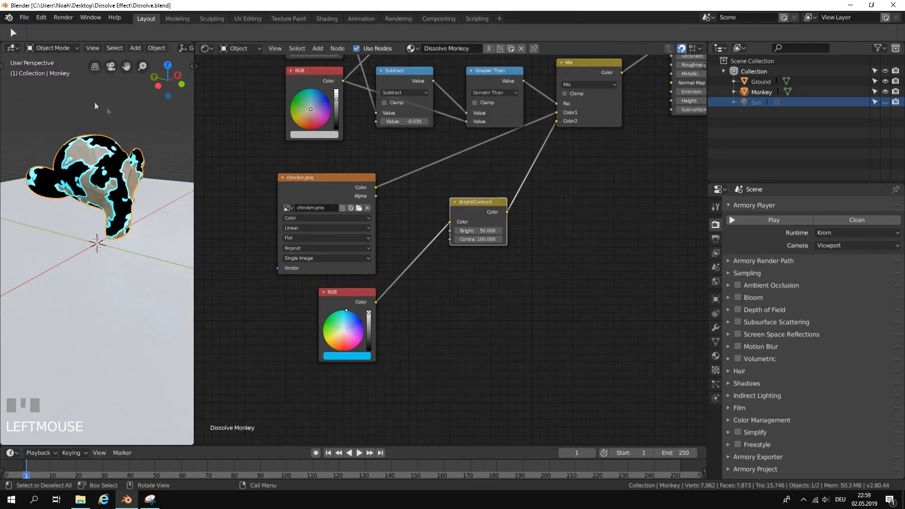
{"action": "scroll", "coordinate": [454, 214], "scroll_direction": "down", "scroll_amount": 3}
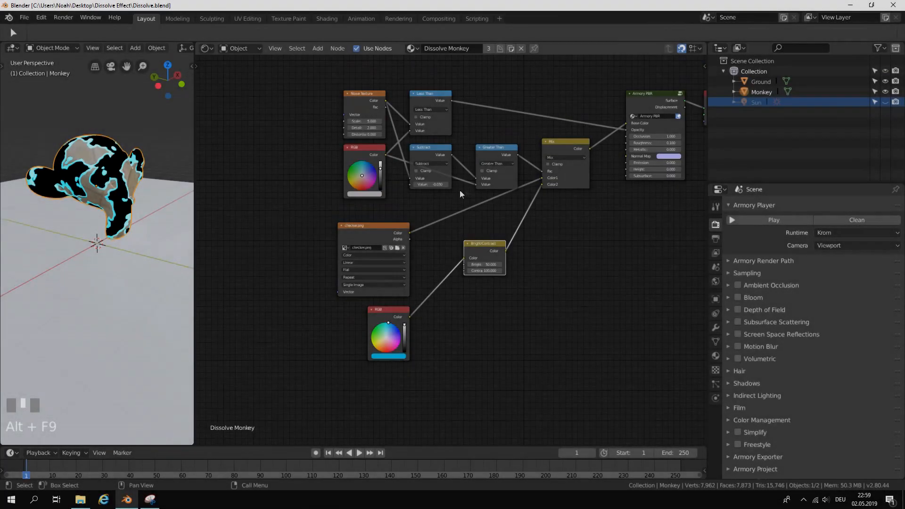
Tidy the node tree by moving the Noise Texture, grey RGB, Less Than, Subtract and Greater Than nodes closer together.
{"action": "middle_click_drag", "start_coordinate": [460, 190], "coordinate": [370, 245]}
{"action": "left_click_drag", "start_coordinate": [539, 143], "coordinate": [550, 143]}
{"action": "left_click_drag", "start_coordinate": [455, 198], "coordinate": [472, 174]}
{"action": "left_click_drag", "start_coordinate": [380, 202], "coordinate": [391, 184]}
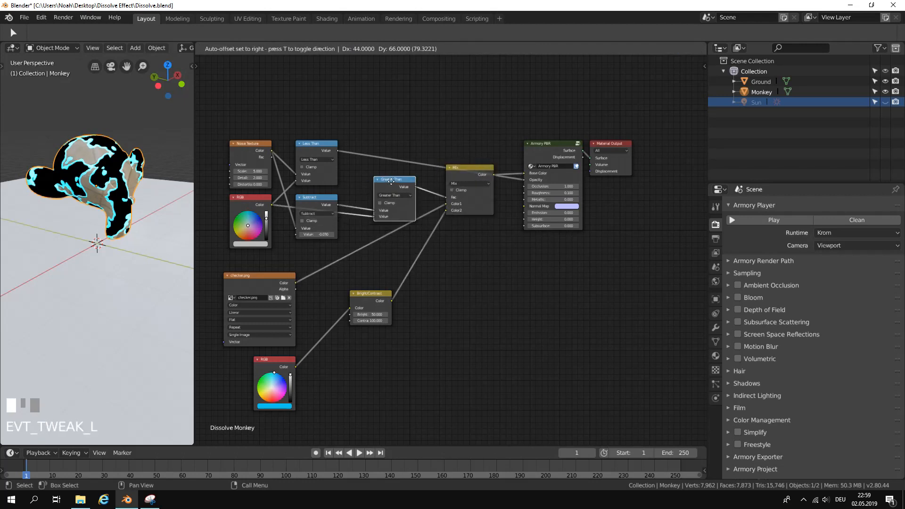
{"action": "left_click_drag", "start_coordinate": [333, 199], "coordinate": [352, 193]}
{"action": "left_click_drag", "start_coordinate": [326, 160], "coordinate": [387, 129]}
{"action": "left_click_drag", "start_coordinate": [337, 192], "coordinate": [350, 179]}
{"action": "left_click_drag", "start_coordinate": [255, 142], "coordinate": [279, 143]}
{"action": "left_click_drag", "start_coordinate": [252, 196], "coordinate": [278, 198]}
{"action": "left_click_drag", "start_coordinate": [382, 115], "coordinate": [380, 132]}
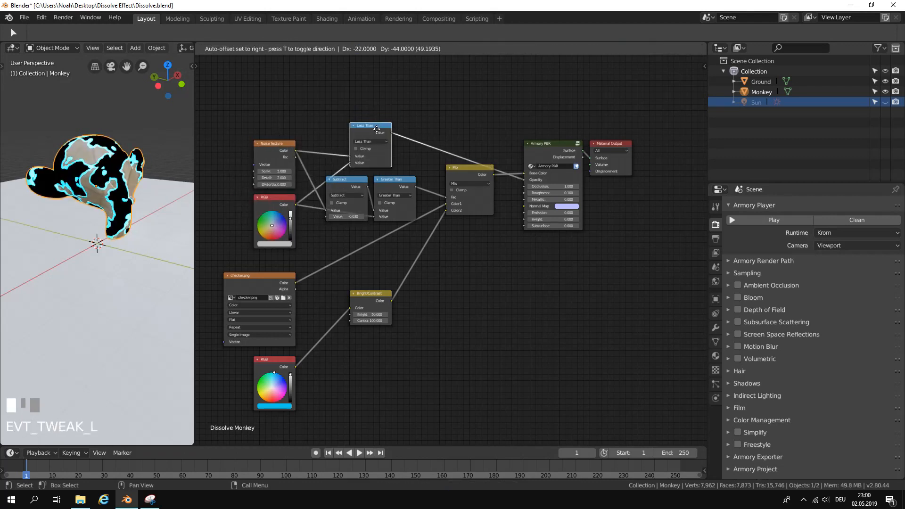
{"action": "scroll", "coordinate": [368, 289], "scroll_direction": "up", "scroll_amount": 1}
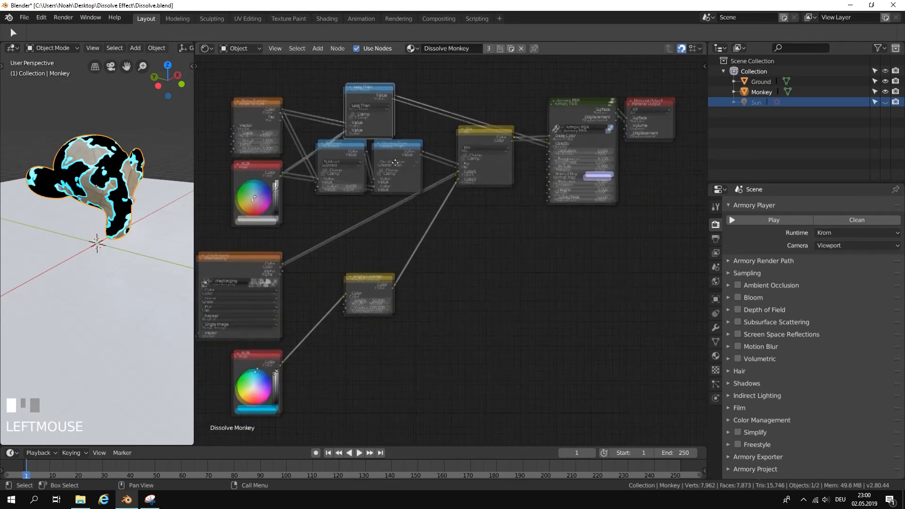
Move the checker.png, Bright/Contrast and blue RGB nodes up beneath the math nodes.
{"action": "left_click_drag", "start_coordinate": [267, 259], "coordinate": [296, 238]}
{"action": "left_click_drag", "start_coordinate": [371, 274], "coordinate": [422, 224]}
{"action": "left_click_drag", "start_coordinate": [259, 355], "coordinate": [357, 249]}
{"action": "key", "text": "Home"}
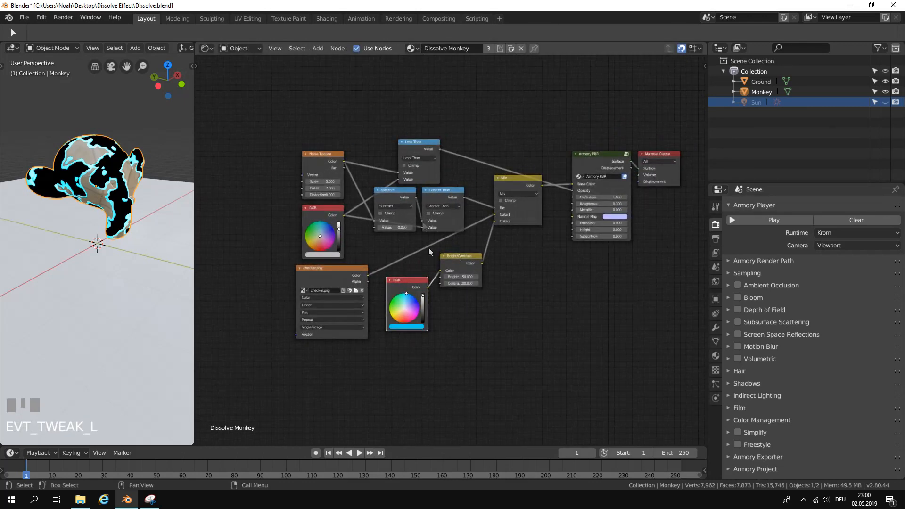
Move the grey RGB node away from beneath the Noise Texture to free space ahead of the node chain.
{"action": "scroll", "coordinate": [443, 242], "scroll_direction": "up", "scroll_amount": 1}
{"action": "left_click", "coordinate": [302, 206]}
{"action": "left_click", "coordinate": [385, 289]}
{"action": "left_click", "coordinate": [272, 203]}
{"action": "scroll", "coordinate": [354, 277], "scroll_direction": "up", "scroll_amount": 1}
{"action": "middle_click_drag", "start_coordinate": [357, 279], "coordinate": [448, 316]}
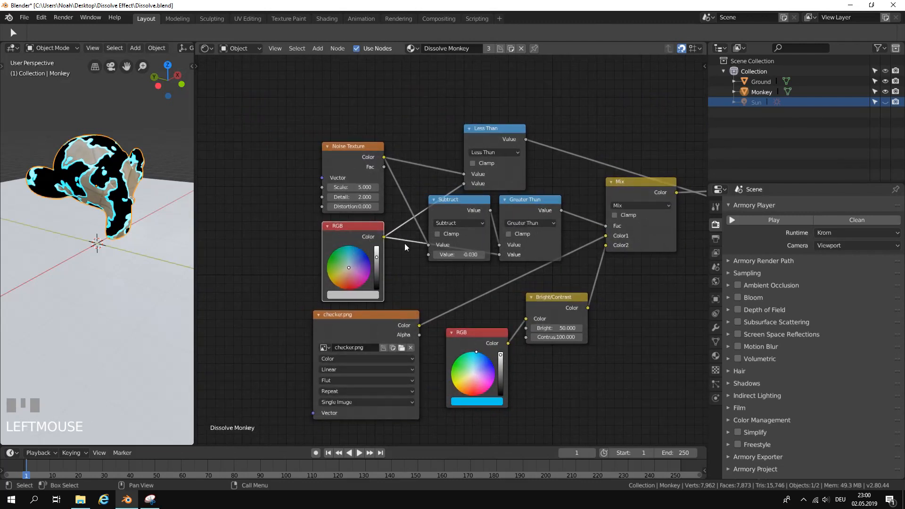
{"action": "scroll", "coordinate": [407, 246], "scroll_direction": "down", "scroll_amount": 2}
{"action": "scroll", "coordinate": [412, 246], "scroll_direction": "up", "scroll_amount": 1}
{"action": "middle_click_drag", "start_coordinate": [387, 233], "coordinate": [418, 223]}
{"action": "left_click_drag", "start_coordinate": [421, 217], "coordinate": [267, 223]}
{"action": "scroll", "coordinate": [302, 213], "scroll_direction": "up", "scroll_amount": 1}
{"action": "middle_click_drag", "start_coordinate": [304, 213], "coordinate": [407, 191]}
{"action": "scroll", "coordinate": [406, 188], "scroll_direction": "down", "scroll_amount": 3}
{"action": "middle_click_drag", "start_coordinate": [367, 124], "coordinate": [357, 143]}
Add a ColorRamp node and place it just below the grey RGB node.
{"action": "left_click", "coordinate": [318, 48]}
{"action": "left_click", "coordinate": [325, 58]}
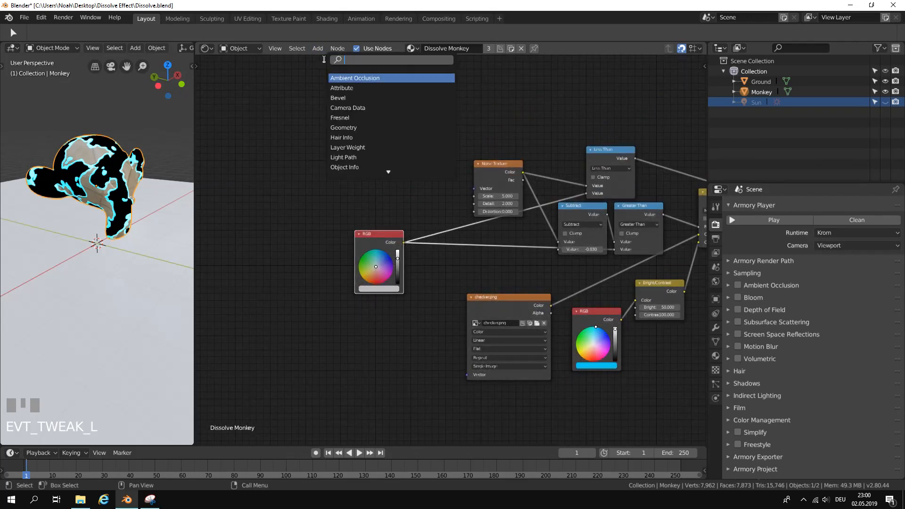
{"action": "type", "text": "color"}
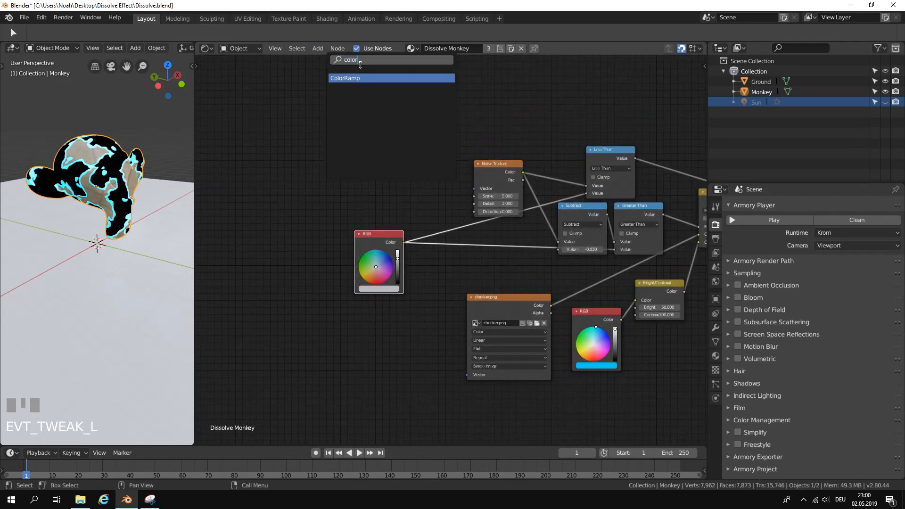
{"action": "left_click", "coordinate": [355, 79]}
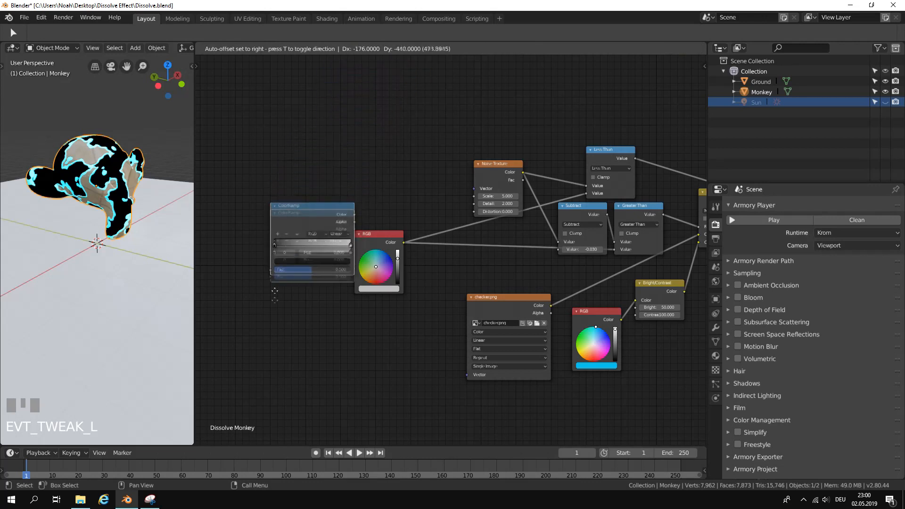
{"action": "left_click", "coordinate": [360, 423]}
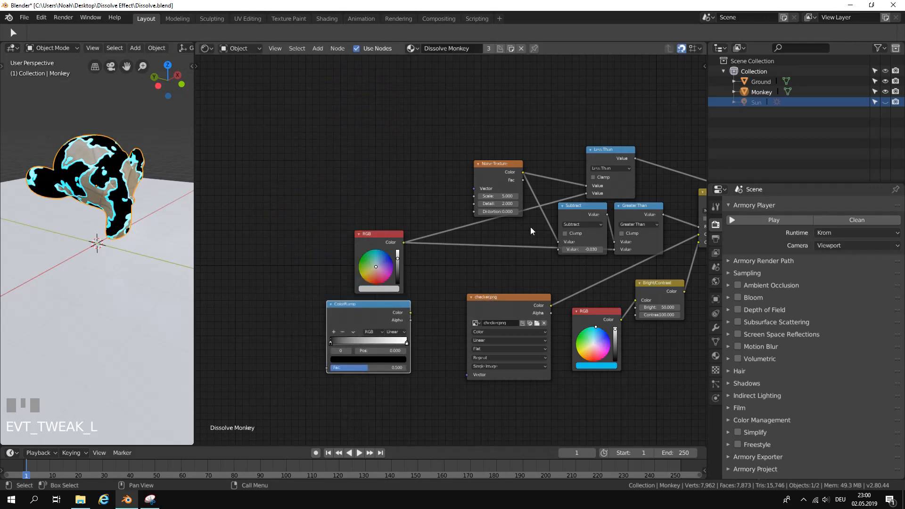
Move the grey RGB node aside and link the ColorRamp's Color output to the second Value inputs of Less Than and Greater Than.
{"action": "left_click_drag", "start_coordinate": [390, 233], "coordinate": [446, 248]}
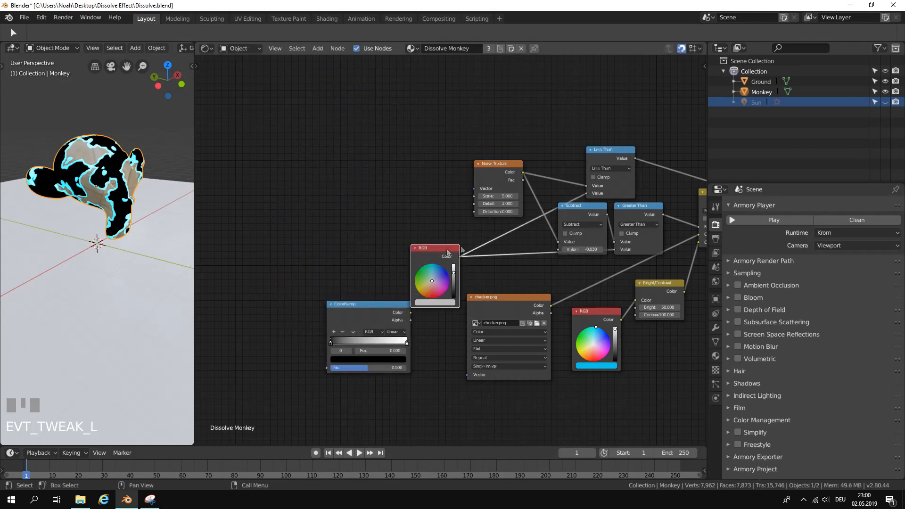
{"action": "left_click_drag", "start_coordinate": [587, 194], "coordinate": [364, 246]}
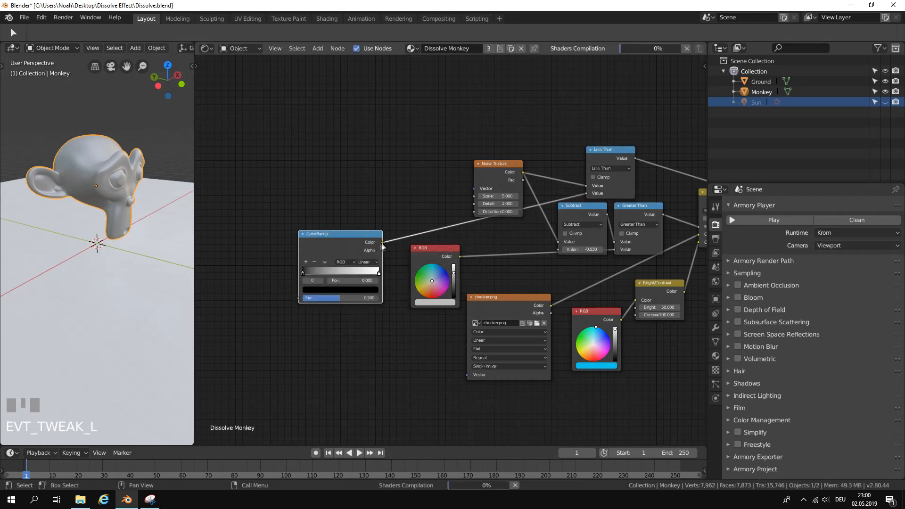
{"action": "left_click", "coordinate": [638, 209]}
{"action": "left_click_drag", "start_coordinate": [639, 209], "coordinate": [642, 225]}
{"action": "left_click_drag", "start_coordinate": [616, 258], "coordinate": [383, 245]}
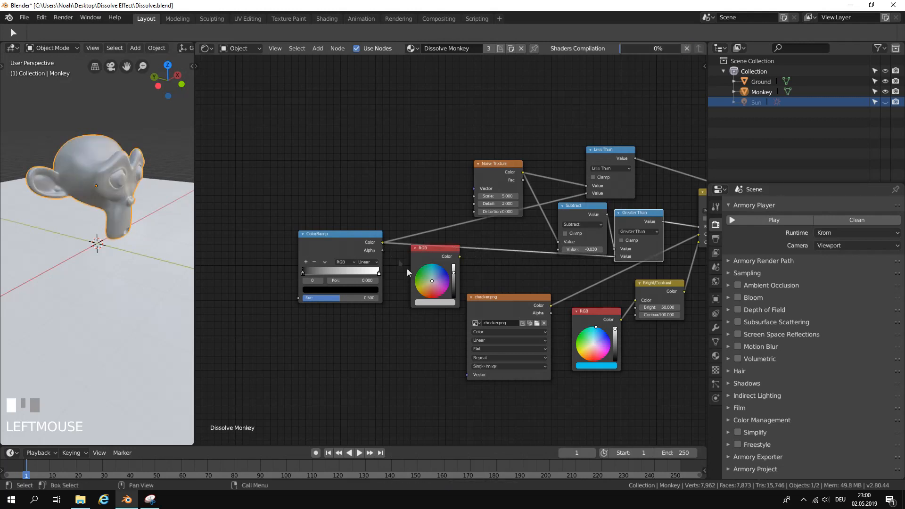
Delete the unused grey RGB node.
{"action": "left_click", "coordinate": [431, 250]}
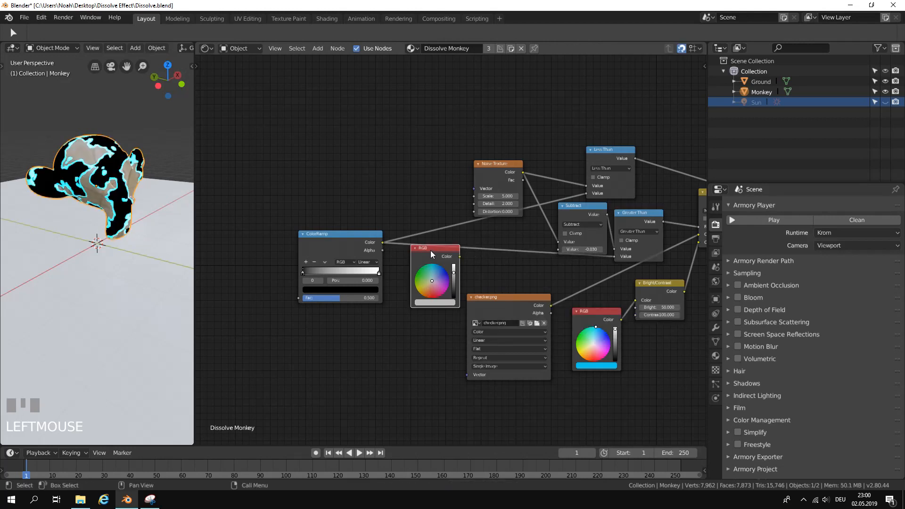
{"action": "left_click_drag", "start_coordinate": [431, 250], "coordinate": [350, 347]}
{"action": "key", "text": "x"}
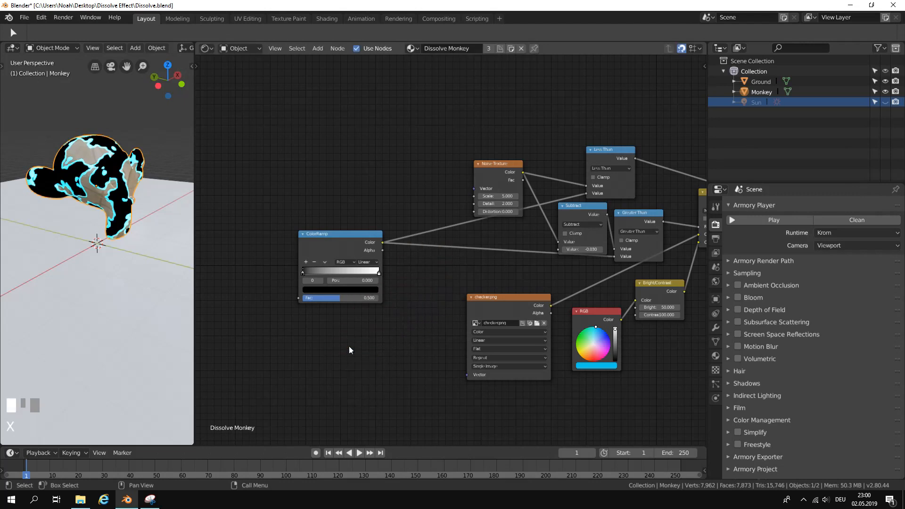
Place the ColorRamp under the Noise Texture and rearrange the checker.png, blue RGB and Bright/Contrast nodes below it.
{"action": "left_click_drag", "start_coordinate": [340, 240], "coordinate": [479, 233]}
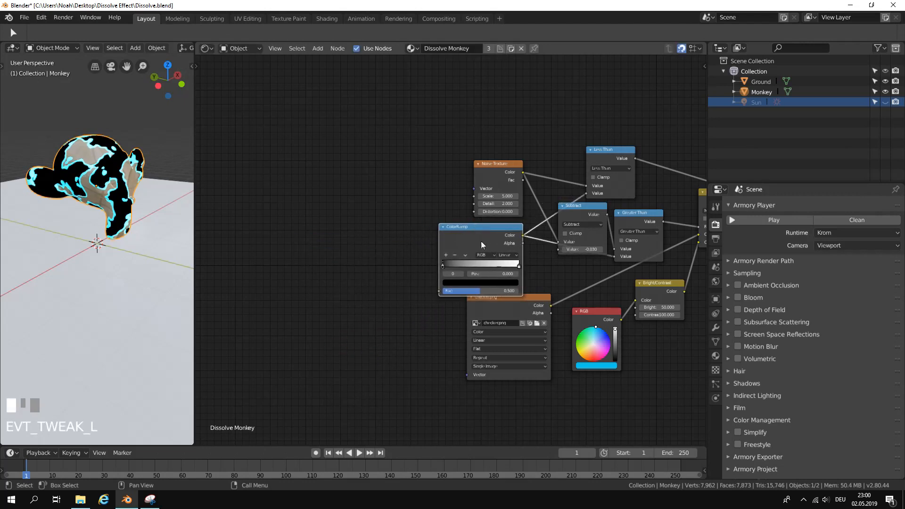
{"action": "scroll", "coordinate": [480, 269], "scroll_direction": "up", "scroll_amount": 1}
{"action": "middle_click_drag", "start_coordinate": [479, 268], "coordinate": [377, 233]}
{"action": "left_click_drag", "start_coordinate": [377, 244], "coordinate": [368, 270]}
{"action": "left_click_drag", "start_coordinate": [476, 262], "coordinate": [451, 297]}
{"action": "left_click_drag", "start_coordinate": [542, 226], "coordinate": [541, 242]}
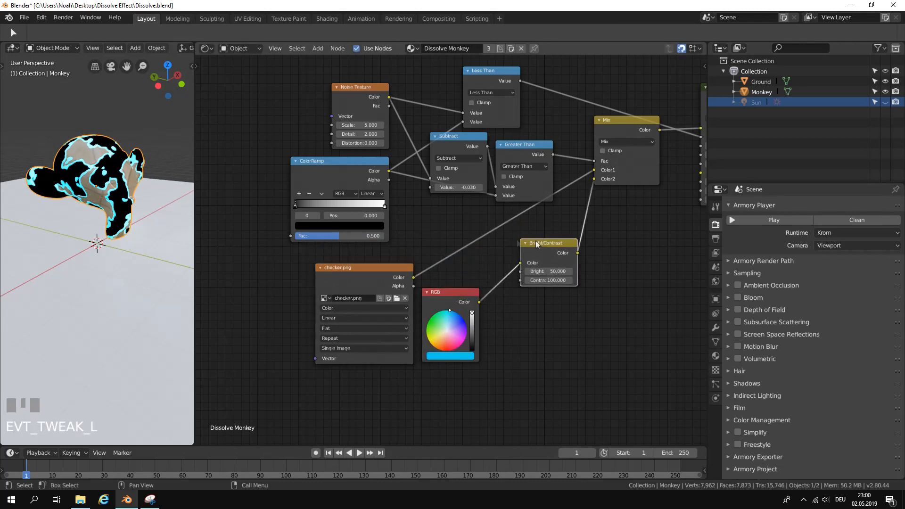
{"action": "left_click_drag", "start_coordinate": [328, 171], "coordinate": [345, 179]}
Flip the color ramp of the ColorRamp node so it runs from white to black.
{"action": "scroll", "coordinate": [403, 187], "scroll_direction": "up", "scroll_amount": 1}
{"action": "middle_click_drag", "start_coordinate": [402, 187], "coordinate": [507, 220]}
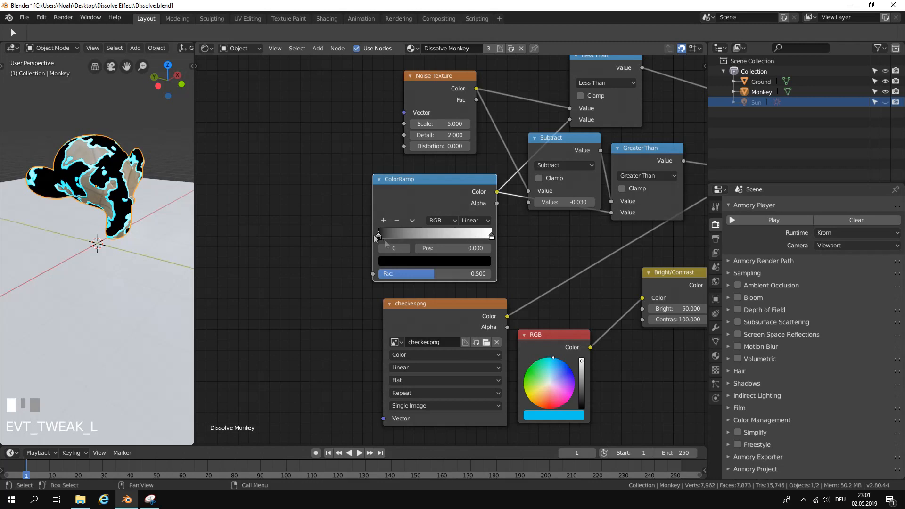
{"action": "scroll", "coordinate": [453, 248], "scroll_direction": "up", "scroll_amount": 1}
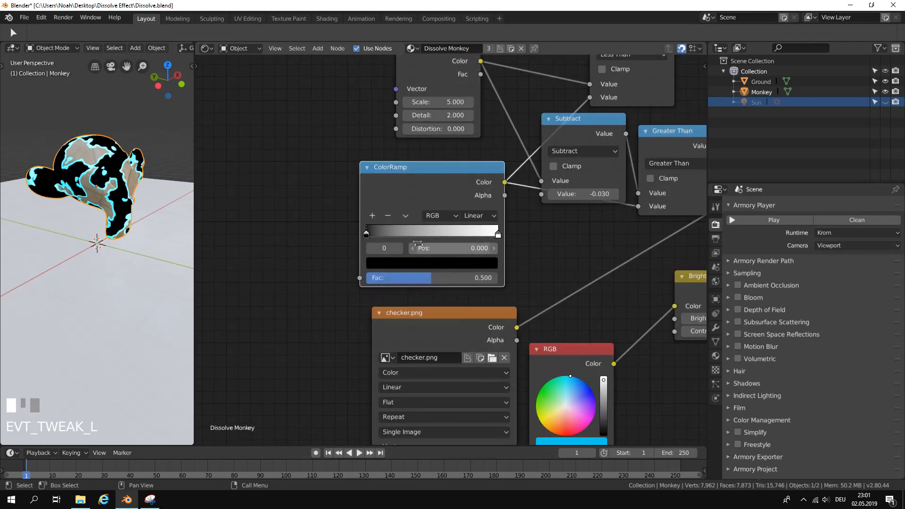
{"action": "left_click", "coordinate": [406, 216]}
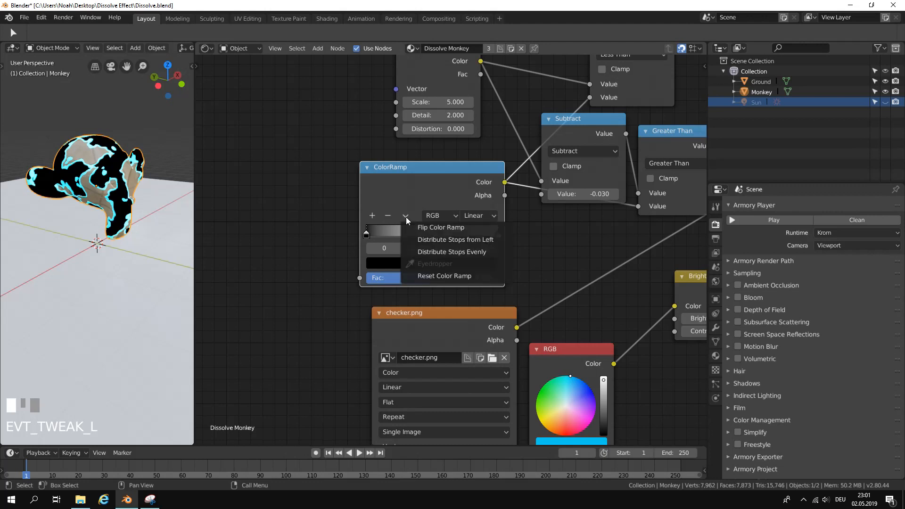
{"action": "left_click", "coordinate": [487, 228]}
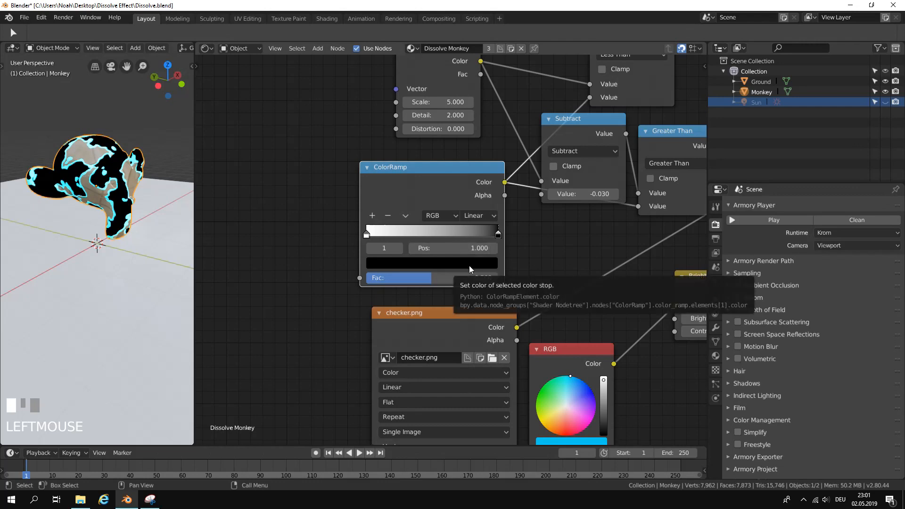
{"action": "scroll", "coordinate": [443, 259], "scroll_direction": "up", "scroll_amount": 3}
{"action": "middle_click_drag", "start_coordinate": [444, 258], "coordinate": [523, 265]}
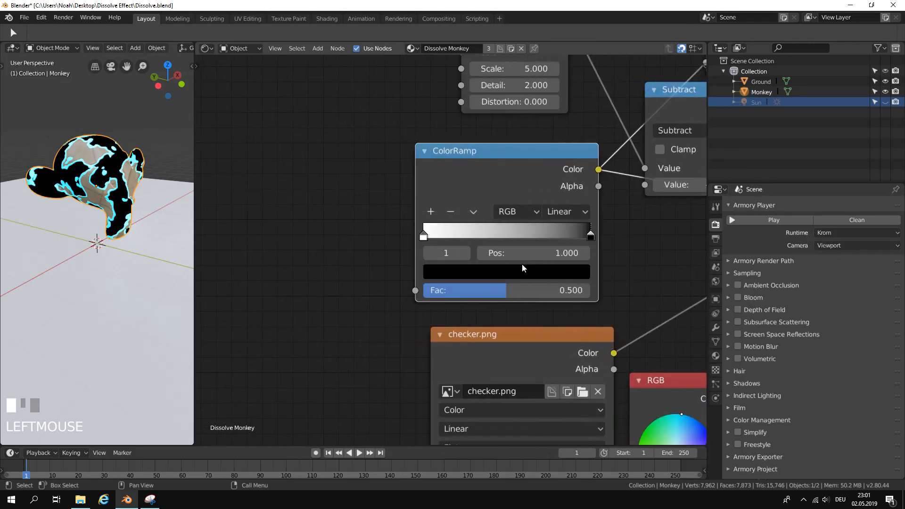
{"action": "mouse_move", "coordinate": [507, 290]}
{"action": "left_mouse_down"}
{"action": "mouse_move", "coordinate": [486, 290]}
{"action": "mouse_move", "coordinate": [505, 290]}
{"action": "left_mouse_up"}
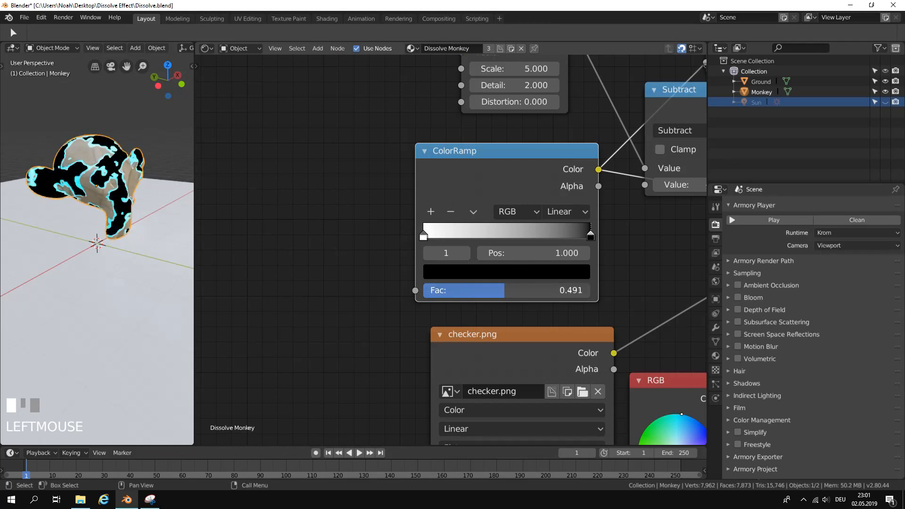
{"action": "right_click", "coordinate": [506, 290]}
{"action": "left_click_drag", "start_coordinate": [415, 290], "coordinate": [326, 278]}
{"action": "scroll", "coordinate": [326, 278], "scroll_direction": "down", "scroll_amount": 2}
{"action": "middle_click_drag", "start_coordinate": [327, 278], "coordinate": [375, 288]}
Add a Value node before the ColorRamp and connect its output to the ColorRamp's Fac input.
{"action": "left_click", "coordinate": [316, 48]}
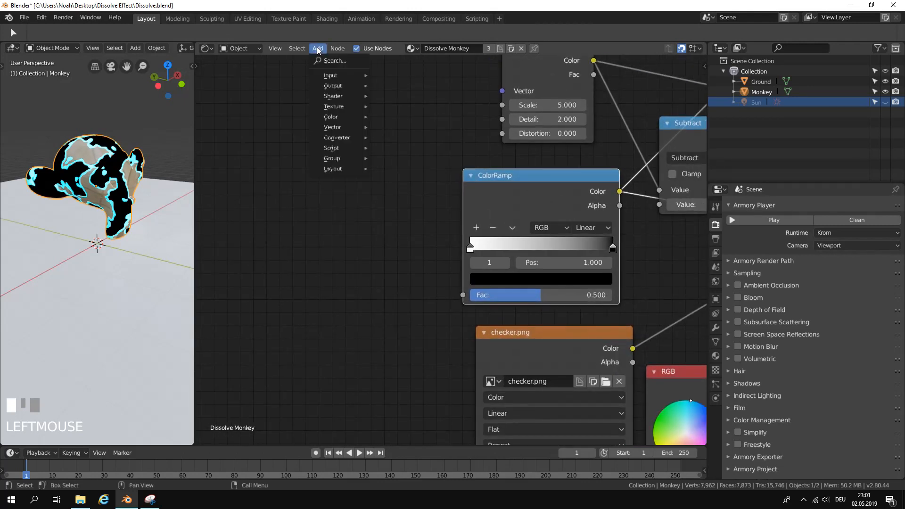
{"action": "left_click", "coordinate": [338, 61]}
{"action": "type", "text": "value"}
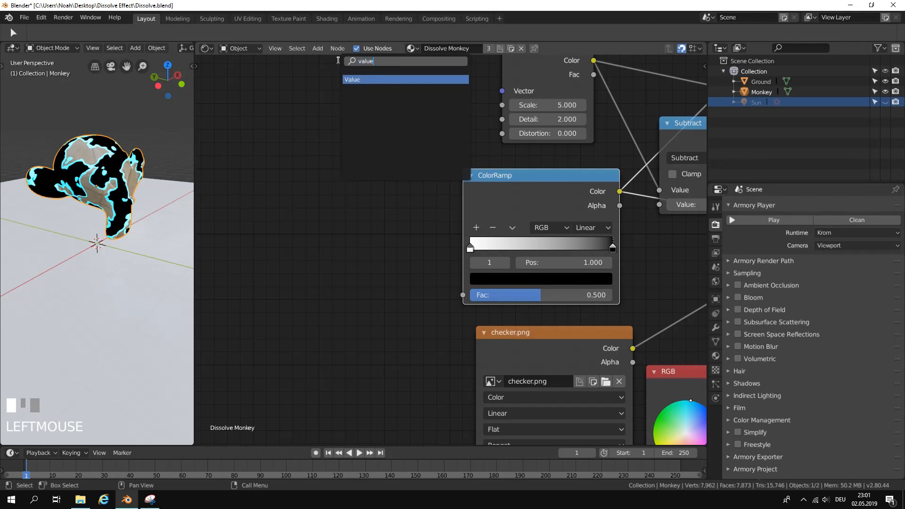
{"action": "key", "text": "Return"}
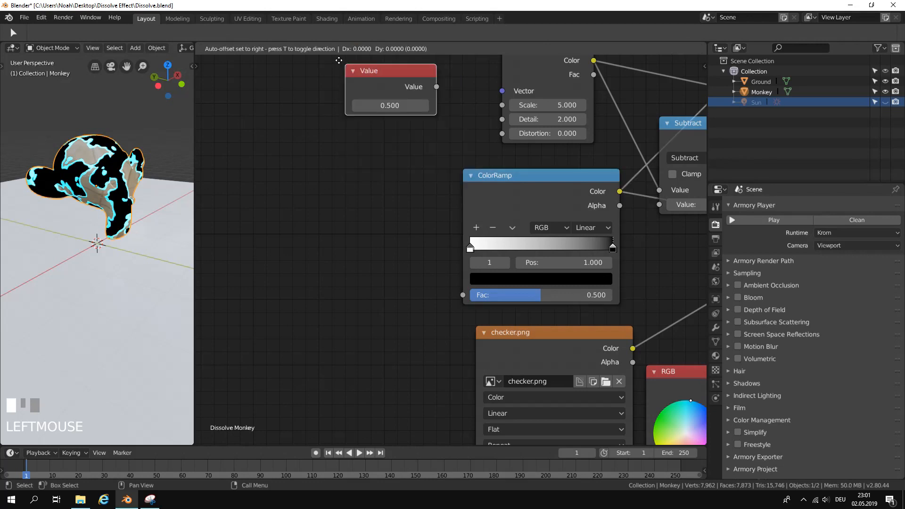
{"action": "left_click", "coordinate": [299, 257]}
{"action": "left_click_drag", "start_coordinate": [398, 283], "coordinate": [461, 296]}
Lower the Value node to 0 and raise it in steps of 0.1 to preview the dissolve on the monkey.
{"action": "mouse_move", "coordinate": [348, 302]}
{"action": "left_mouse_down"}
{"action": "mouse_move", "coordinate": [330, 303]}
{"action": "mouse_move", "coordinate": [396, 302]}
{"action": "mouse_move", "coordinate": [332, 304]}
{"action": "left_mouse_up"}
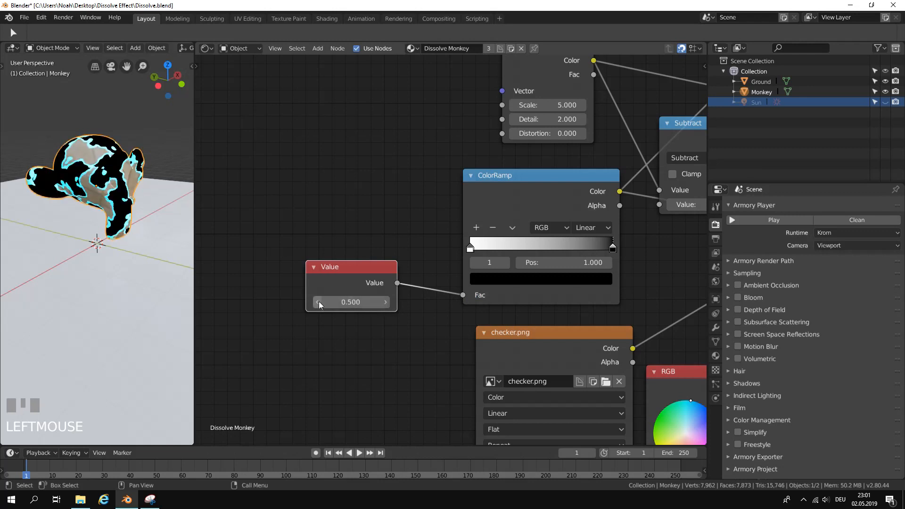
{"action": "left_click", "coordinate": [319, 304]}
{"action": "left_click", "coordinate": [319, 303]}
{"action": "left_click", "coordinate": [319, 302]}
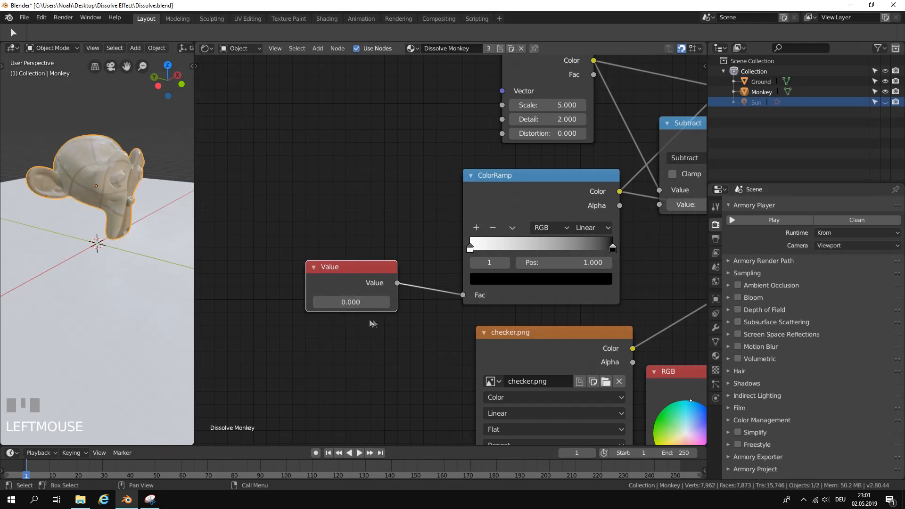
{"action": "scroll", "coordinate": [364, 321], "scroll_direction": "down", "scroll_amount": 2}
{"action": "left_click", "coordinate": [400, 294]}
{"action": "left_click", "coordinate": [400, 293]}
{"action": "left_click", "coordinate": [400, 293]}
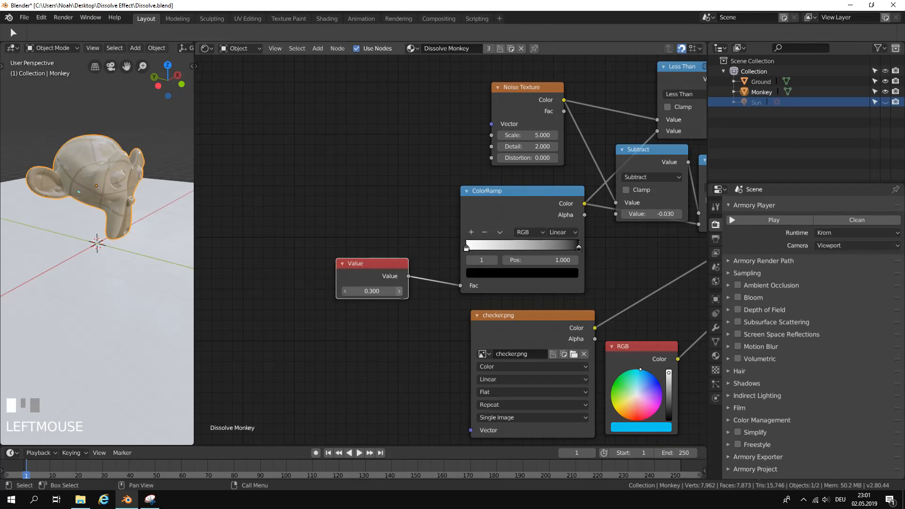
{"action": "left_click", "coordinate": [401, 296]}
{"action": "left_click", "coordinate": [400, 295]}
{"action": "left_click", "coordinate": [400, 295]}
{"action": "left_click", "coordinate": [400, 296]}
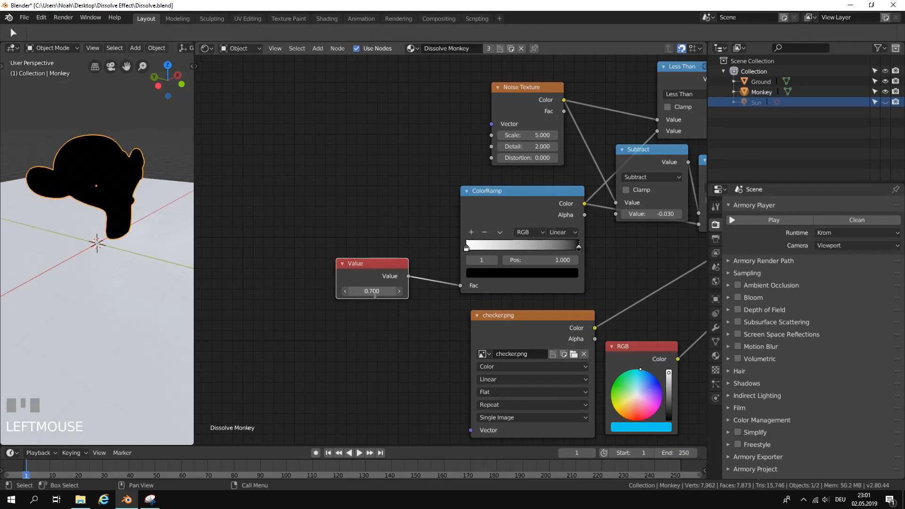
Reset the Value node to 0 and move it closer to the ColorRamp.
{"action": "left_click", "coordinate": [375, 294]}
{"action": "type", "text": "0"}
{"action": "key", "text": "Return"}
{"action": "scroll", "coordinate": [430, 281], "scroll_direction": "down", "scroll_amount": 1}
{"action": "left_click_drag", "start_coordinate": [397, 264], "coordinate": [413, 255]}
{"action": "middle_click_drag", "start_coordinate": [515, 267], "coordinate": [528, 245]}
{"action": "scroll", "coordinate": [398, 272], "scroll_direction": "up", "scroll_amount": 2}
Raise the Value node to 0.4, check the dissolve in the Armory player, and close the player.
{"action": "left_click", "coordinate": [383, 265]}
{"action": "left_click", "coordinate": [383, 265]}
{"action": "left_click", "coordinate": [383, 265]}
{"action": "left_click", "coordinate": [382, 264]}
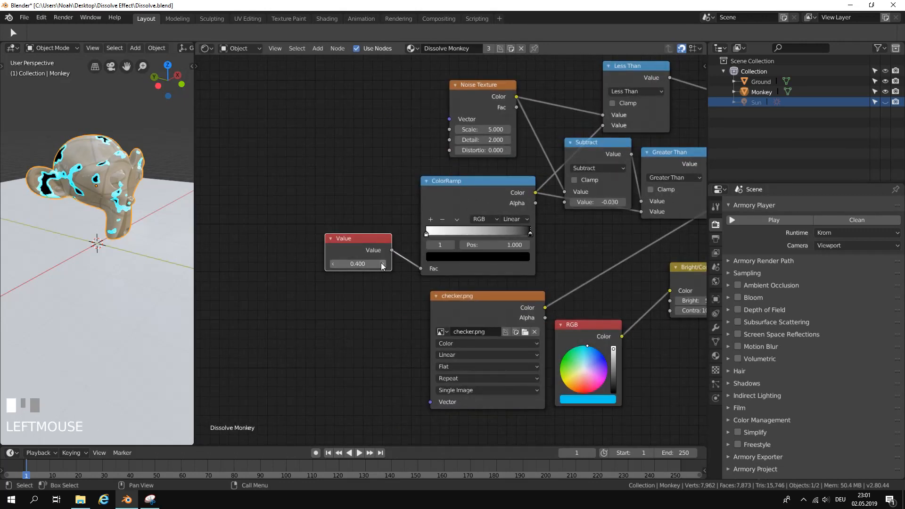
{"action": "left_click", "coordinate": [776, 220]}
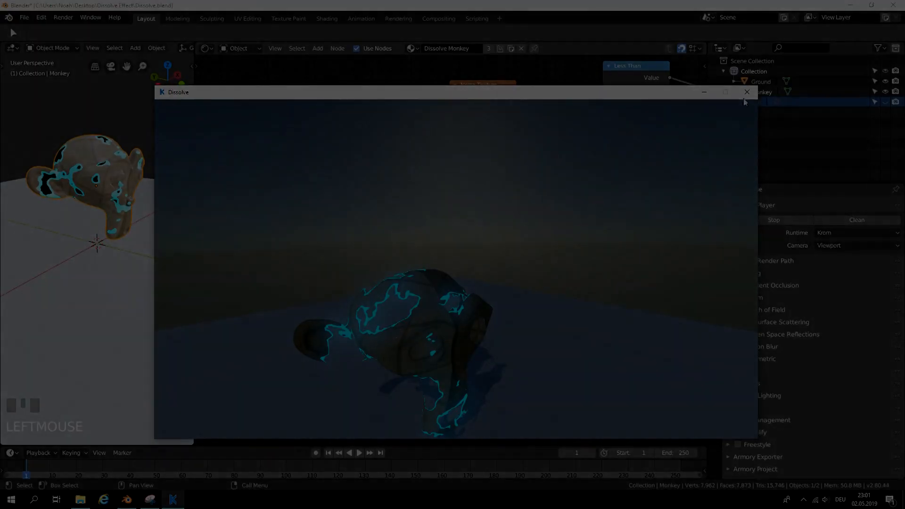
{"action": "left_click", "coordinate": [747, 92]}
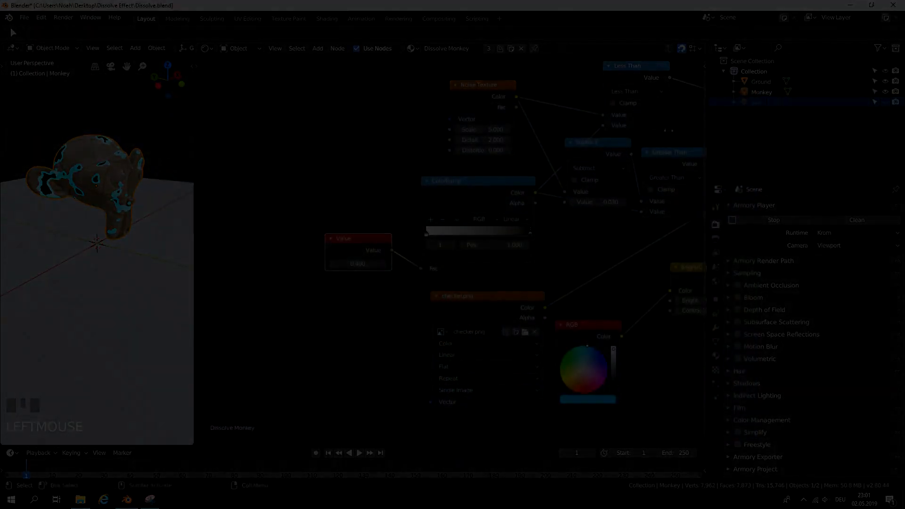
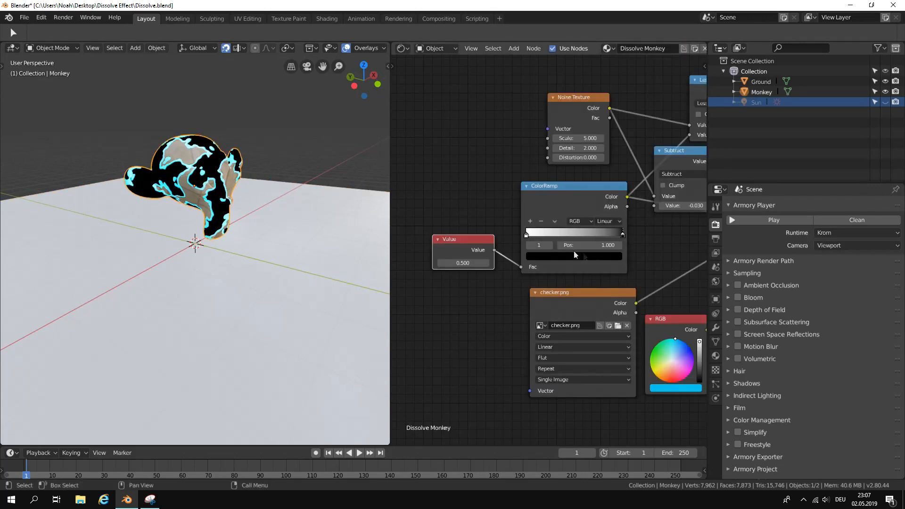
Add a new trait of type Nodes to the Monkey object's Armory Traits.
{"action": "left_click", "coordinate": [717, 299]}
{"action": "left_click", "coordinate": [734, 221]}
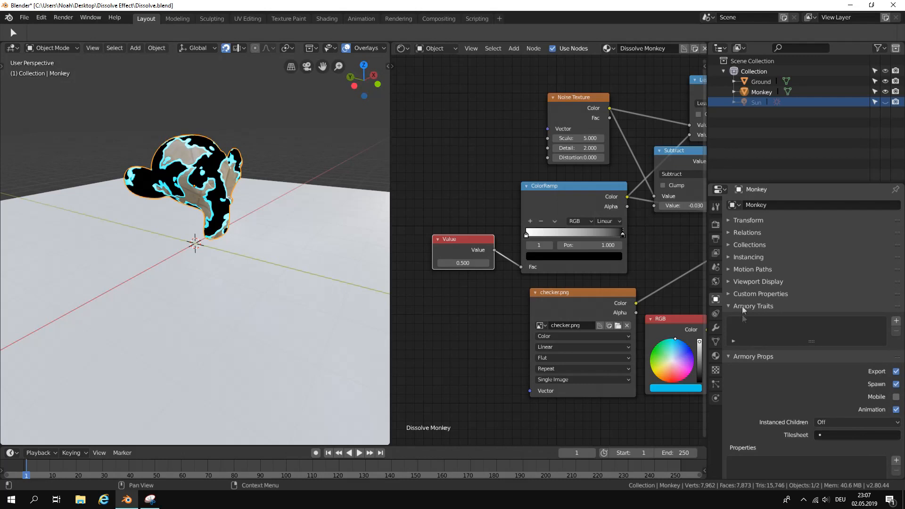
{"action": "left_click", "coordinate": [742, 357]}
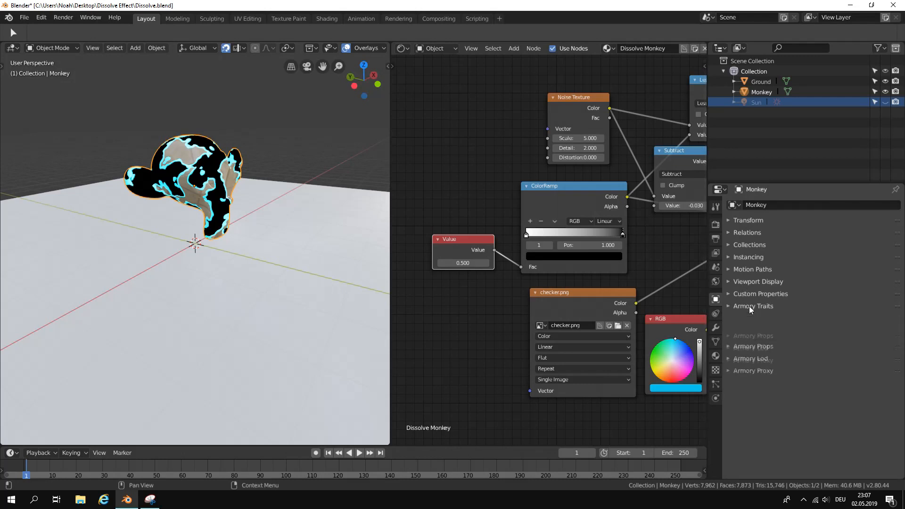
{"action": "left_click", "coordinate": [897, 321]}
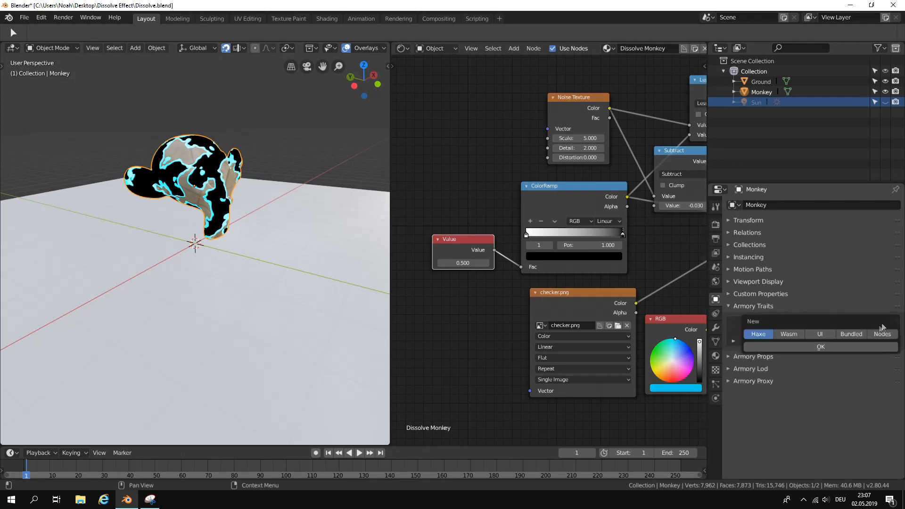
{"action": "left_click", "coordinate": [878, 335]}
{"action": "left_click", "coordinate": [880, 348]}
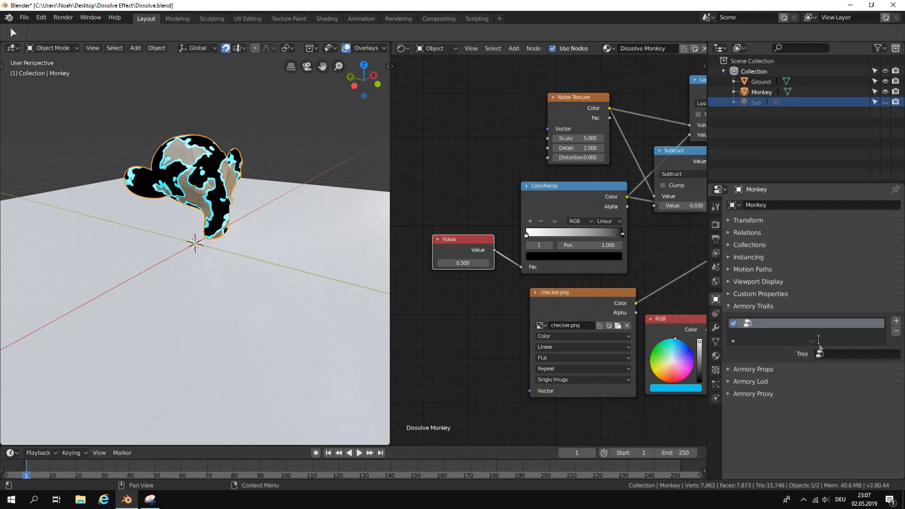
{"action": "left_click", "coordinate": [823, 354]}
{"action": "left_click", "coordinate": [826, 349]}
{"action": "left_click", "coordinate": [830, 354]}
{"action": "left_click", "coordinate": [837, 360]}
Switch the shader node area to the Logic Node Editor, widen it, and create a new node tree named "Dissolve controller".
{"action": "left_click", "coordinate": [403, 48]}
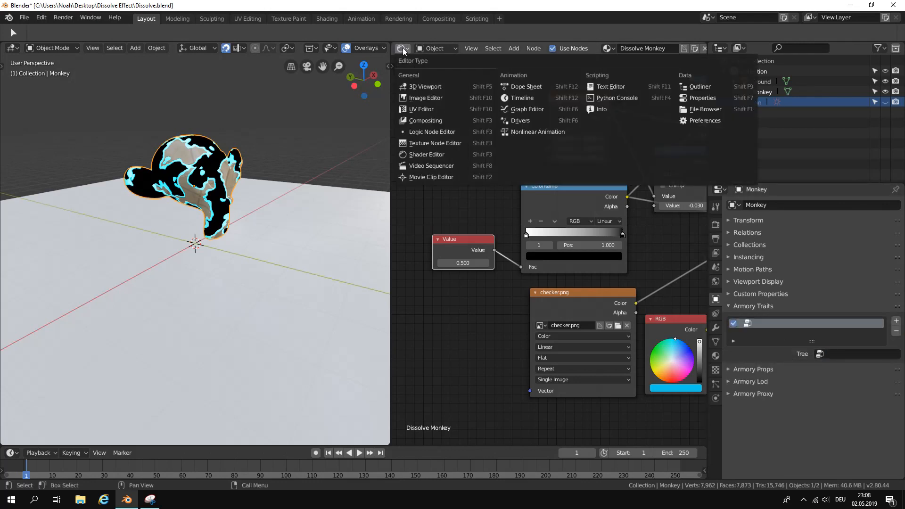
{"action": "left_click", "coordinate": [447, 130]}
{"action": "left_click_drag", "start_coordinate": [391, 104], "coordinate": [313, 100]}
{"action": "left_click", "coordinate": [499, 46]}
{"action": "left_click", "coordinate": [512, 52]}
{"action": "type", "text": "Dissolve co"}
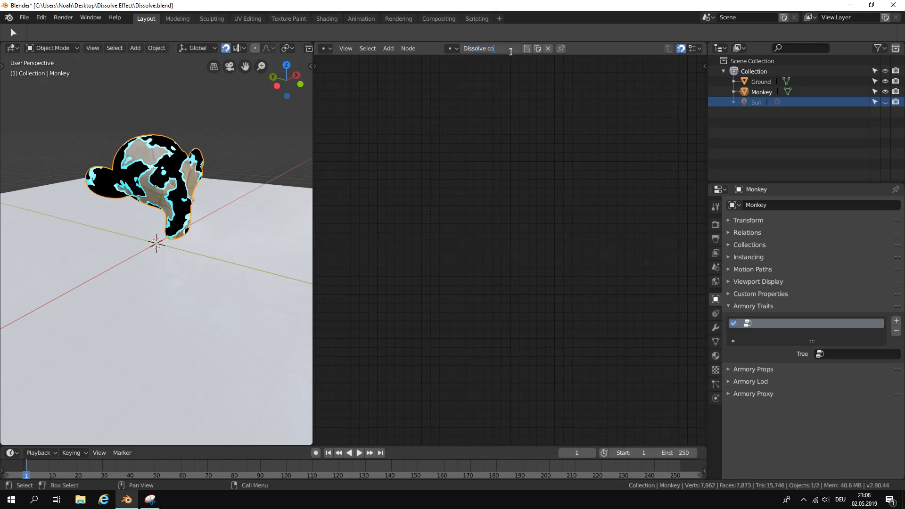
{"action": "type", "text": "ntroller"}
{"action": "key", "text": "Return"}
Assign the Dissolve controller tree to the Monkey's new trait and save the file.
{"action": "left_click", "coordinate": [837, 354]}
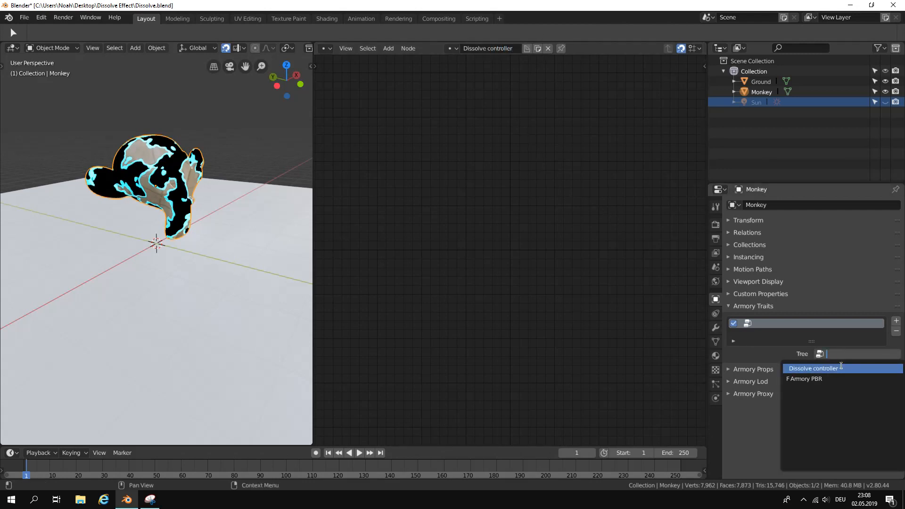
{"action": "left_click", "coordinate": [842, 365]}
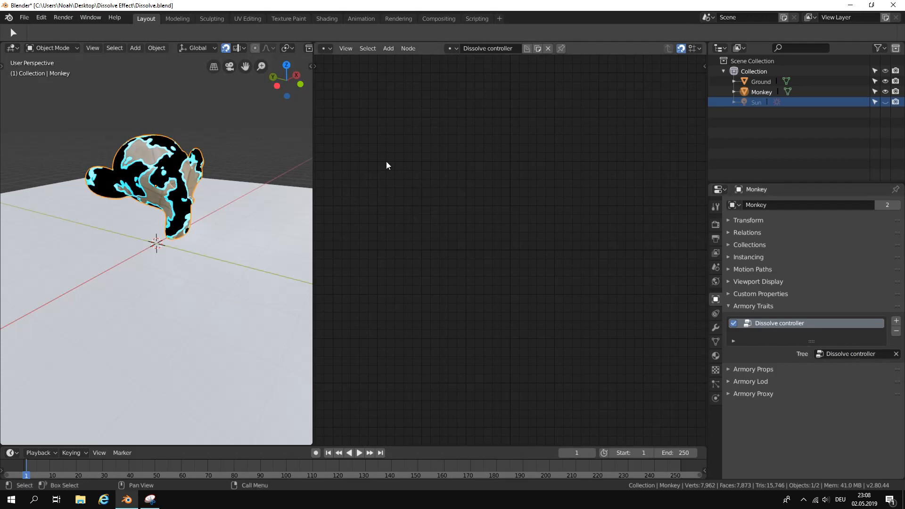
{"action": "left_click", "coordinate": [23, 17]}
{"action": "left_click", "coordinate": [37, 96]}
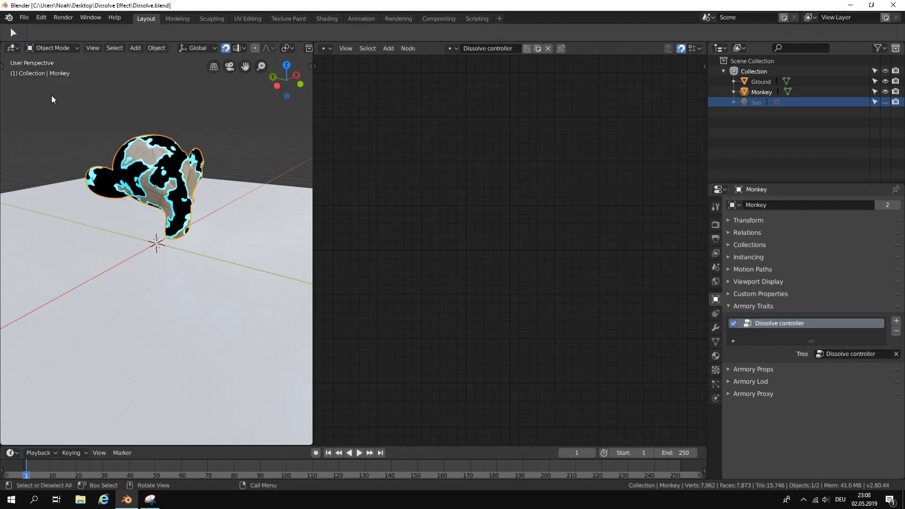
Add an On Keyboard node to the Dissolve controller tree and set its key to 1.
{"action": "scroll", "coordinate": [433, 156], "scroll_direction": "down", "scroll_amount": 1}
{"action": "middle_click_drag", "start_coordinate": [433, 156], "coordinate": [467, 156]}
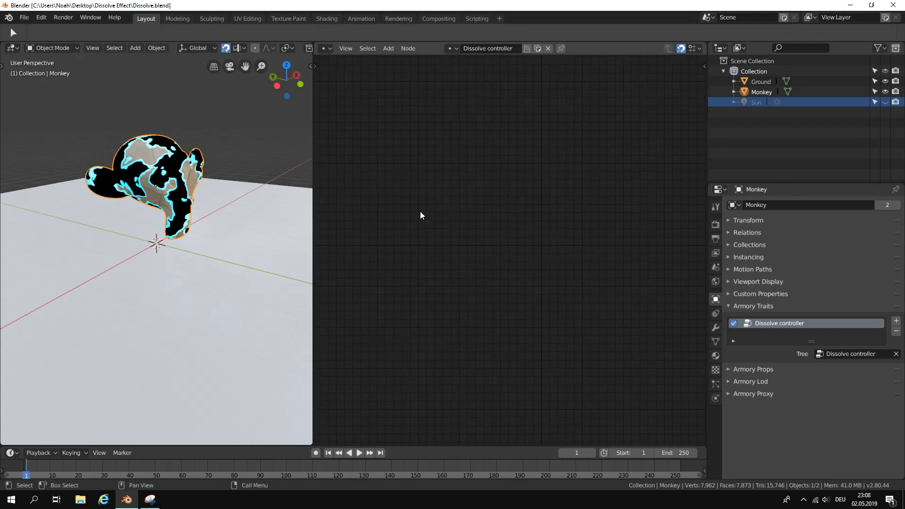
{"action": "left_click", "coordinate": [388, 48]}
{"action": "left_click", "coordinate": [402, 61]}
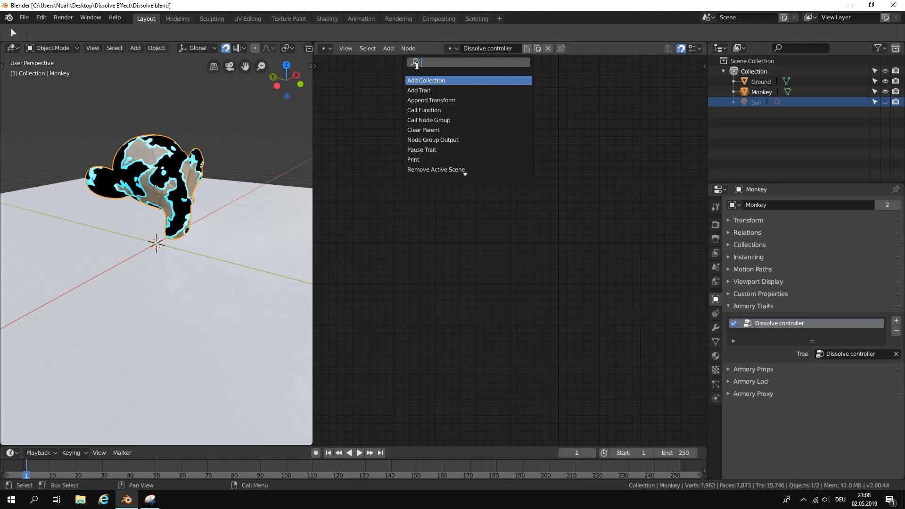
{"action": "type", "text": "on key"}
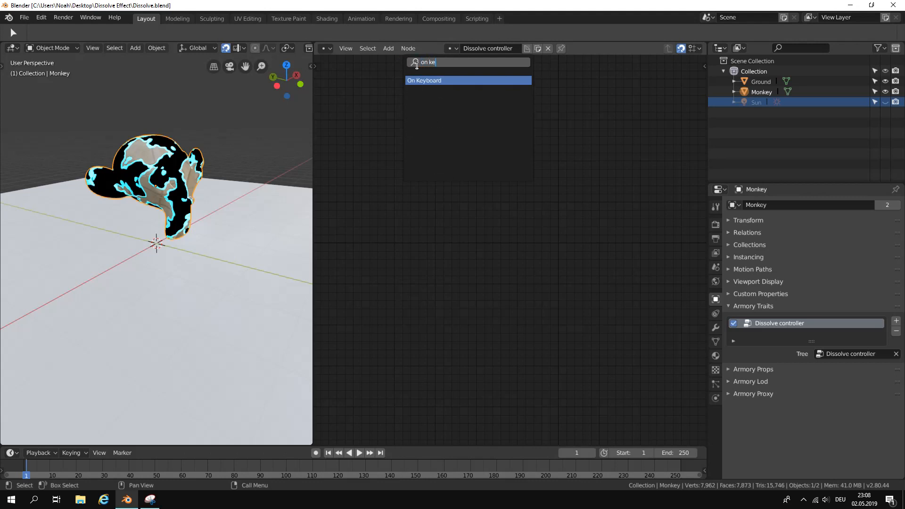
{"action": "key", "text": "Return"}
{"action": "left_click", "coordinate": [418, 211]}
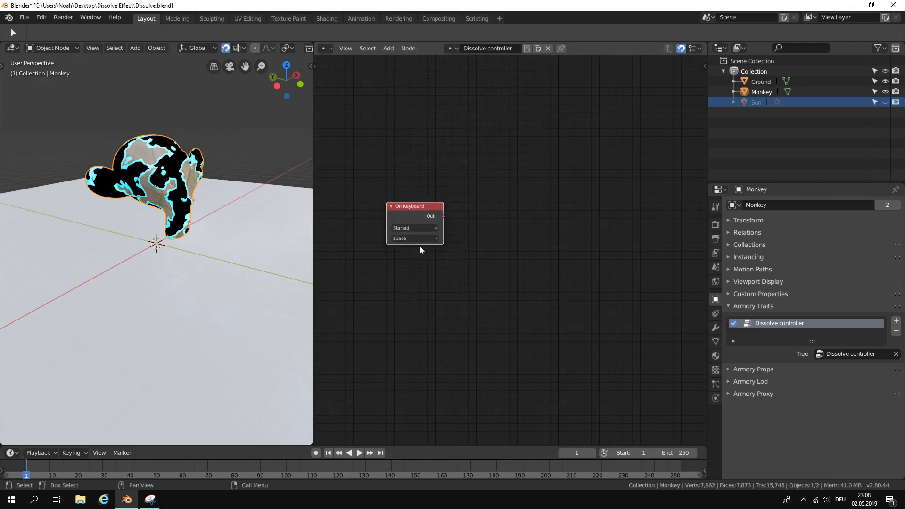
{"action": "scroll", "coordinate": [410, 240], "scroll_direction": "up", "scroll_amount": 1}
{"action": "left_click", "coordinate": [397, 235]}
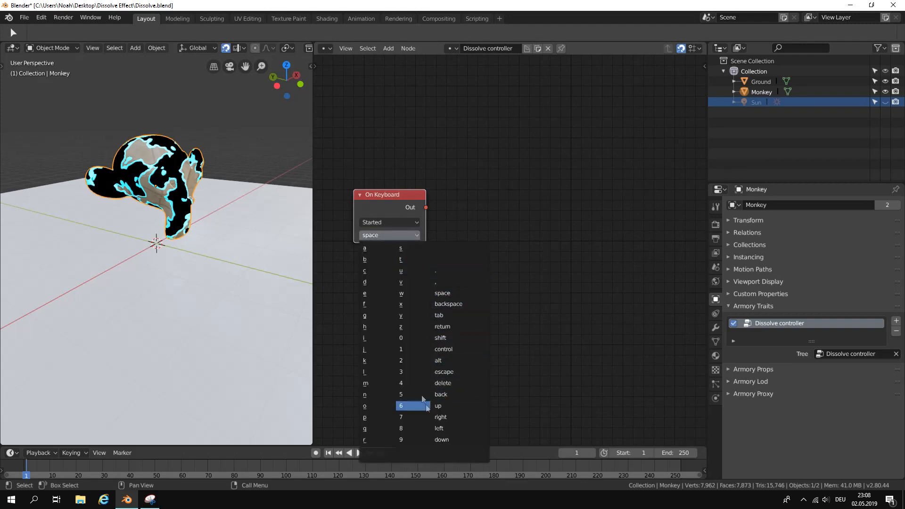
{"action": "left_click", "coordinate": [419, 348]}
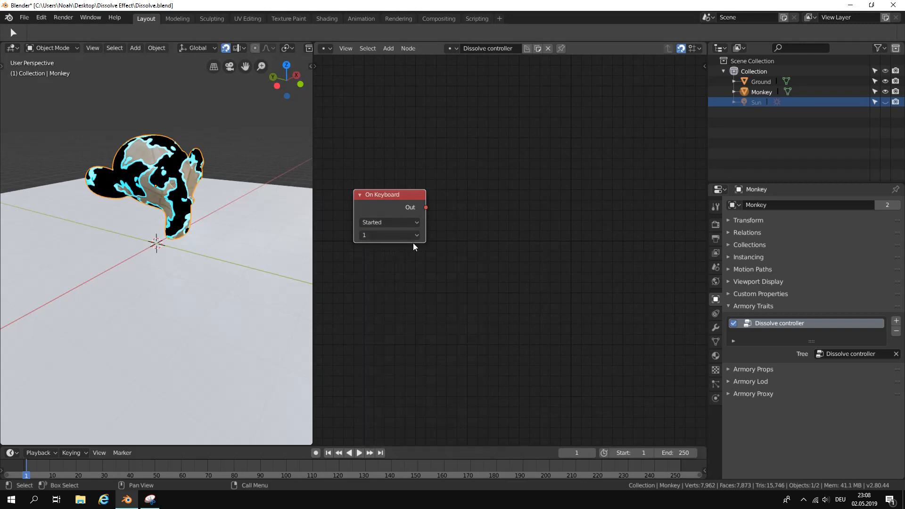
Add a widened Timer node to the right of the On Keyboard node and connect the keyboard's Out to the Timer's Start.
{"action": "mouse_move", "coordinate": [472, 233]}
{"action": "middle_mouse_down"}
{"action": "mouse_move", "coordinate": [420, 241]}
{"action": "mouse_move", "coordinate": [461, 230]}
{"action": "middle_mouse_up"}
{"action": "scroll", "coordinate": [426, 240], "scroll_direction": "down", "scroll_amount": 1}
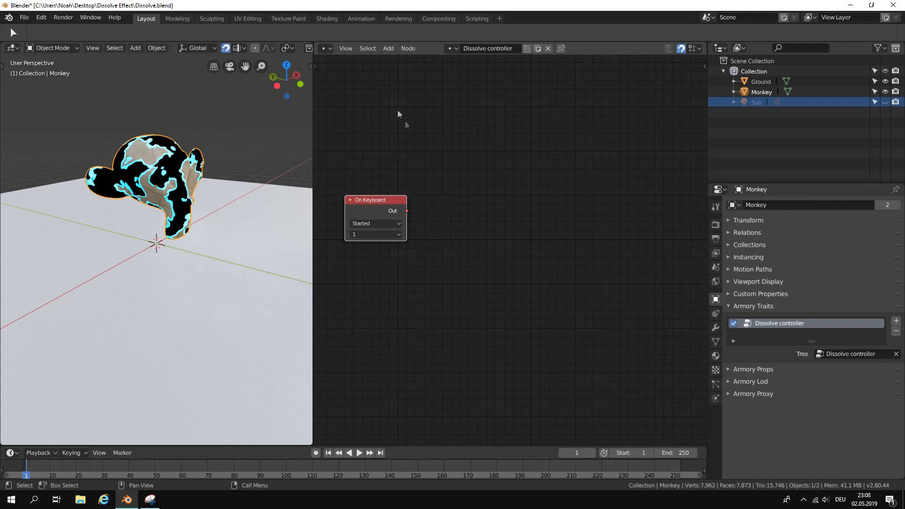
{"action": "left_click", "coordinate": [388, 49]}
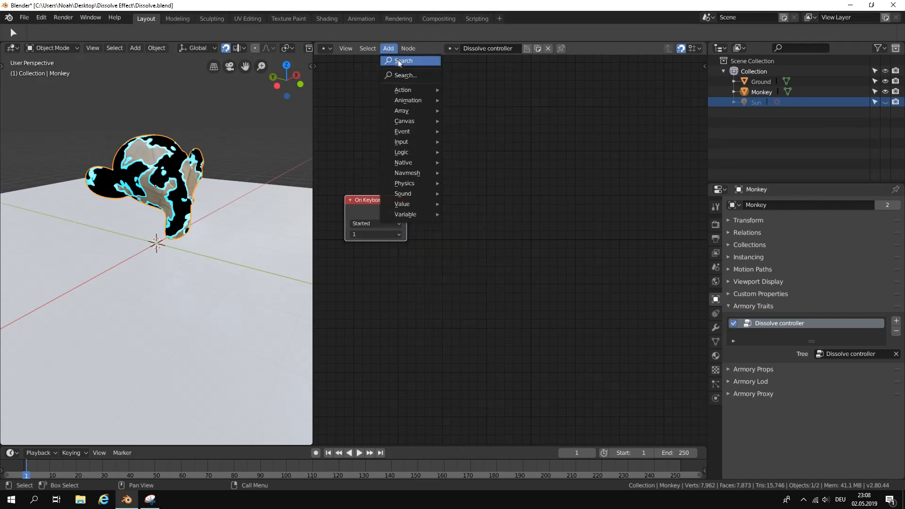
{"action": "left_click", "coordinate": [399, 60]}
{"action": "type", "text": "time"}
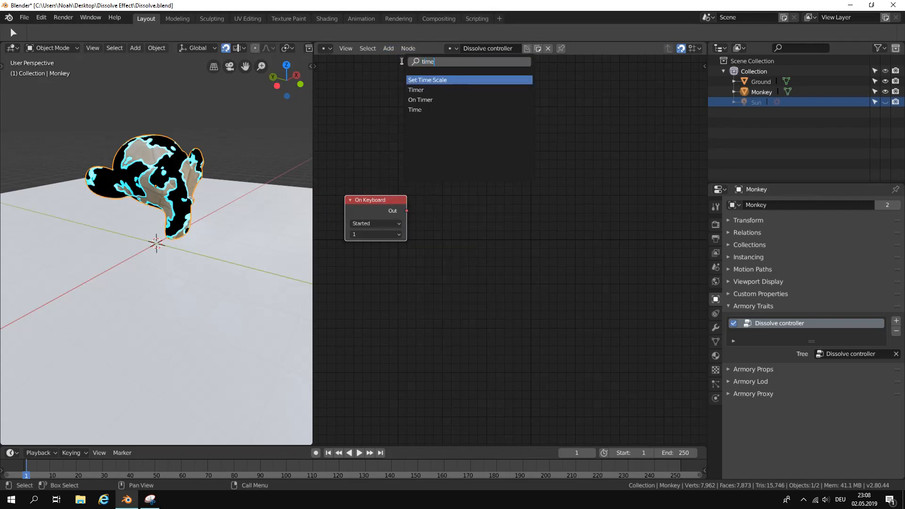
{"action": "left_click", "coordinate": [430, 93]}
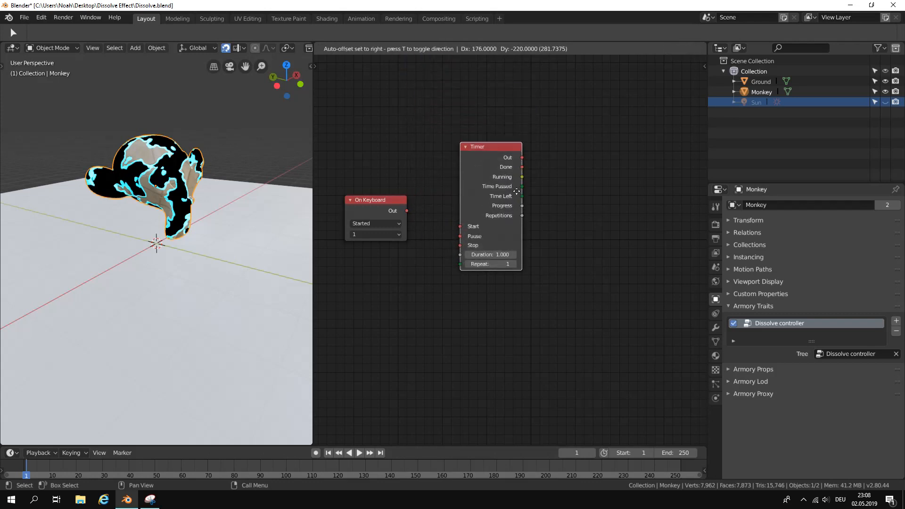
{"action": "left_click", "coordinate": [494, 182]}
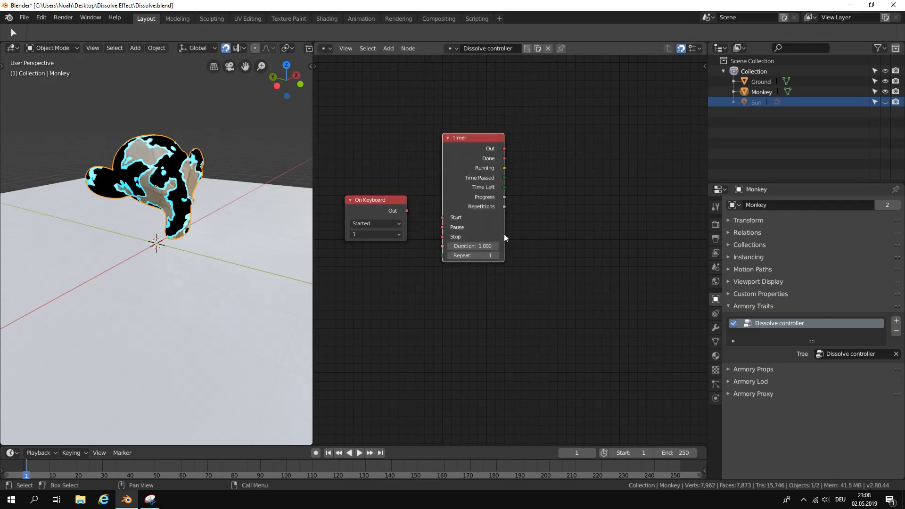
{"action": "left_click_drag", "start_coordinate": [505, 235], "coordinate": [519, 234]}
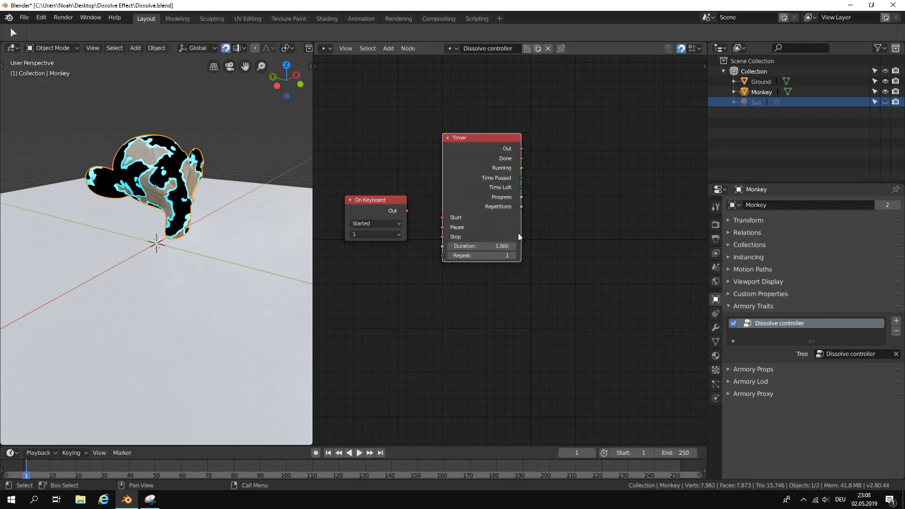
{"action": "left_click_drag", "start_coordinate": [406, 210], "coordinate": [421, 175]}
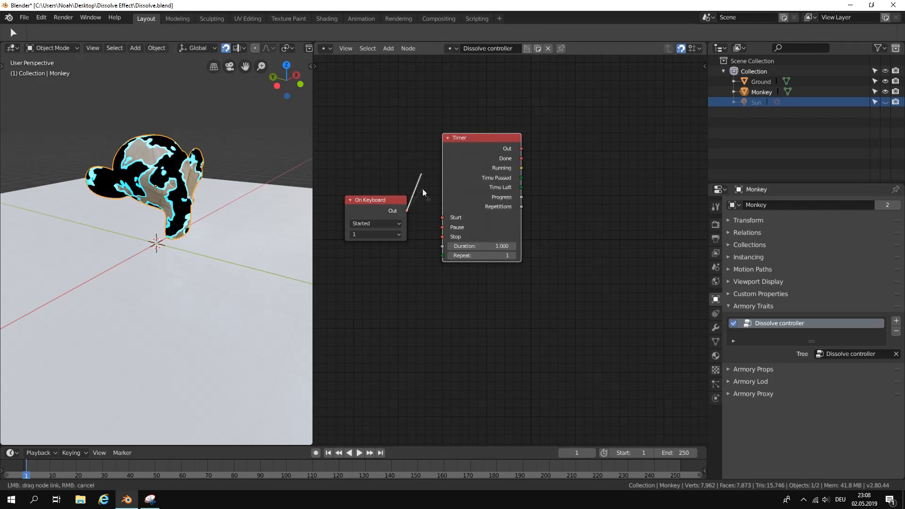
{"action": "left_click_drag", "start_coordinate": [446, 217], "coordinate": [446, 218]}
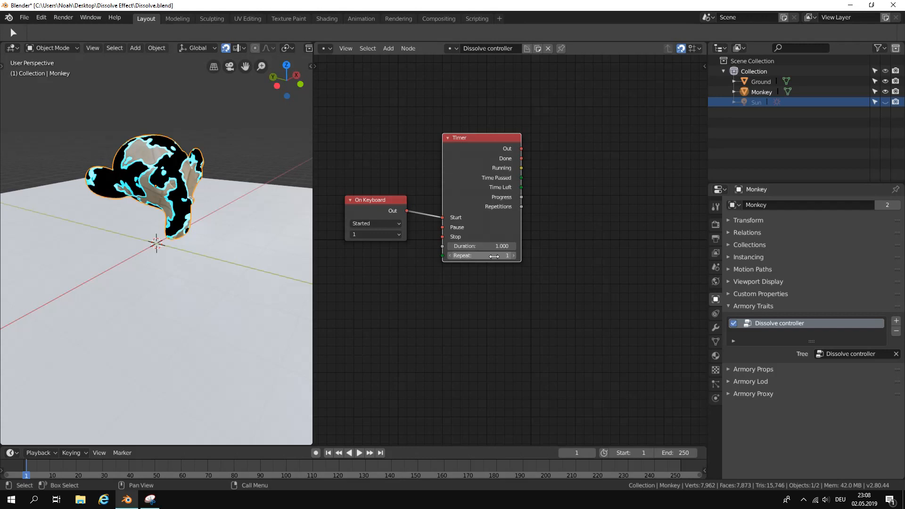
Set the Timer node's Repeat to 0 and its Duration to 0.001.
{"action": "scroll", "coordinate": [517, 289], "scroll_direction": "up", "scroll_amount": 2}
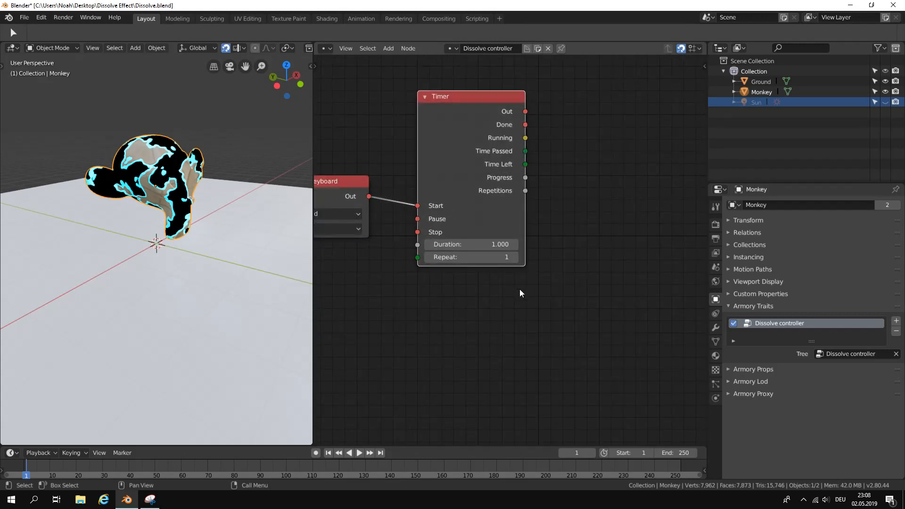
{"action": "left_click", "coordinate": [428, 259]}
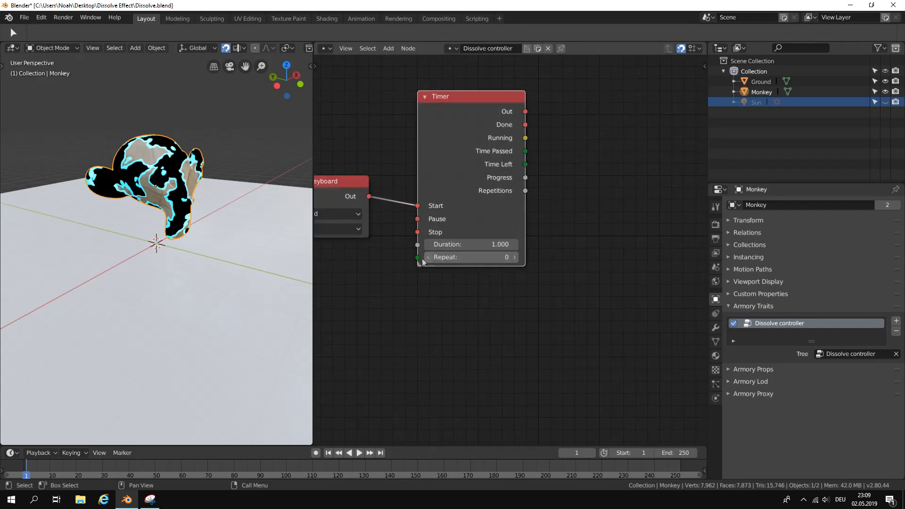
{"action": "left_click", "coordinate": [484, 245]}
{"action": "type", "text": "0"}
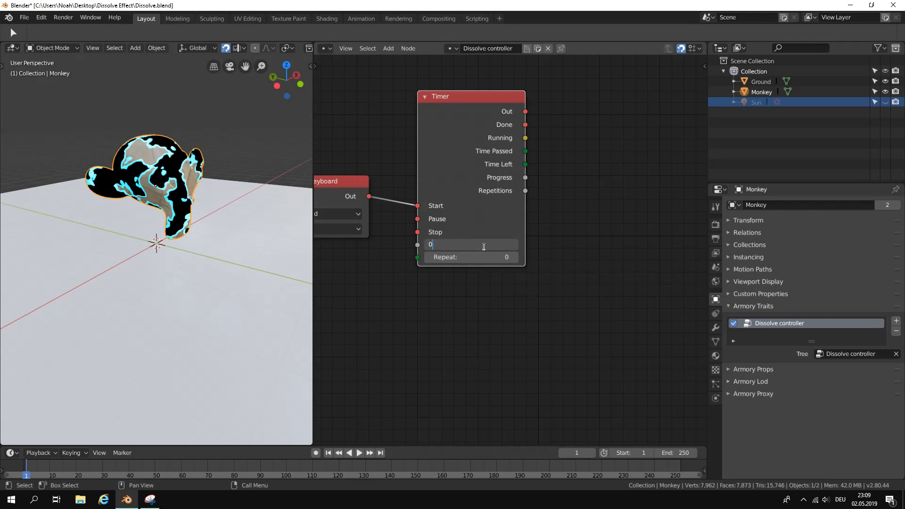
{"action": "type", "text": ".001"}
{"action": "key", "text": "Return"}
Add a Set Material Value Param node to the right of the Timer node and widen it.
{"action": "scroll", "coordinate": [555, 238], "scroll_direction": "down", "scroll_amount": 2}
{"action": "middle_click_drag", "start_coordinate": [564, 205], "coordinate": [510, 204]}
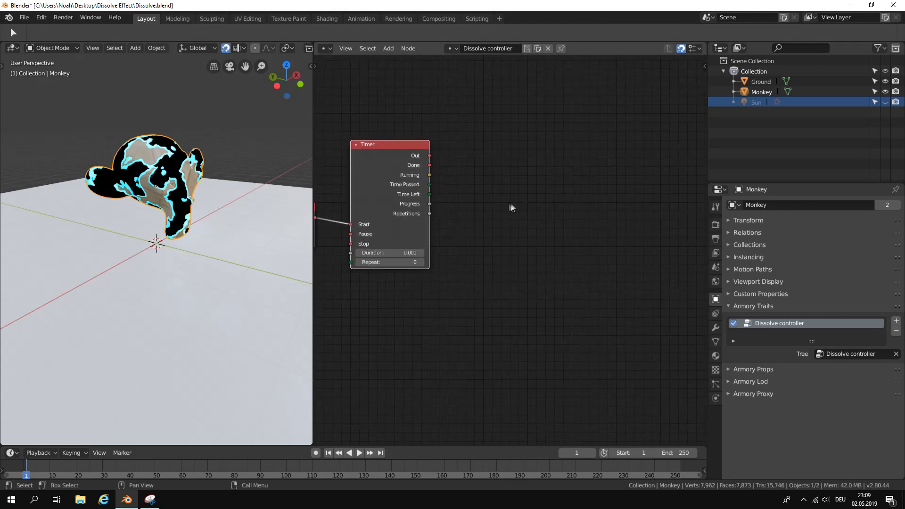
{"action": "left_click", "coordinate": [386, 49]}
{"action": "left_click", "coordinate": [398, 62]}
{"action": "type", "text": "set"}
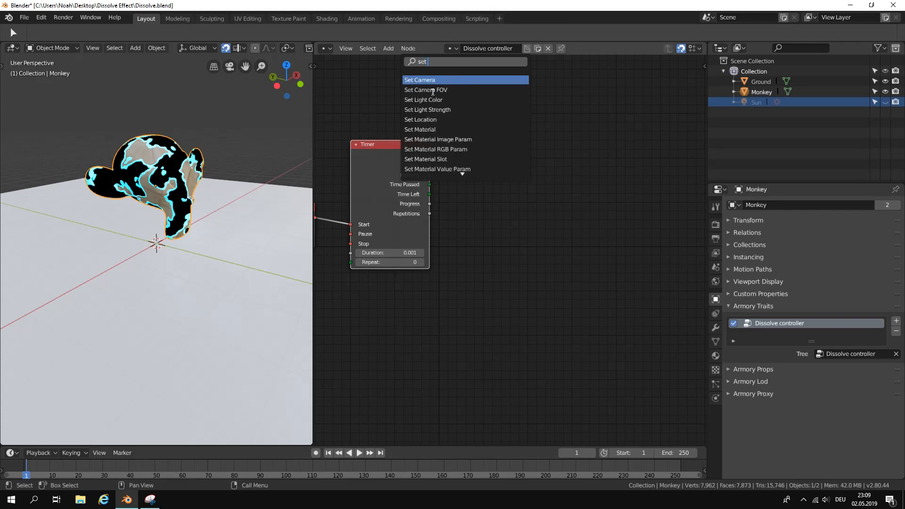
{"action": "type", "text": " val"}
{"action": "key", "text": "BackSpace"}
{"action": "key", "text": "BackSpace"}
{"action": "key", "text": "BackSpace"}
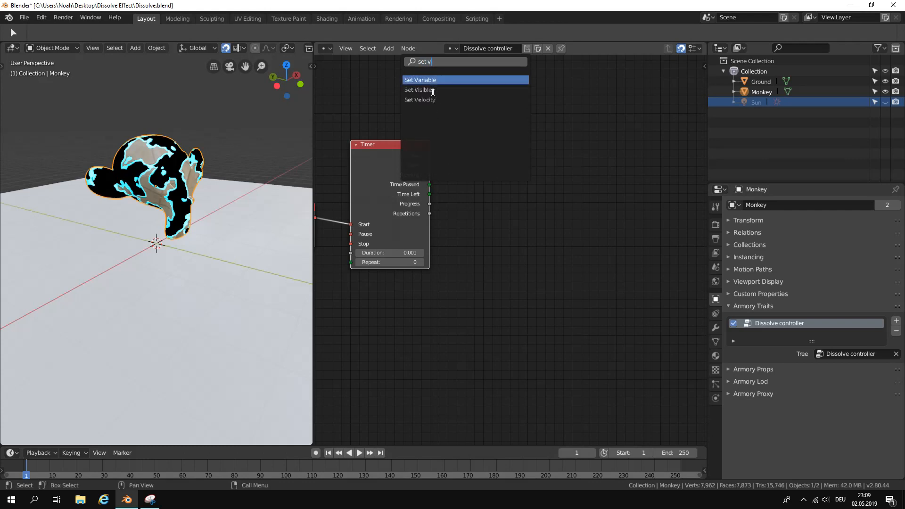
{"action": "type", "text": "para"}
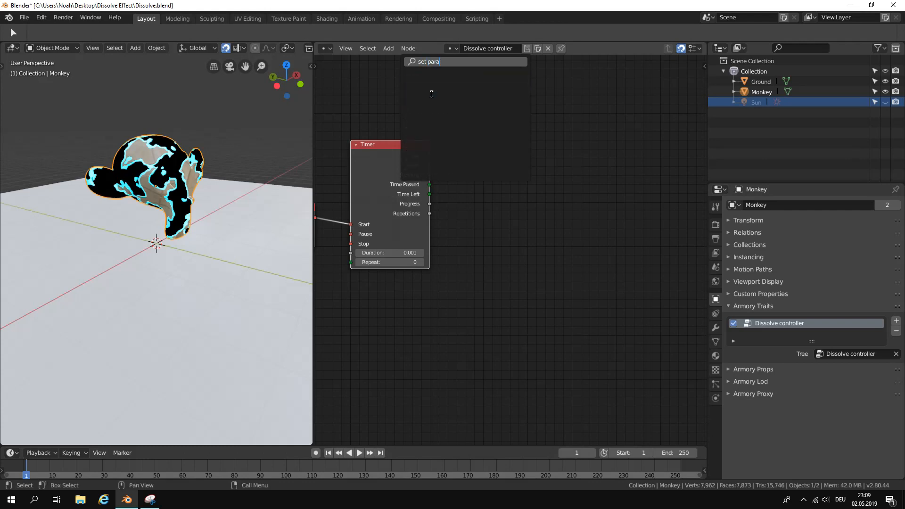
{"action": "key", "text": "BackSpace"}
{"action": "key", "text": "BackSpace"}
{"action": "key", "text": "BackSpace"}
{"action": "key", "text": "BackSpace"}
{"action": "key", "text": "BackSpace"}
{"action": "key", "text": "BackSpace"}
{"action": "key", "text": "BackSpace"}
{"action": "key", "text": "BackSpace"}
{"action": "type", "text": "pa"}
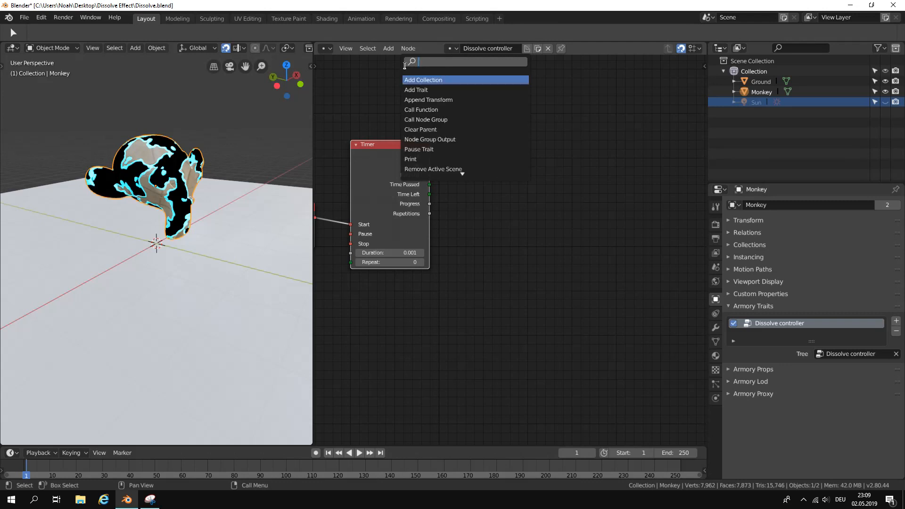
{"action": "type", "text": "ram"}
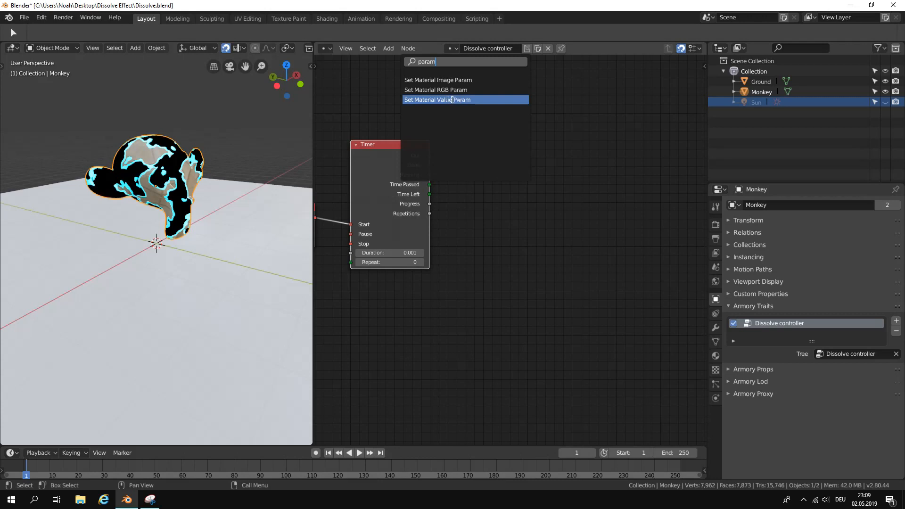
{"action": "left_click", "coordinate": [487, 100]}
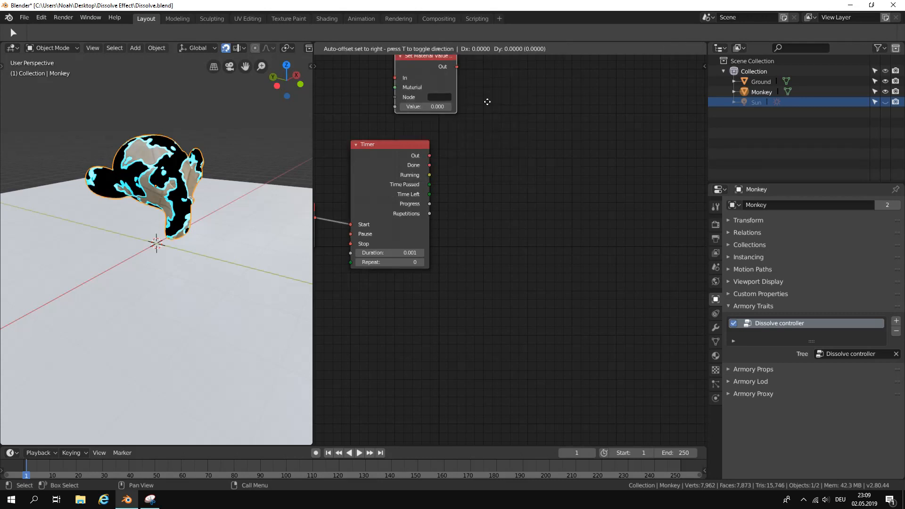
{"action": "left_click", "coordinate": [617, 218]}
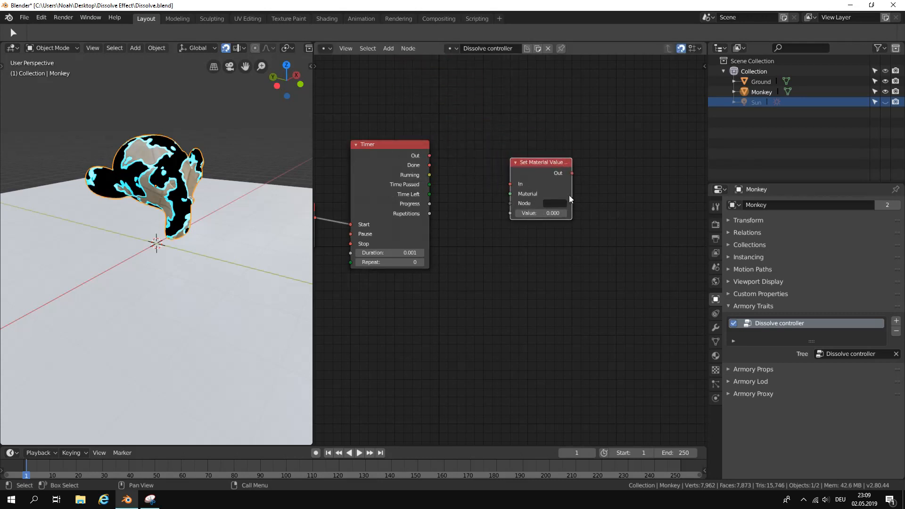
{"action": "left_click_drag", "start_coordinate": [572, 195], "coordinate": [593, 194]}
{"action": "scroll", "coordinate": [464, 180], "scroll_direction": "up", "scroll_amount": 1}
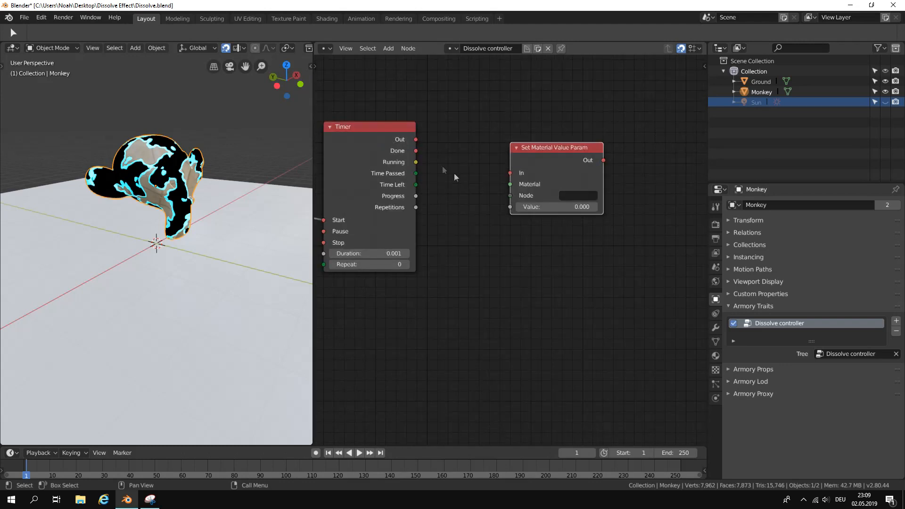
Connect the Timer's Out to the In of the Set Material Value Param node and move that node further right.
{"action": "left_click_drag", "start_coordinate": [419, 140], "coordinate": [580, 152]}
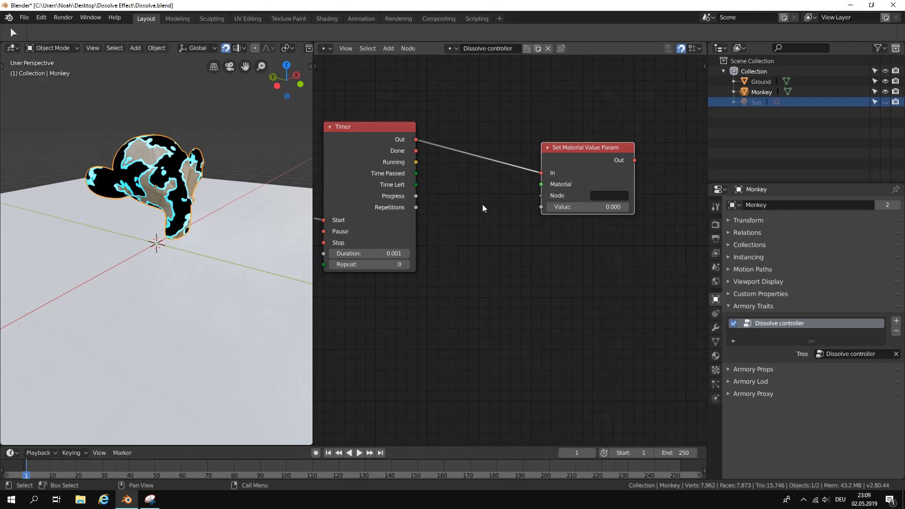
{"action": "left_click_drag", "start_coordinate": [564, 155], "coordinate": [585, 155]}
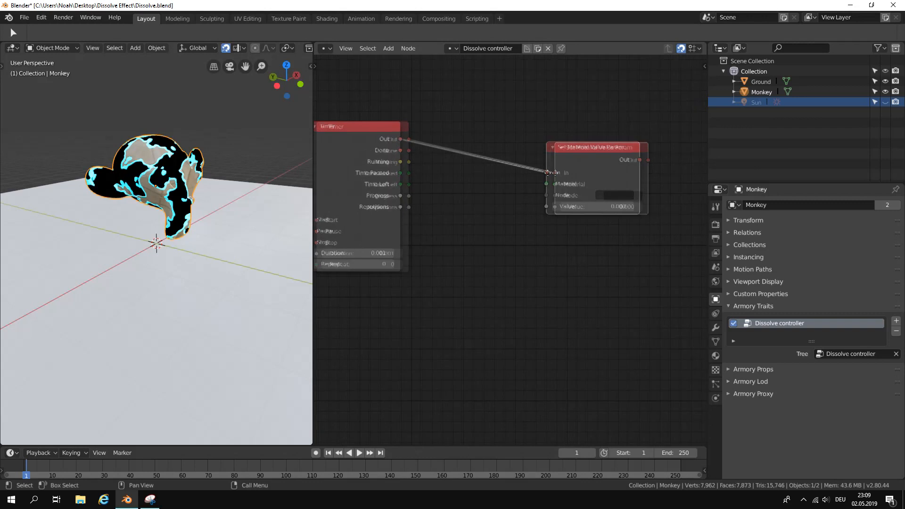
Add a Material node below the Timer link and connect its output to the Material input of Set Material Value Param.
{"action": "left_click", "coordinate": [389, 48]}
{"action": "left_click", "coordinate": [409, 66]}
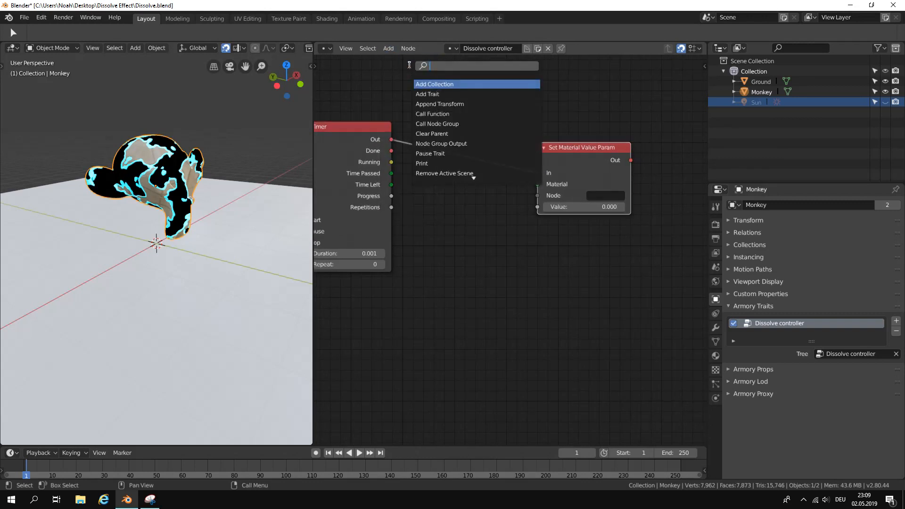
{"action": "type", "text": "mater"}
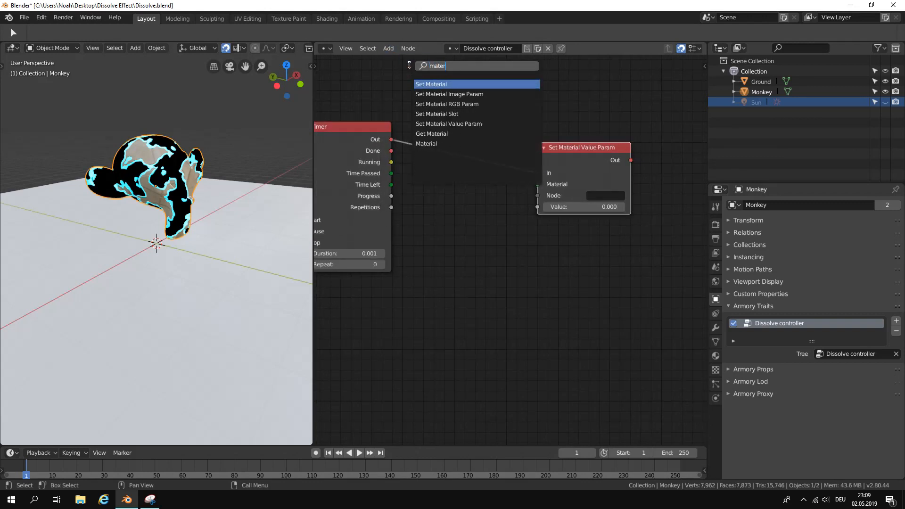
{"action": "key", "text": "Down"}
{"action": "key", "text": "Down"}
{"action": "key", "text": "Down"}
{"action": "key", "text": "Down"}
{"action": "key", "text": "Down"}
{"action": "key", "text": "Down"}
{"action": "key", "text": "Return"}
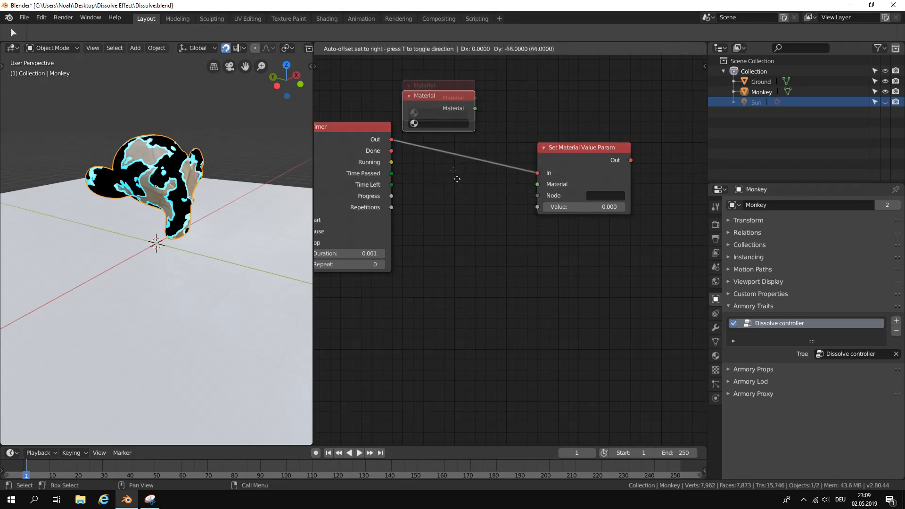
{"action": "left_click", "coordinate": [499, 230]}
{"action": "left_click_drag", "start_coordinate": [507, 212], "coordinate": [537, 185]}
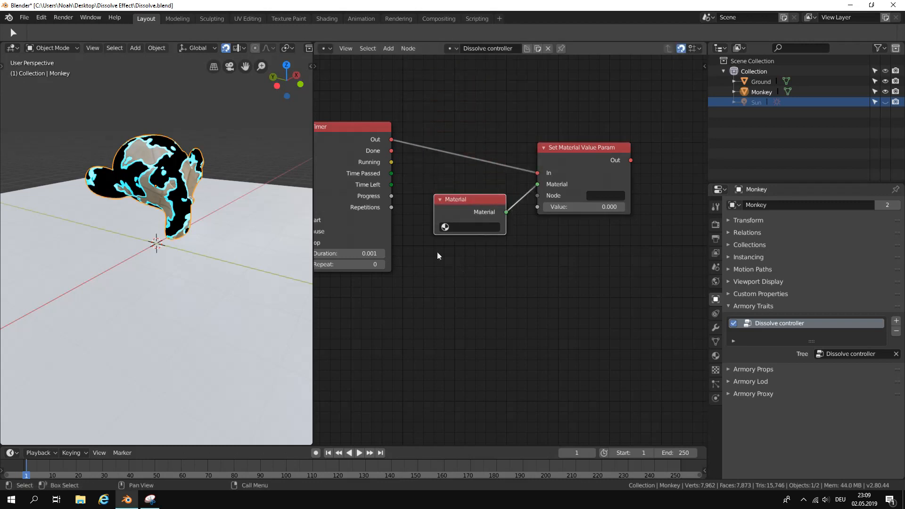
Look through the materials available for the Material node and inspect the empty Node field of Set Material Value Param.
{"action": "left_click", "coordinate": [456, 229]}
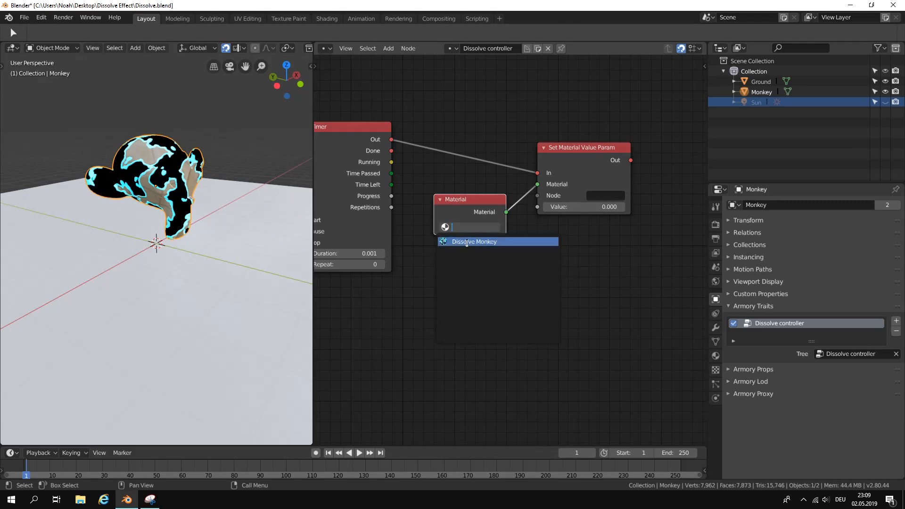
{"action": "scroll", "coordinate": [467, 235], "scroll_direction": "down", "scroll_amount": 1}
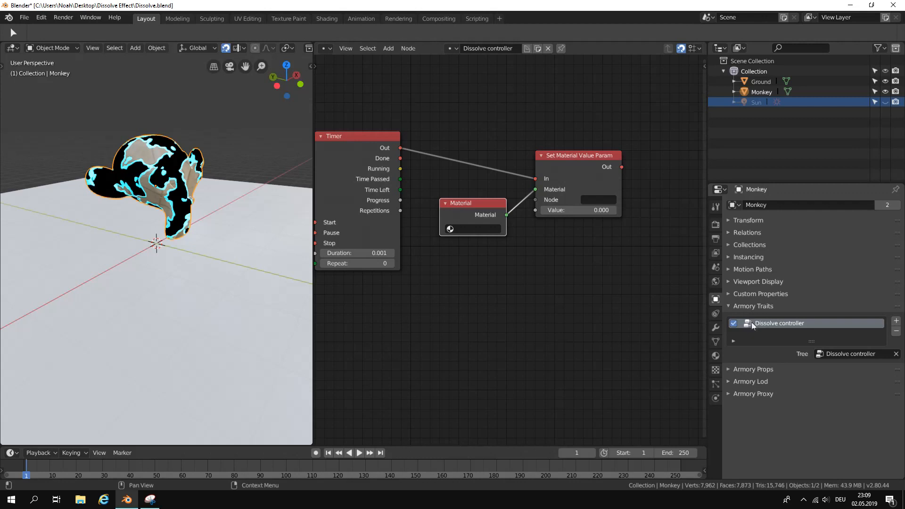
{"action": "scroll", "coordinate": [573, 221], "scroll_direction": "up", "scroll_amount": 2}
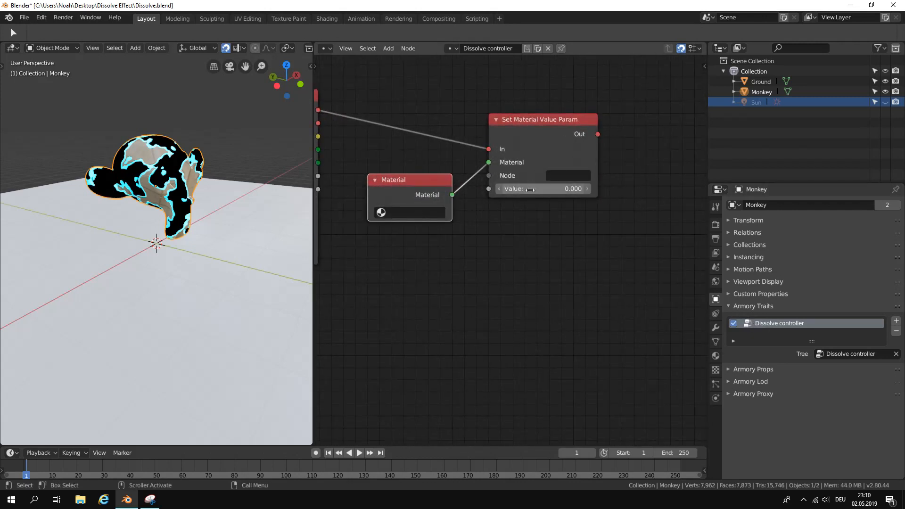
{"action": "left_click", "coordinate": [556, 178]}
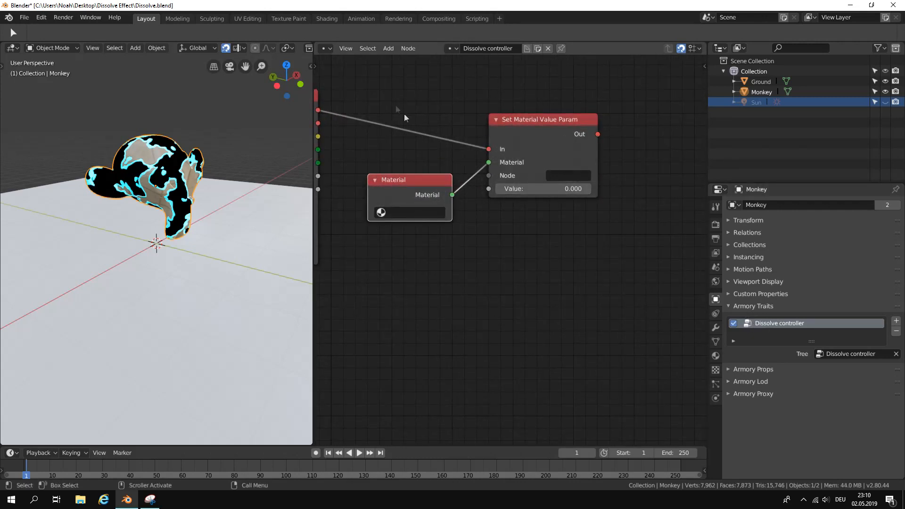
Switch the node area to the Shader Editor and select the ColorRamp node of the Dissolve Monkey material.
{"action": "left_click", "coordinate": [329, 49]}
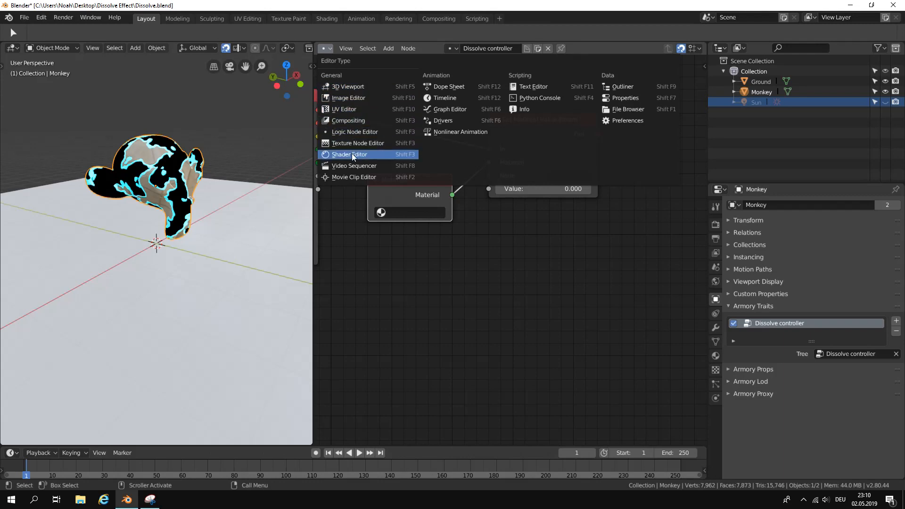
{"action": "left_click", "coordinate": [353, 155]}
{"action": "scroll", "coordinate": [571, 248], "scroll_direction": "down", "scroll_amount": 5}
{"action": "middle_click_drag", "start_coordinate": [459, 217], "coordinate": [616, 174]}
{"action": "middle_click_drag", "start_coordinate": [444, 177], "coordinate": [530, 185]}
{"action": "left_click", "coordinate": [435, 169]}
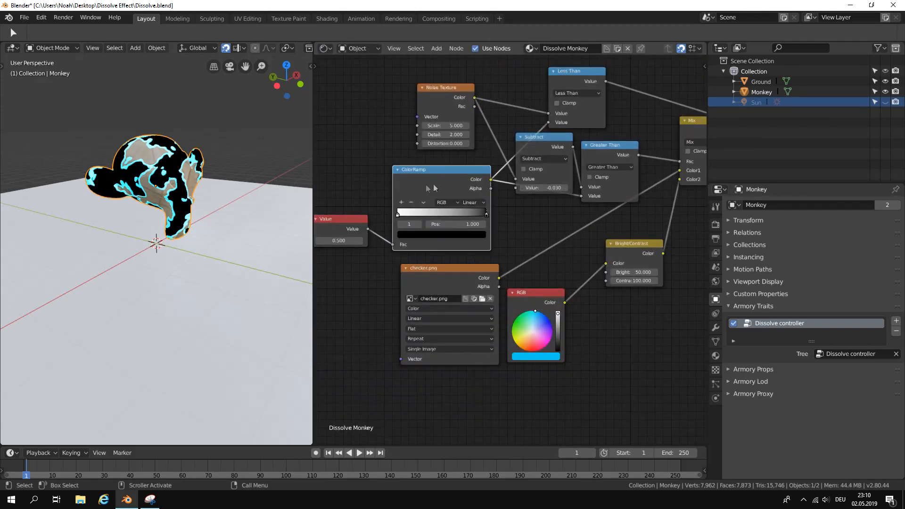
Show the sidebar with the ColorRamp node's name and Armory settings.
{"action": "left_click", "coordinate": [703, 66]}
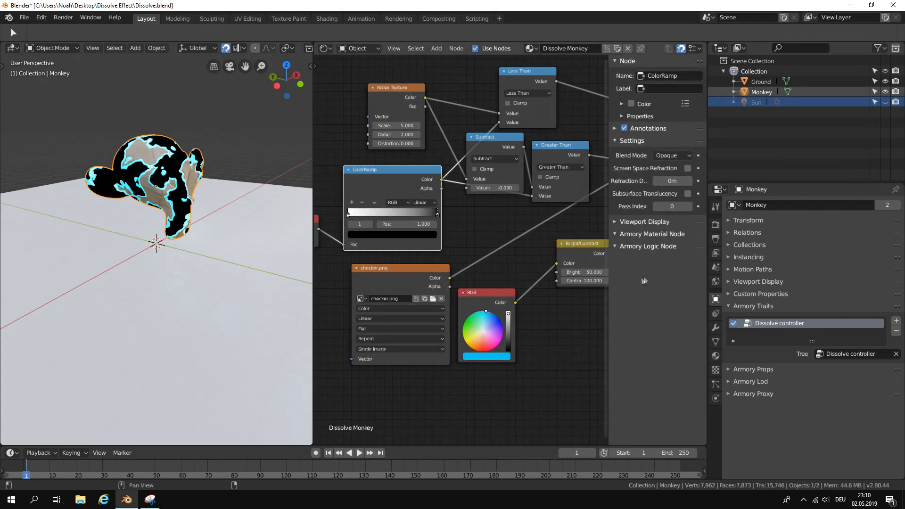
{"action": "left_click", "coordinate": [619, 221]}
{"action": "left_click_drag", "start_coordinate": [619, 221], "coordinate": [625, 245]}
{"action": "left_click", "coordinate": [625, 237]}
{"action": "scroll", "coordinate": [490, 239], "scroll_direction": "up", "scroll_amount": 2}
{"action": "middle_click_drag", "start_coordinate": [490, 240], "coordinate": [559, 260]}
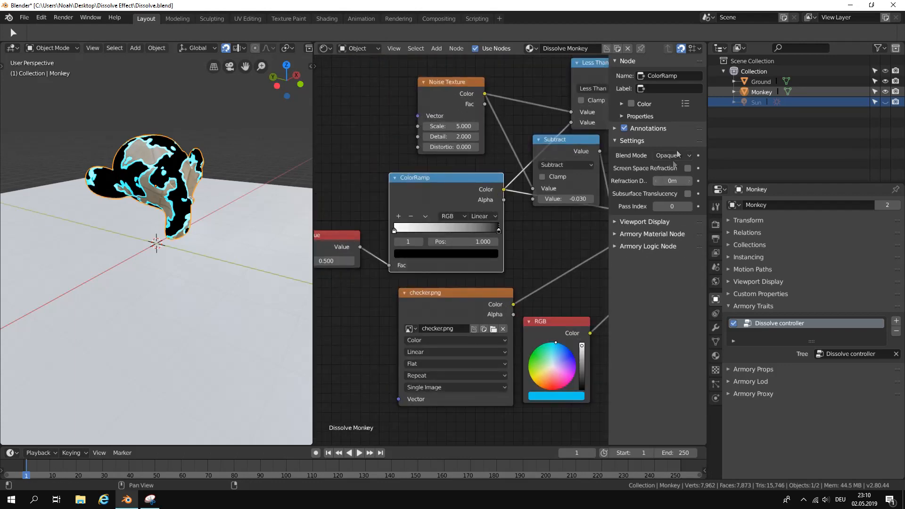
Rename the ColorRamp node as Node.
{"action": "left_click", "coordinate": [662, 77]}
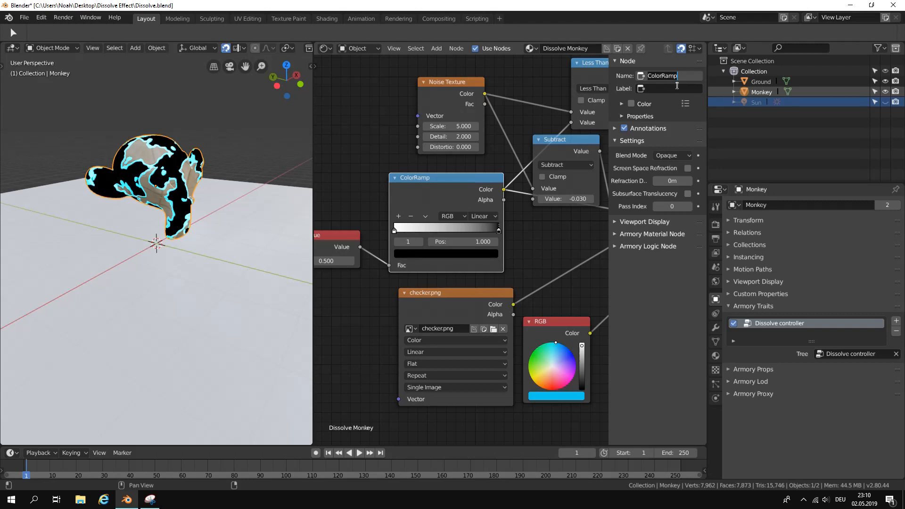
{"action": "type", "text": "V"}
{"action": "key", "text": "Return"}
{"action": "scroll", "coordinate": [539, 162], "scroll_direction": "down", "scroll_amount": 2}
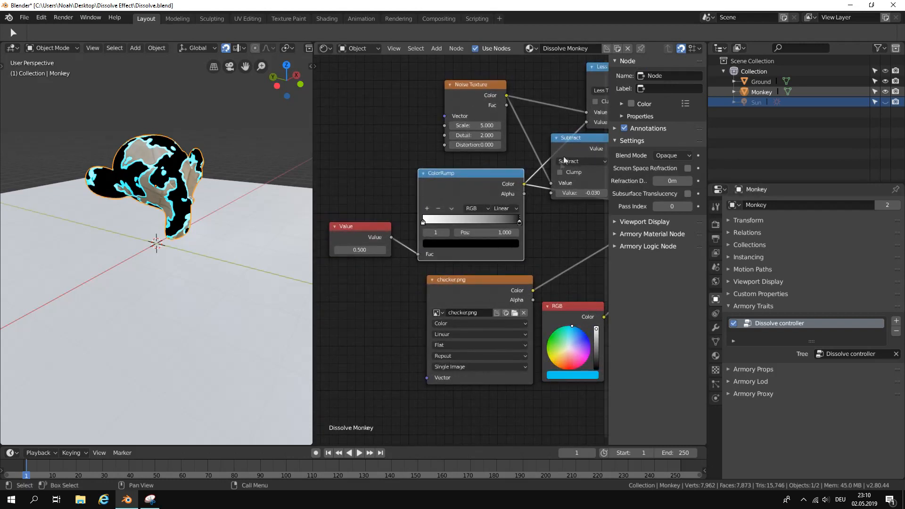
Rename the ColorRamp node as "Adjust the intensity".
{"action": "left_click", "coordinate": [660, 77]}
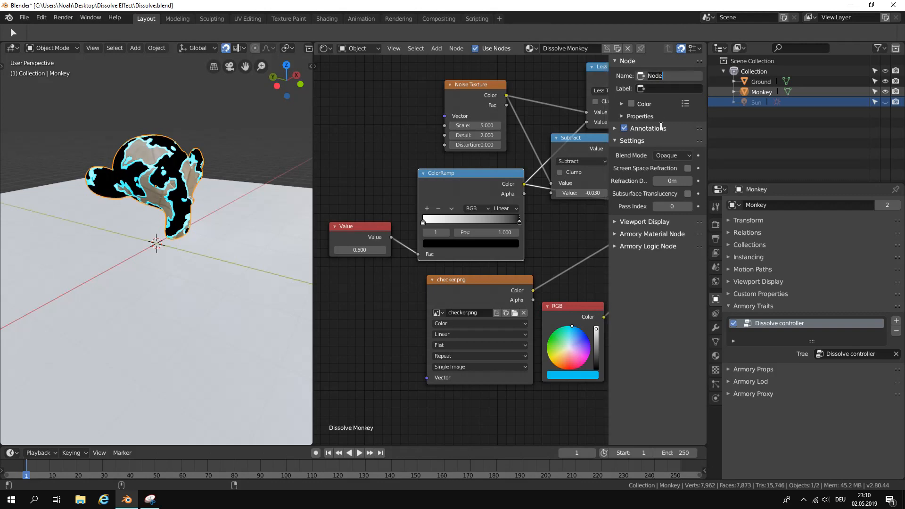
{"action": "type", "text": "Adjust the intensity"}
{"action": "key", "text": "Return"}
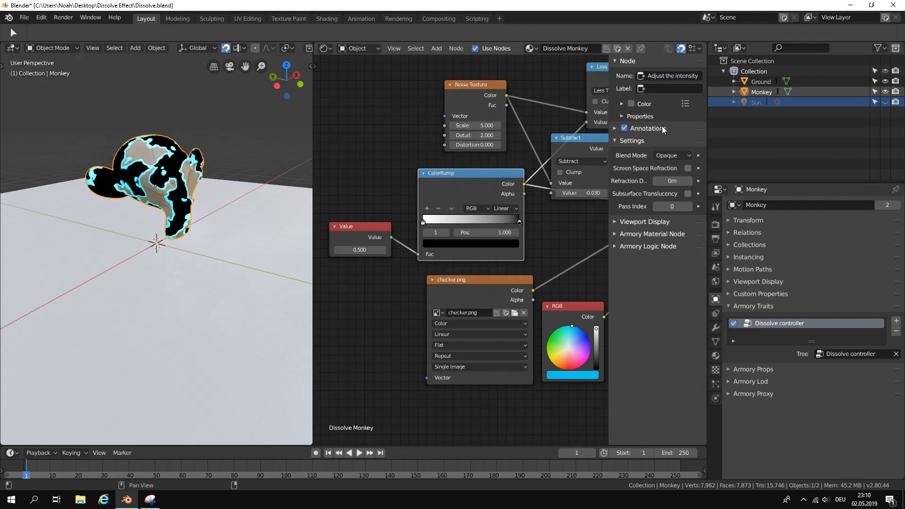
Select the Value node, enable its Armory material Parameter option, and keep its name as Value.
{"action": "key", "text": "n"}
{"action": "left_click", "coordinate": [405, 229]}
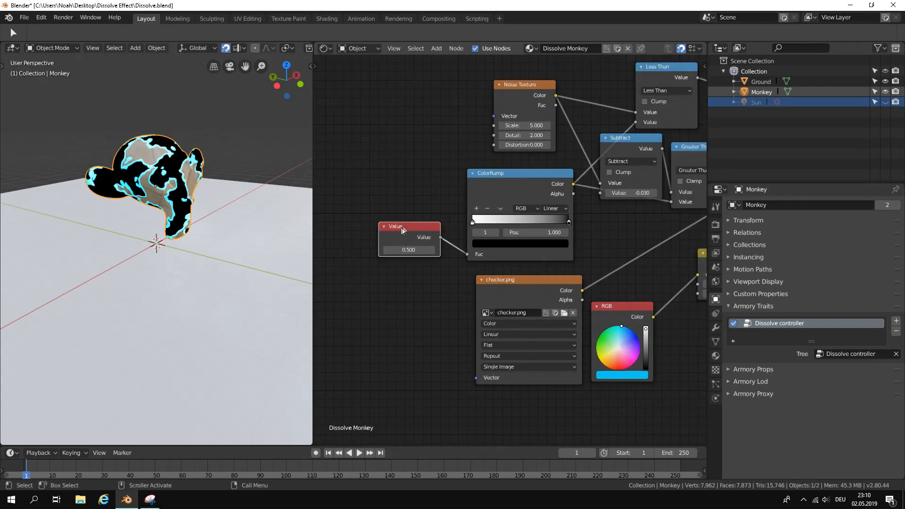
{"action": "key", "text": "n"}
{"action": "left_click", "coordinate": [644, 234]}
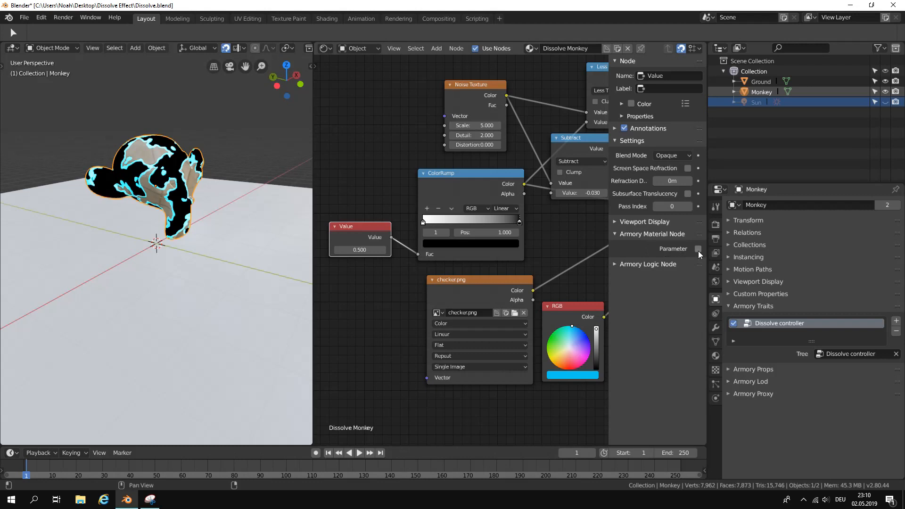
{"action": "left_click", "coordinate": [698, 250]}
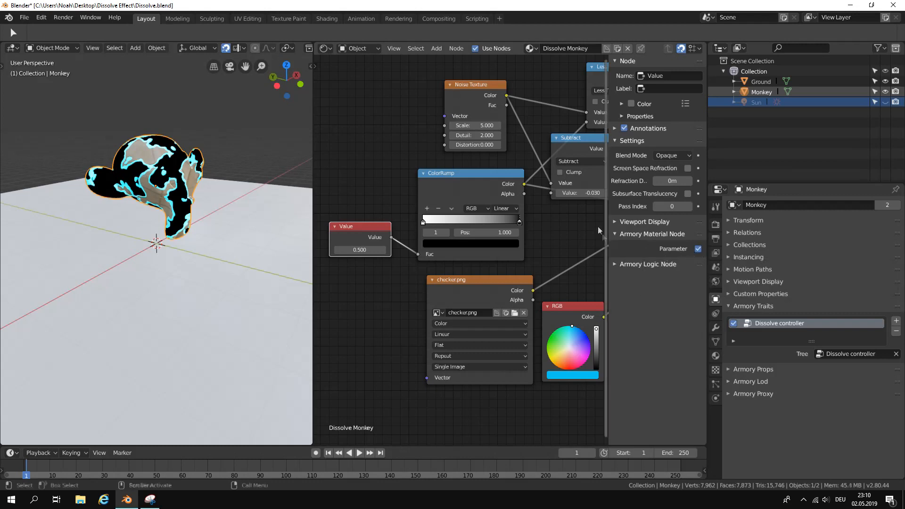
{"action": "left_click", "coordinate": [660, 76]}
{"action": "key", "text": "Return"}
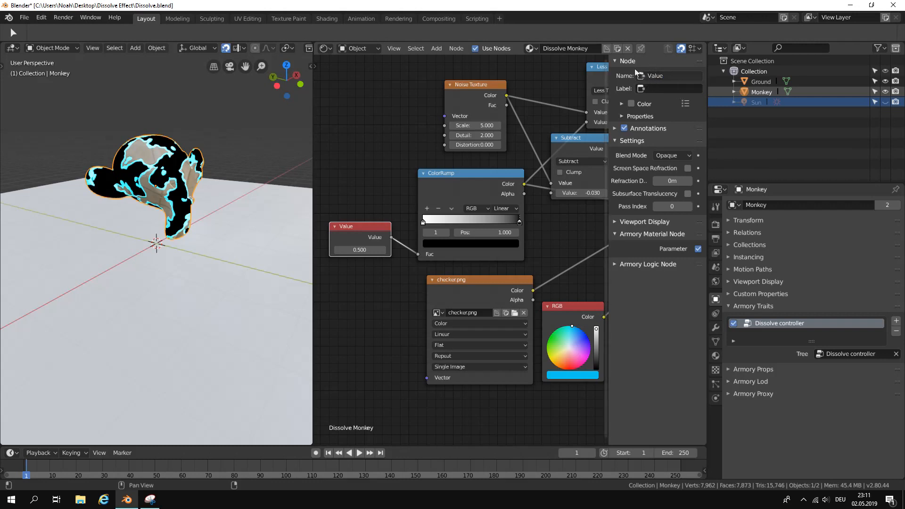
Return to the Logic Node Editor and load the Dissolve controller tree.
{"action": "left_click", "coordinate": [328, 50]}
{"action": "left_click", "coordinate": [349, 138]}
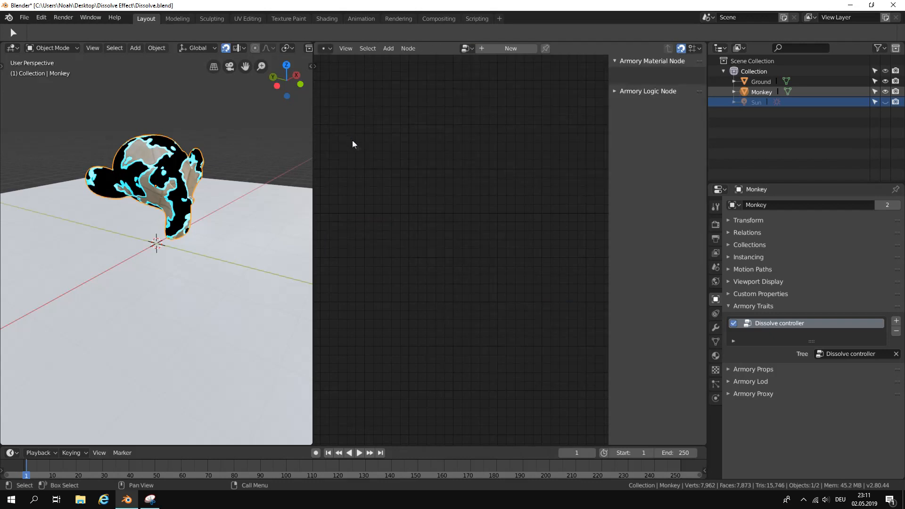
{"action": "left_click", "coordinate": [466, 48]}
{"action": "left_click", "coordinate": [471, 64]}
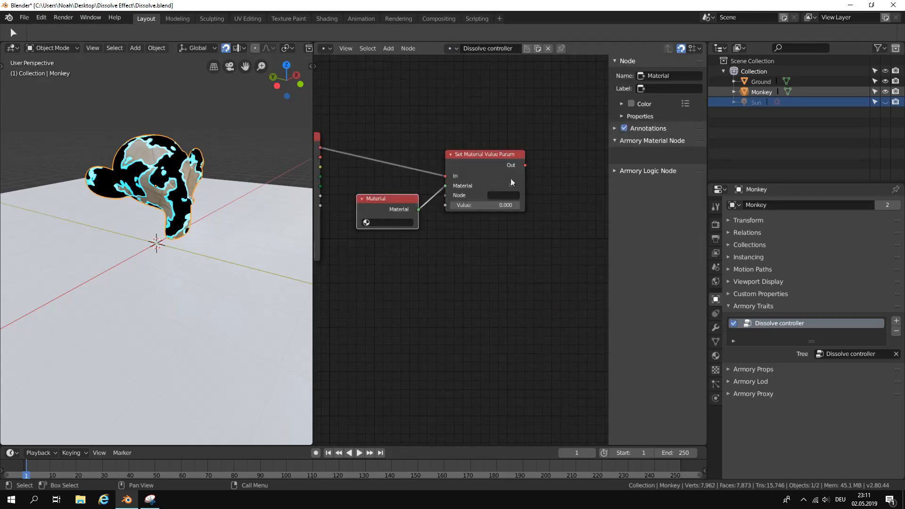
Set the Node of Set Material Value Param to Value and move the Material node slightly up.
{"action": "type", "text": "Value"}
{"action": "scroll", "coordinate": [500, 201], "scroll_direction": "up", "scroll_amount": 2}
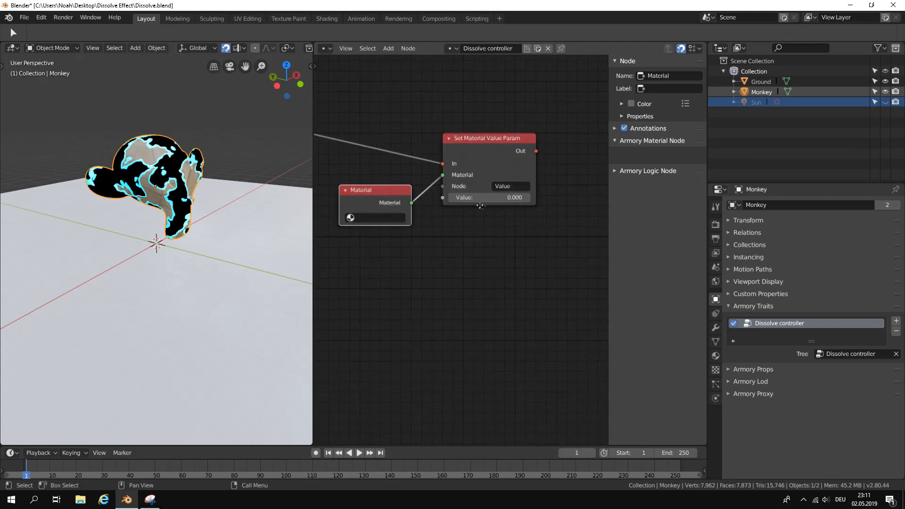
{"action": "left_click_drag", "start_coordinate": [409, 205], "coordinate": [409, 181]}
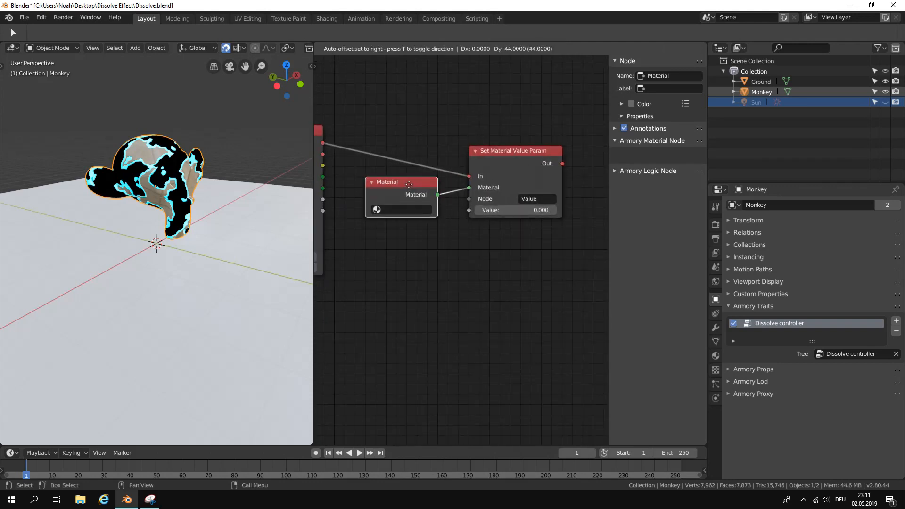
{"action": "scroll", "coordinate": [473, 230], "scroll_direction": "down", "scroll_amount": 1}
Add a second Timer node below the existing Timer and hide the sidebar.
{"action": "middle_click_drag", "start_coordinate": [473, 231], "coordinate": [545, 173]}
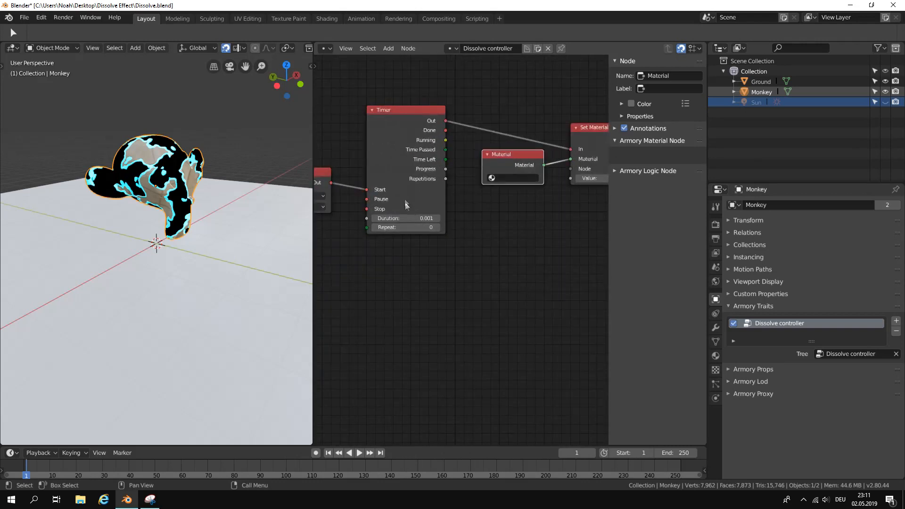
{"action": "middle_click_drag", "start_coordinate": [405, 200], "coordinate": [445, 201]}
{"action": "left_click", "coordinate": [392, 48]}
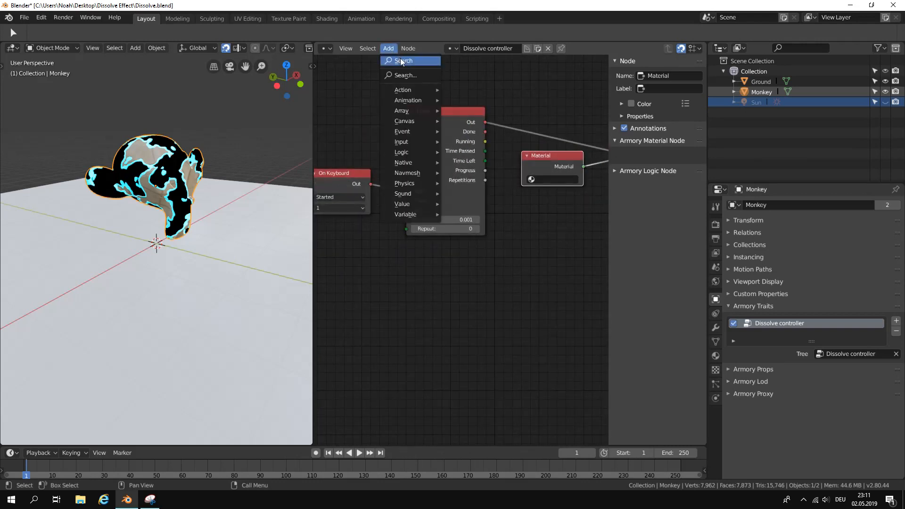
{"action": "left_click", "coordinate": [401, 58]}
{"action": "type", "text": "timer"}
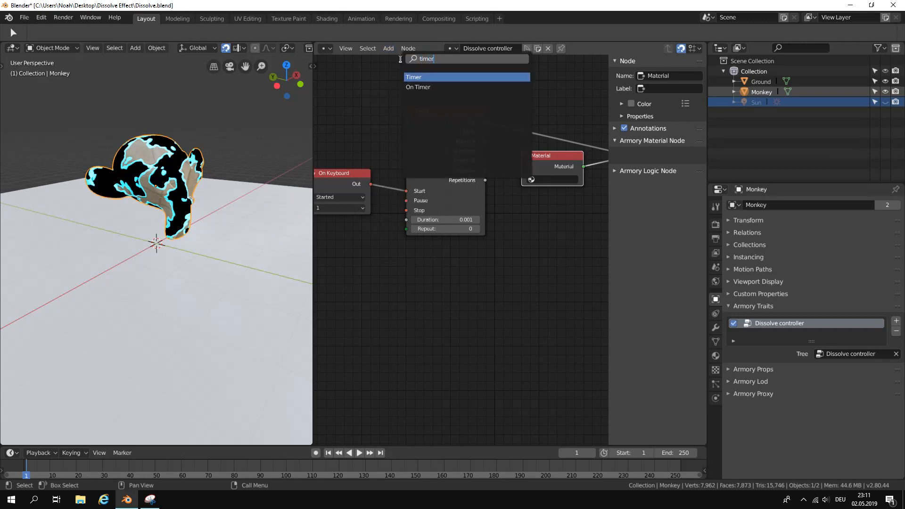
{"action": "key", "text": "Return"}
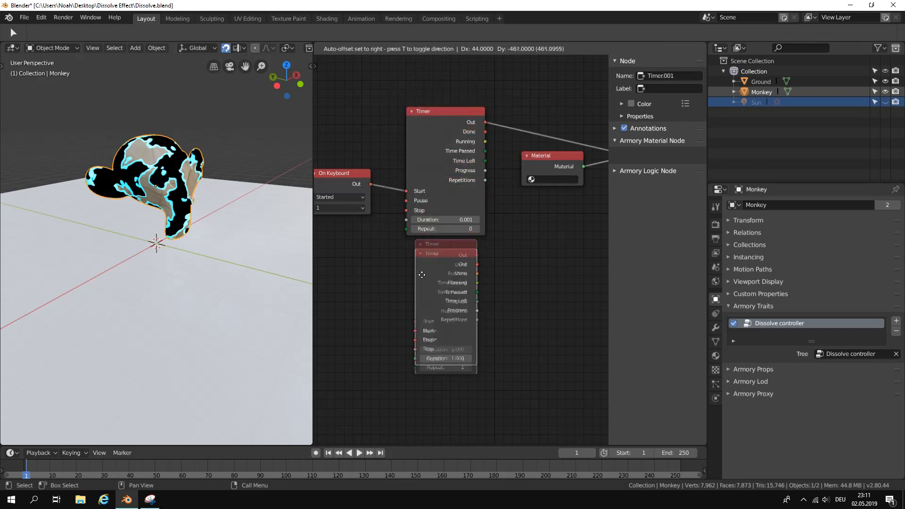
{"action": "left_click", "coordinate": [419, 253]}
{"action": "left_click_drag", "start_coordinate": [608, 190], "coordinate": [703, 191]}
{"action": "middle_click_drag", "start_coordinate": [601, 223], "coordinate": [507, 213]}
{"action": "middle_click_drag", "start_coordinate": [434, 241], "coordinate": [535, 210]}
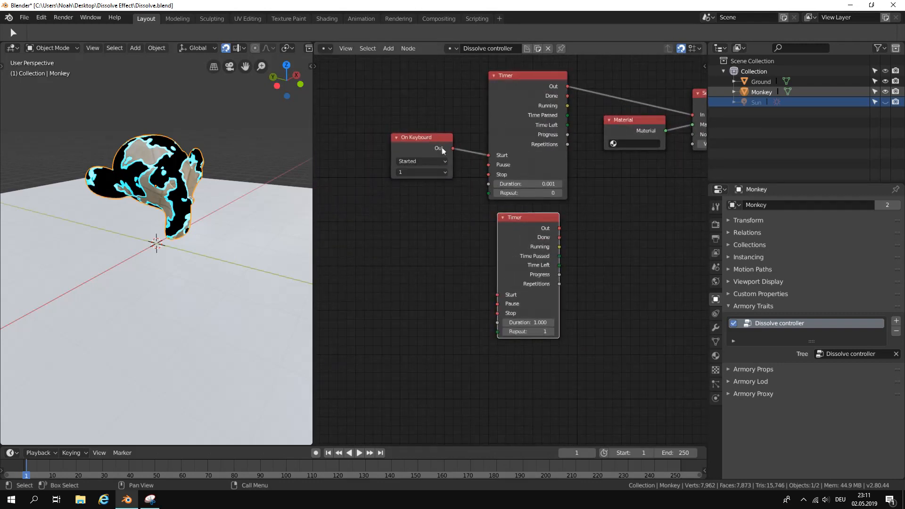
Connect the On Keyboard Out to the second Timer's Start and set that Timer's Repeat to 0 and Duration to 2.
{"action": "left_click_drag", "start_coordinate": [453, 149], "coordinate": [498, 294]}
{"action": "scroll", "coordinate": [573, 335], "scroll_direction": "up", "scroll_amount": 2}
{"action": "left_click", "coordinate": [505, 346]}
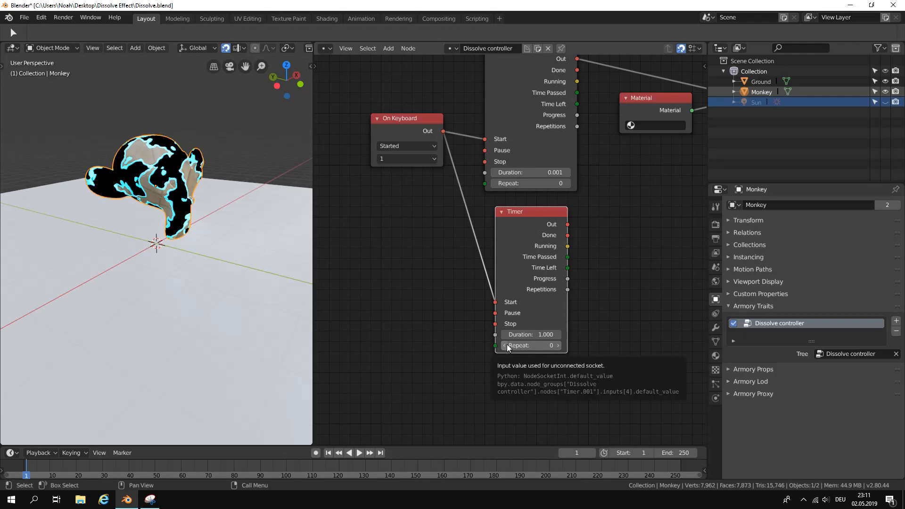
{"action": "double_click", "coordinate": [523, 335]}
{"action": "type", "text": "2"}
{"action": "key", "text": "Return"}
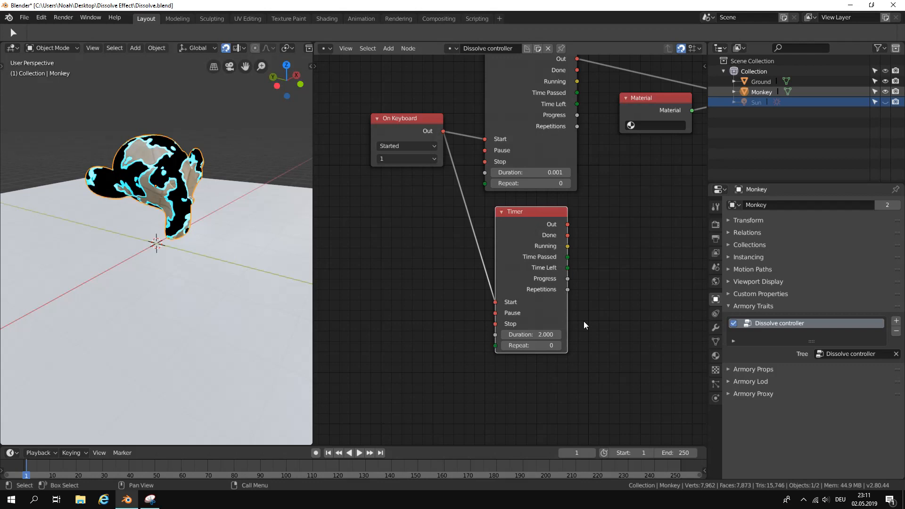
Connect the second Timer's Time Left output to the Value input of Set Material Value Param.
{"action": "scroll", "coordinate": [585, 311], "scroll_direction": "up", "scroll_amount": 2}
{"action": "middle_click_drag", "start_coordinate": [583, 271], "coordinate": [425, 313]}
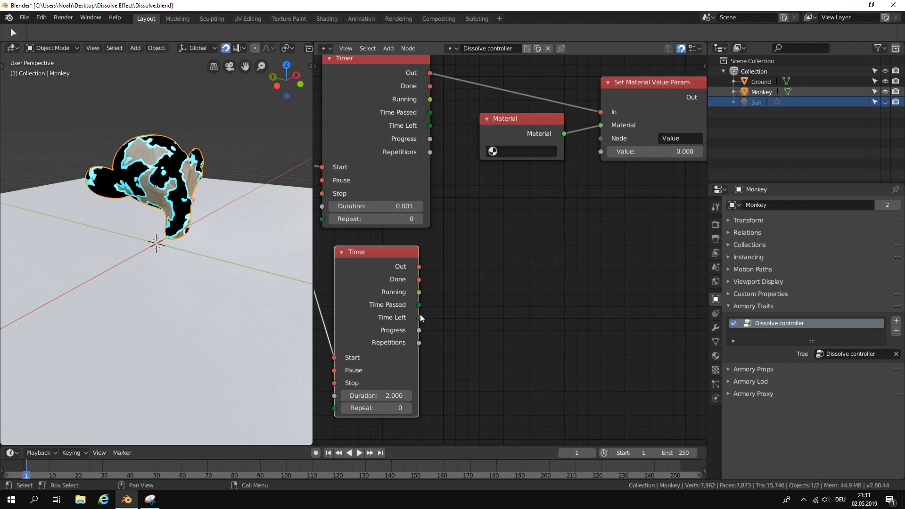
{"action": "left_click_drag", "start_coordinate": [420, 318], "coordinate": [601, 154]}
{"action": "scroll", "coordinate": [547, 316], "scroll_direction": "down", "scroll_amount": 3}
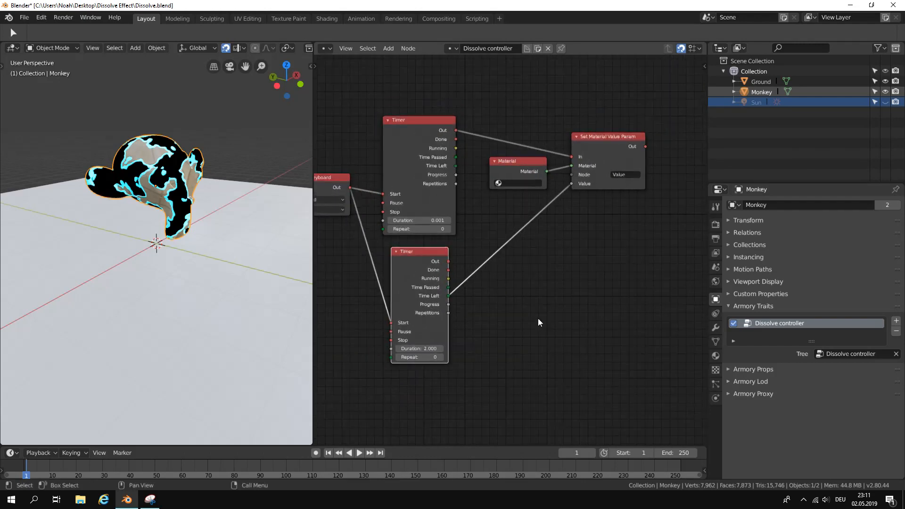
{"action": "scroll", "coordinate": [539, 318], "scroll_direction": "up", "scroll_amount": 3}
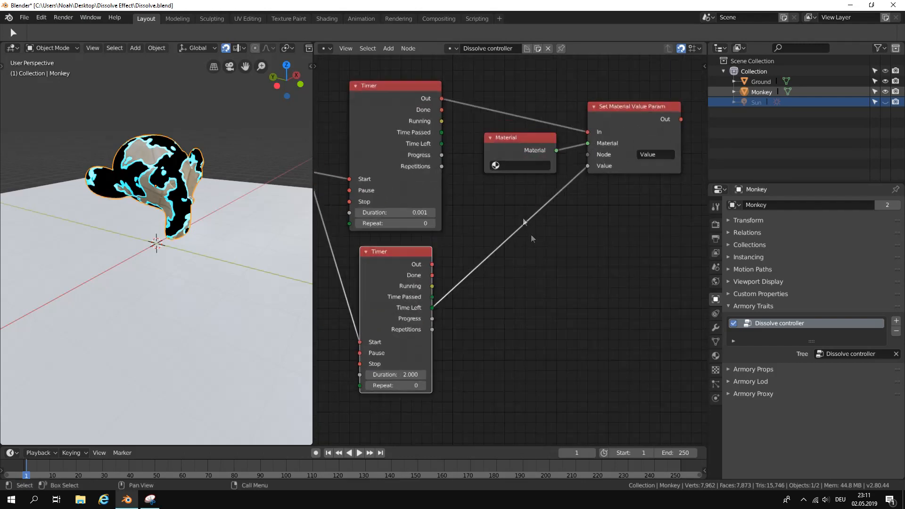
Run the scene in the Armory player to test the keyboard-triggered dissolve, look around the monkey, and close the player.
{"action": "middle_click_drag", "start_coordinate": [523, 212], "coordinate": [579, 223]}
{"action": "scroll", "coordinate": [567, 242], "scroll_direction": "down", "scroll_amount": 2}
{"action": "scroll", "coordinate": [566, 246], "scroll_direction": "down", "scroll_amount": 4}
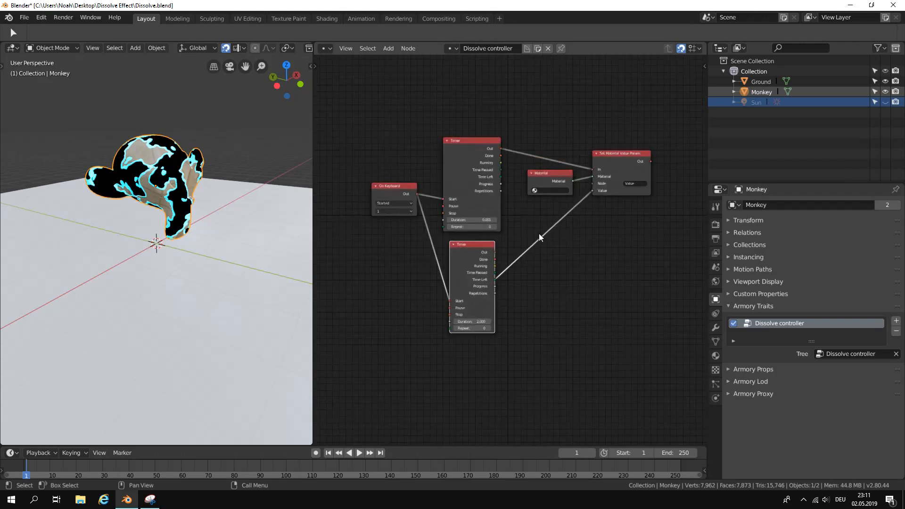
{"action": "scroll", "coordinate": [542, 231], "scroll_direction": "up", "scroll_amount": 1}
{"action": "scroll", "coordinate": [543, 231], "scroll_direction": "up", "scroll_amount": 2}
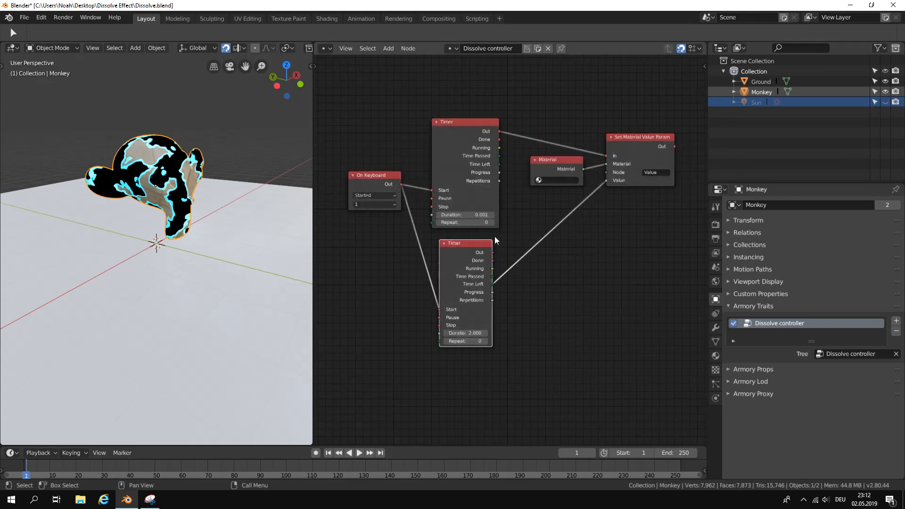
{"action": "left_click", "coordinate": [717, 225]}
{"action": "left_click", "coordinate": [748, 222]}
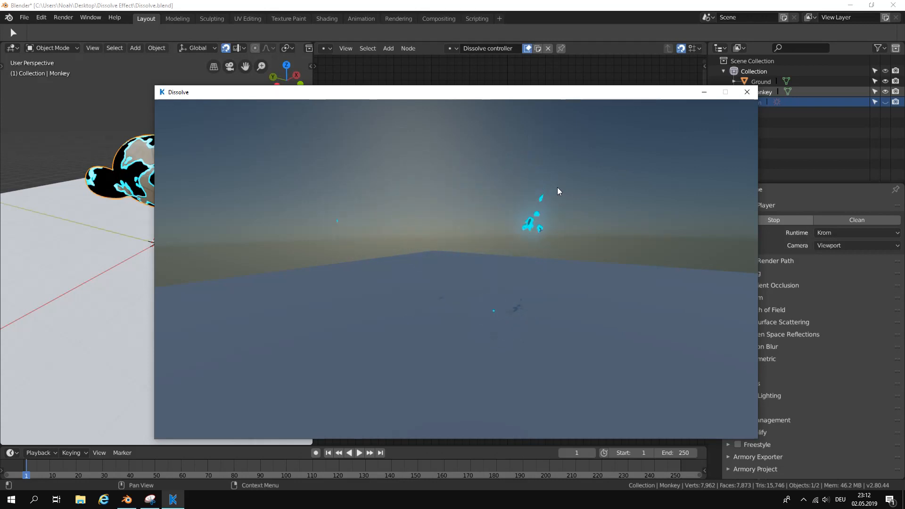
{"action": "key", "text": "d"}
{"action": "left_click_drag", "start_coordinate": [557, 188], "coordinate": [410, 193]}
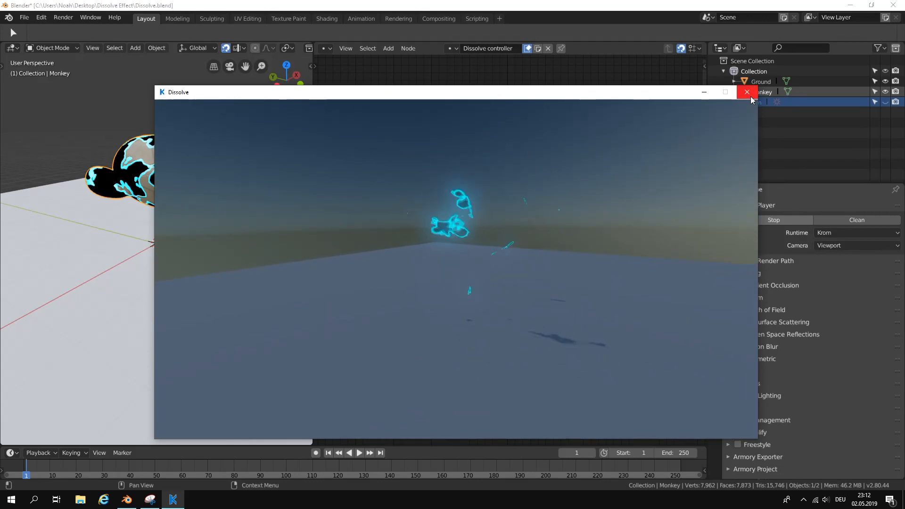
{"action": "left_click", "coordinate": [750, 95]}
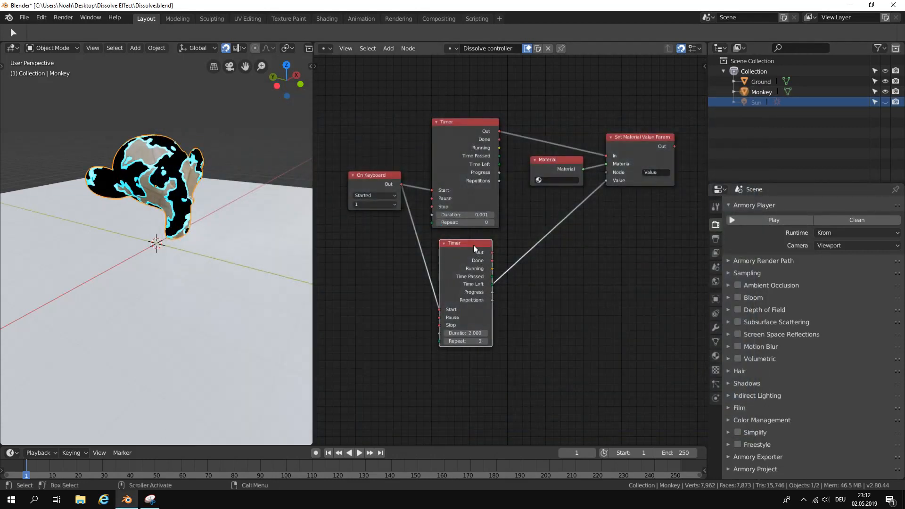
Move the second Timer slightly up and add a Remove Object node beneath Set Material Value Param.
{"action": "left_click_drag", "start_coordinate": [473, 245], "coordinate": [474, 237]}
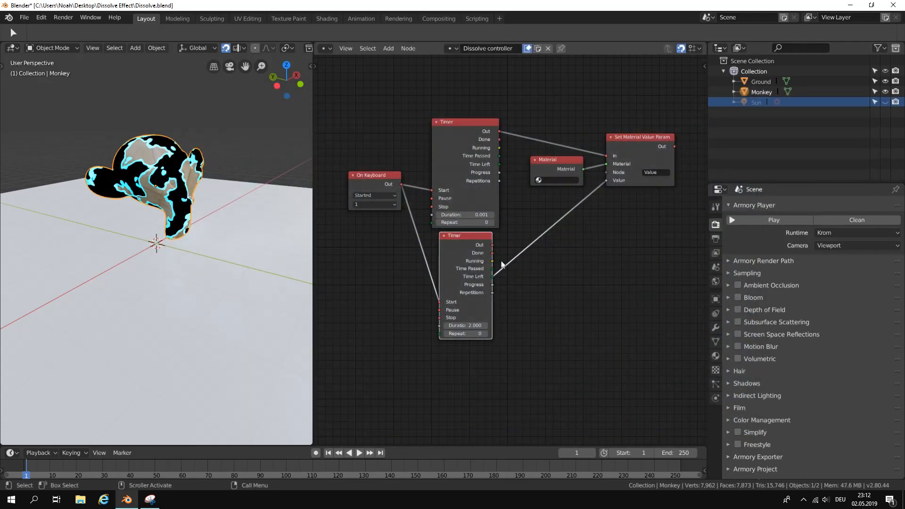
{"action": "scroll", "coordinate": [547, 278], "scroll_direction": "down", "scroll_amount": 2}
{"action": "middle_click_drag", "start_coordinate": [556, 278], "coordinate": [455, 252]}
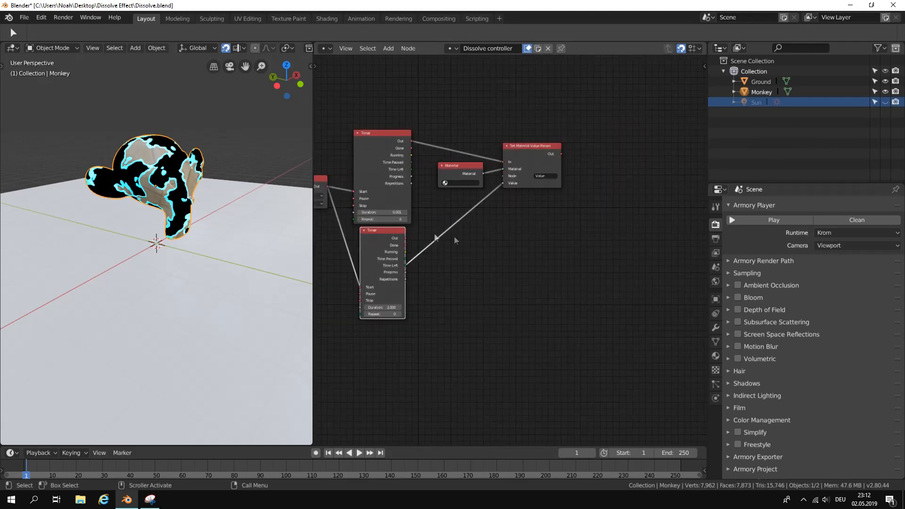
{"action": "scroll", "coordinate": [509, 261], "scroll_direction": "up", "scroll_amount": 2}
{"action": "scroll", "coordinate": [578, 228], "scroll_direction": "down", "scroll_amount": 1}
{"action": "mouse_move", "coordinate": [568, 234]}
{"action": "middle_mouse_down"}
{"action": "mouse_move", "coordinate": [554, 237]}
{"action": "mouse_move", "coordinate": [555, 230]}
{"action": "middle_mouse_up"}
{"action": "scroll", "coordinate": [583, 211], "scroll_direction": "up", "scroll_amount": 1}
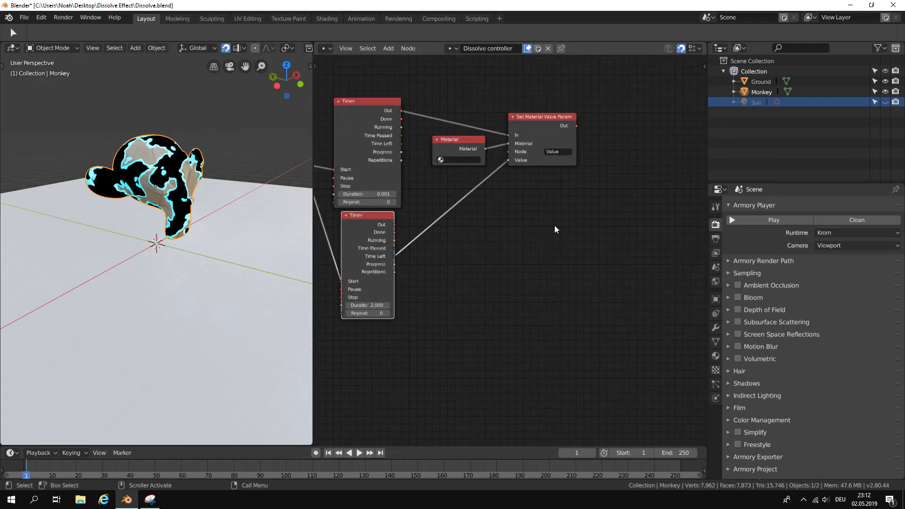
{"action": "left_click", "coordinate": [388, 49]}
{"action": "left_click", "coordinate": [419, 63]}
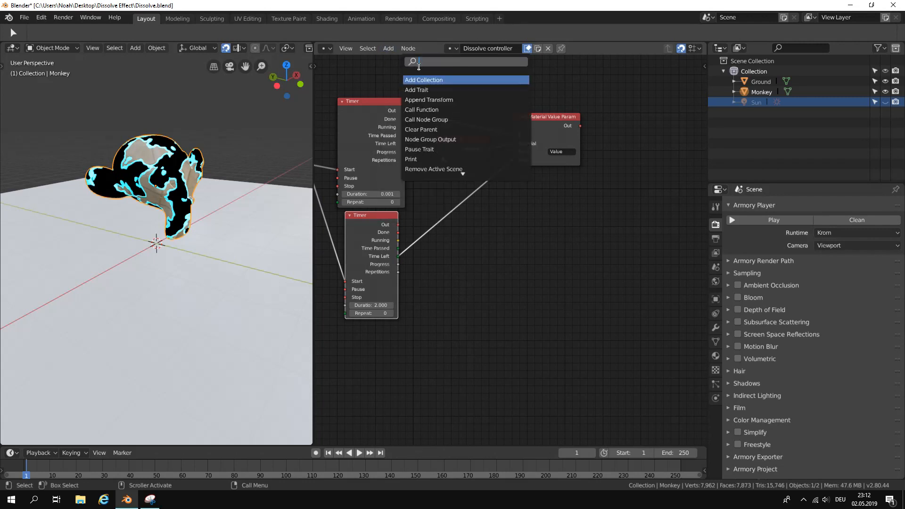
{"action": "type", "text": "remove"}
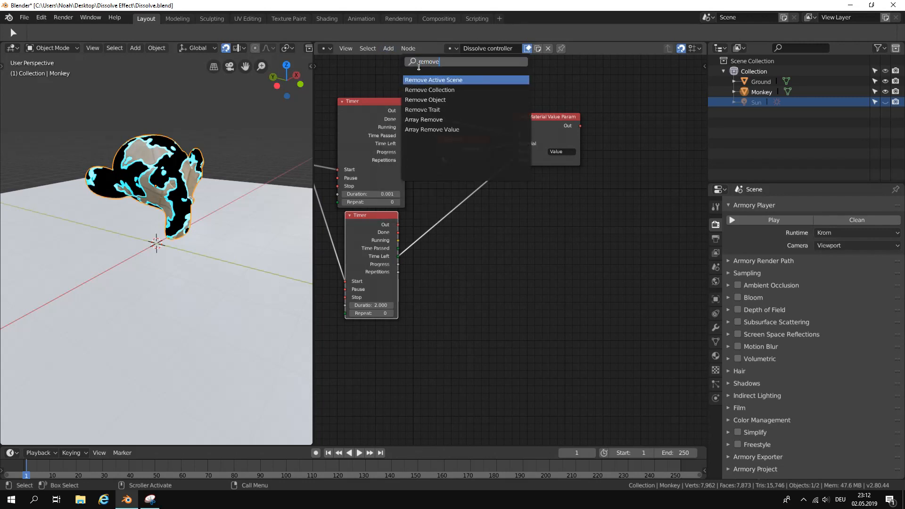
{"action": "left_click", "coordinate": [466, 100]}
{"action": "left_click", "coordinate": [595, 262]}
Connect the second Timer's Out to the Remove Object node's In and set its object to Monkey.
{"action": "left_click_drag", "start_coordinate": [403, 226], "coordinate": [515, 232]}
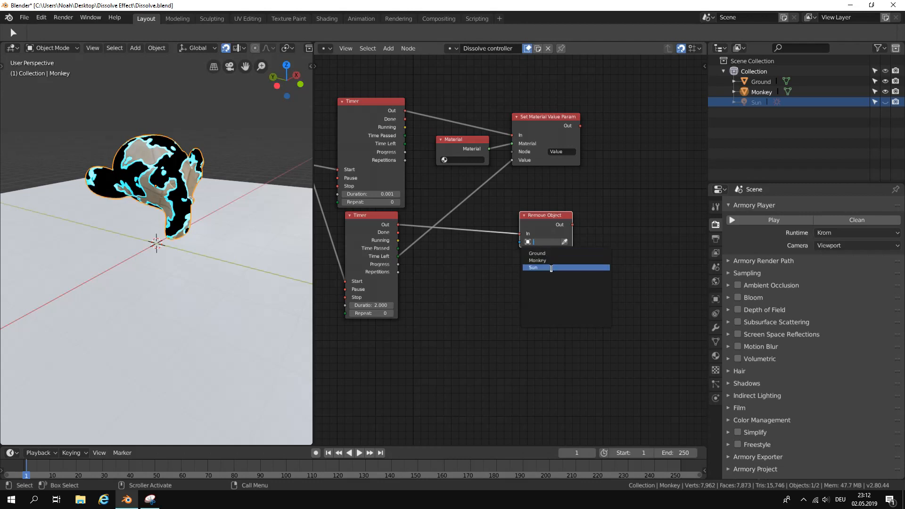
{"action": "left_click", "coordinate": [551, 261]}
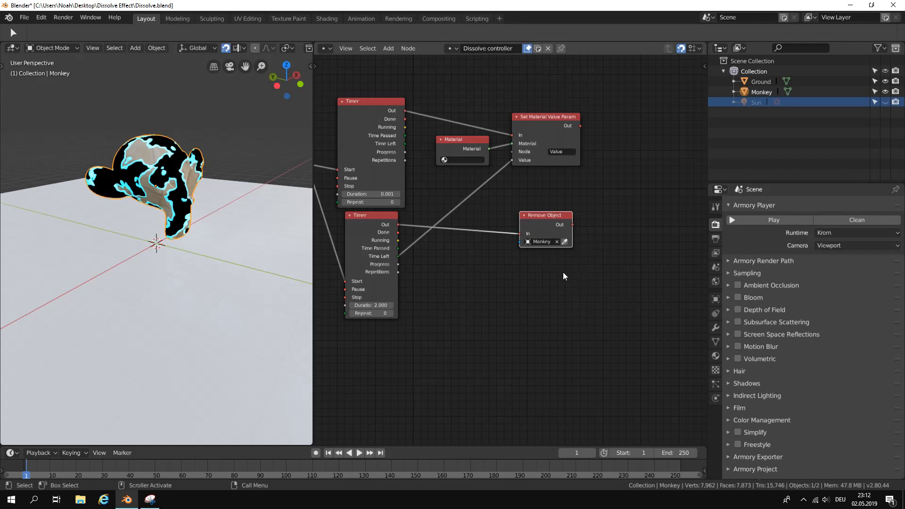
Run the scene again to test the dissolve with the Remove Object node, and close the player.
{"action": "left_click", "coordinate": [758, 221]}
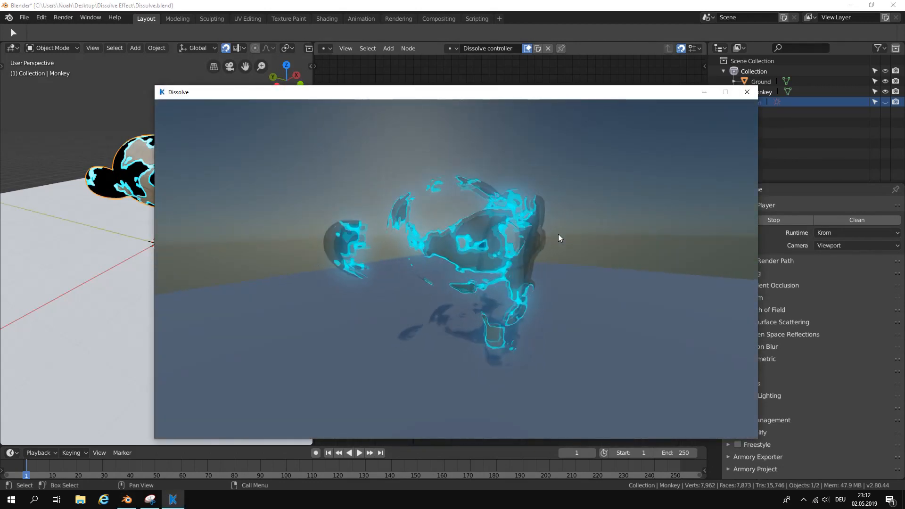
{"action": "left_click_drag", "start_coordinate": [559, 234], "coordinate": [667, 144]}
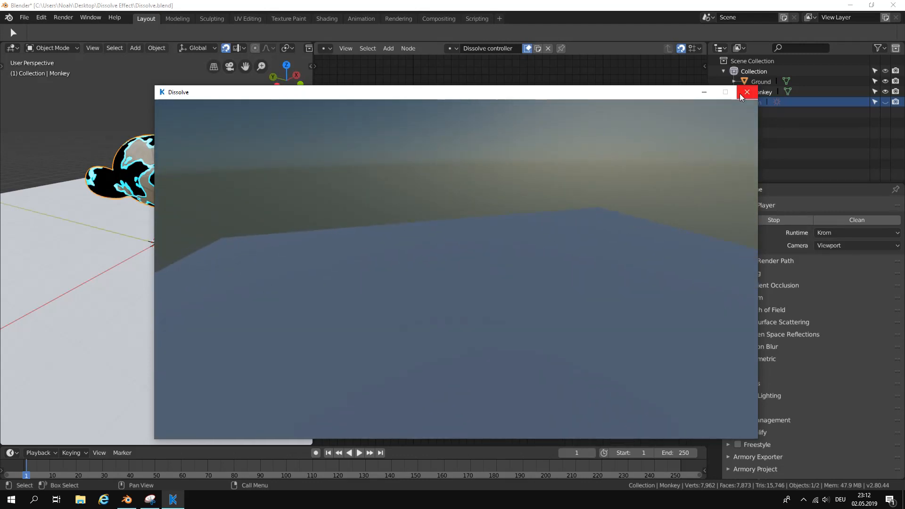
{"action": "left_click", "coordinate": [742, 93]}
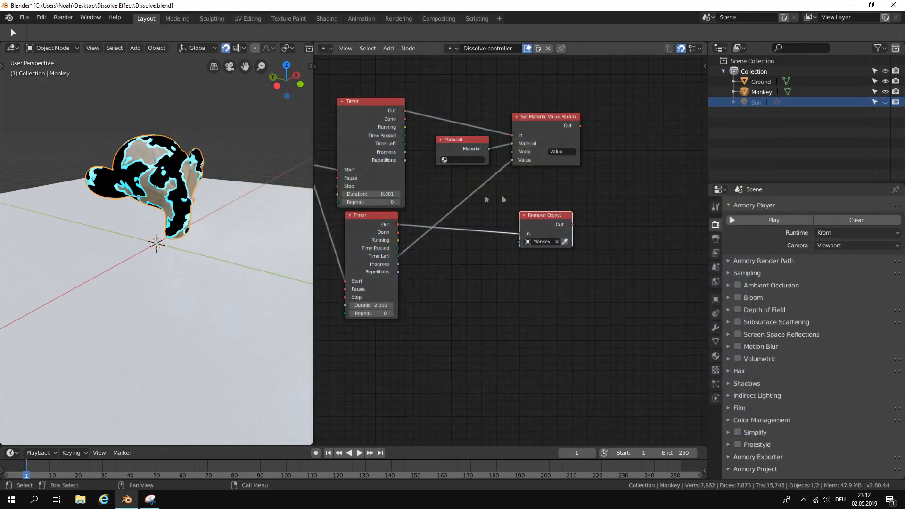
Save the file and disconnect the Remove Object node's In from the second Timer.
{"action": "left_click", "coordinate": [24, 19]}
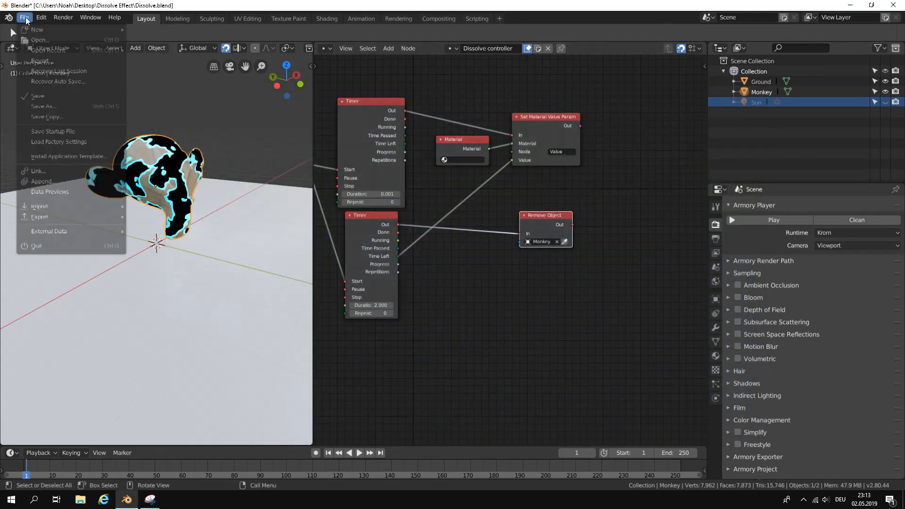
{"action": "left_click", "coordinate": [57, 97]}
{"action": "left_click_drag", "start_coordinate": [520, 233], "coordinate": [498, 223]}
{"action": "middle_click_drag", "start_coordinate": [519, 253], "coordinate": [545, 245]}
{"action": "scroll", "coordinate": [528, 219], "scroll_direction": "down", "scroll_amount": 1}
{"action": "key", "text": "ctrl+s"}
{"action": "scroll", "coordinate": [524, 215], "scroll_direction": "up", "scroll_amount": 1}
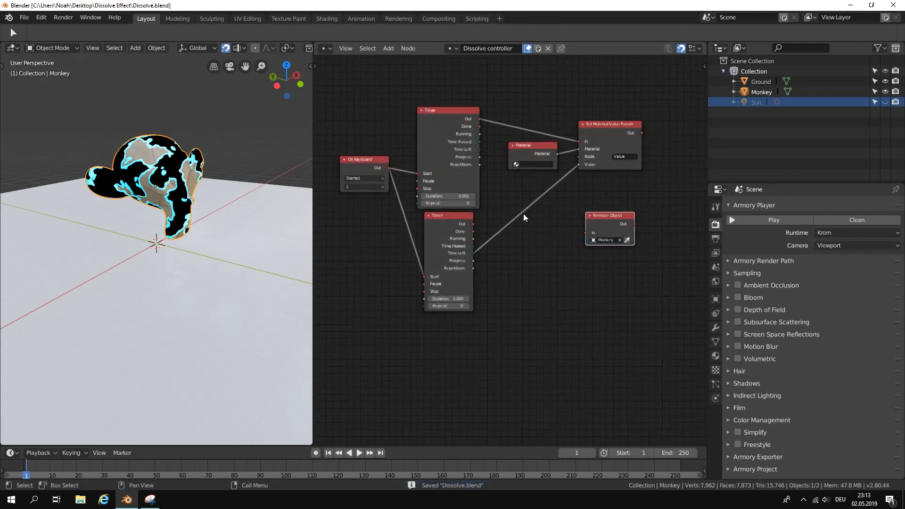
{"action": "key", "text": "Home"}
{"action": "left_click", "coordinate": [156, 166]}
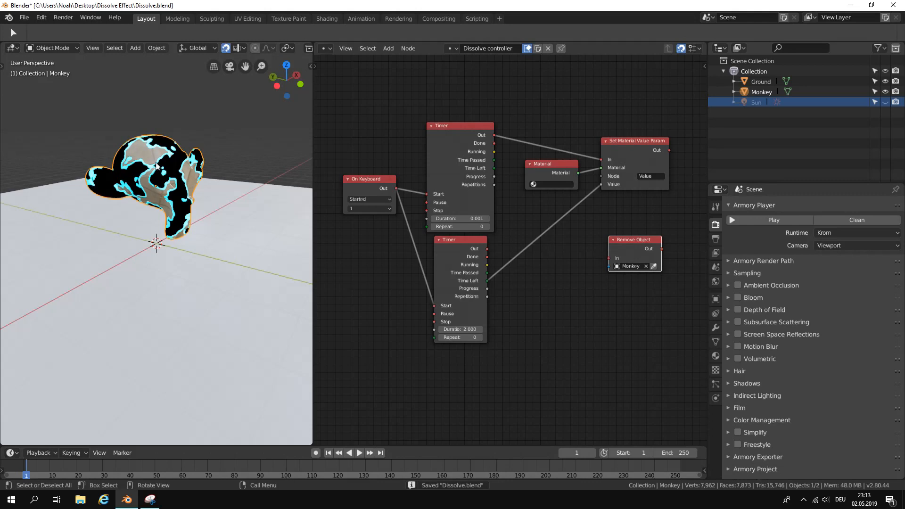
Switch the logic node area to the Shader Editor and widen it at the expense of the 3D viewport.
{"action": "left_click", "coordinate": [326, 50]}
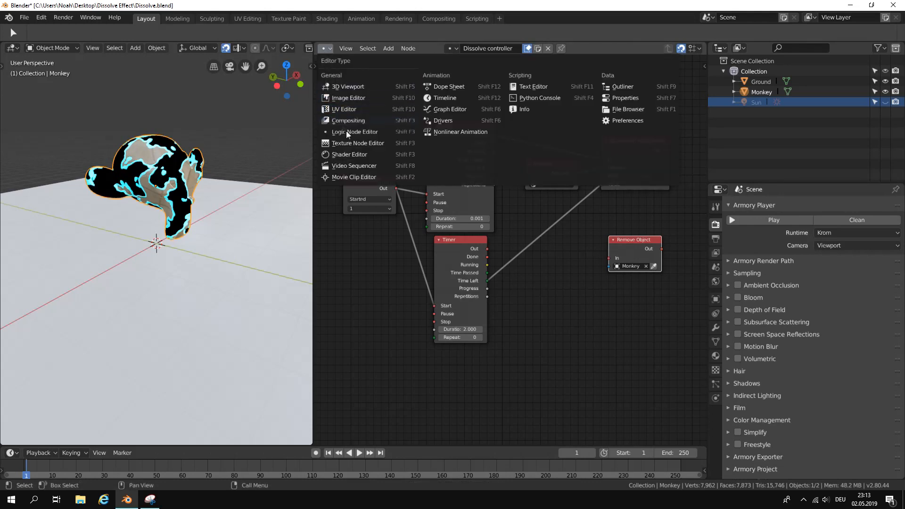
{"action": "left_click", "coordinate": [359, 155]}
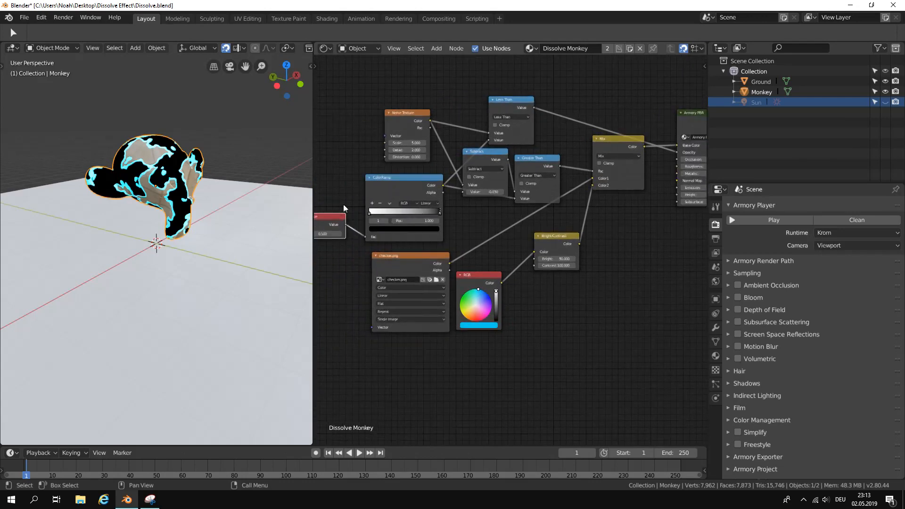
{"action": "left_click_drag", "start_coordinate": [314, 191], "coordinate": [143, 191]}
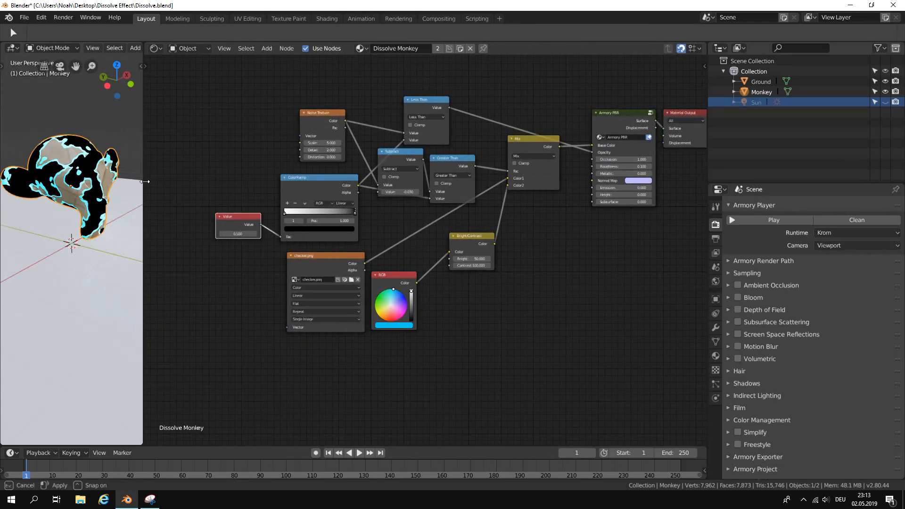
{"action": "scroll", "coordinate": [276, 357], "scroll_direction": "up", "scroll_amount": 2}
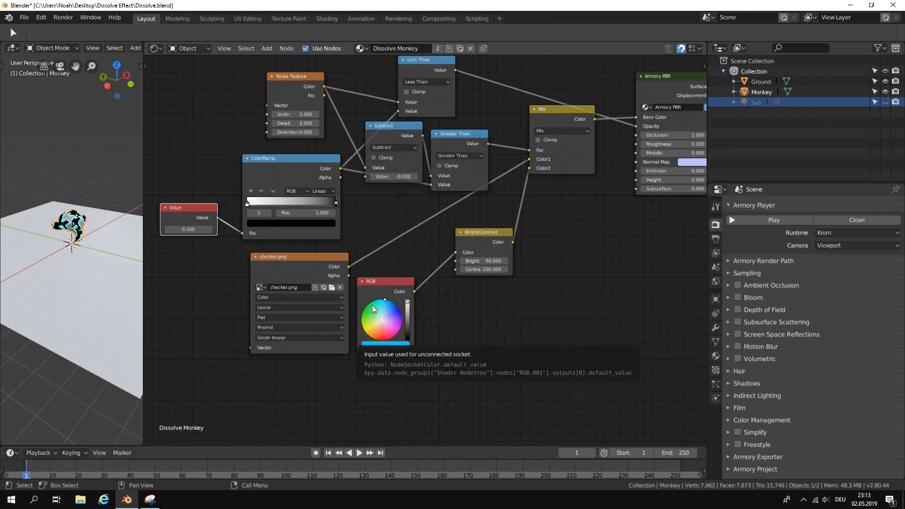
Delete the RGB node that feeds the Bright/Contrast node.
{"action": "middle_click_drag", "start_coordinate": [402, 293], "coordinate": [393, 273]}
{"action": "left_click", "coordinate": [396, 266]}
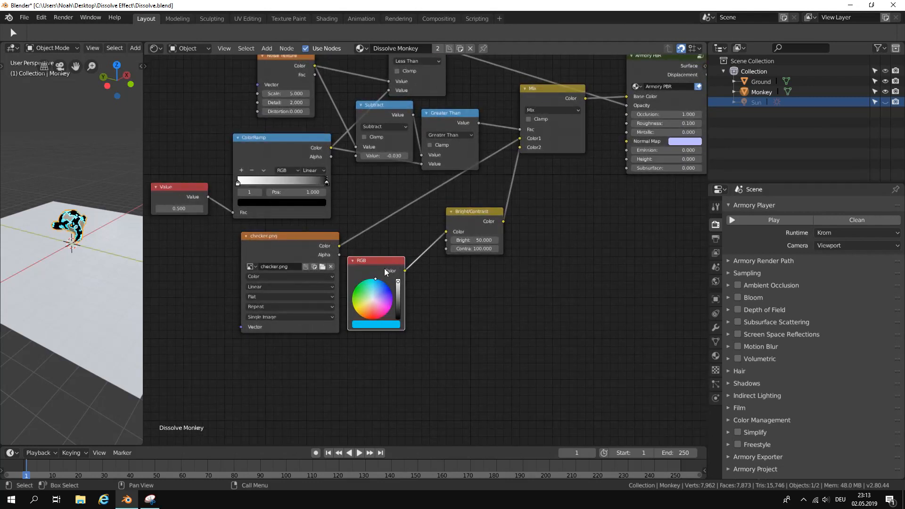
{"action": "key", "text": "x"}
Add a ColorRamp node below checker.png and connect its Color output to the Color input of Bright/Contrast.
{"action": "middle_click_drag", "start_coordinate": [384, 268], "coordinate": [429, 217]}
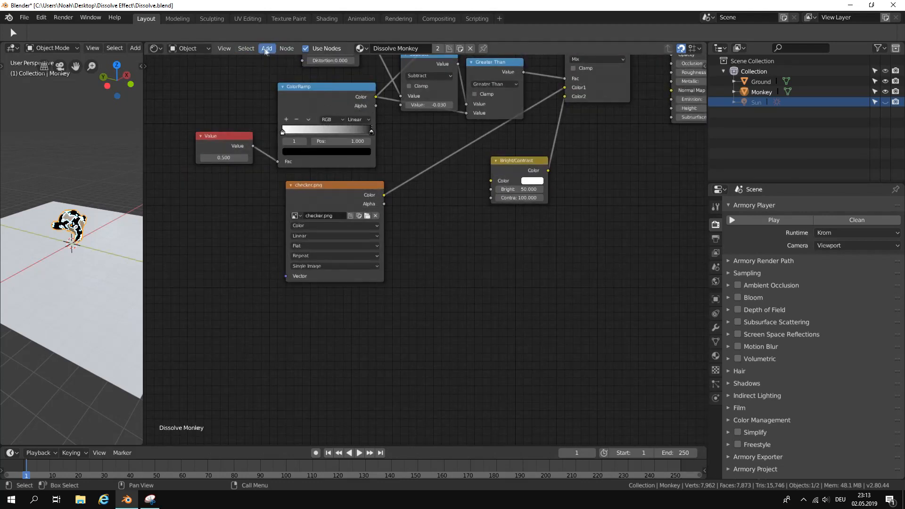
{"action": "left_click", "coordinate": [267, 48]}
{"action": "left_click", "coordinate": [279, 59]}
{"action": "type", "text": "color"}
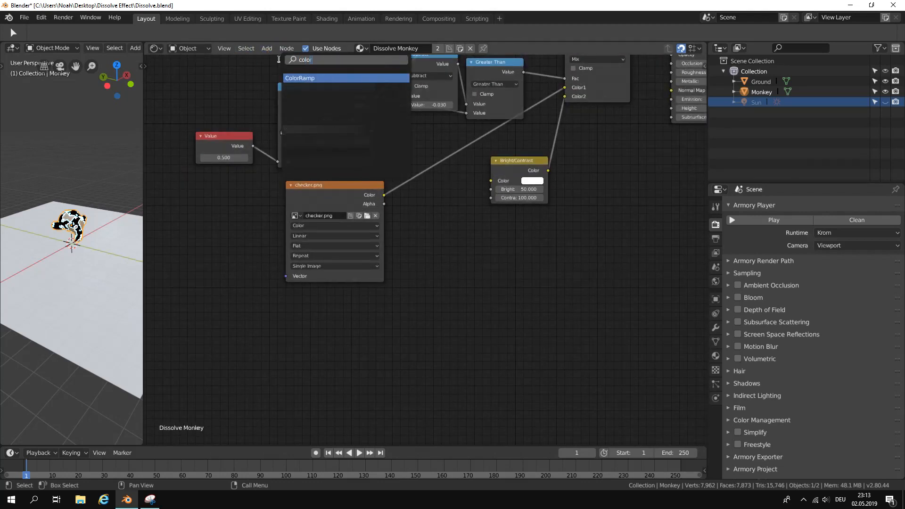
{"action": "left_click", "coordinate": [324, 79]}
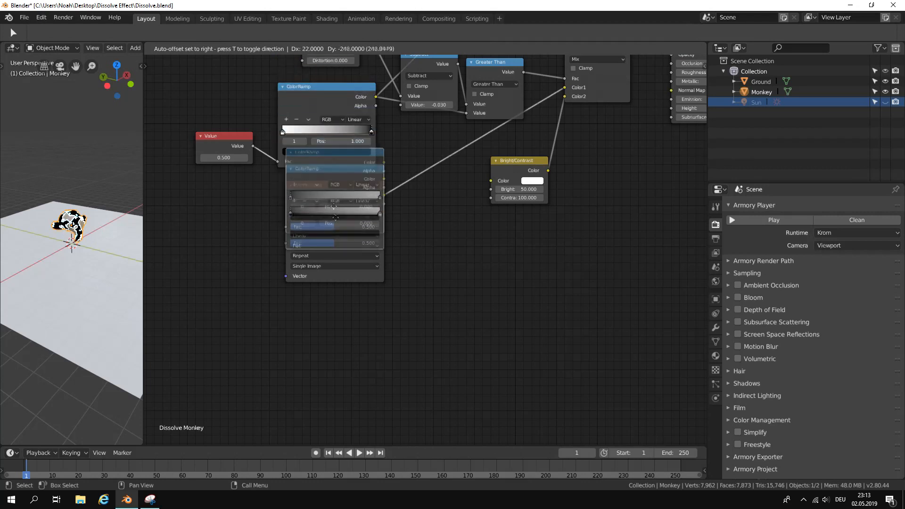
{"action": "left_click", "coordinate": [333, 369]}
{"action": "left_click_drag", "start_coordinate": [384, 310], "coordinate": [490, 181]}
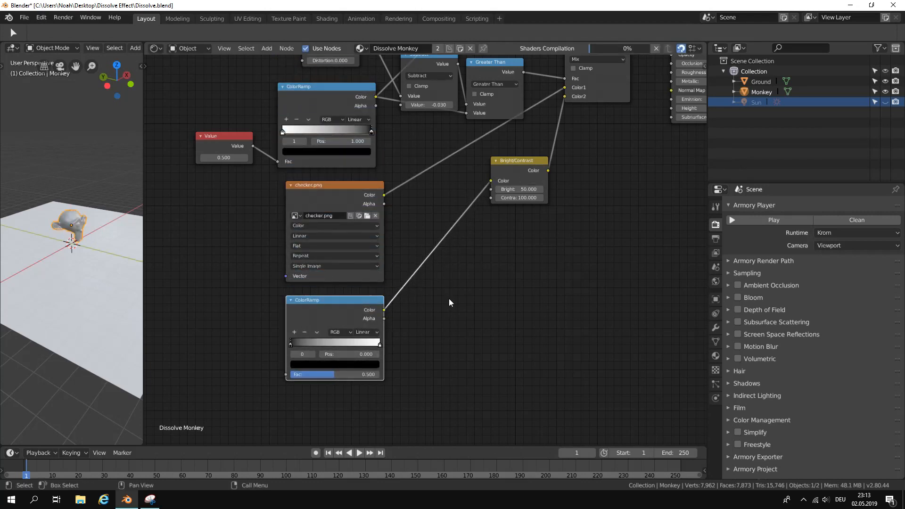
Change the first color stop of the new ColorRamp to a bright magenta.
{"action": "scroll", "coordinate": [83, 220], "scroll_direction": "up", "scroll_amount": 5}
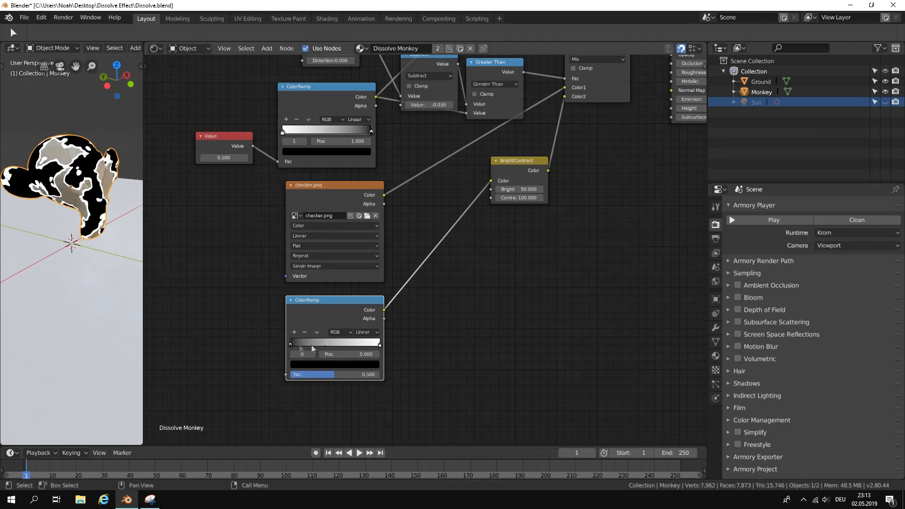
{"action": "scroll", "coordinate": [389, 311], "scroll_direction": "up", "scroll_amount": 1}
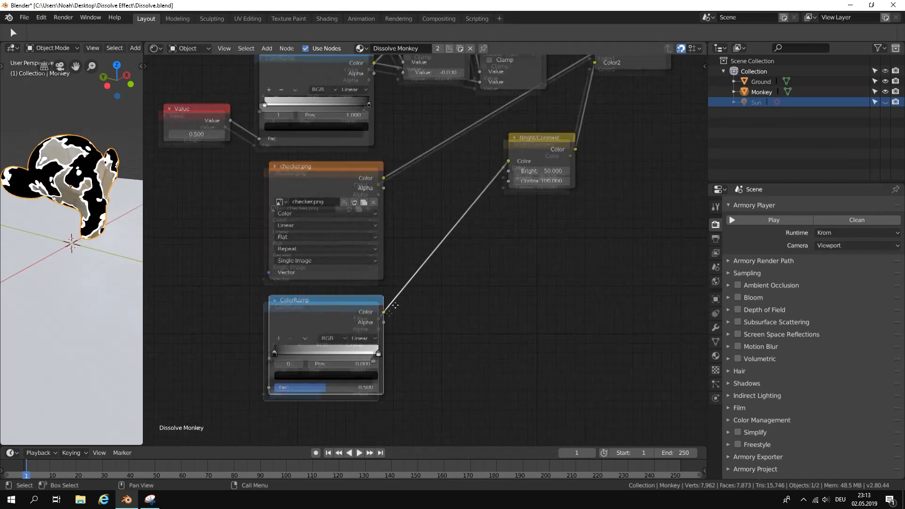
{"action": "middle_click_drag", "start_coordinate": [399, 317], "coordinate": [468, 212]}
{"action": "scroll", "coordinate": [429, 234], "scroll_direction": "up", "scroll_amount": 2}
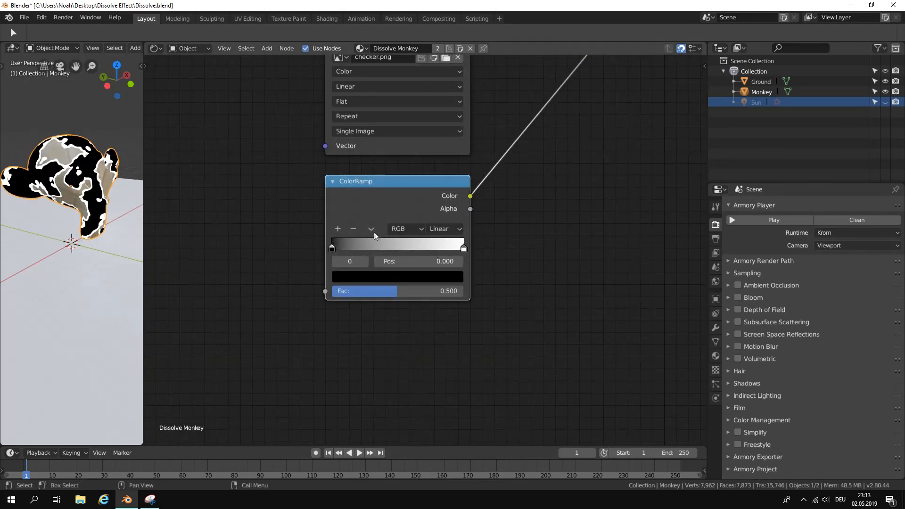
{"action": "left_click", "coordinate": [390, 282]}
{"action": "left_click_drag", "start_coordinate": [436, 132], "coordinate": [436, 101]}
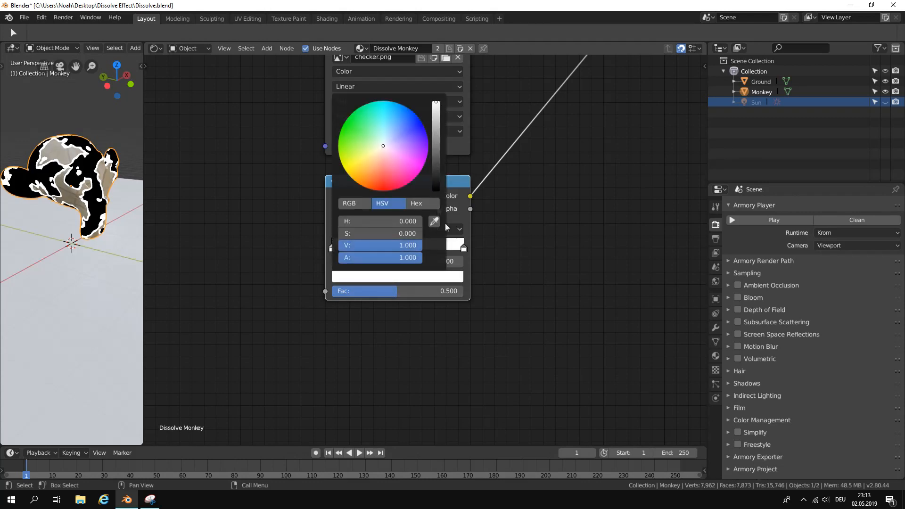
{"action": "left_click", "coordinate": [403, 282]}
{"action": "left_click_drag", "start_coordinate": [383, 146], "coordinate": [423, 166]}
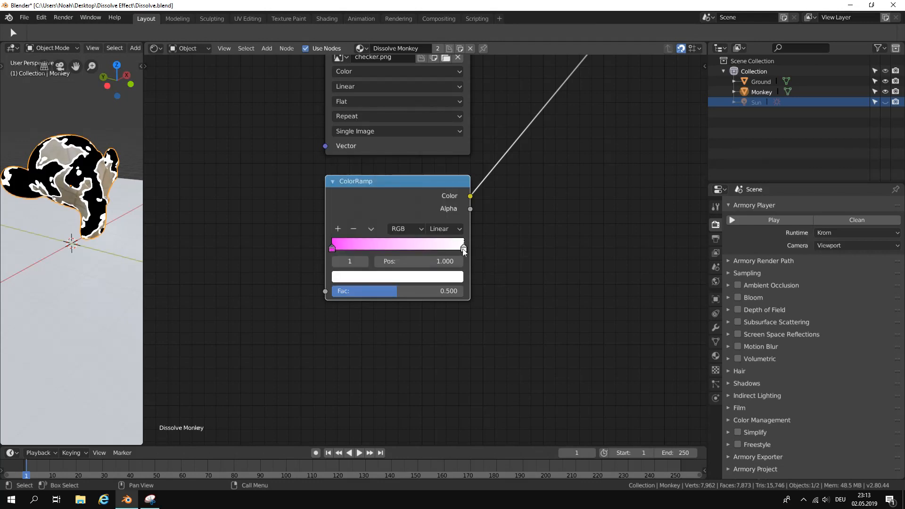
Change the color stop at position 1.000 of the new ColorRamp to cyan.
{"action": "left_click", "coordinate": [464, 248]}
{"action": "left_click", "coordinate": [446, 278]}
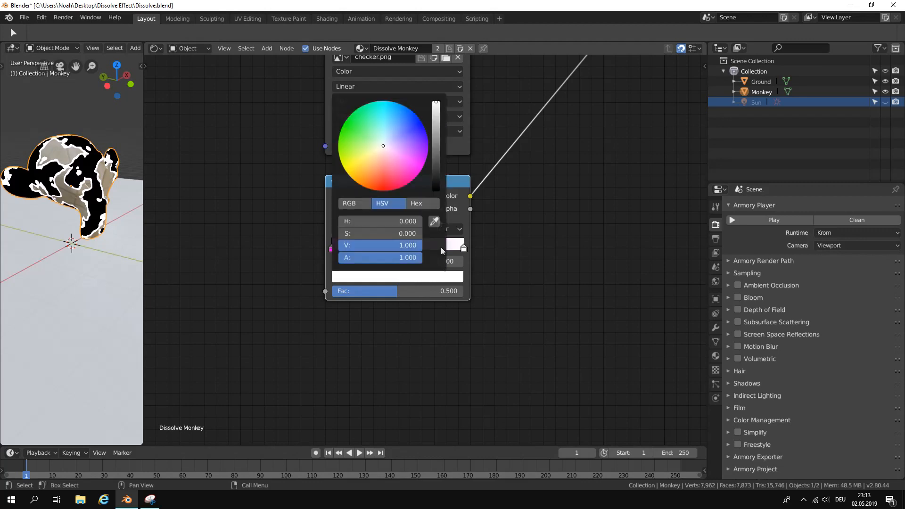
{"action": "left_click", "coordinate": [387, 112]}
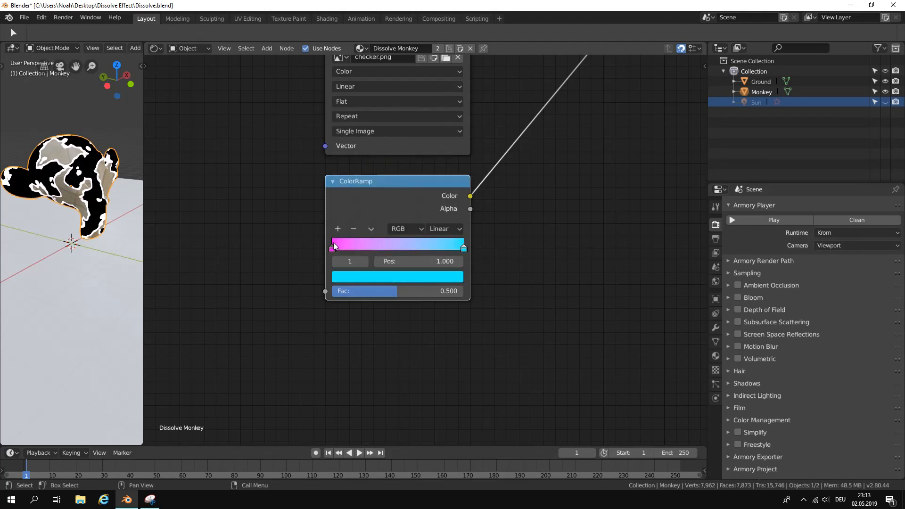
Set the new ColorRamp's Fac to 0.717.
{"action": "left_click_drag", "start_coordinate": [376, 292], "coordinate": [464, 292]}
{"action": "right_click", "coordinate": [464, 292]}
{"action": "left_click_drag", "start_coordinate": [395, 296], "coordinate": [426, 291]}
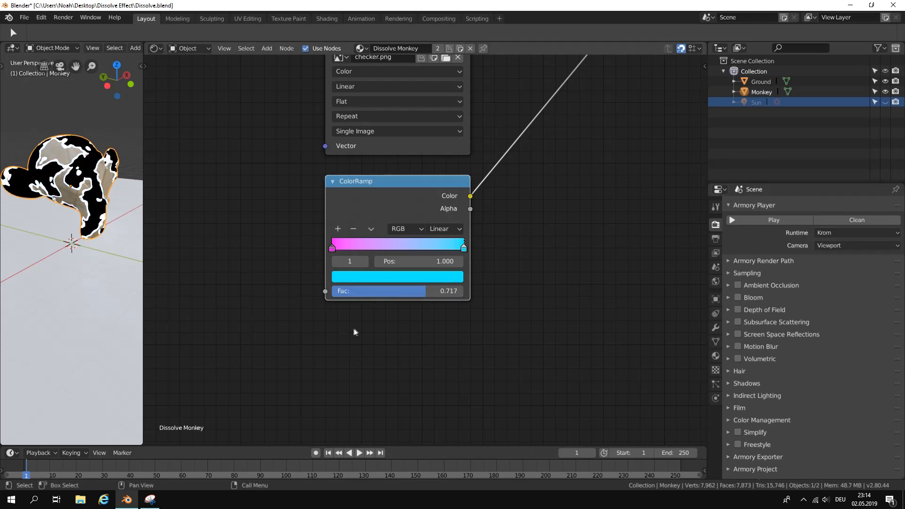
Add a Value node beside the magenta-to-cyan ColorRamp and connect it to that ramp's Fac input.
{"action": "middle_click_drag", "start_coordinate": [281, 278], "coordinate": [400, 290]}
{"action": "left_click", "coordinate": [267, 48]}
{"action": "left_click", "coordinate": [271, 59]}
{"action": "type", "text": "value"}
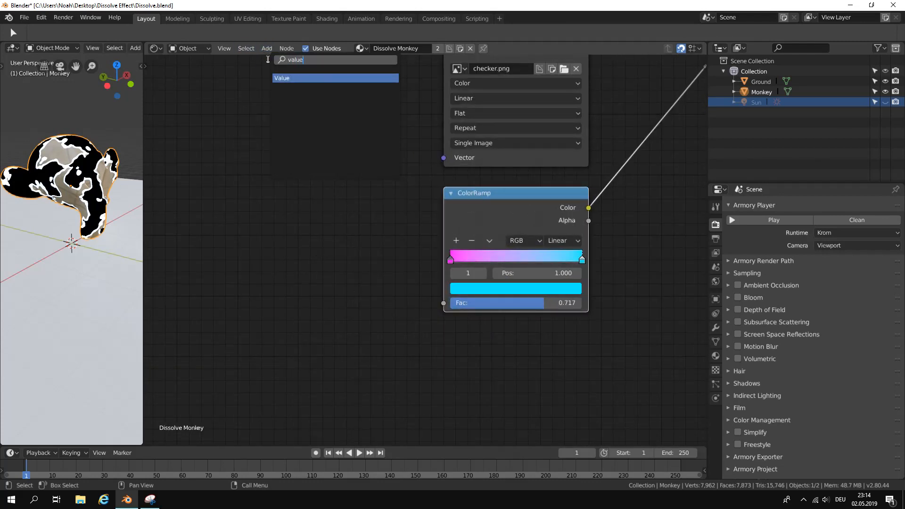
{"action": "key", "text": "Return"}
{"action": "left_click", "coordinate": [305, 276]}
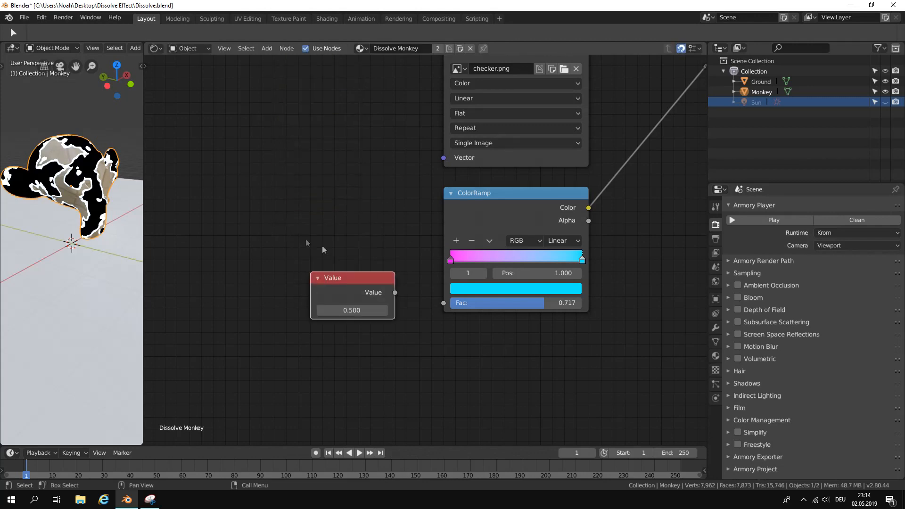
{"action": "left_click_drag", "start_coordinate": [397, 294], "coordinate": [443, 303]}
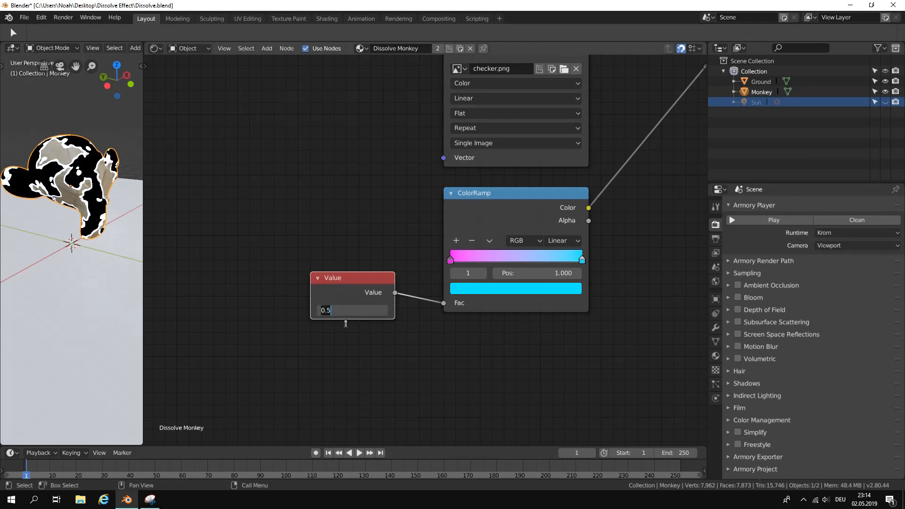
Set the Value node feeding the magenta-to-cyan ColorRamp to 0.2.
{"action": "key", "text": "BackSpace"}
{"action": "type", "text": "2"}
{"action": "key", "text": "Return"}
Name the Value node feeding the magenta-to-cyan ramp "color" and enable it as an Armory material parameter.
{"action": "scroll", "coordinate": [227, 253], "scroll_direction": "down", "scroll_amount": 1}
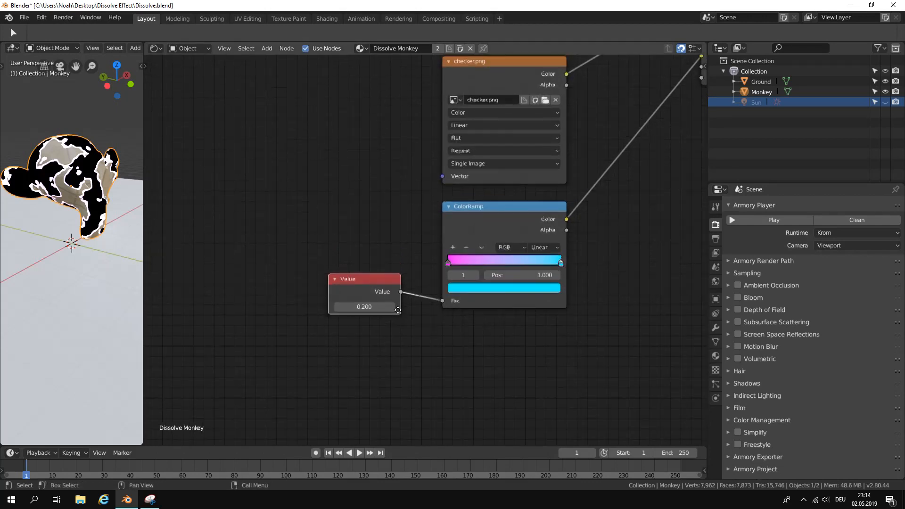
{"action": "scroll", "coordinate": [389, 303], "scroll_direction": "down", "scroll_amount": 2}
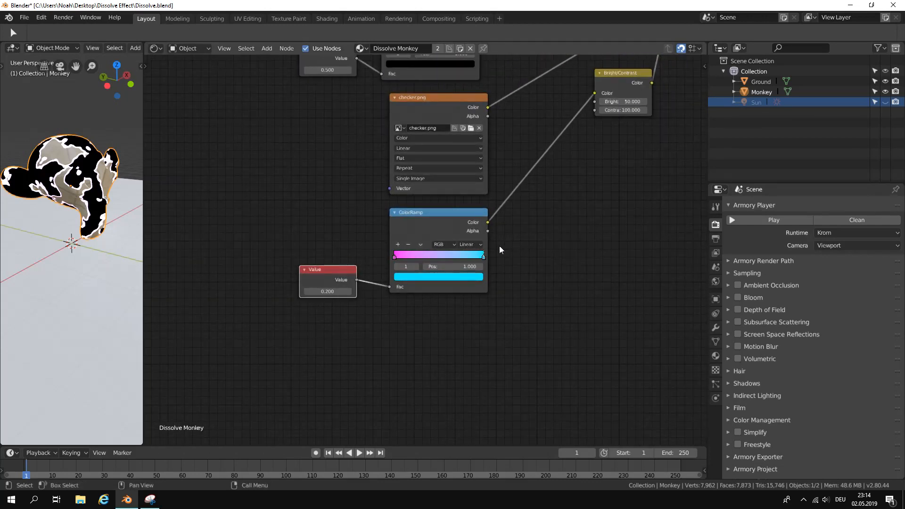
{"action": "left_click", "coordinate": [700, 64]}
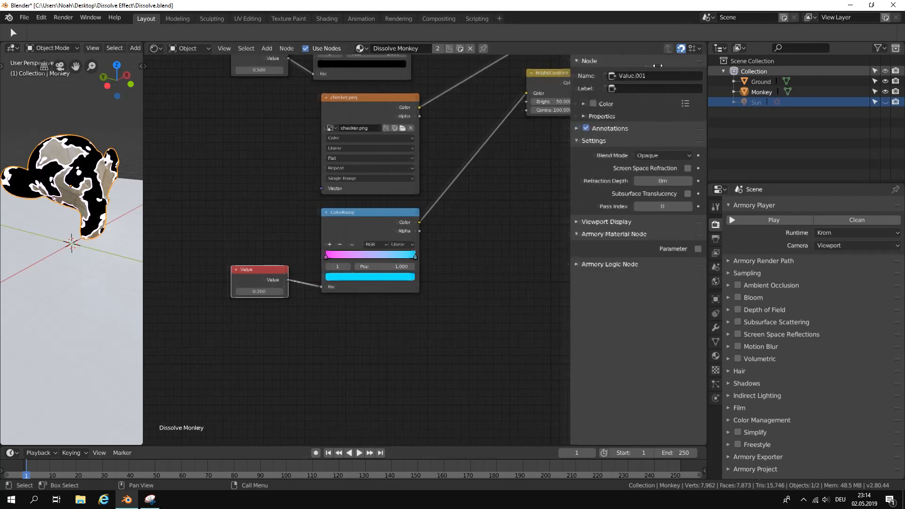
{"action": "left_click", "coordinate": [642, 74]}
{"action": "key", "text": "BackSpace"}
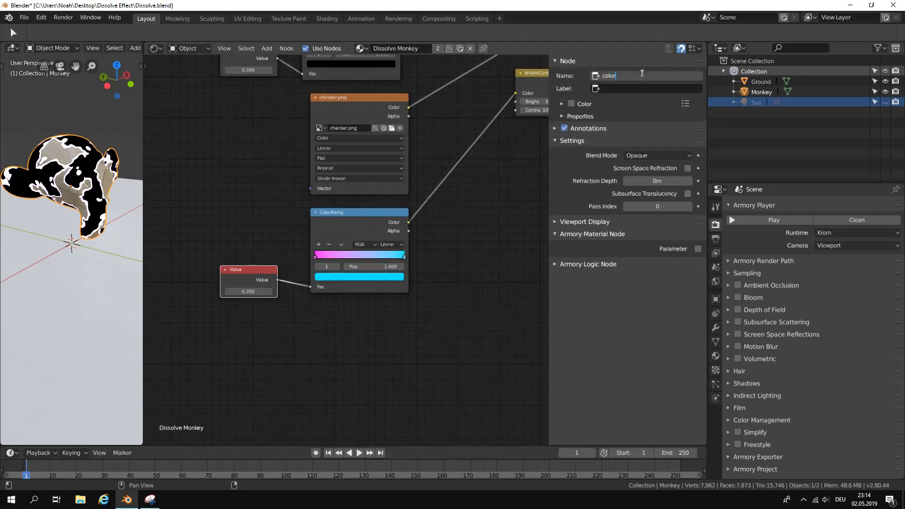
{"action": "type", "text": "color"}
{"action": "key", "text": "Return"}
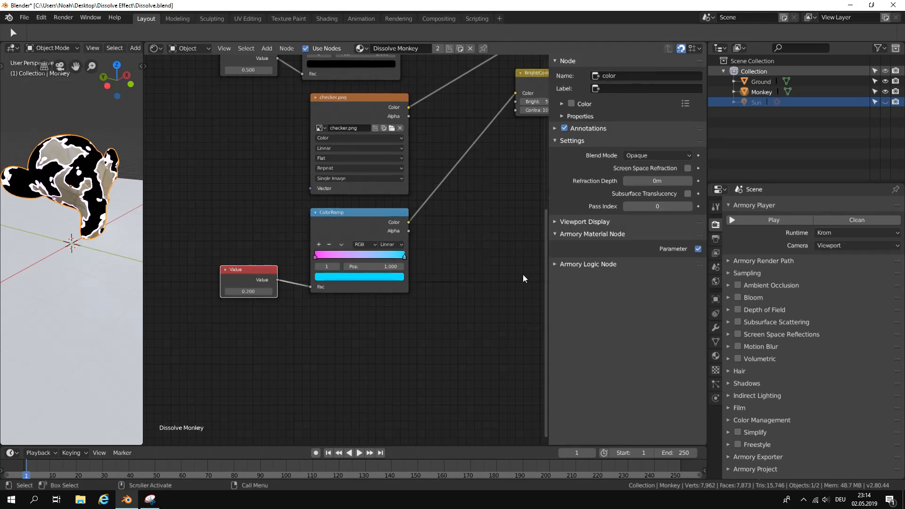
{"action": "key", "text": "n"}
Switch the node area to the Logic Node Editor and load the Dissolve controller tree.
{"action": "scroll", "coordinate": [516, 268], "scroll_direction": "down", "scroll_amount": 2}
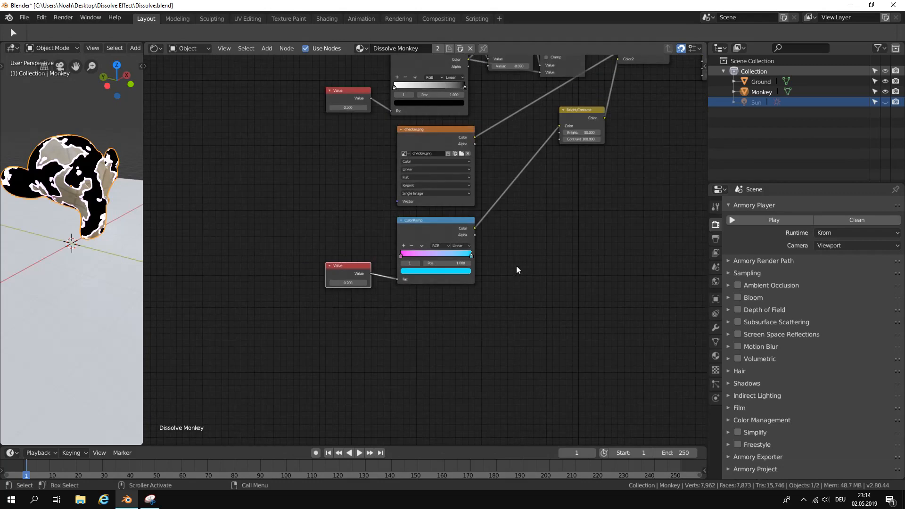
{"action": "left_click", "coordinate": [153, 48]}
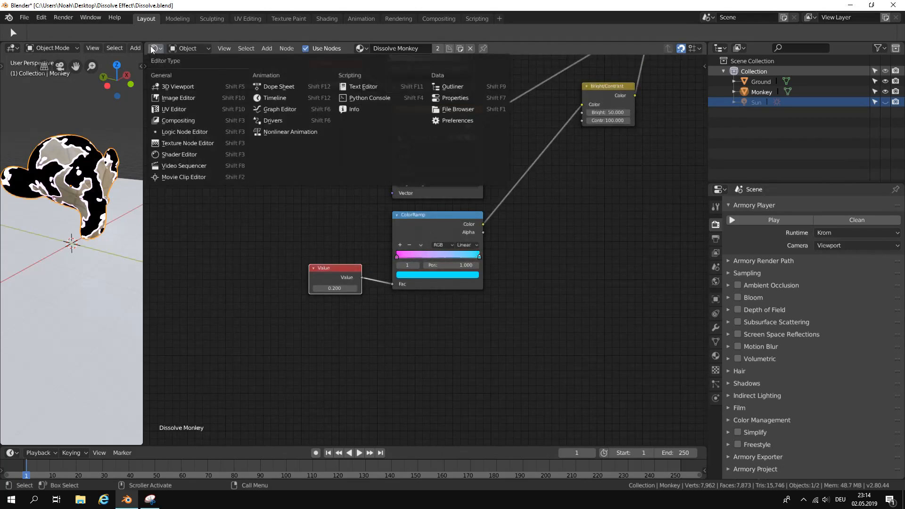
{"action": "left_click", "coordinate": [186, 141]}
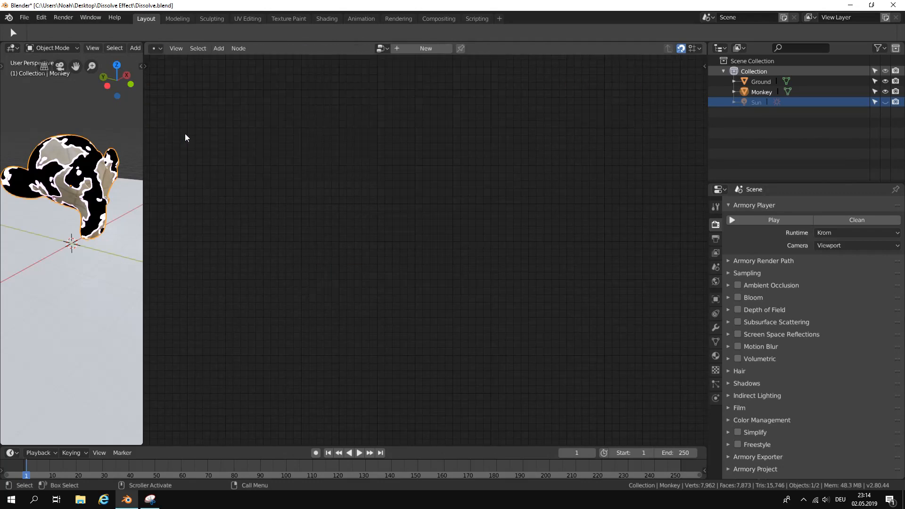
{"action": "left_click", "coordinate": [381, 49]}
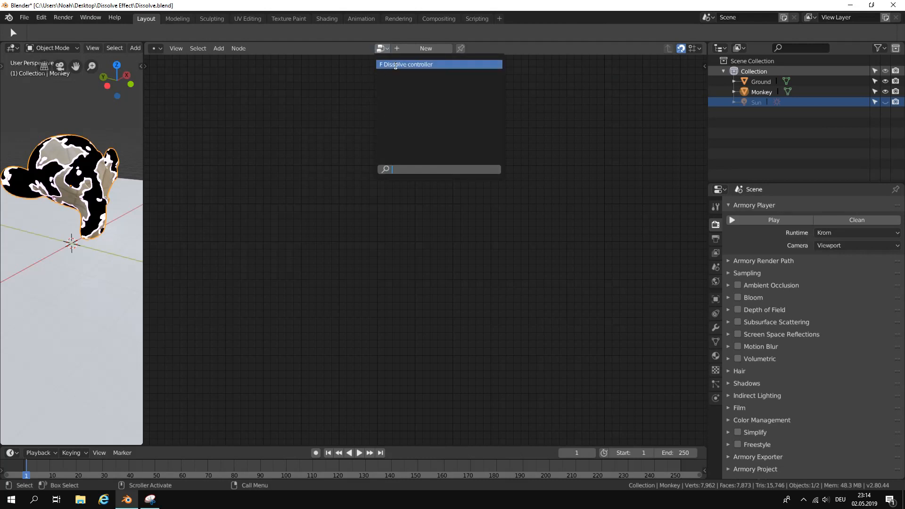
{"action": "left_click", "coordinate": [396, 65]}
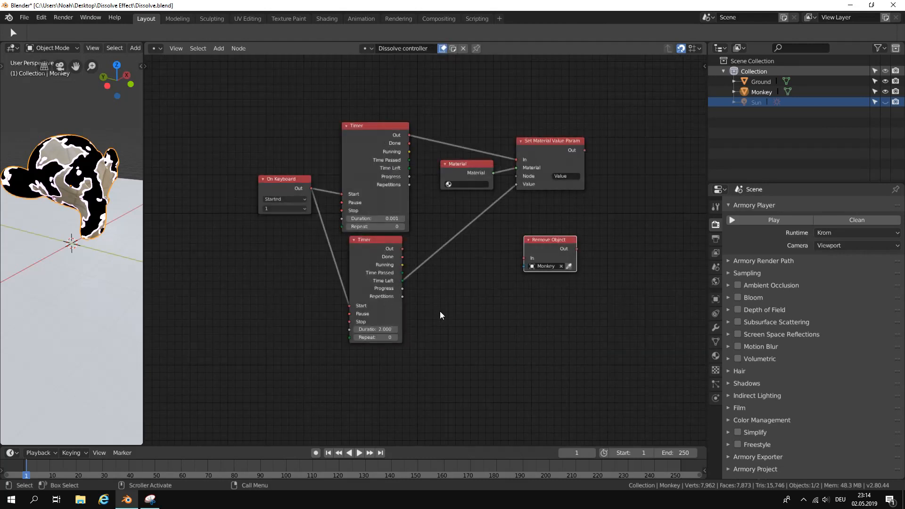
Add an On Keyboard node in the empty space below the existing logic nodes and set its key to 1.
{"action": "scroll", "coordinate": [440, 310], "scroll_direction": "down", "scroll_amount": 2}
{"action": "middle_click_drag", "start_coordinate": [440, 310], "coordinate": [485, 243]}
{"action": "middle_click_drag", "start_coordinate": [411, 277], "coordinate": [428, 271]}
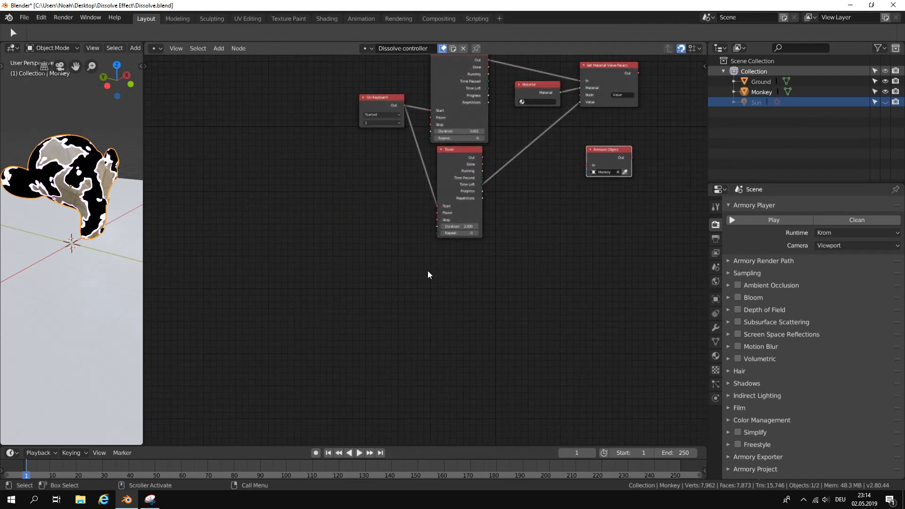
{"action": "scroll", "coordinate": [383, 275], "scroll_direction": "up", "scroll_amount": 1}
{"action": "left_click", "coordinate": [219, 49]}
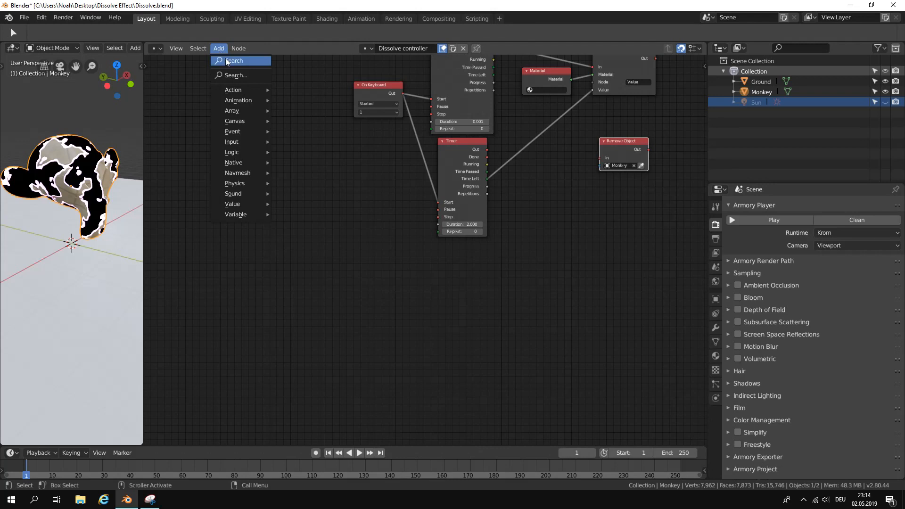
{"action": "type", "text": "on ke"}
{"action": "key", "text": "Return"}
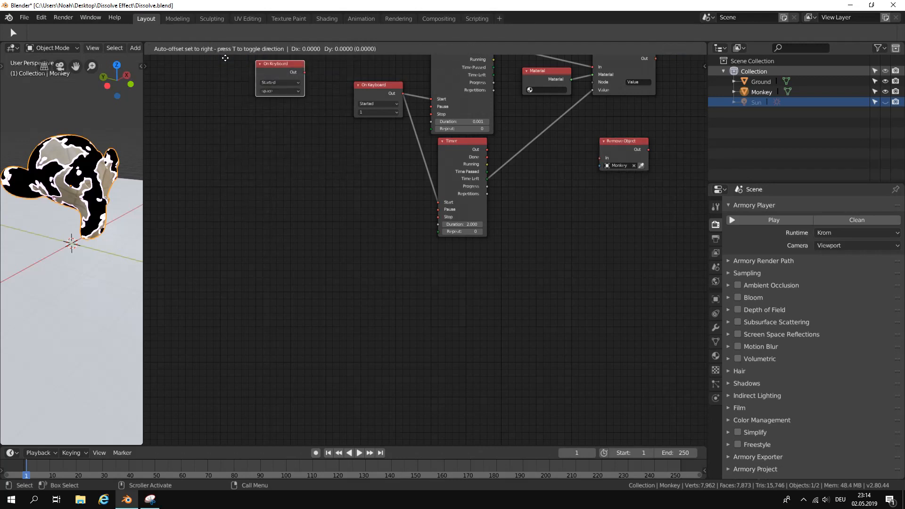
{"action": "scroll", "coordinate": [373, 331], "scroll_direction": "up", "scroll_amount": 2}
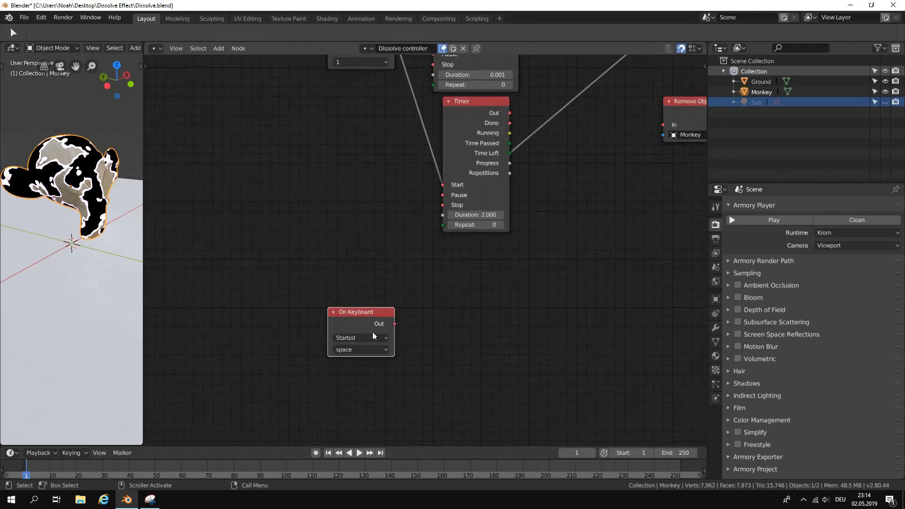
{"action": "left_click", "coordinate": [350, 271]}
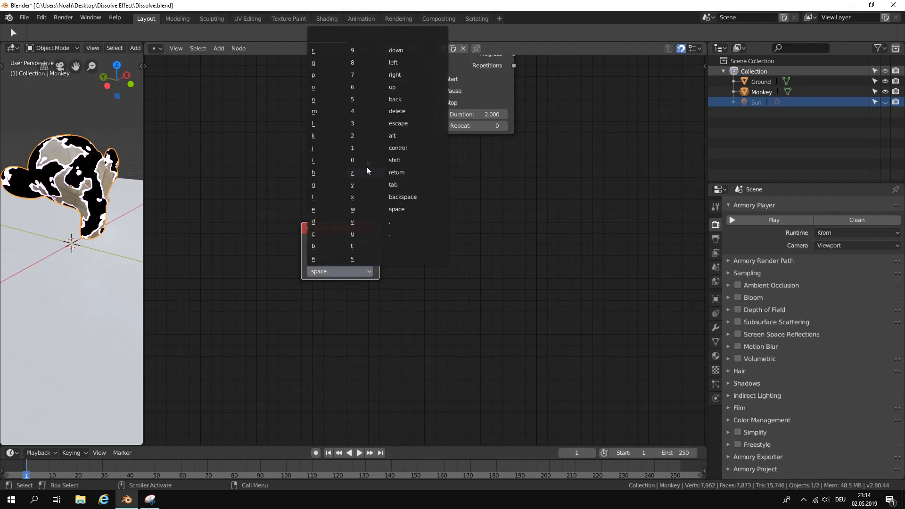
{"action": "left_click", "coordinate": [359, 148]}
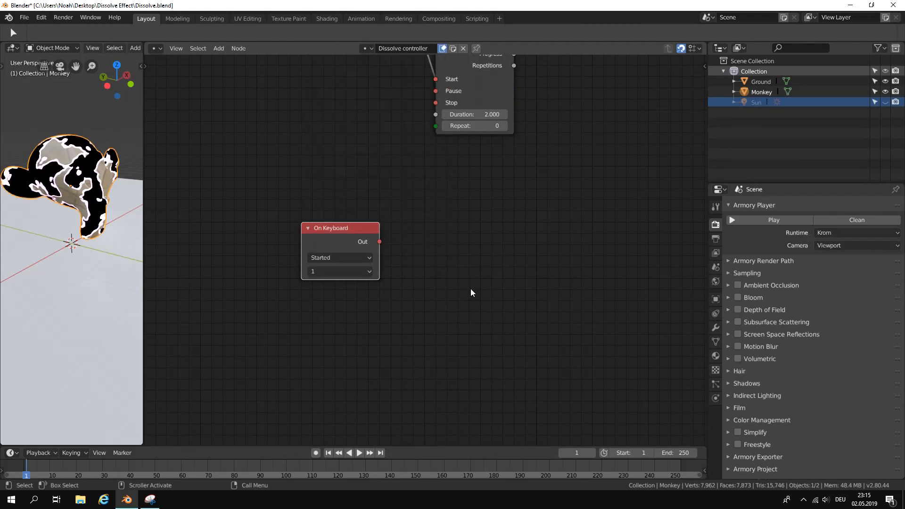
Add a Timer node beside the new On Keyboard node and connect the keyboard's Out to the timer's Start.
{"action": "scroll", "coordinate": [487, 284], "scroll_direction": "down", "scroll_amount": 1}
{"action": "middle_click_drag", "start_coordinate": [488, 283], "coordinate": [456, 276]}
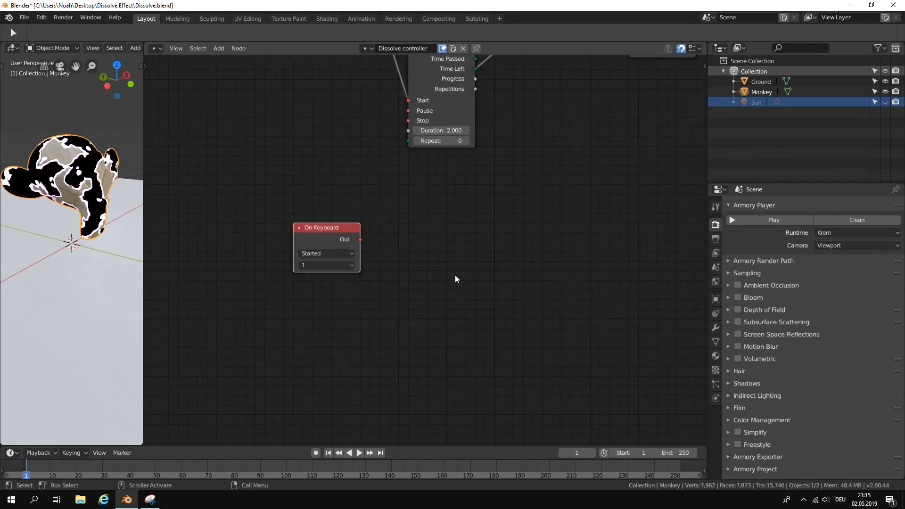
{"action": "scroll", "coordinate": [460, 275], "scroll_direction": "down", "scroll_amount": 1}
{"action": "key", "text": "shift+a"}
{"action": "left_click", "coordinate": [438, 258]}
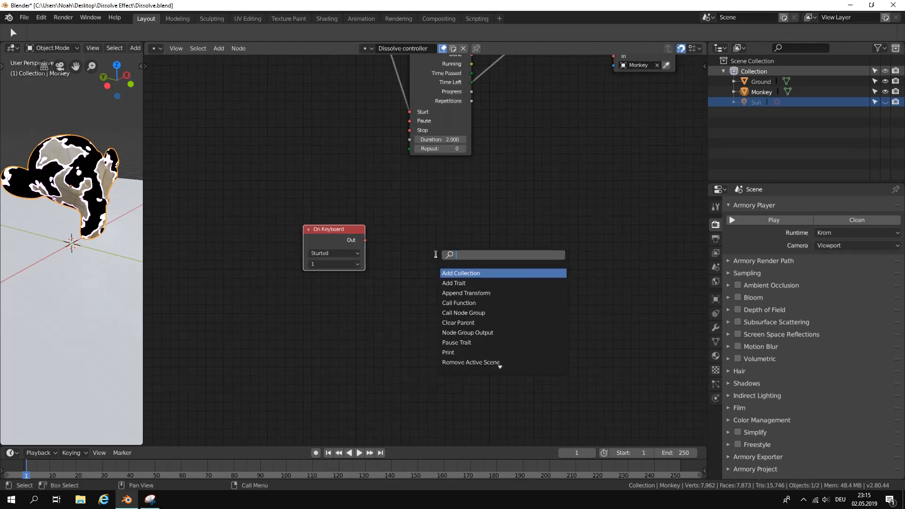
{"action": "type", "text": "timer"}
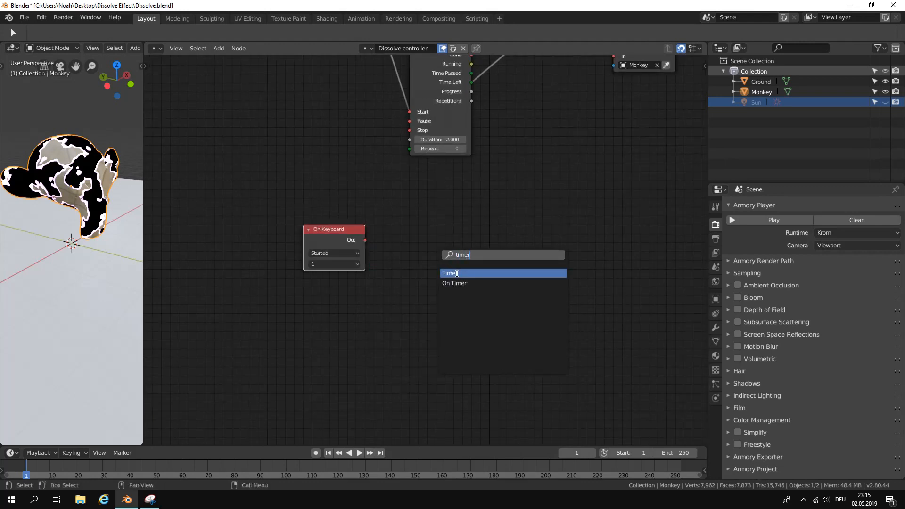
{"action": "key", "text": "Return"}
{"action": "left_click", "coordinate": [397, 232]}
{"action": "left_click_drag", "start_coordinate": [366, 240], "coordinate": [410, 307]}
Set the new Timer's Repeat to 0 and its Duration to 0.001.
{"action": "mouse_move", "coordinate": [471, 235]}
{"action": "left_mouse_down"}
{"action": "mouse_move", "coordinate": [489, 235]}
{"action": "mouse_move", "coordinate": [457, 231]}
{"action": "left_mouse_up"}
{"action": "scroll", "coordinate": [465, 310], "scroll_direction": "up", "scroll_amount": 1}
{"action": "middle_click_drag", "start_coordinate": [484, 314], "coordinate": [432, 241]}
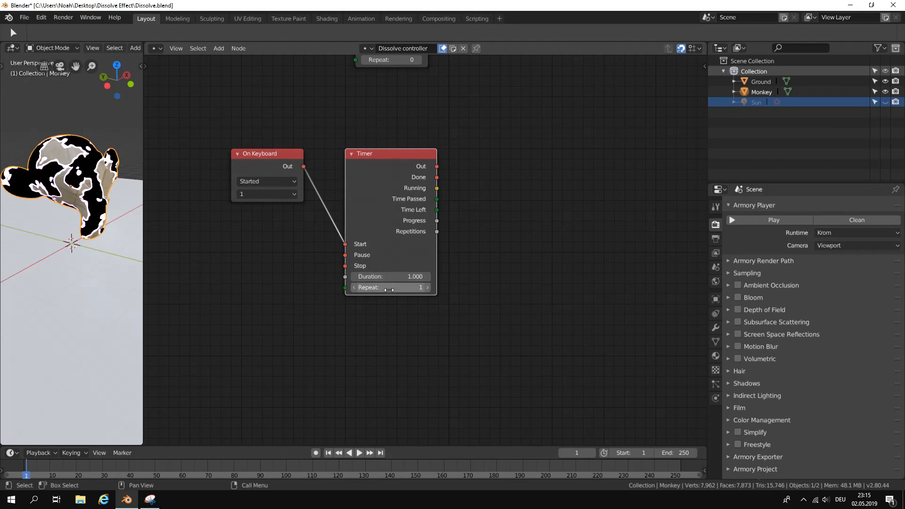
{"action": "scroll", "coordinate": [390, 290], "scroll_direction": "up", "scroll_amount": 1}
{"action": "middle_click_drag", "start_coordinate": [404, 296], "coordinate": [427, 301]}
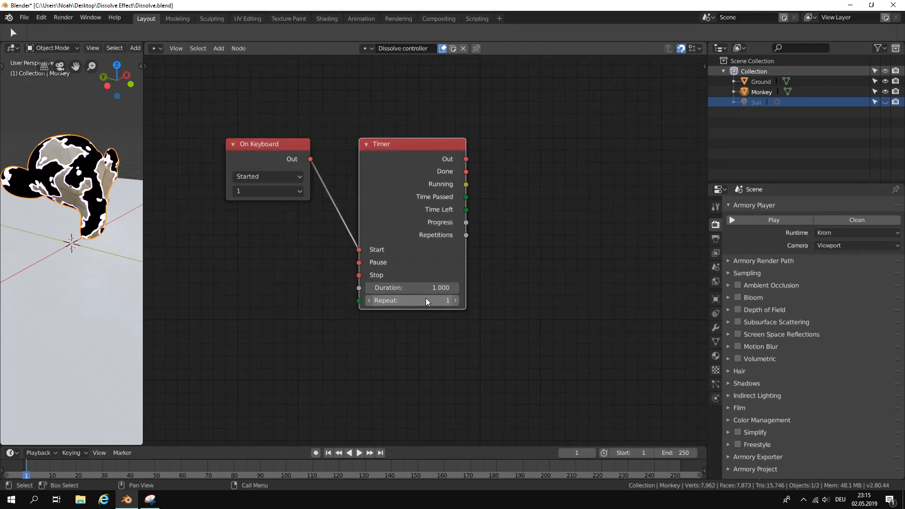
{"action": "scroll", "coordinate": [448, 316], "scroll_direction": "down", "scroll_amount": 2}
{"action": "scroll", "coordinate": [449, 315], "scroll_direction": "up", "scroll_amount": 2}
{"action": "scroll", "coordinate": [445, 315], "scroll_direction": "up", "scroll_amount": 1}
{"action": "middle_click_drag", "start_coordinate": [446, 315], "coordinate": [422, 299]}
{"action": "scroll", "coordinate": [422, 299], "scroll_direction": "up", "scroll_amount": 2}
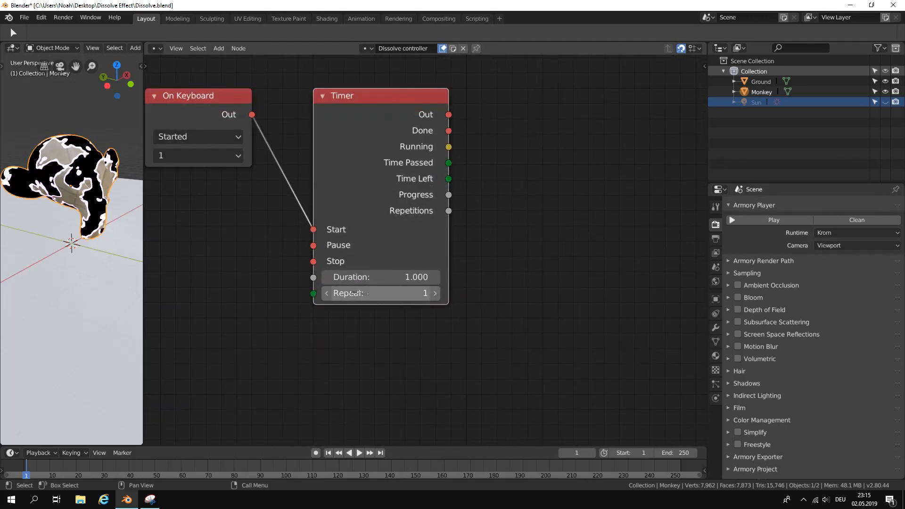
{"action": "left_click", "coordinate": [326, 293]}
{"action": "left_click", "coordinate": [391, 278]}
{"action": "type", "text": "0.001"}
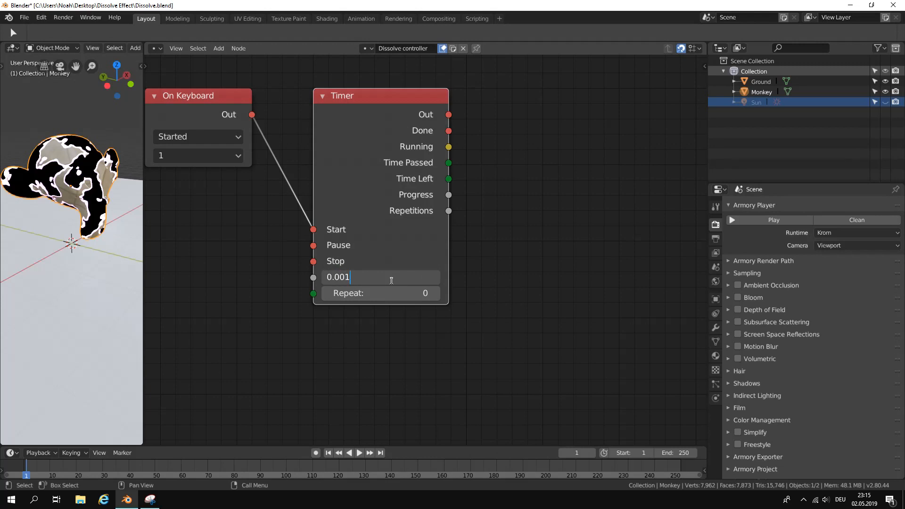
{"action": "key", "text": "Return"}
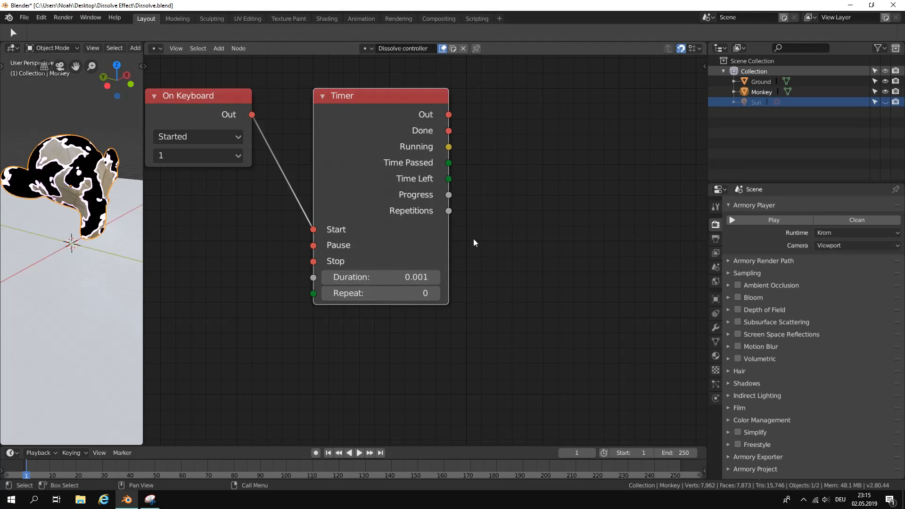
Add a Set Material Value Param node beside the new Timer, widen it, and connect the timer's Out to its In.
{"action": "scroll", "coordinate": [480, 231], "scroll_direction": "down", "scroll_amount": 1}
{"action": "middle_click_drag", "start_coordinate": [481, 222], "coordinate": [389, 255]}
{"action": "key", "text": "shift+a"}
{"action": "type", "text": "par"}
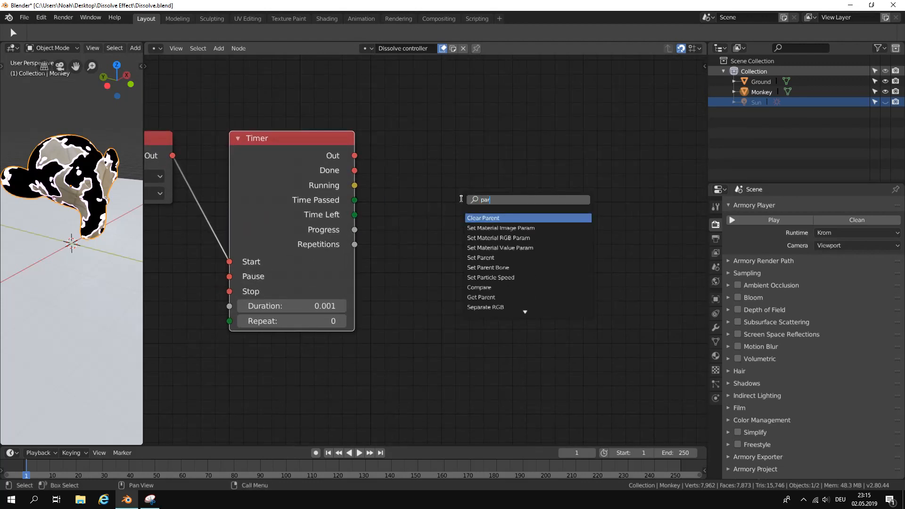
{"action": "type", "text": "am"}
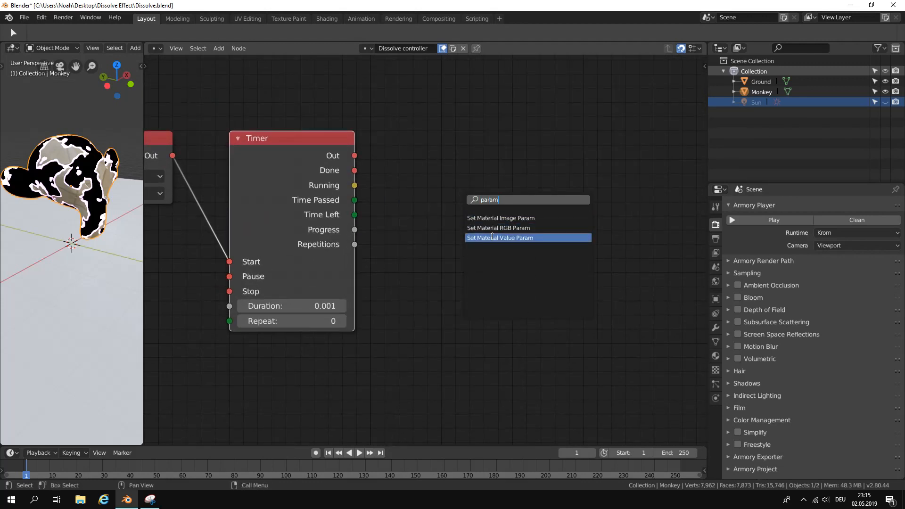
{"action": "left_click", "coordinate": [493, 237]}
{"action": "left_click", "coordinate": [437, 151]}
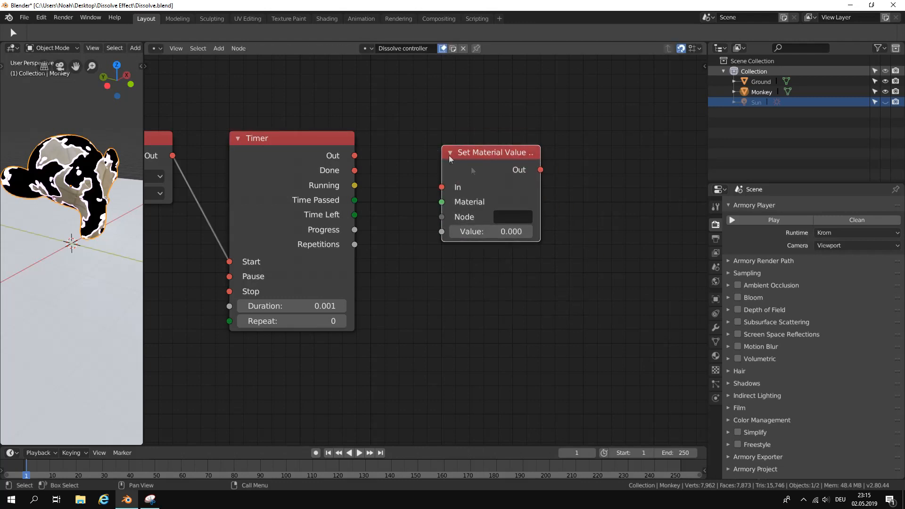
{"action": "left_click_drag", "start_coordinate": [538, 191], "coordinate": [598, 189]}
{"action": "left_click_drag", "start_coordinate": [444, 189], "coordinate": [356, 156]}
Set the Node name of the new Set Material Value Param node to "color".
{"action": "left_click", "coordinate": [560, 216]}
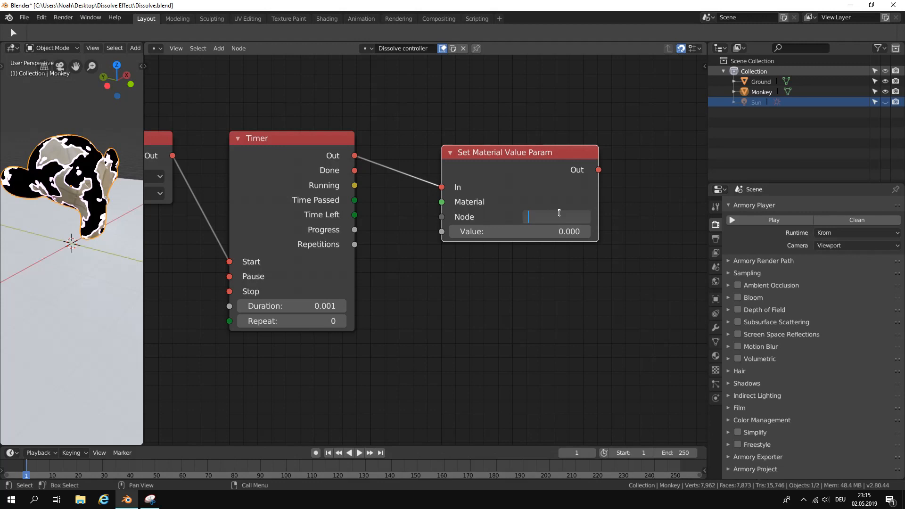
{"action": "type", "text": "color"}
{"action": "key", "text": "Return"}
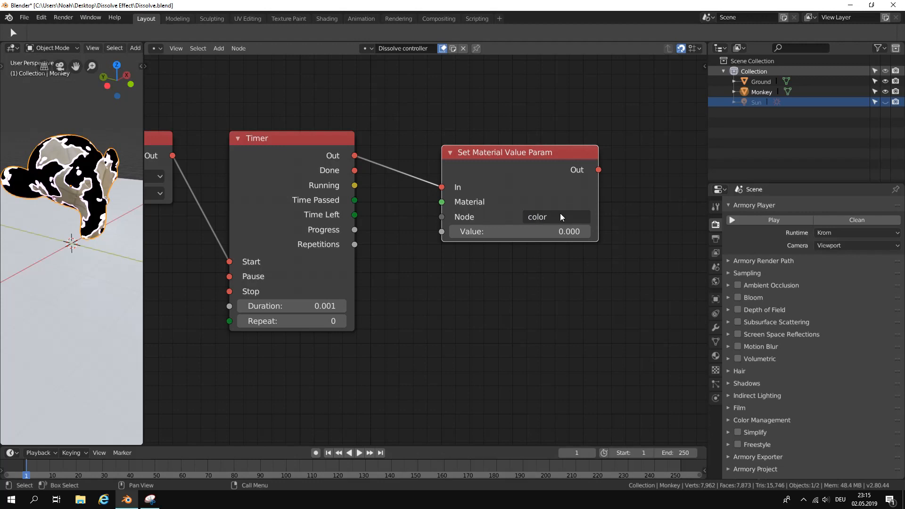
Add a Material node and connect its output to the Material input of the "color" Set Material Value Param node.
{"action": "scroll", "coordinate": [514, 251], "scroll_direction": "down", "scroll_amount": 1}
{"action": "left_click_drag", "start_coordinate": [486, 175], "coordinate": [542, 176]}
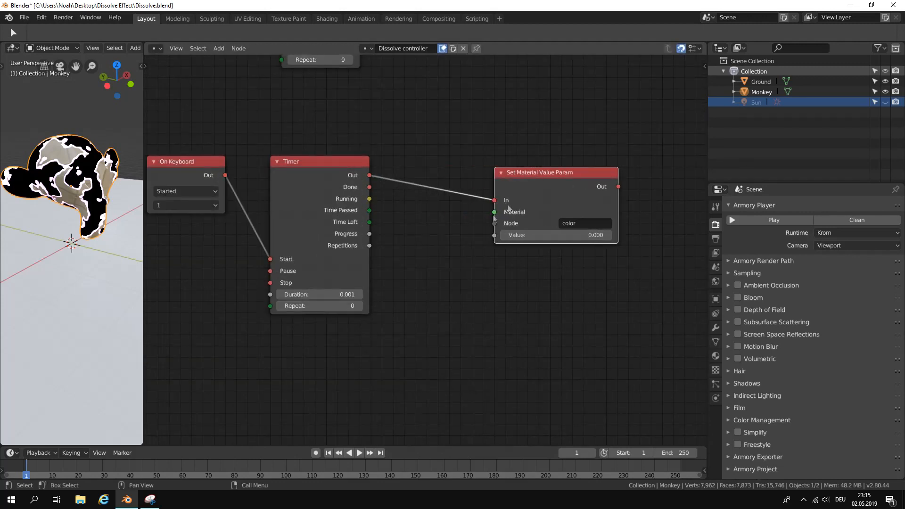
{"action": "key", "text": "shift+a"}
{"action": "left_click", "coordinate": [446, 220]}
{"action": "type", "text": "material"}
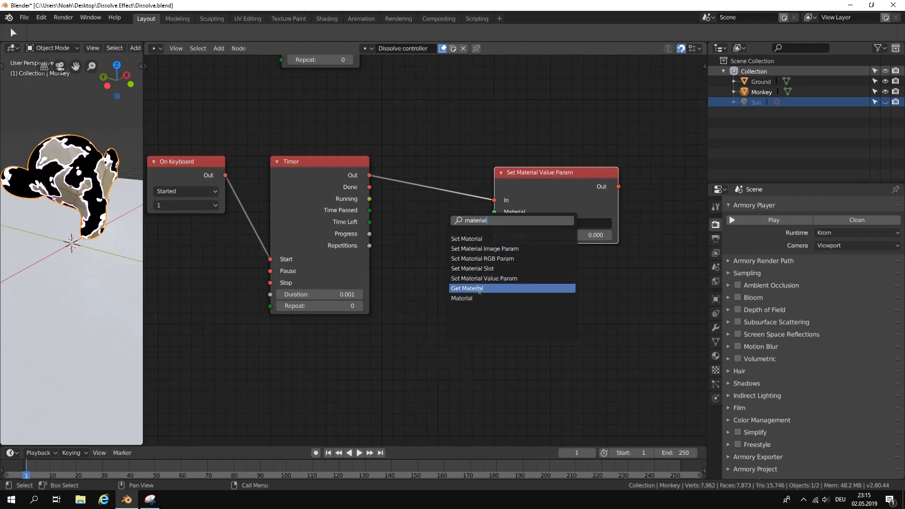
{"action": "left_click", "coordinate": [535, 299]}
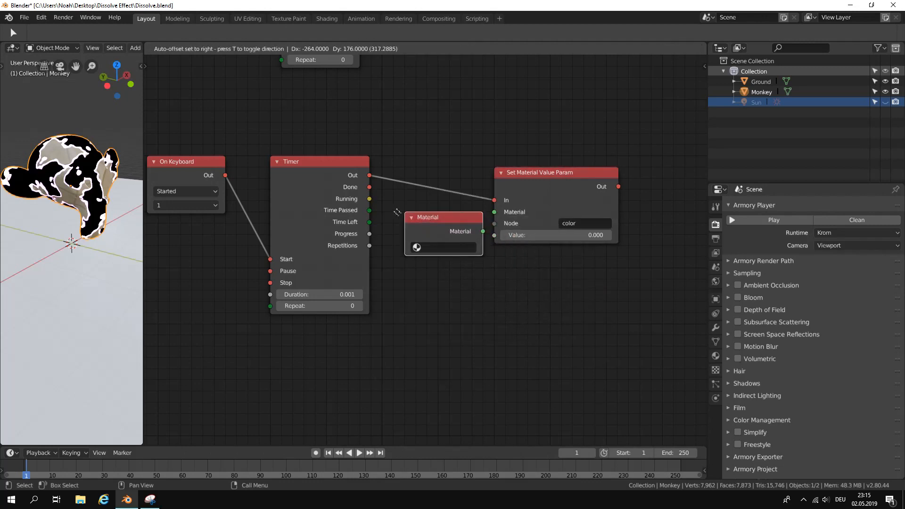
{"action": "left_click", "coordinate": [455, 239]}
{"action": "left_click_drag", "start_coordinate": [461, 231], "coordinate": [495, 212]}
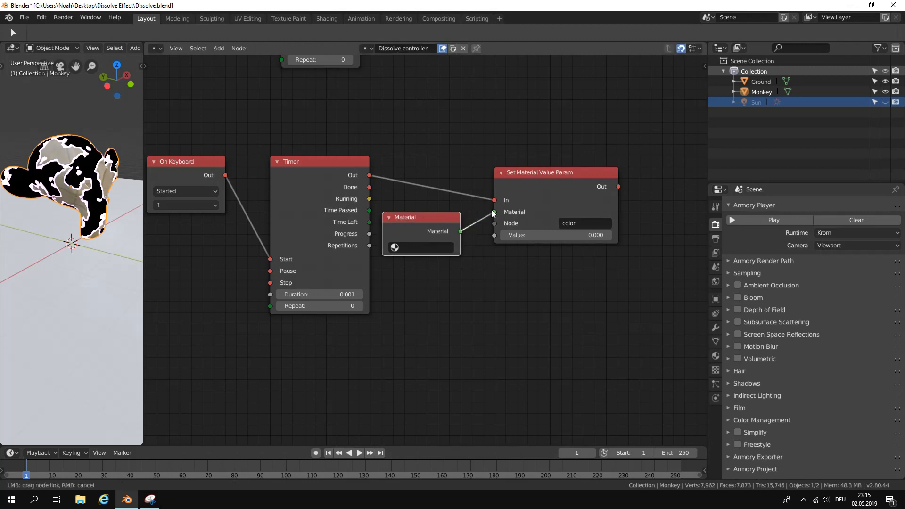
Move the new On Keyboard node down, below the level of the new Timer's Start input.
{"action": "middle_click_drag", "start_coordinate": [474, 287], "coordinate": [520, 174]}
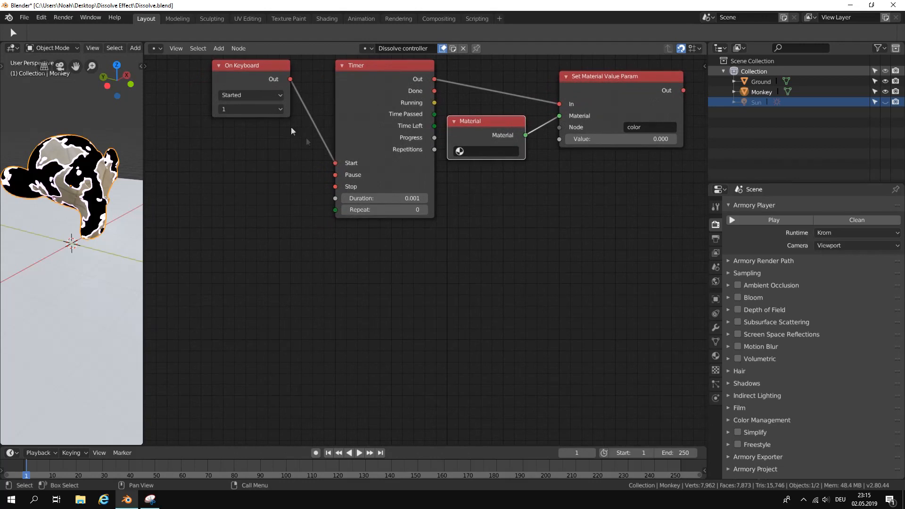
{"action": "left_click_drag", "start_coordinate": [253, 66], "coordinate": [254, 231]}
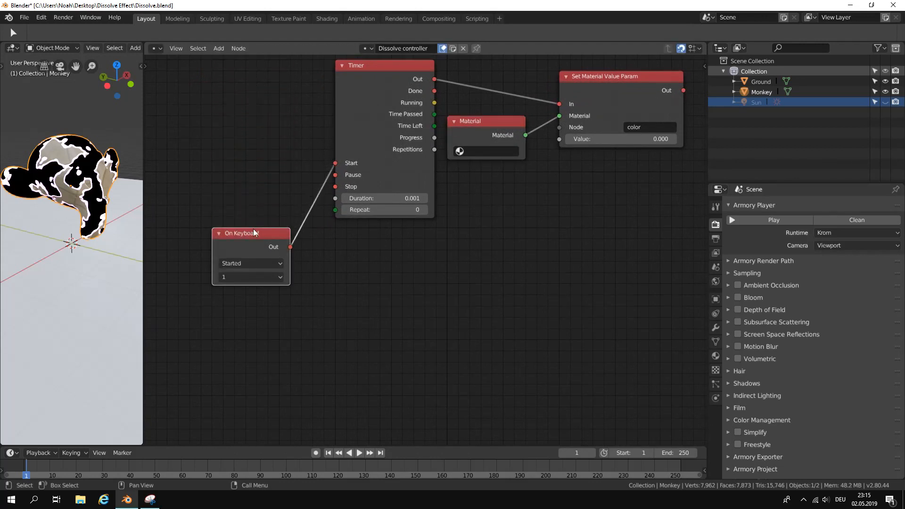
Add another Timer node below the new Timer and connect the lower On Keyboard node's Out to its Start.
{"action": "left_click", "coordinate": [220, 48]}
{"action": "left_click", "coordinate": [231, 58]}
{"action": "type", "text": "timer"}
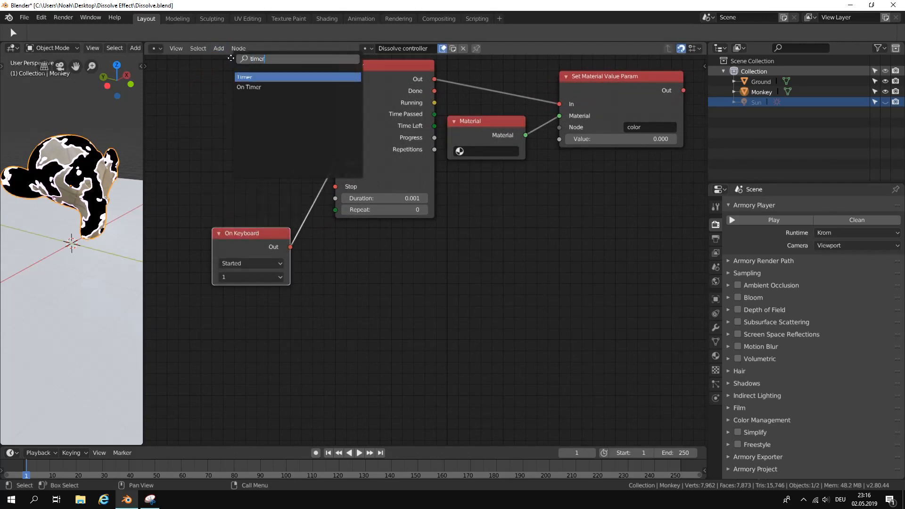
{"action": "key", "text": "Return"}
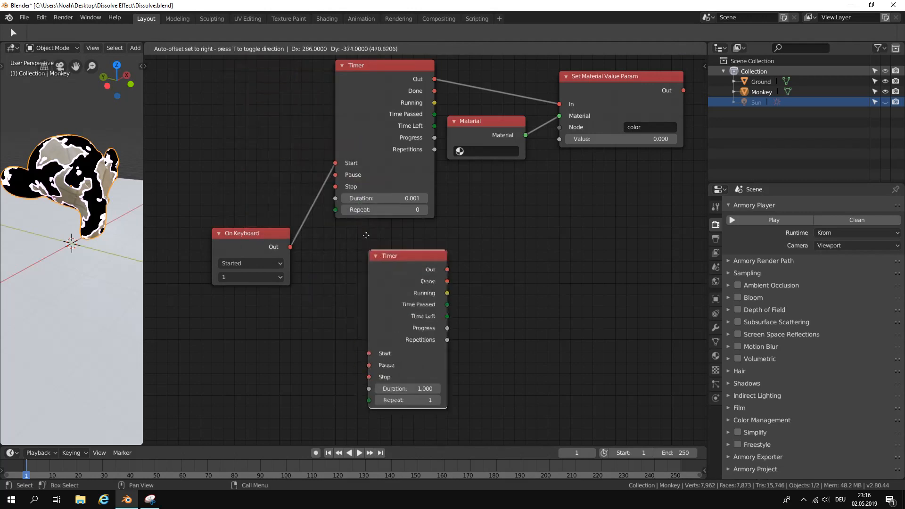
{"action": "left_click", "coordinate": [349, 217]}
{"action": "left_click_drag", "start_coordinate": [290, 247], "coordinate": [321, 301]}
{"action": "left_click_drag", "start_coordinate": [330, 355], "coordinate": [347, 342]}
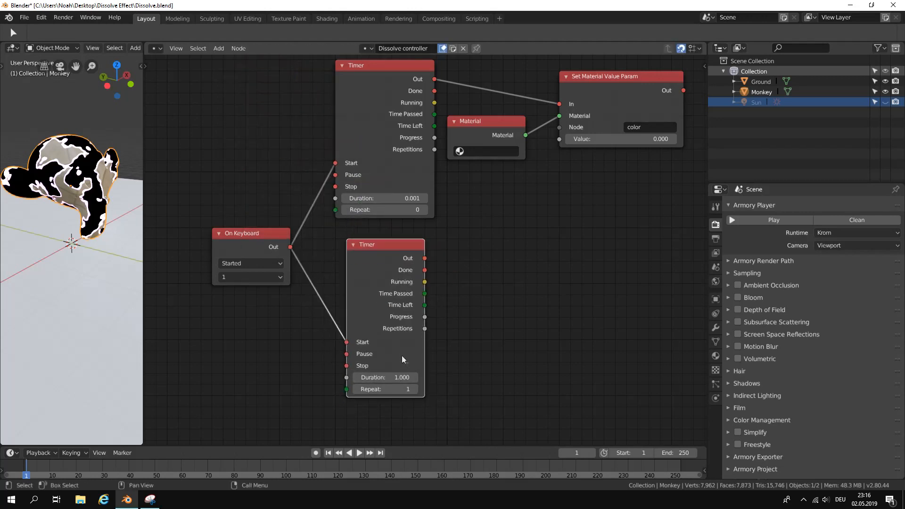
Set the newly added Timer's Duration to 2 and its Repeat to 0.
{"action": "middle_click_drag", "start_coordinate": [406, 358], "coordinate": [406, 341]}
{"action": "left_click", "coordinate": [391, 362]}
{"action": "type", "text": "2"}
{"action": "key", "text": "Return"}
{"action": "scroll", "coordinate": [469, 285], "scroll_direction": "down", "scroll_amount": 2}
{"action": "middle_click_drag", "start_coordinate": [470, 286], "coordinate": [468, 375]}
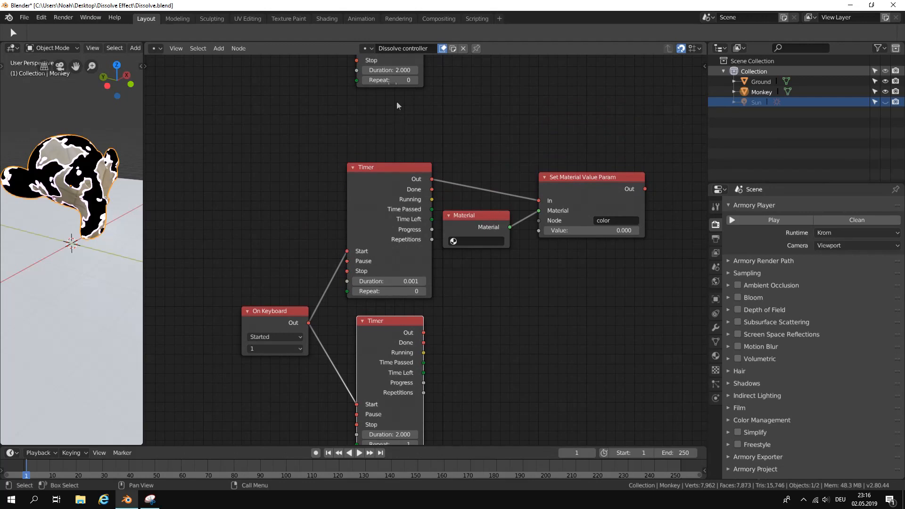
{"action": "middle_click_drag", "start_coordinate": [434, 340], "coordinate": [417, 233]}
{"action": "left_click", "coordinate": [347, 338]}
{"action": "scroll", "coordinate": [446, 243], "scroll_direction": "up", "scroll_amount": 1}
{"action": "scroll", "coordinate": [363, 347], "scroll_direction": "down", "scroll_amount": 2}
{"action": "scroll", "coordinate": [440, 204], "scroll_direction": "down", "scroll_amount": 2}
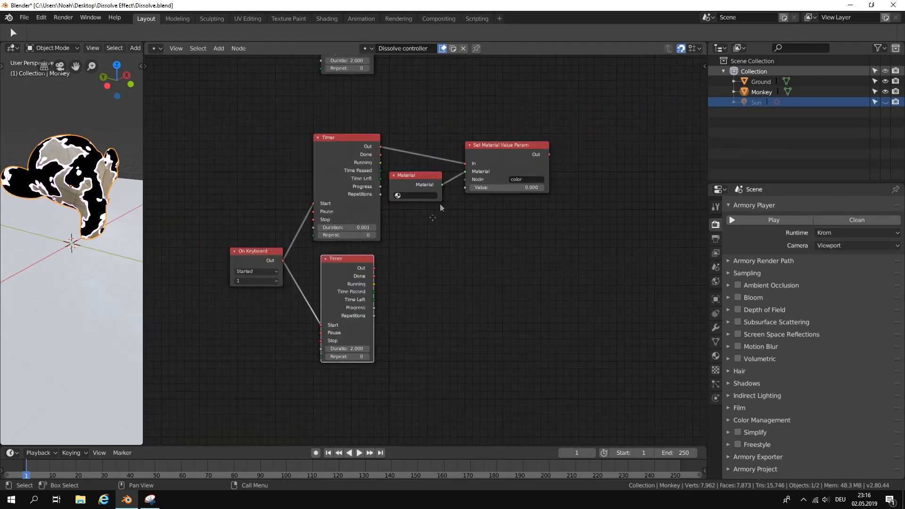
Connect the 2-second Timer's Time Left output to the Value input of the "color" Set Material Value Param node.
{"action": "middle_click_drag", "start_coordinate": [440, 203], "coordinate": [409, 294]}
{"action": "middle_click_drag", "start_coordinate": [427, 356], "coordinate": [426, 253]}
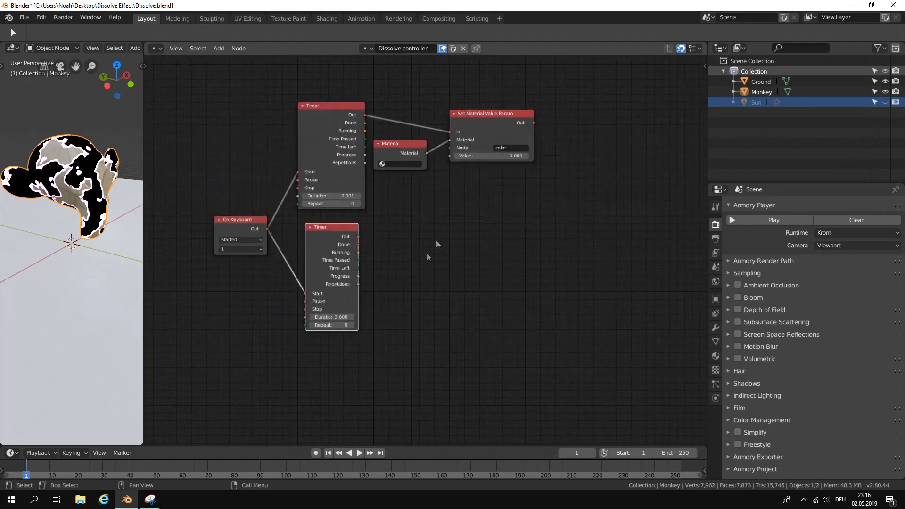
{"action": "scroll", "coordinate": [426, 252], "scroll_direction": "up", "scroll_amount": 1}
{"action": "left_click_drag", "start_coordinate": [347, 271], "coordinate": [454, 141]}
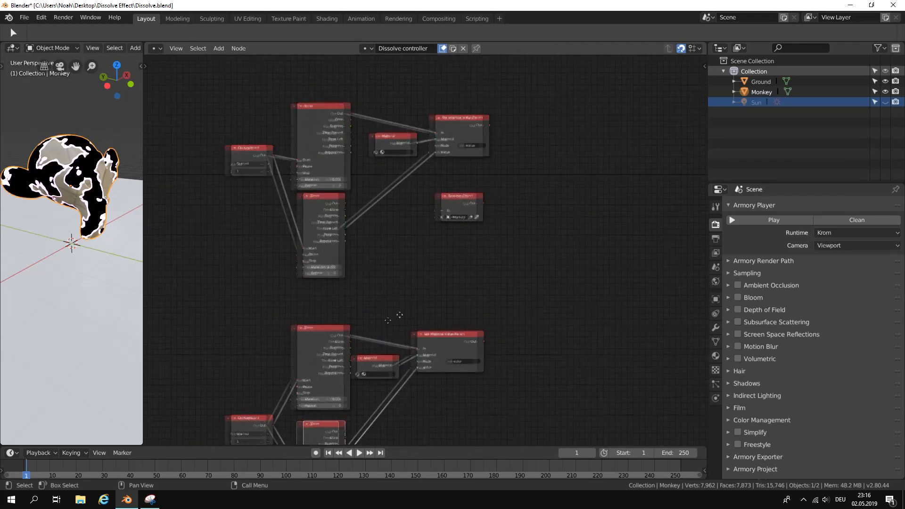
Play the scene to test the color-changing dissolve, and close the player.
{"action": "scroll", "coordinate": [435, 232], "scroll_direction": "up", "scroll_amount": 3}
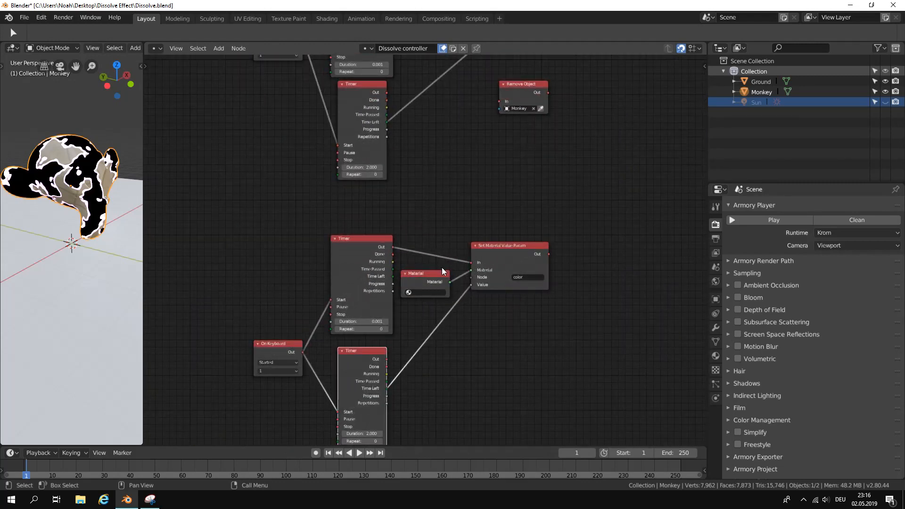
{"action": "left_click", "coordinate": [756, 220]}
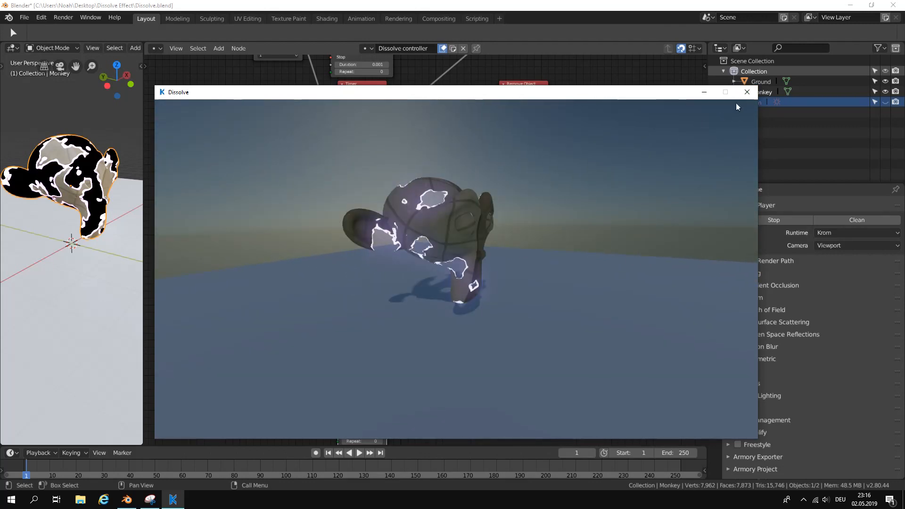
{"action": "left_click", "coordinate": [744, 95]}
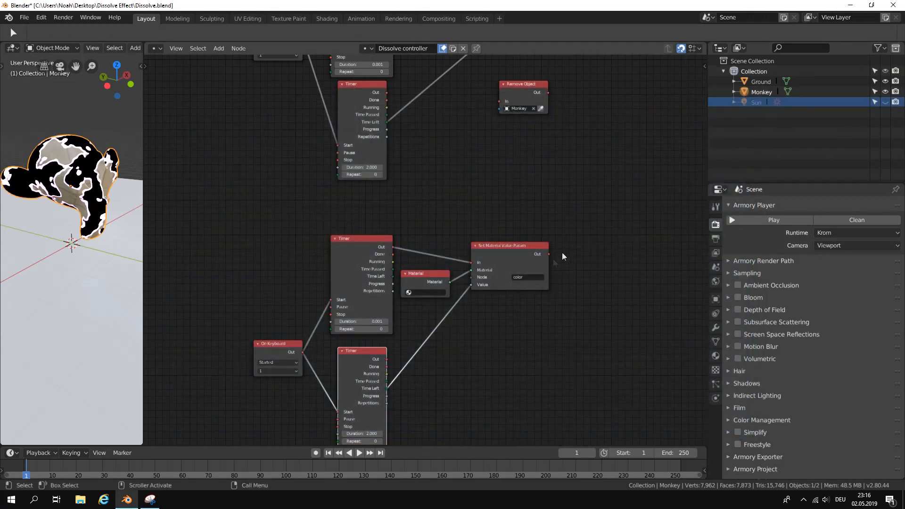
Switch to the Shader Editor and recolor the lower ColorRamp's first stop to blue with a hue of about 0.668.
{"action": "left_click", "coordinate": [159, 49]}
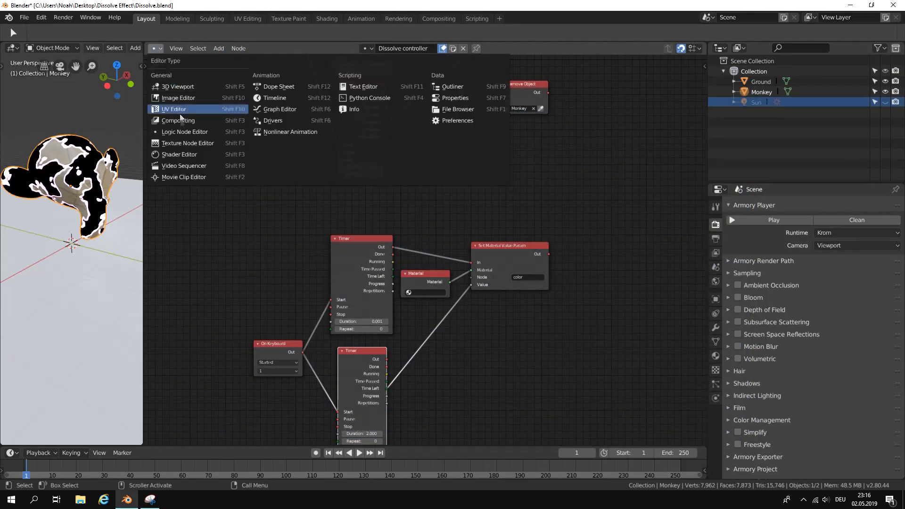
{"action": "left_click", "coordinate": [185, 153]}
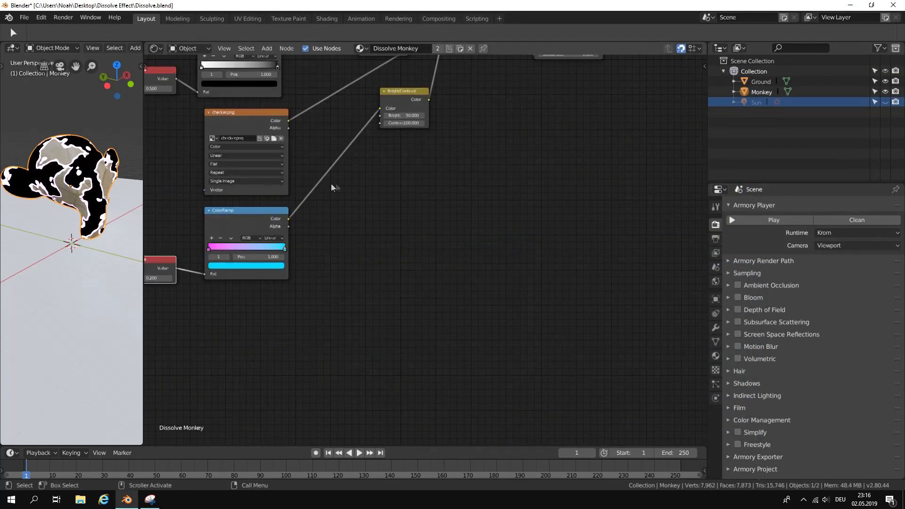
{"action": "middle_click_drag", "start_coordinate": [332, 187], "coordinate": [503, 155]}
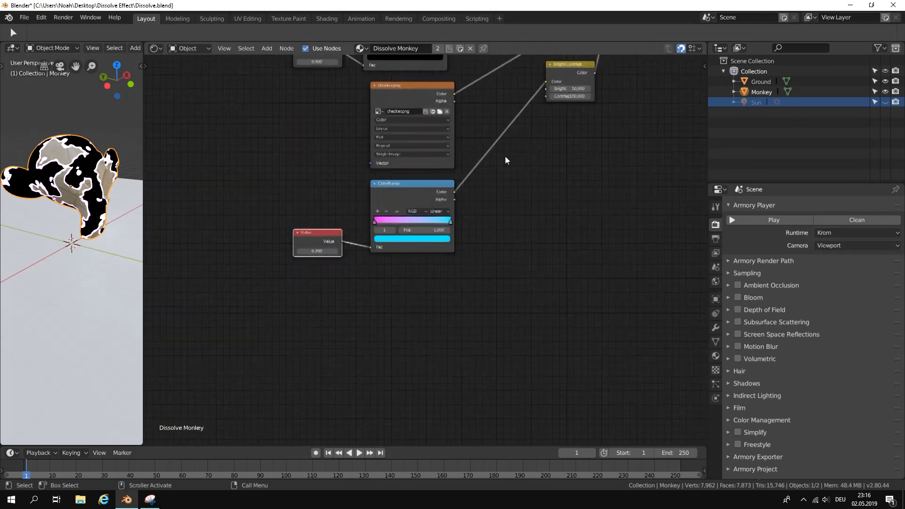
{"action": "scroll", "coordinate": [340, 229], "scroll_direction": "up", "scroll_amount": 2}
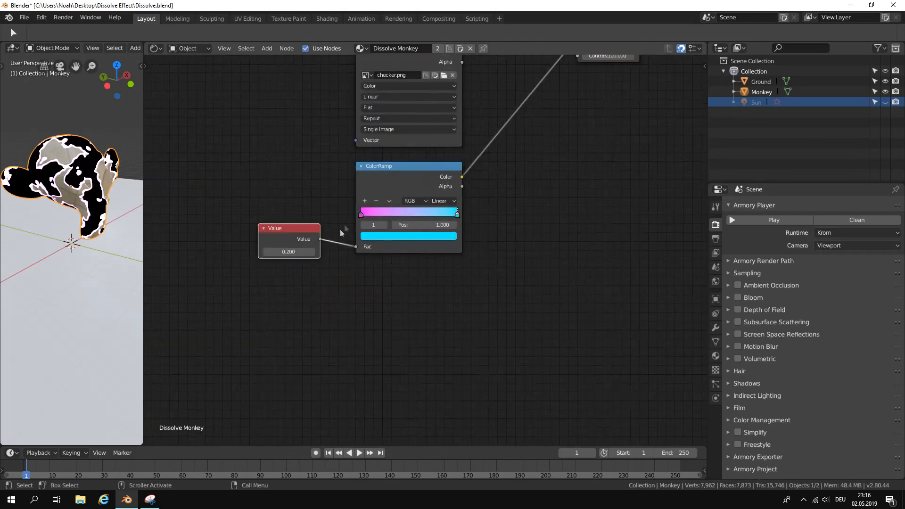
{"action": "left_click", "coordinate": [360, 215]}
{"action": "left_click", "coordinate": [373, 237]}
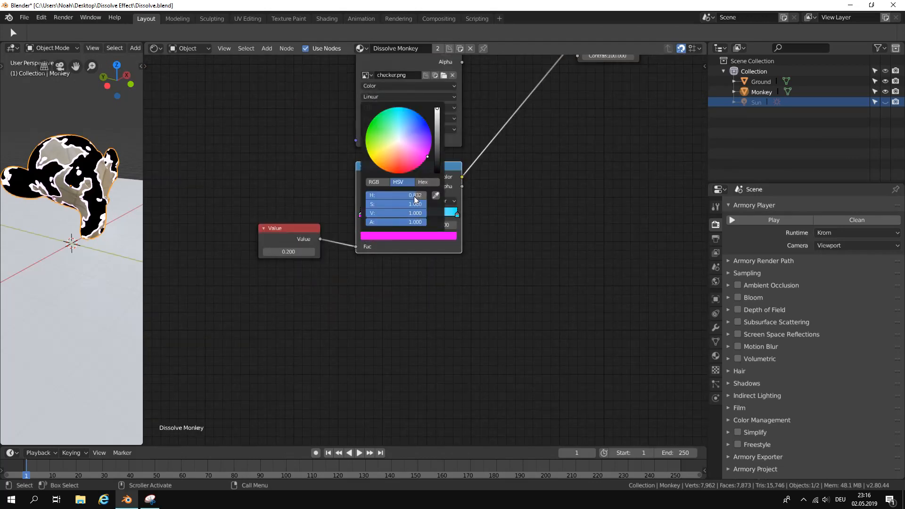
{"action": "left_click_drag", "start_coordinate": [415, 196], "coordinate": [428, 197]}
{"action": "mouse_move", "coordinate": [399, 169]}
{"action": "left_mouse_down"}
{"action": "mouse_move", "coordinate": [409, 109]}
{"action": "mouse_move", "coordinate": [429, 128]}
{"action": "left_mouse_up"}
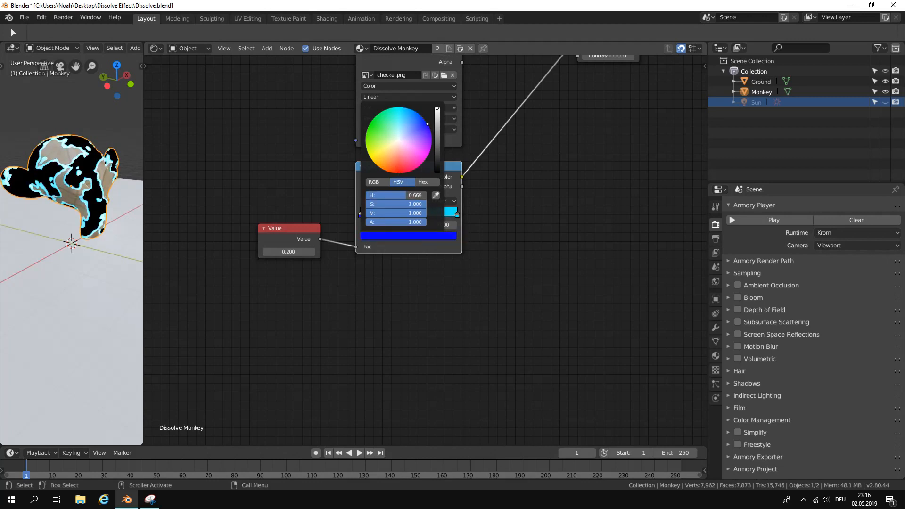
Recolor the lower ColorRamp's last stop to green with a hue of about 0.279.
{"action": "left_click", "coordinate": [457, 216]}
{"action": "left_click", "coordinate": [440, 234]}
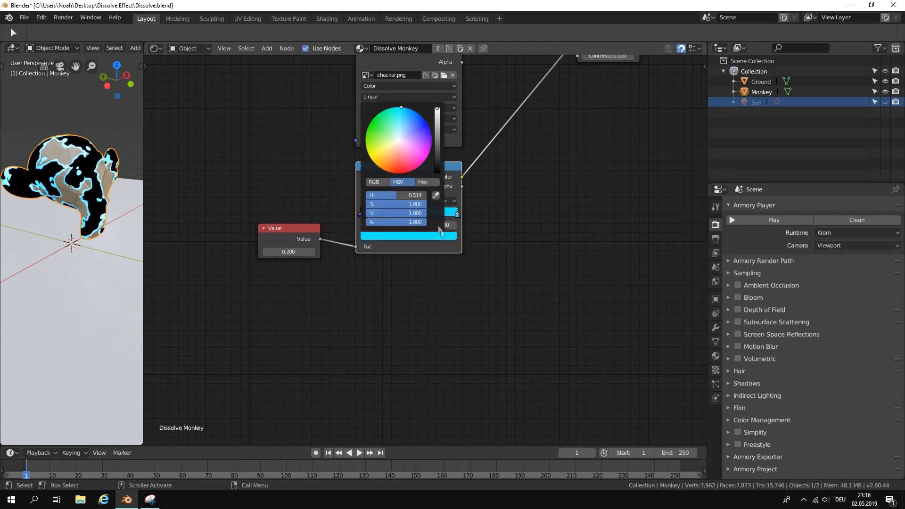
{"action": "left_click_drag", "start_coordinate": [394, 122], "coordinate": [372, 126]}
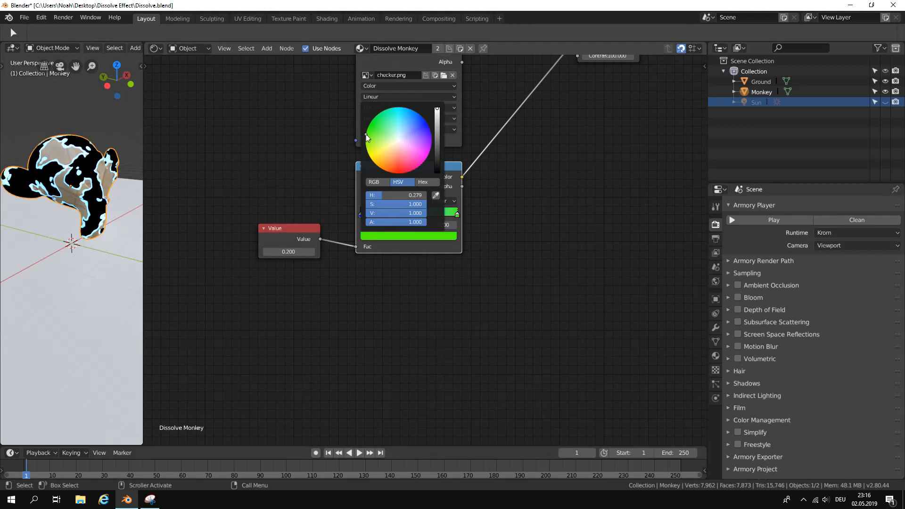
Play the scene to check the blue-to-green dissolve edge, and close the player.
{"action": "left_click", "coordinate": [760, 220]}
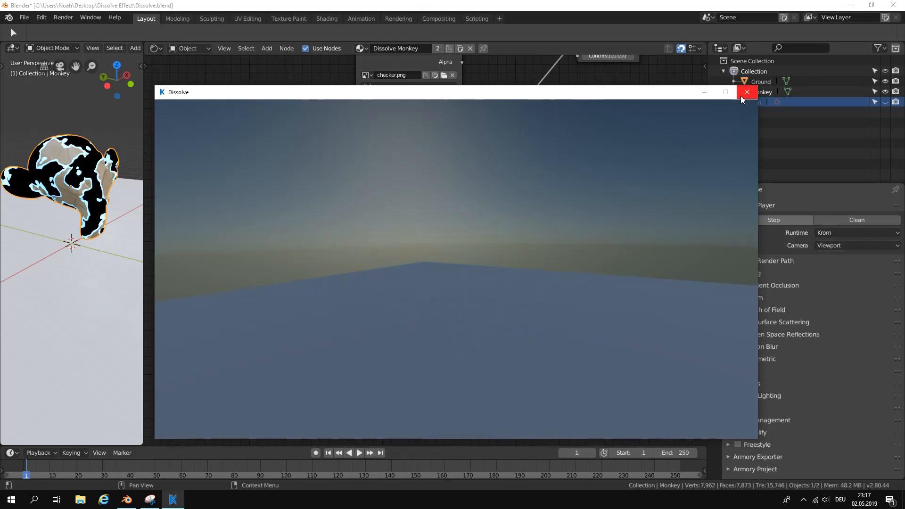
{"action": "left_click", "coordinate": [742, 96]}
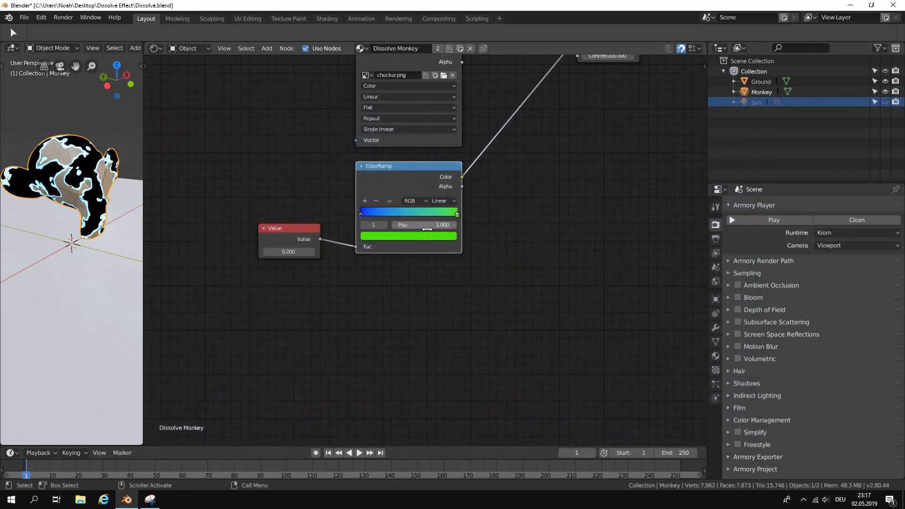
{"action": "scroll", "coordinate": [517, 304], "scroll_direction": "down", "scroll_amount": 3}
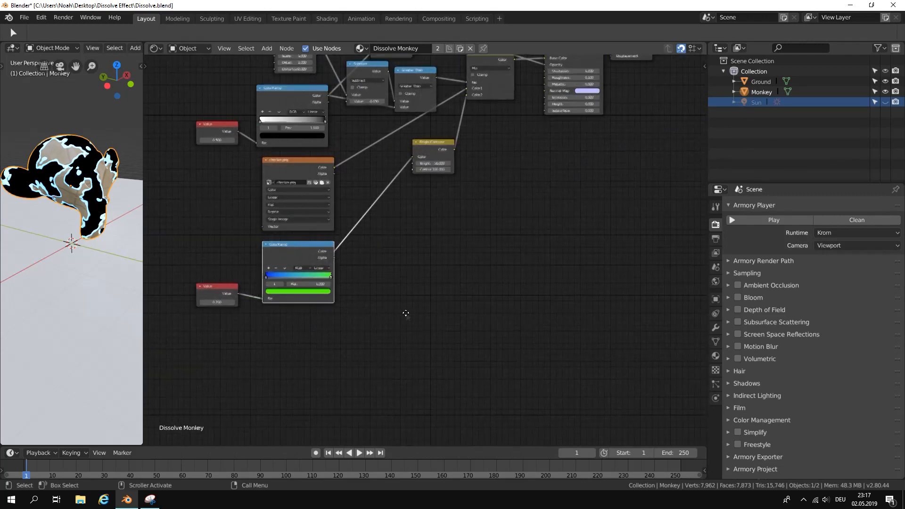
Set the Bloom Strength to 4.00 in the Armory Render Path's post-process settings and test-play the scene.
{"action": "left_click", "coordinate": [730, 260]}
{"action": "scroll", "coordinate": [779, 364], "scroll_direction": "down", "scroll_amount": 3}
{"action": "scroll", "coordinate": [783, 367], "scroll_direction": "down", "scroll_amount": 2}
{"action": "scroll", "coordinate": [870, 434], "scroll_direction": "down", "scroll_amount": 2}
{"action": "left_click_drag", "start_coordinate": [844, 408], "coordinate": [855, 435]}
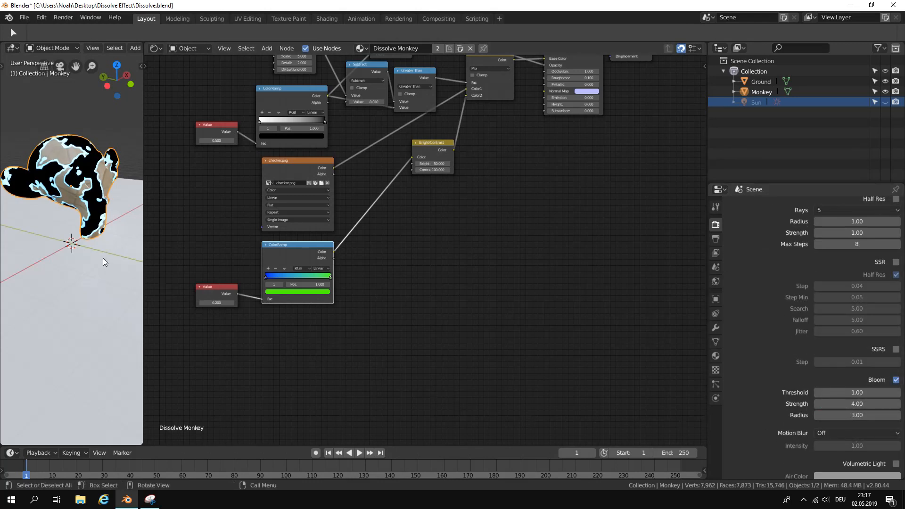
{"action": "key", "text": "F5"}
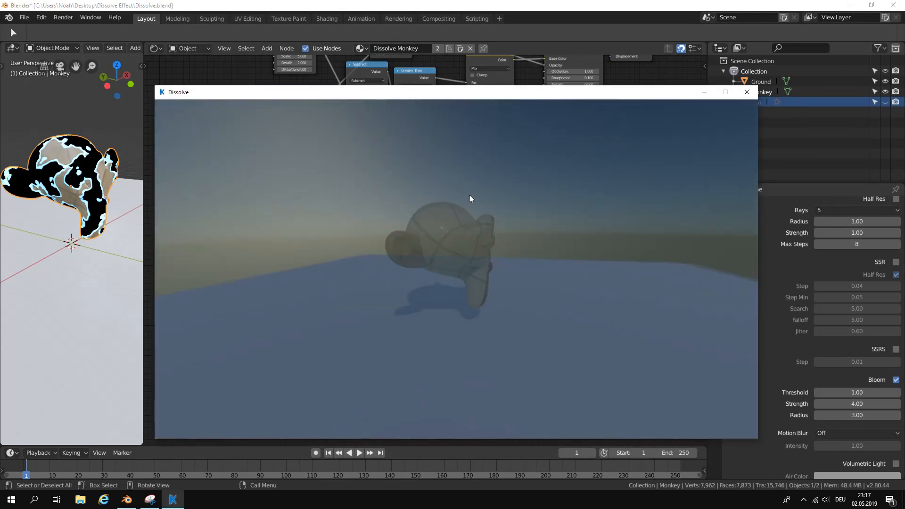
{"action": "left_click", "coordinate": [747, 94]}
Set Motion Blur to Object in the Armory Render Path's post-process settings.
{"action": "scroll", "coordinate": [857, 435], "scroll_direction": "down", "scroll_amount": 2}
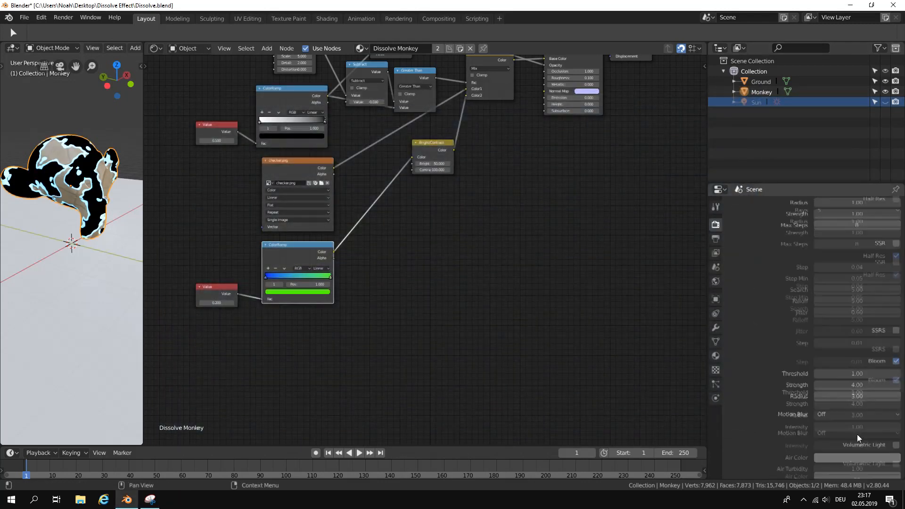
{"action": "scroll", "coordinate": [857, 436], "scroll_direction": "down", "scroll_amount": 3}
{"action": "left_click", "coordinate": [856, 358]}
{"action": "left_click", "coordinate": [845, 327]}
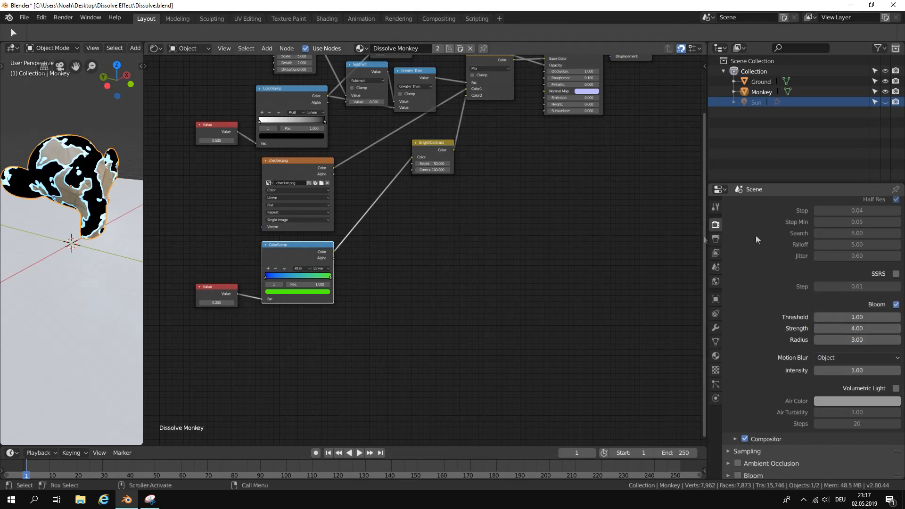
Collapse the Armory Render Path settings, test-play the dissolve effect, and save the file.
{"action": "scroll", "coordinate": [754, 287], "scroll_direction": "up", "scroll_amount": 8}
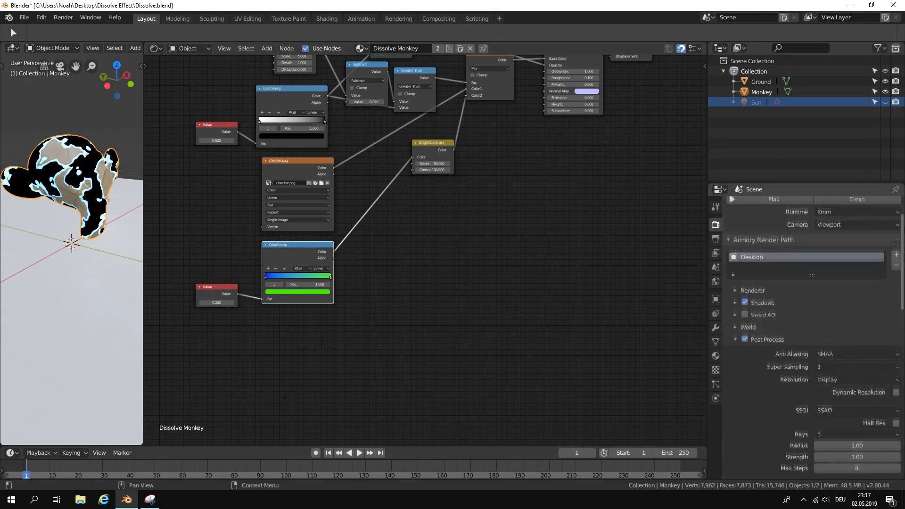
{"action": "left_click", "coordinate": [748, 241]}
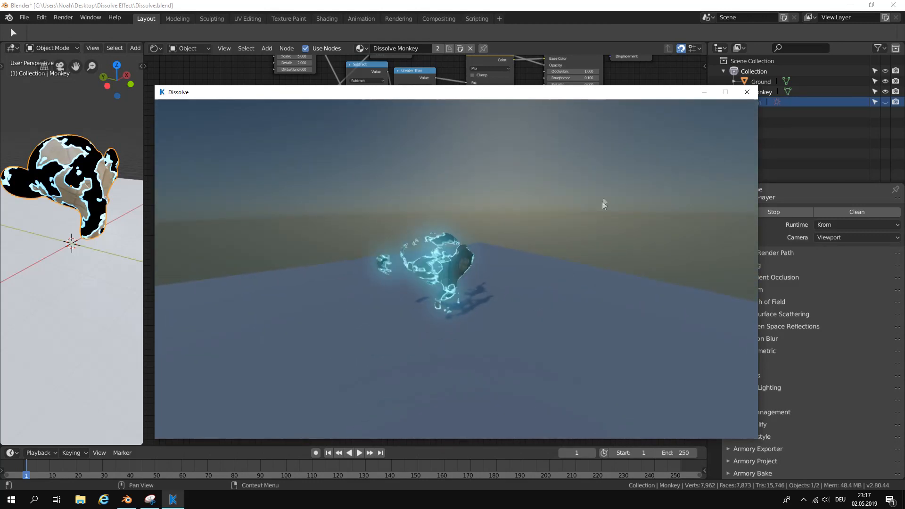
{"action": "left_click", "coordinate": [747, 92]}
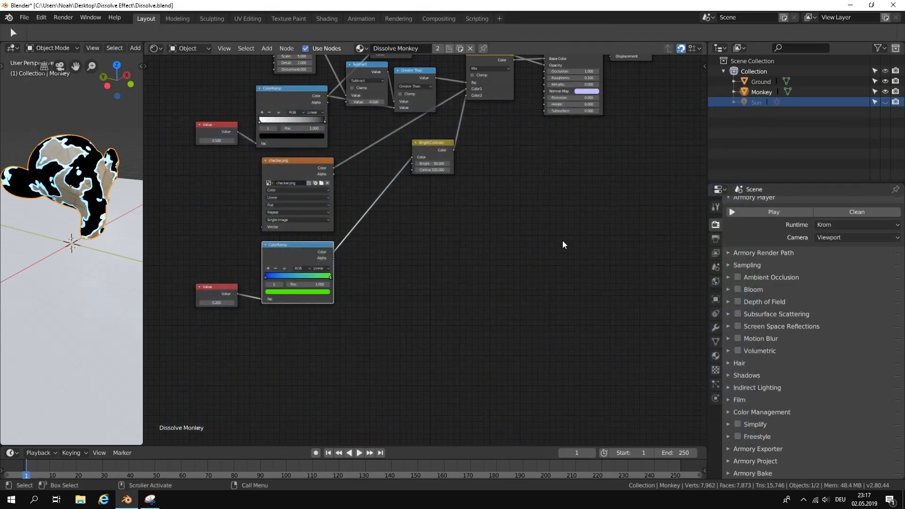
{"action": "left_click", "coordinate": [24, 17]}
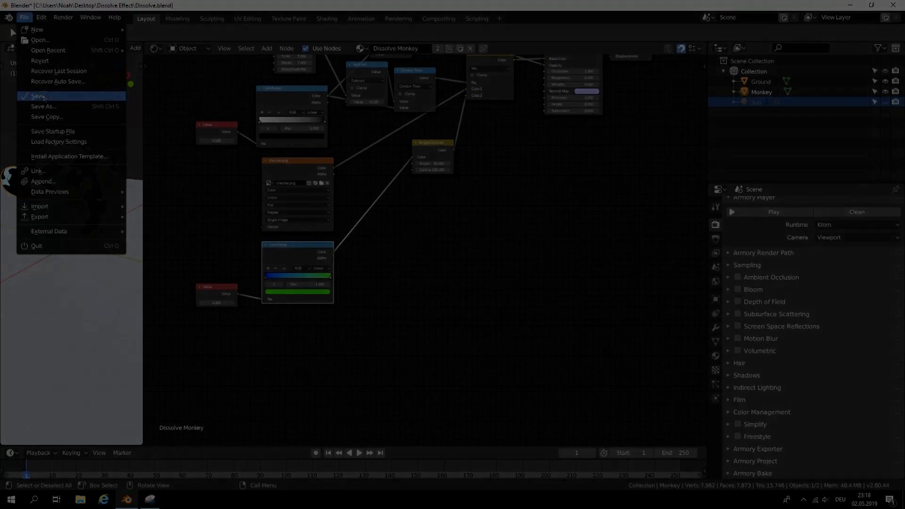
{"action": "left_click", "coordinate": [37, 96]}
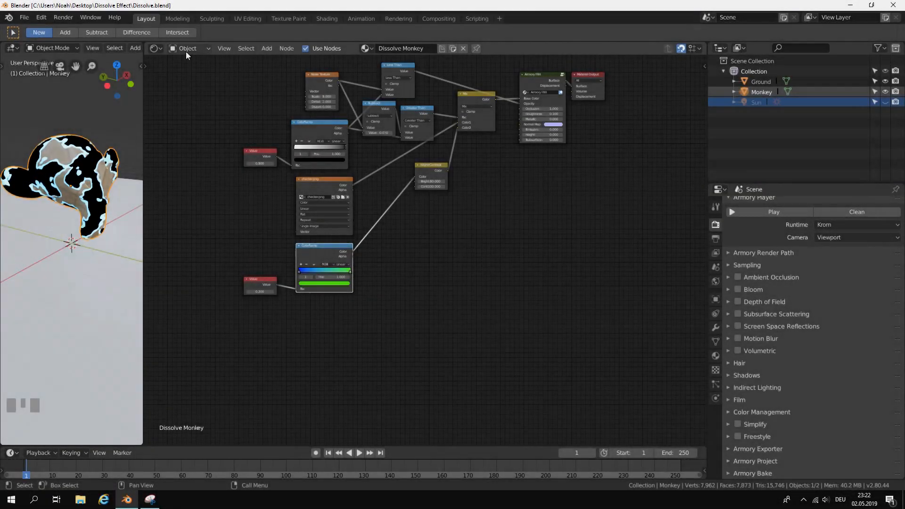
Switch to the Logic Node Editor showing the Dissolve controller tree, and widen the editor into the 3D viewport's area.
{"action": "left_click", "coordinate": [186, 49]}
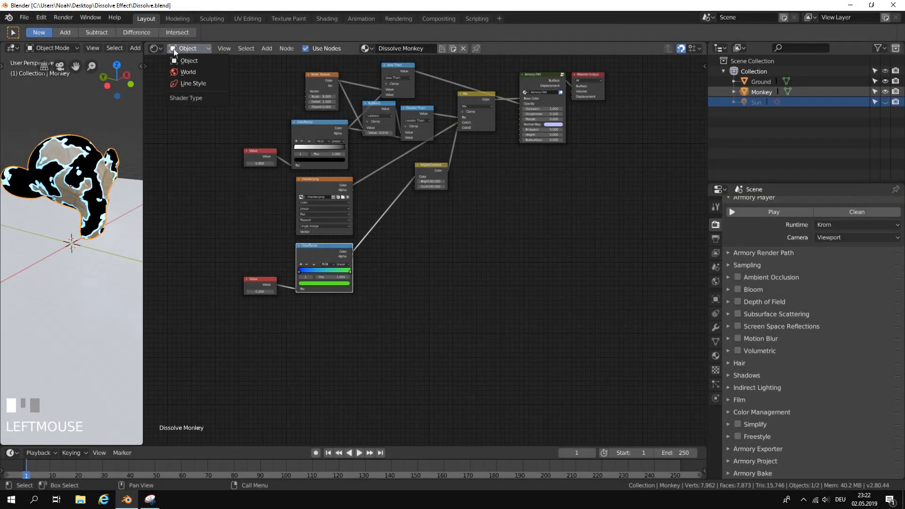
{"action": "left_click", "coordinate": [155, 48]}
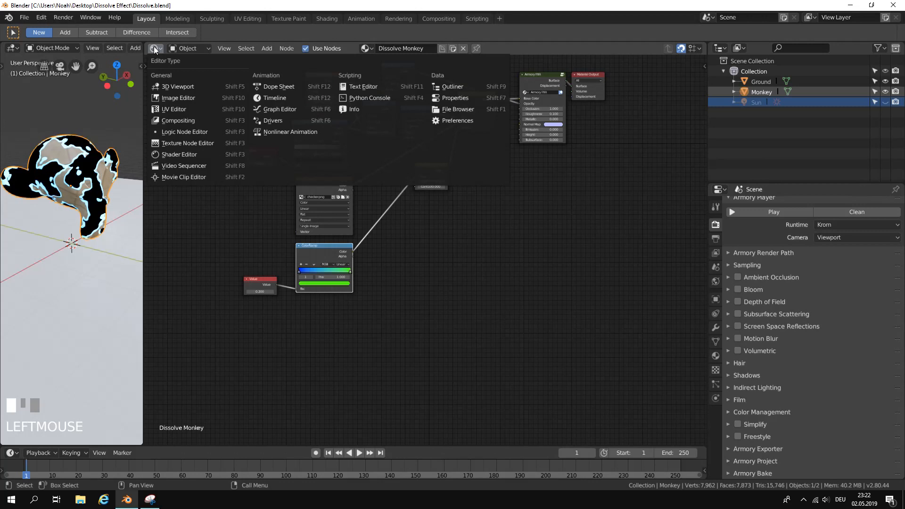
{"action": "left_click", "coordinate": [170, 134]}
{"action": "left_click", "coordinate": [380, 49]}
{"action": "left_click", "coordinate": [390, 66]}
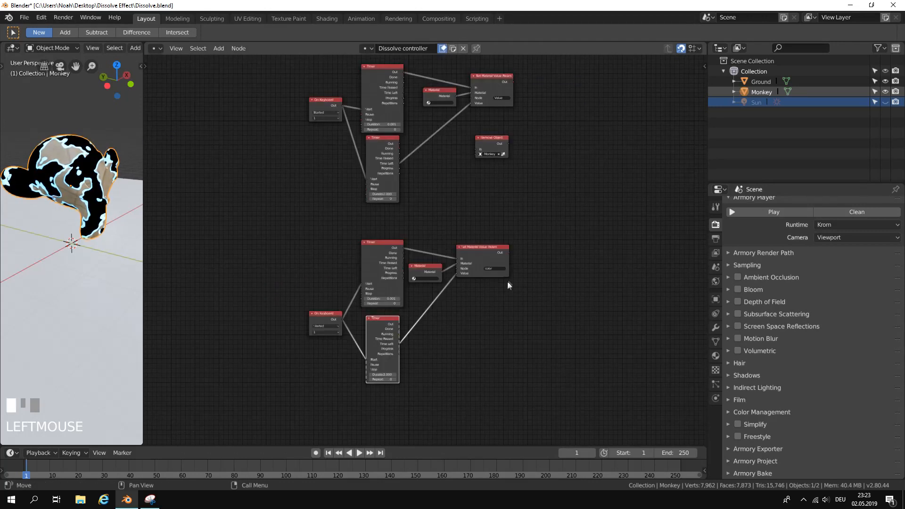
{"action": "scroll", "coordinate": [507, 282], "scroll_direction": "up", "scroll_amount": 1}
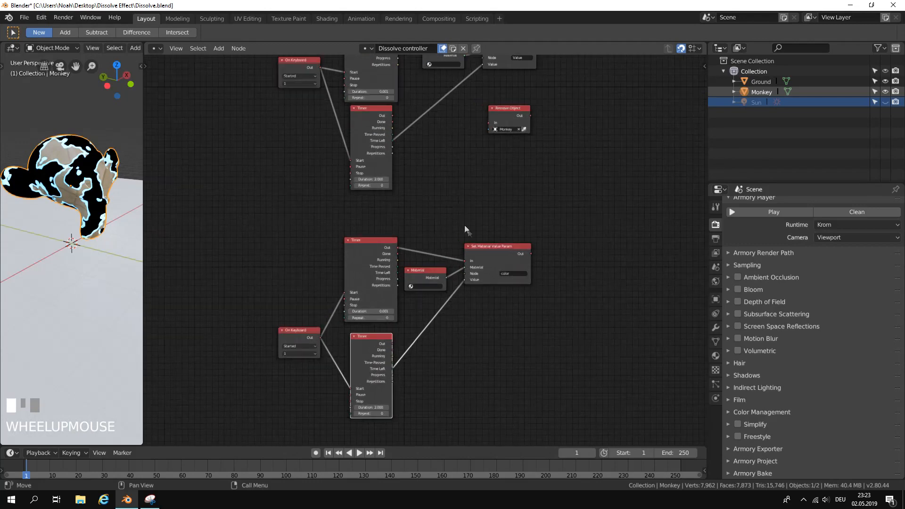
{"action": "middle_click_drag", "start_coordinate": [465, 225], "coordinate": [606, 296]}
{"action": "scroll", "coordinate": [436, 220], "scroll_direction": "down", "scroll_amount": 1}
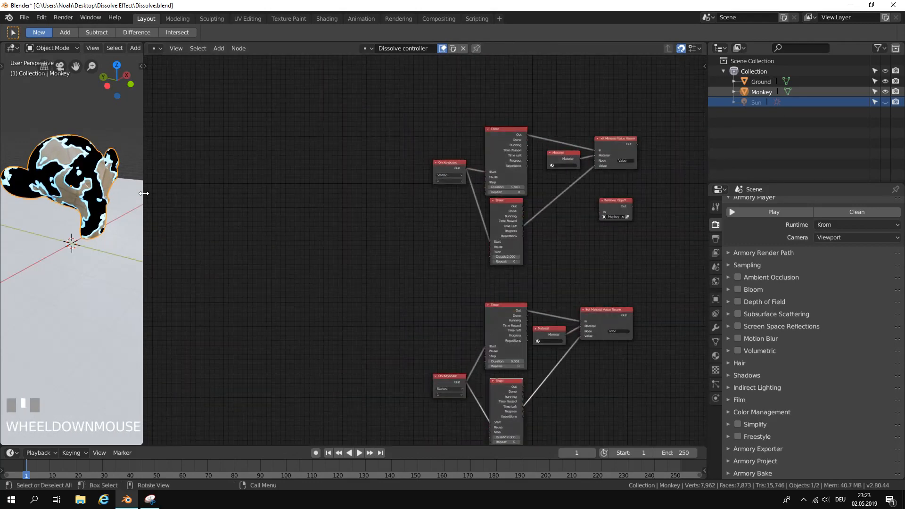
{"action": "left_click_drag", "start_coordinate": [143, 196], "coordinate": [101, 198]}
{"action": "scroll", "coordinate": [289, 163], "scroll_direction": "up", "scroll_amount": 1}
{"action": "scroll", "coordinate": [279, 161], "scroll_direction": "down", "scroll_amount": 1}
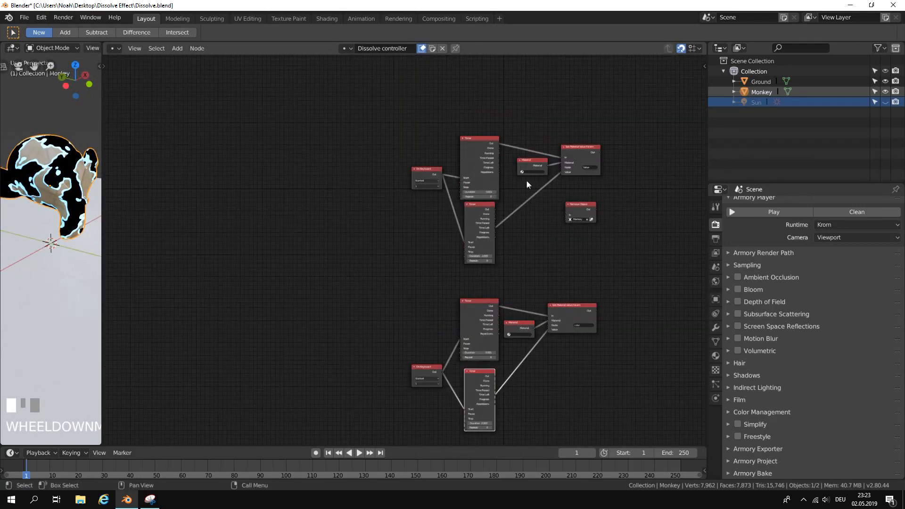
Add an On Init node in the empty area beside the existing keyboard and timer nodes.
{"action": "middle_click_drag", "start_coordinate": [529, 180], "coordinate": [483, 183]}
{"action": "scroll", "coordinate": [351, 145], "scroll_direction": "up", "scroll_amount": 1}
{"action": "middle_click_drag", "start_coordinate": [359, 163], "coordinate": [499, 251]}
{"action": "scroll", "coordinate": [498, 251], "scroll_direction": "up", "scroll_amount": 1}
{"action": "left_click", "coordinate": [175, 52]}
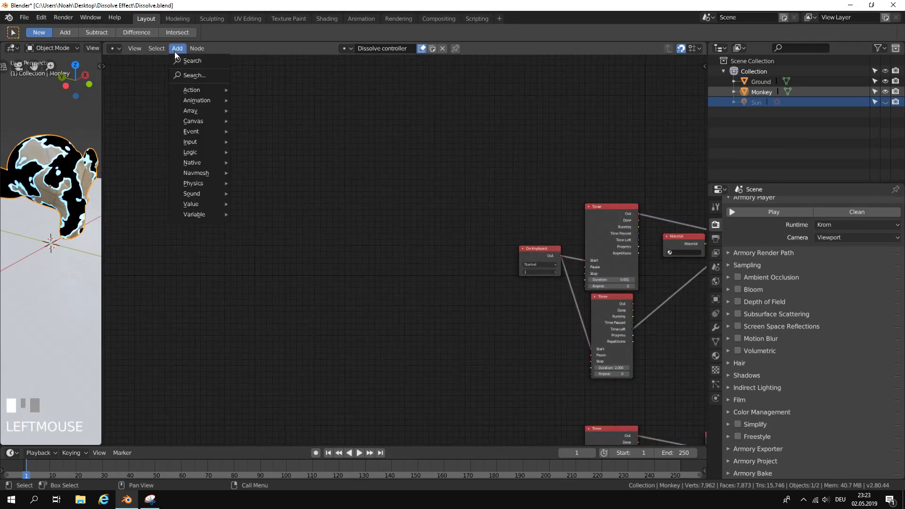
{"action": "left_click", "coordinate": [181, 61]}
{"action": "type", "text": "on init"}
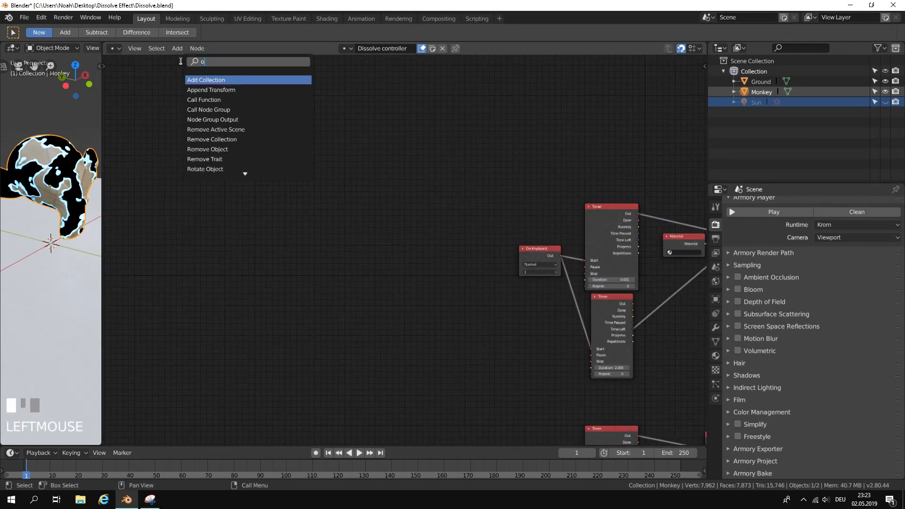
{"action": "key", "text": "Return"}
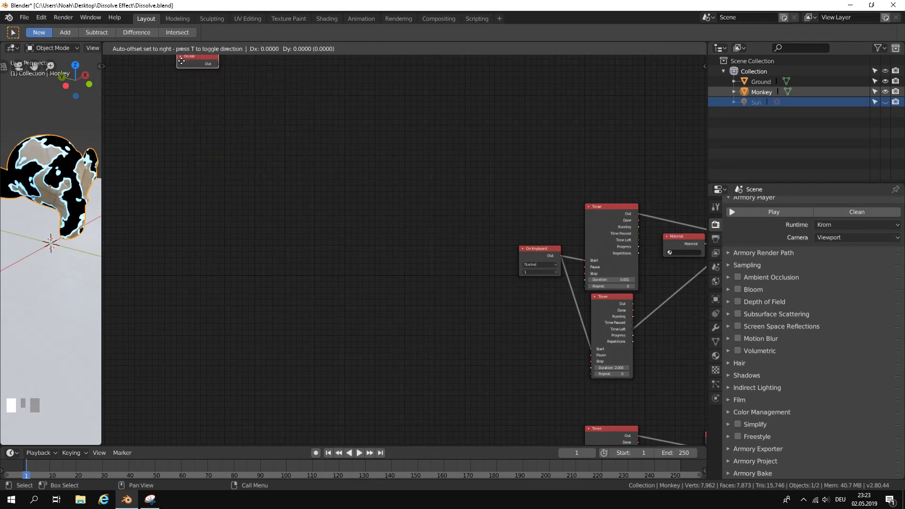
{"action": "left_click", "coordinate": [318, 200]}
Add a Set Property node beside the On Init node.
{"action": "scroll", "coordinate": [325, 186], "scroll_direction": "up", "scroll_amount": 2}
{"action": "middle_click_drag", "start_coordinate": [331, 176], "coordinate": [362, 204]}
{"action": "left_click", "coordinate": [180, 51]}
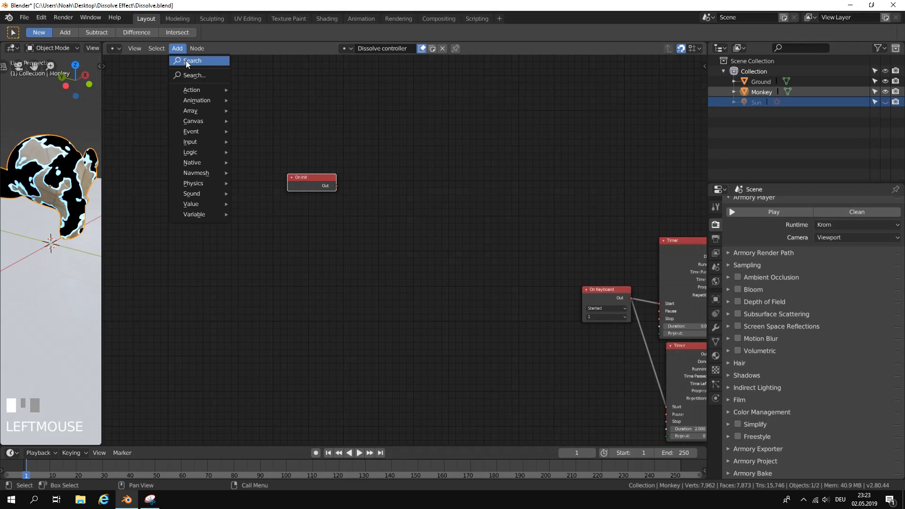
{"action": "left_click", "coordinate": [185, 60]}
{"action": "type", "text": "set prober"}
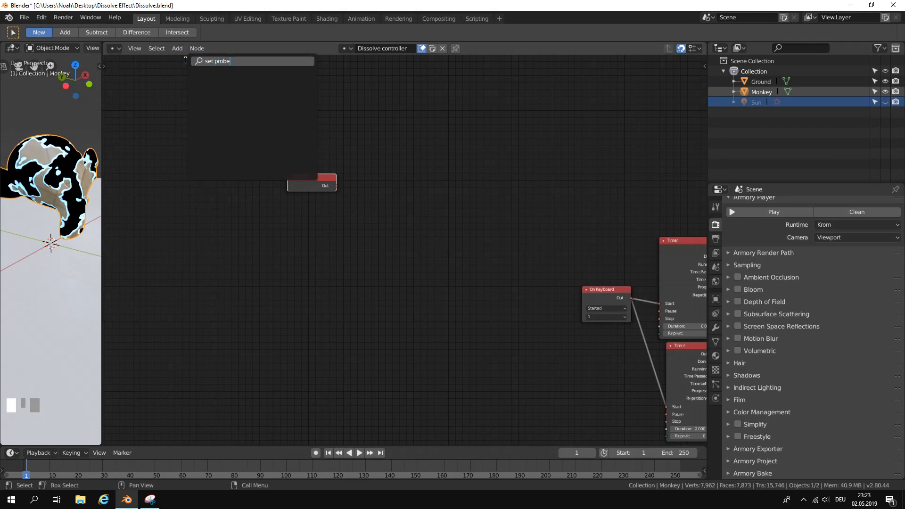
{"action": "key", "text": "BackSpace"}
{"action": "key", "text": "BackSpace"}
{"action": "left_click", "coordinate": [231, 80]}
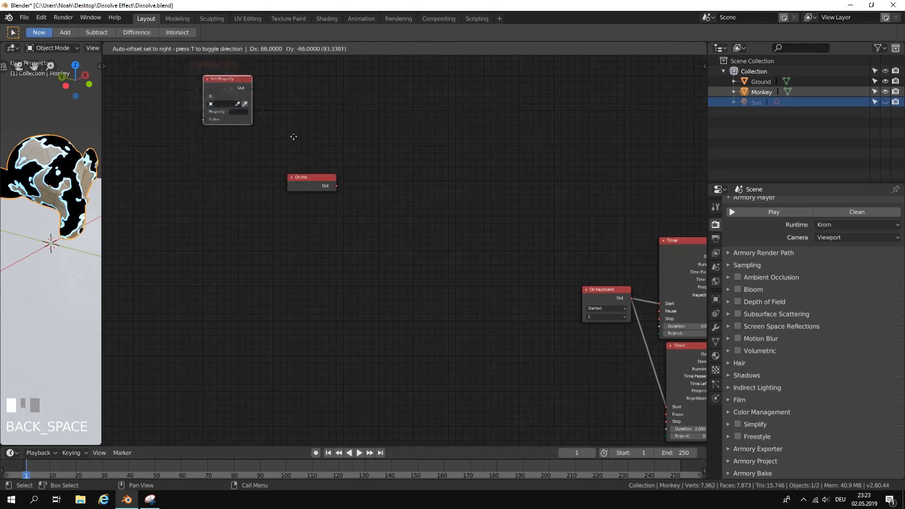
{"action": "left_click", "coordinate": [510, 254]}
Link On Init's Out to Set Property's In and widen the Set Property node slightly.
{"action": "scroll", "coordinate": [424, 212], "scroll_direction": "up", "scroll_amount": 2}
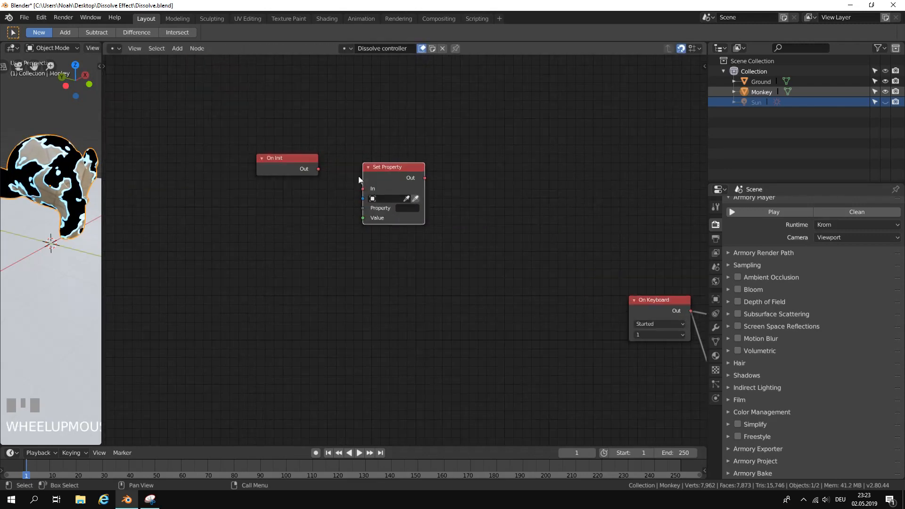
{"action": "left_click_drag", "start_coordinate": [311, 163], "coordinate": [357, 185]}
{"action": "left_click_drag", "start_coordinate": [427, 208], "coordinate": [439, 206]}
{"action": "left_click", "coordinate": [386, 194]}
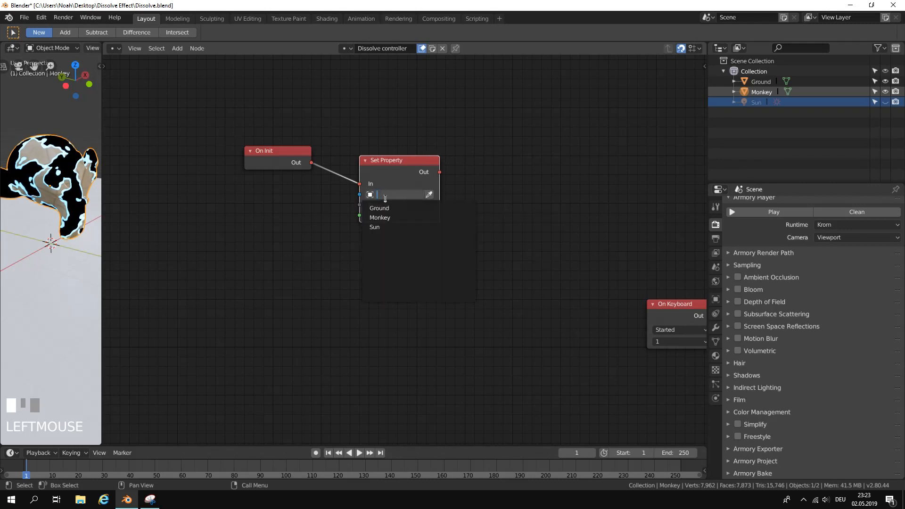
{"action": "right_click", "coordinate": [433, 182]}
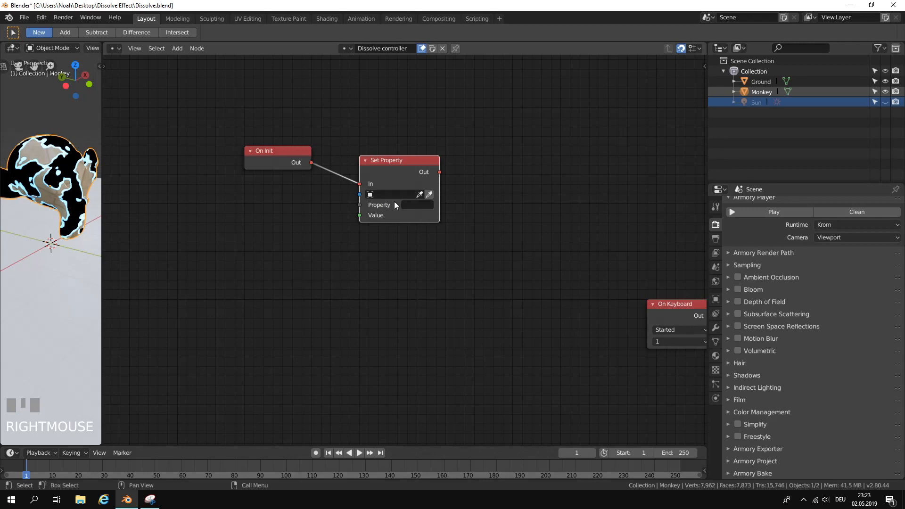
Add an Integer node with value 100 below On Init and link it to the Set Property node's Value input.
{"action": "middle_click_drag", "start_coordinate": [426, 232], "coordinate": [442, 236]}
{"action": "left_click", "coordinate": [178, 49]}
{"action": "left_click", "coordinate": [182, 59]}
{"action": "type", "text": "inte"}
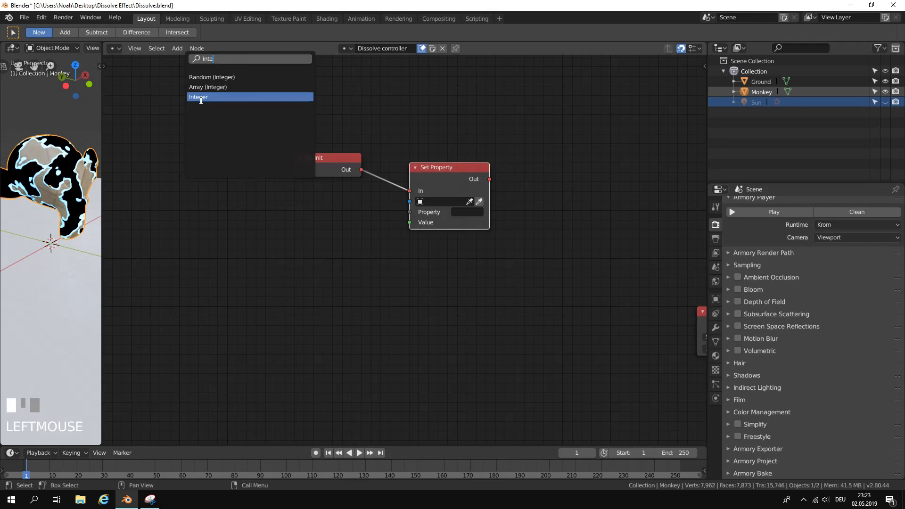
{"action": "left_click", "coordinate": [201, 97]}
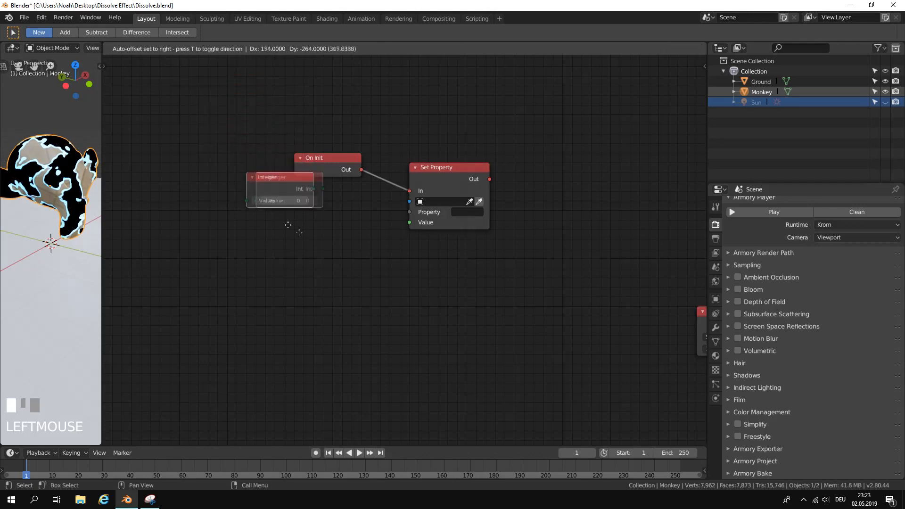
{"action": "left_click", "coordinate": [323, 233]}
{"action": "left_click_drag", "start_coordinate": [361, 198], "coordinate": [409, 222]}
{"action": "left_click", "coordinate": [334, 210]}
{"action": "type", "text": "100"}
{"action": "left_click", "coordinate": [367, 230]}
Move the Set Property node up to line up with the On Init and Integer nodes.
{"action": "scroll", "coordinate": [478, 248], "scroll_direction": "down", "scroll_amount": 2}
{"action": "middle_click_drag", "start_coordinate": [478, 248], "coordinate": [398, 208]}
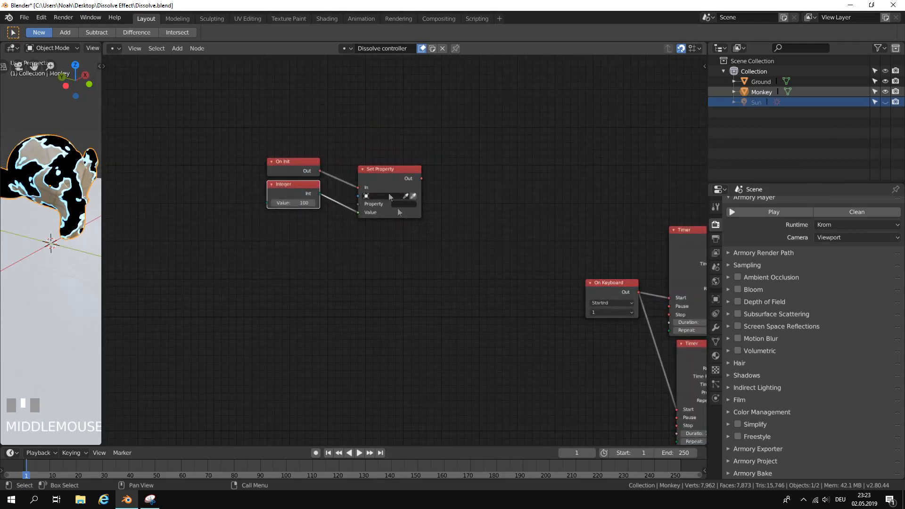
{"action": "left_click_drag", "start_coordinate": [379, 173], "coordinate": [379, 159]}
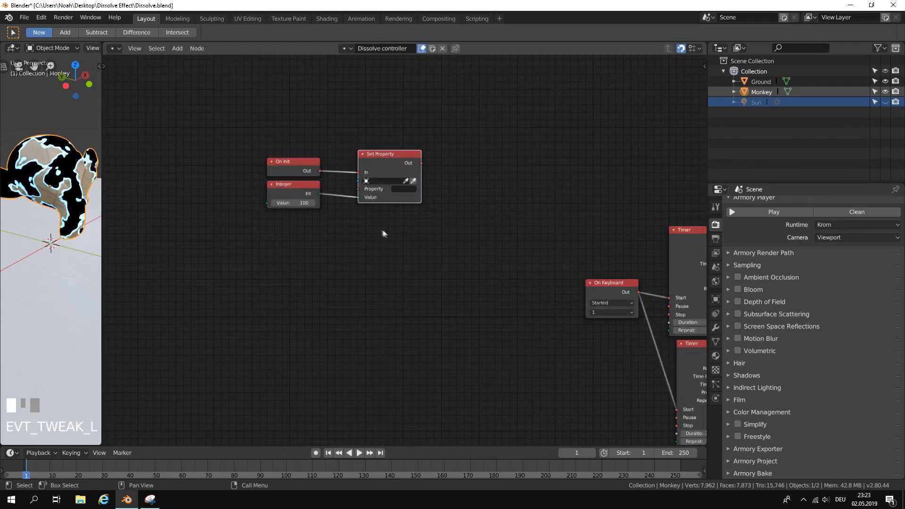
Group the On Init, Integer and Set Property nodes together in a frame.
{"action": "scroll", "coordinate": [372, 197], "scroll_direction": "up", "scroll_amount": 1}
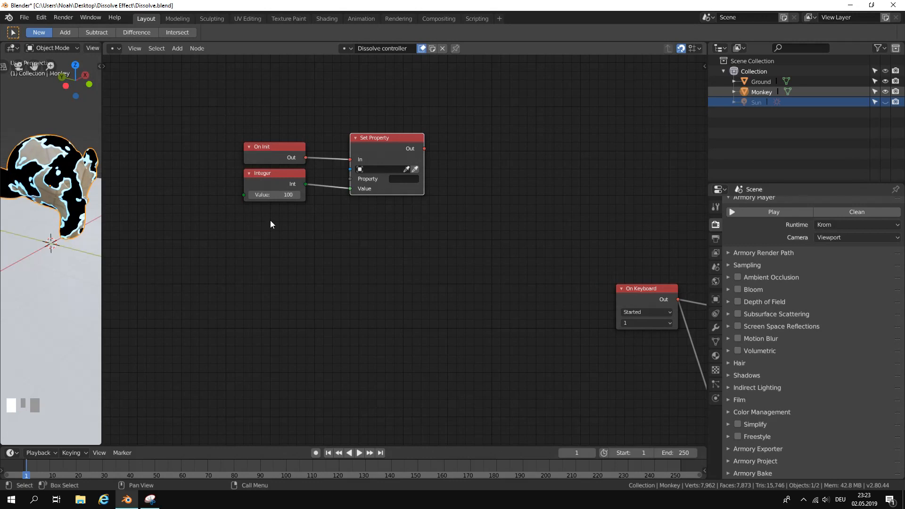
{"action": "scroll", "coordinate": [287, 225], "scroll_direction": "down", "scroll_amount": 1}
{"action": "scroll", "coordinate": [280, 227], "scroll_direction": "up", "scroll_amount": 1}
{"action": "middle_click_drag", "start_coordinate": [314, 227], "coordinate": [326, 245]}
{"action": "left_click", "coordinate": [296, 166]}
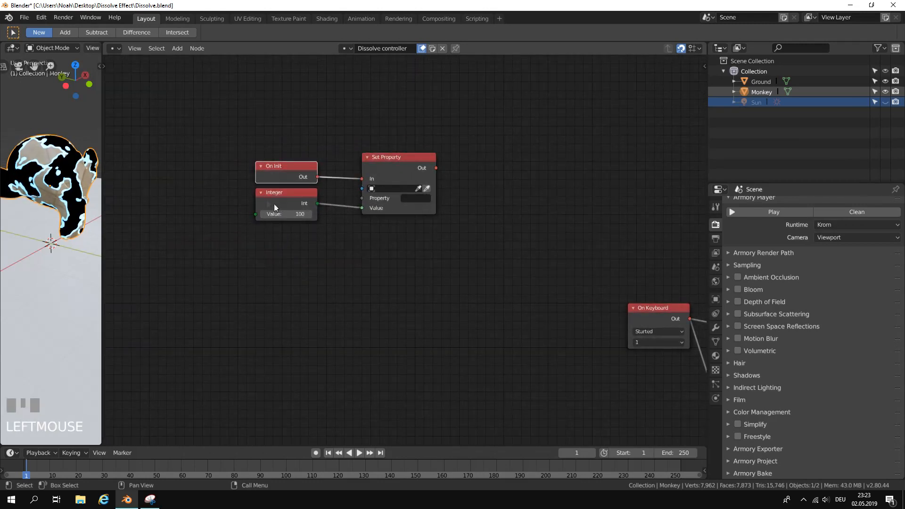
{"action": "left_click", "coordinate": [278, 201], "text": "shift"}
{"action": "left_click", "coordinate": [388, 167], "text": "shift"}
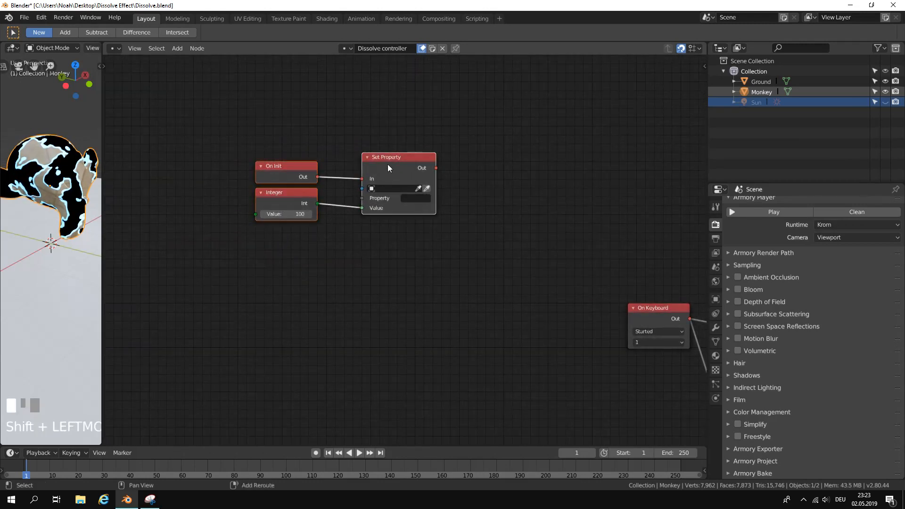
{"action": "key", "text": "ctrl+j"}
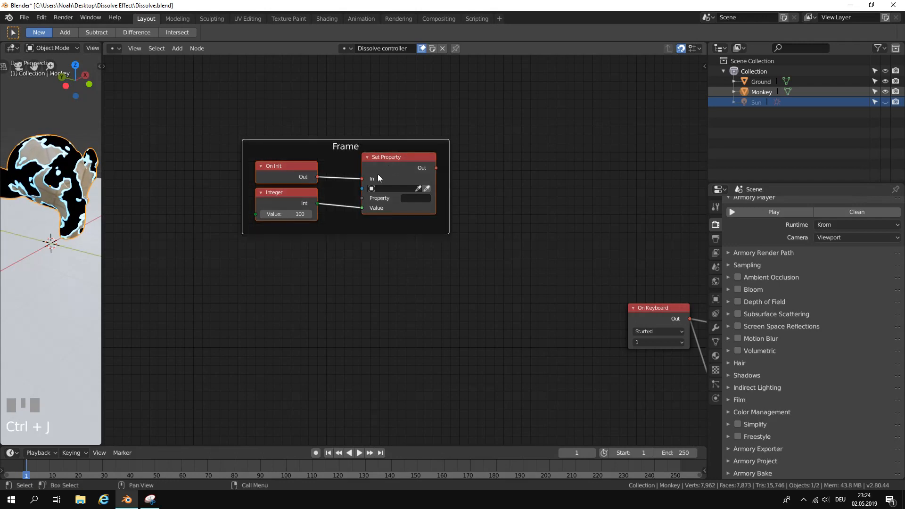
Label the new frame "Health" and narrow the node properties sidebar.
{"action": "left_click", "coordinate": [374, 146]}
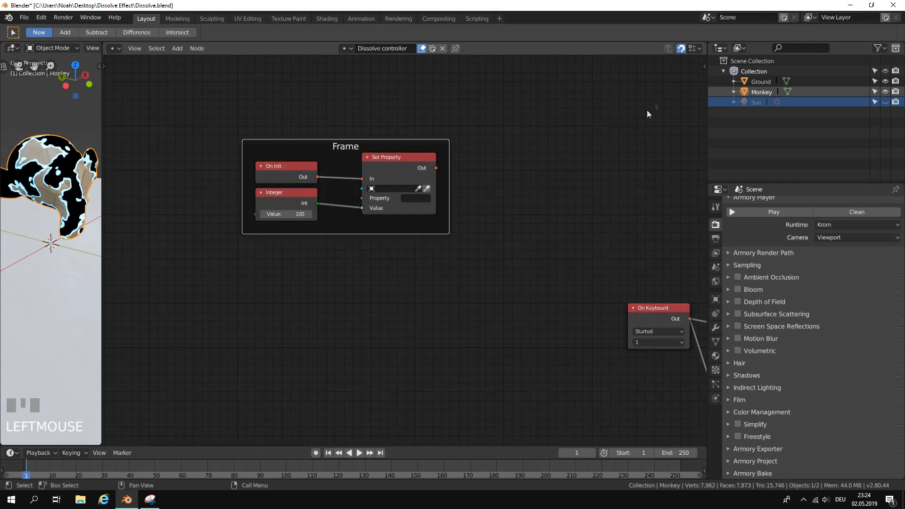
{"action": "left_click", "coordinate": [704, 66]}
{"action": "left_click", "coordinate": [599, 88]}
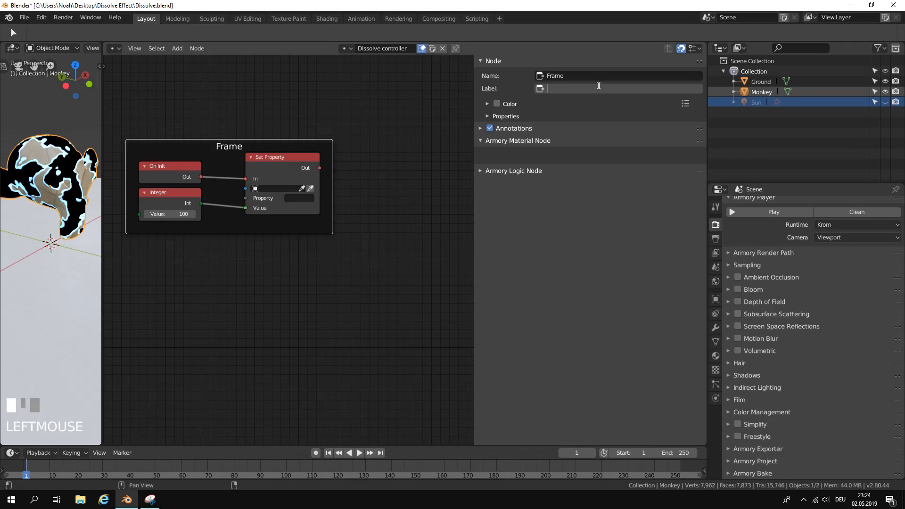
{"action": "type", "text": "Health"}
{"action": "key", "text": "Return"}
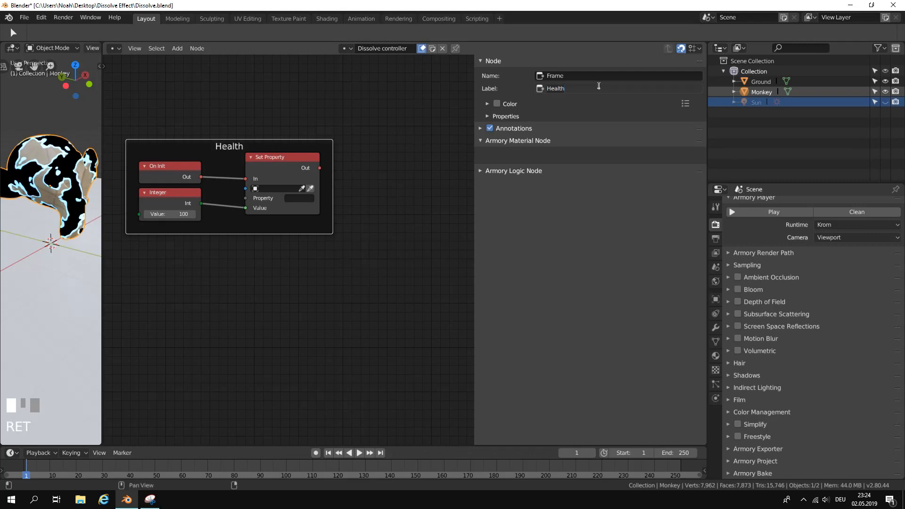
{"action": "left_click_drag", "start_coordinate": [477, 66], "coordinate": [634, 65]}
Add a second On Init node below the Health frame.
{"action": "mouse_move", "coordinate": [296, 218]}
{"action": "middle_mouse_down"}
{"action": "mouse_move", "coordinate": [289, 224]}
{"action": "mouse_move", "coordinate": [348, 173]}
{"action": "middle_mouse_up"}
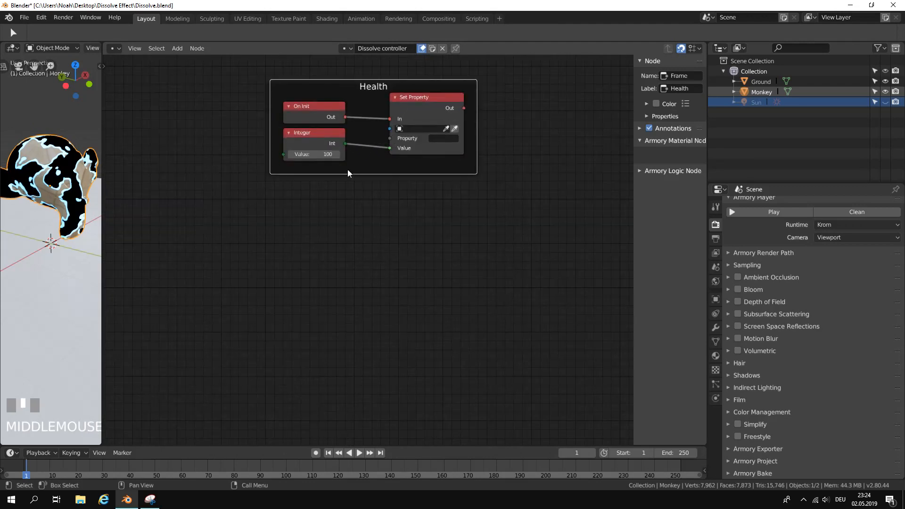
{"action": "left_click", "coordinate": [178, 48]}
{"action": "left_click", "coordinate": [194, 59]}
{"action": "type", "text": "on in"}
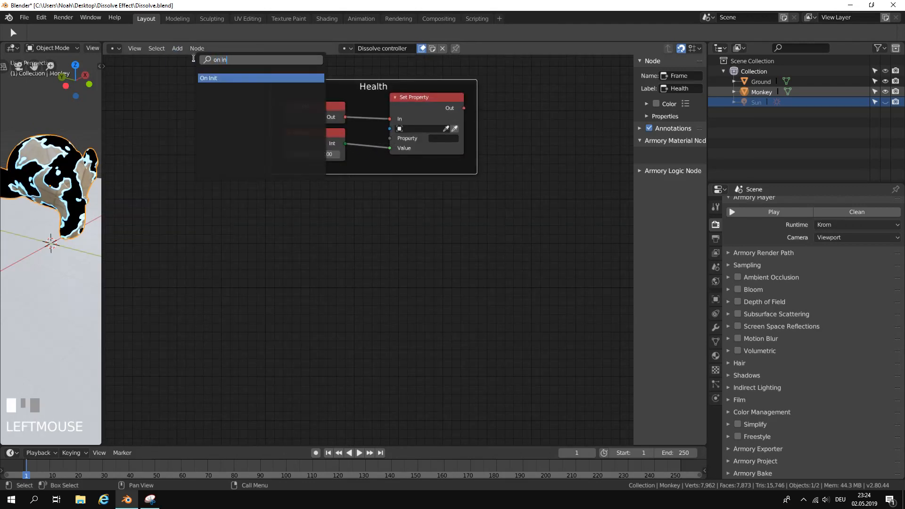
{"action": "key", "text": "Return"}
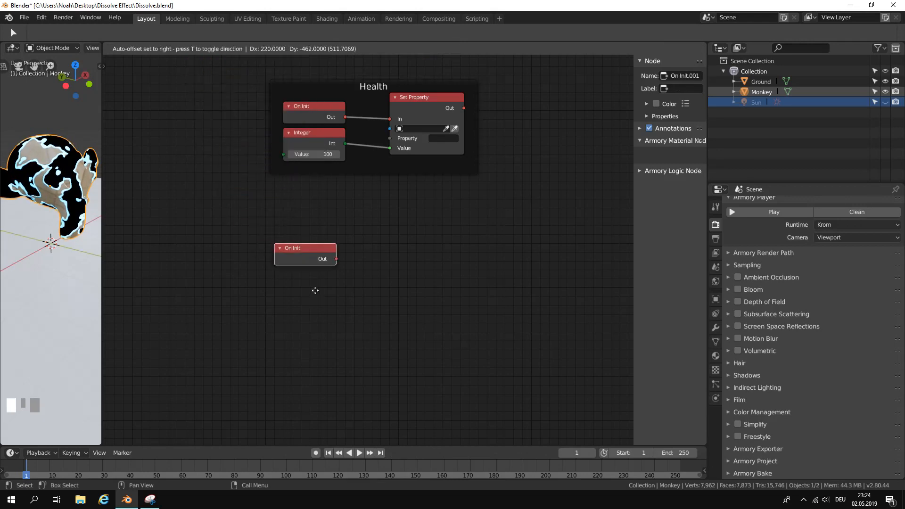
{"action": "left_click", "coordinate": [313, 287]}
Add a second Set Property node beside the new On Init node and link On Init's Out to its In.
{"action": "middle_click_drag", "start_coordinate": [374, 300], "coordinate": [332, 273]}
{"action": "left_click", "coordinate": [178, 49]}
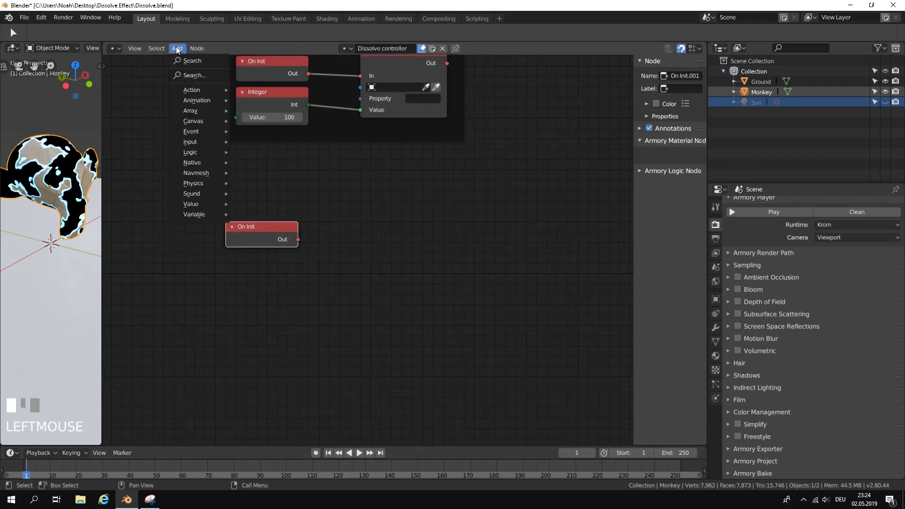
{"action": "left_click", "coordinate": [182, 62]}
{"action": "type", "text": "set p"}
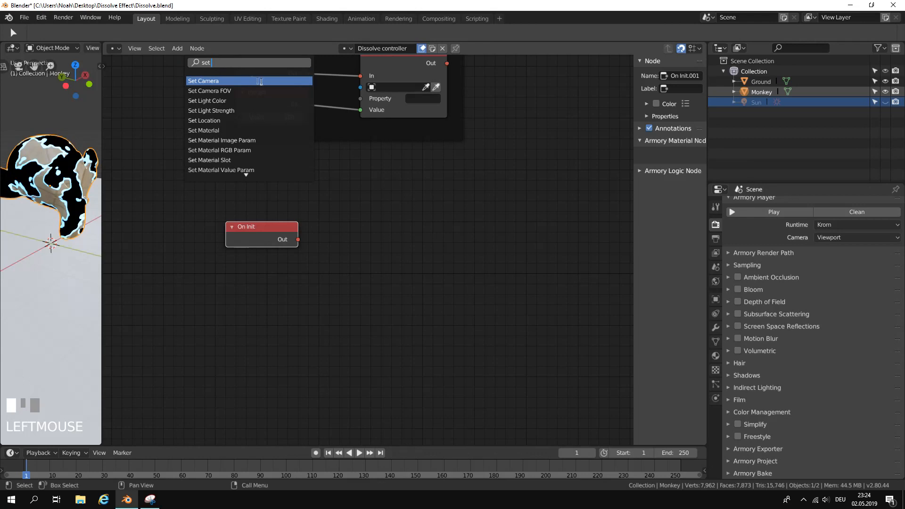
{"action": "left_click", "coordinate": [266, 100]}
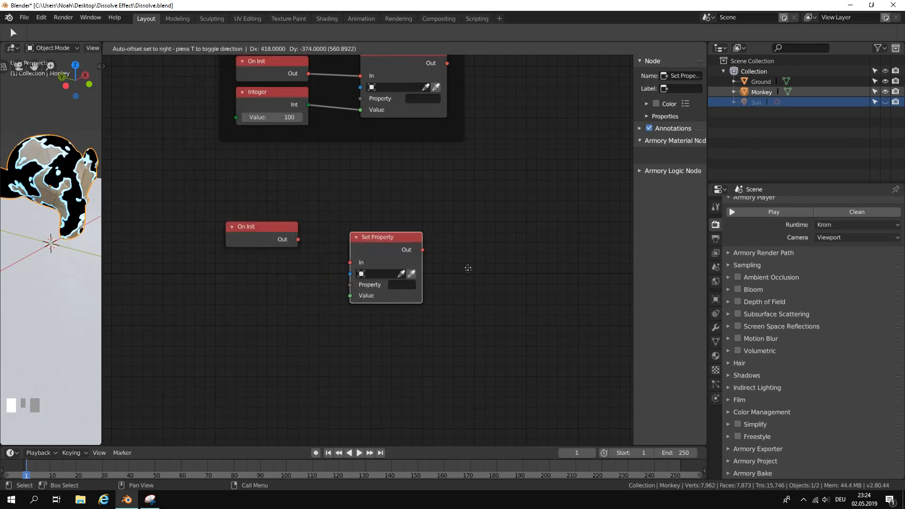
{"action": "left_click", "coordinate": [425, 265]}
{"action": "left_click_drag", "start_coordinate": [423, 258], "coordinate": [452, 260]}
{"action": "left_click_drag", "start_coordinate": [299, 239], "coordinate": [350, 252]}
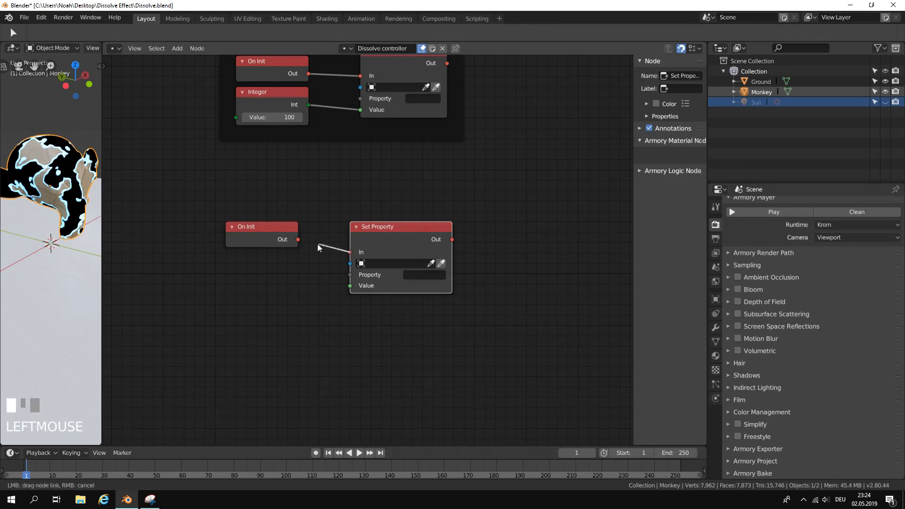
Set the property name of the second Set Property node to "dead".
{"action": "scroll", "coordinate": [473, 291], "scroll_direction": "up", "scroll_amount": 1}
{"action": "middle_click_drag", "start_coordinate": [472, 291], "coordinate": [449, 256]}
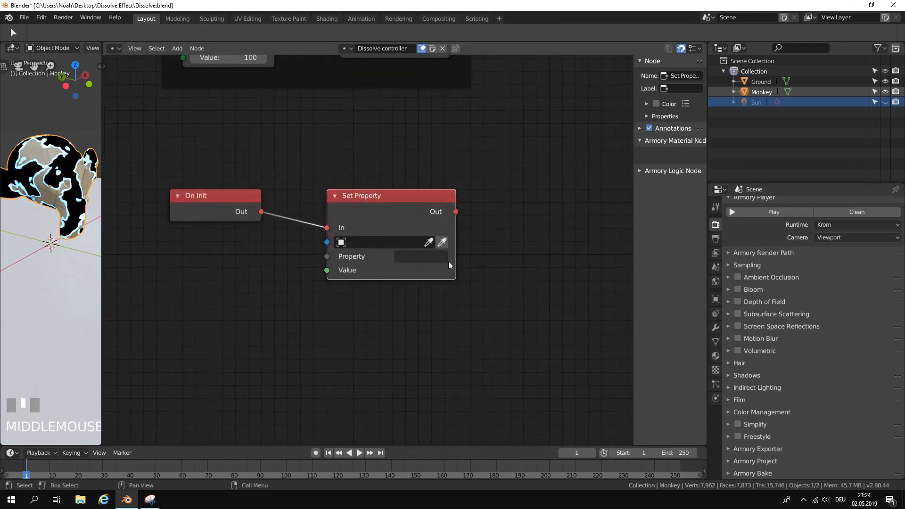
{"action": "left_click", "coordinate": [430, 251]}
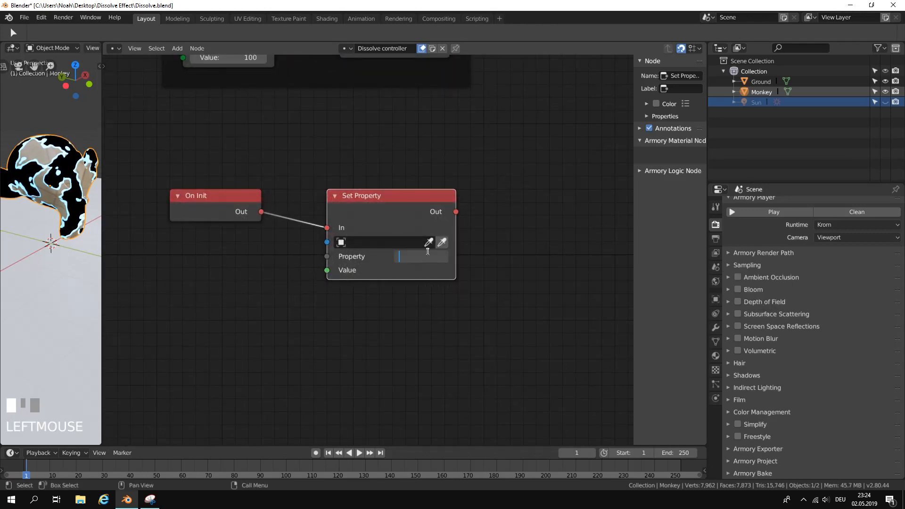
{"action": "type", "text": "dead"}
{"action": "key", "text": "Return"}
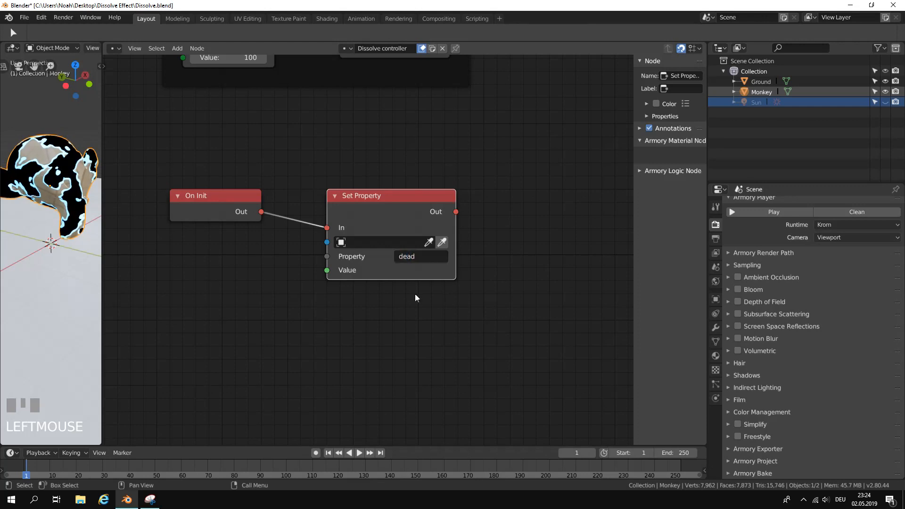
Add a Boolean node below the second On Init, link it to the "dead" property's Value input, and enable its value.
{"action": "middle_click_drag", "start_coordinate": [284, 212], "coordinate": [349, 199]}
{"action": "left_click", "coordinate": [182, 50]}
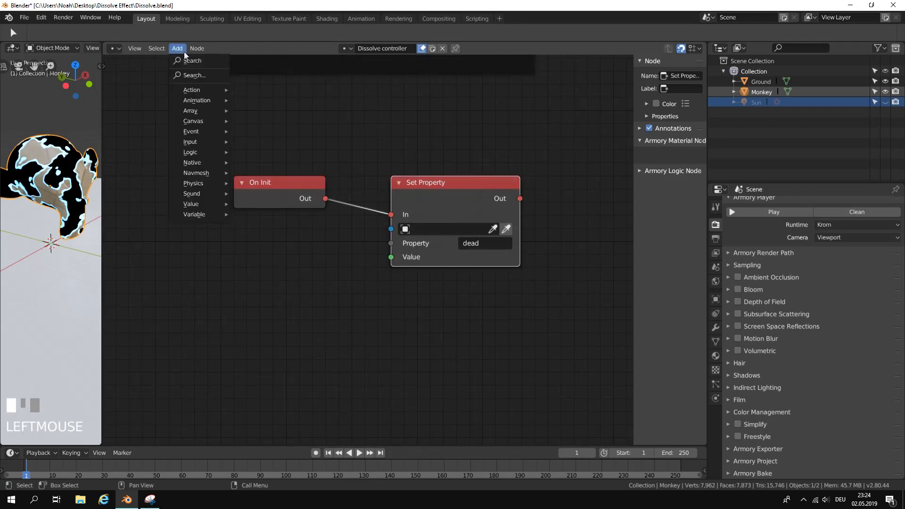
{"action": "left_click", "coordinate": [193, 63]}
{"action": "type", "text": "boole"}
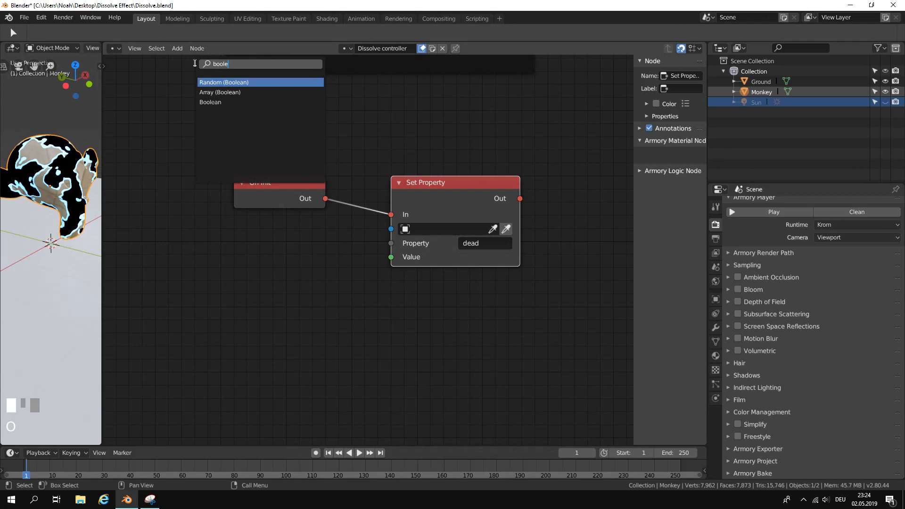
{"action": "left_click", "coordinate": [221, 102]}
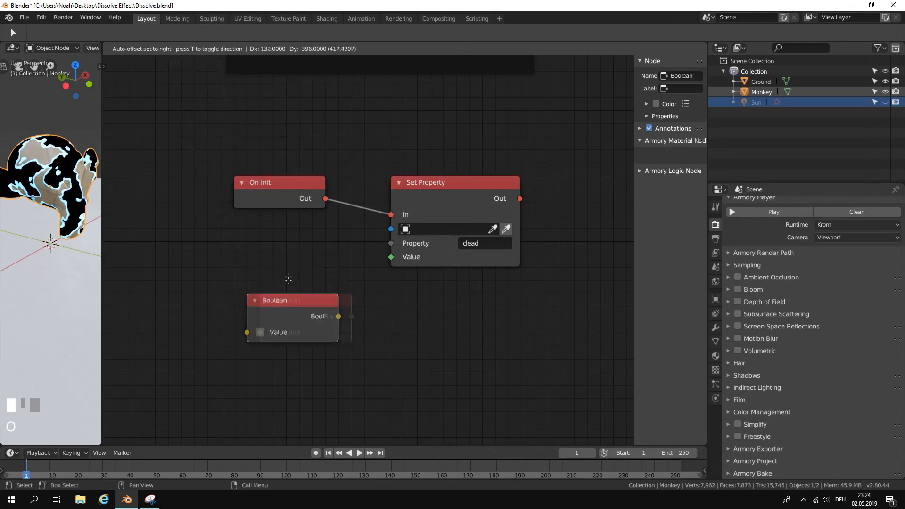
{"action": "left_click", "coordinate": [317, 253]}
{"action": "left_click_drag", "start_coordinate": [325, 252], "coordinate": [388, 261]}
{"action": "scroll", "coordinate": [290, 330], "scroll_direction": "up", "scroll_amount": 1}
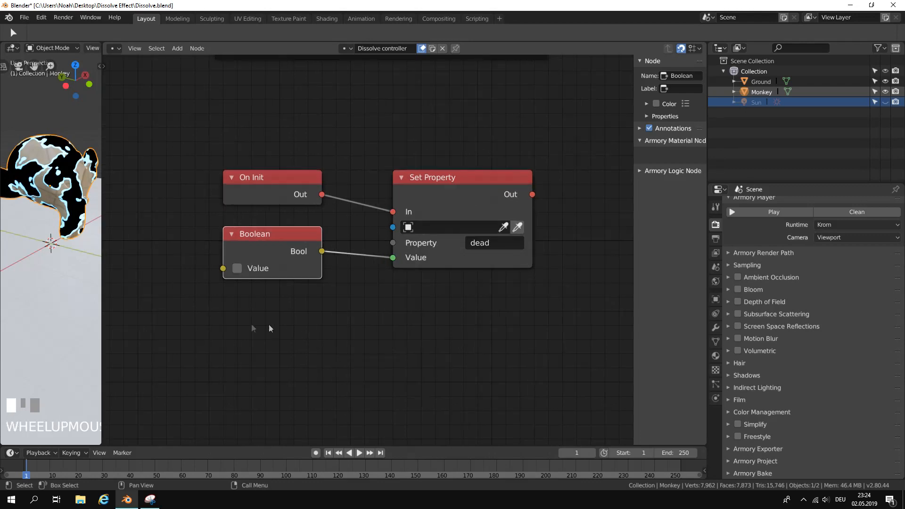
{"action": "left_click", "coordinate": [236, 269]}
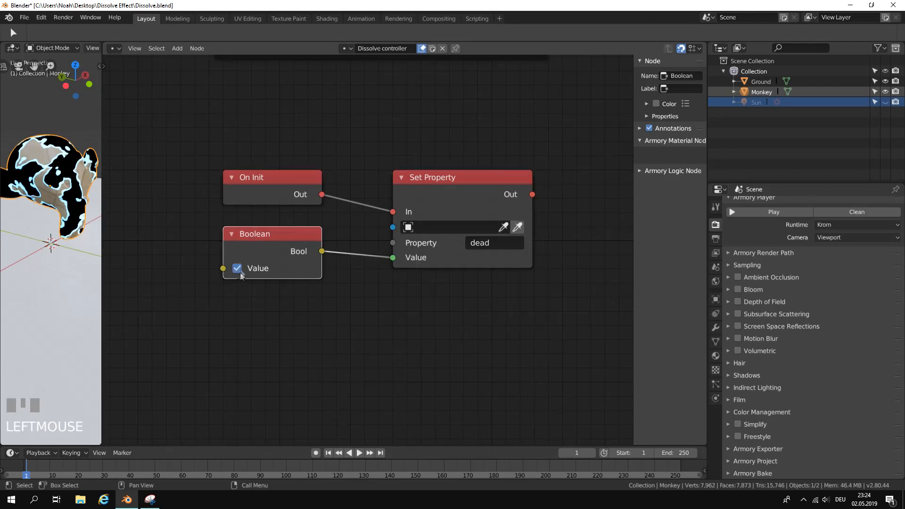
Disable the Boolean node's value and move the "dead" Set Property node slightly up and closer to its input nodes.
{"action": "left_click", "coordinate": [239, 268]}
{"action": "left_click_drag", "start_coordinate": [471, 193], "coordinate": [457, 179]}
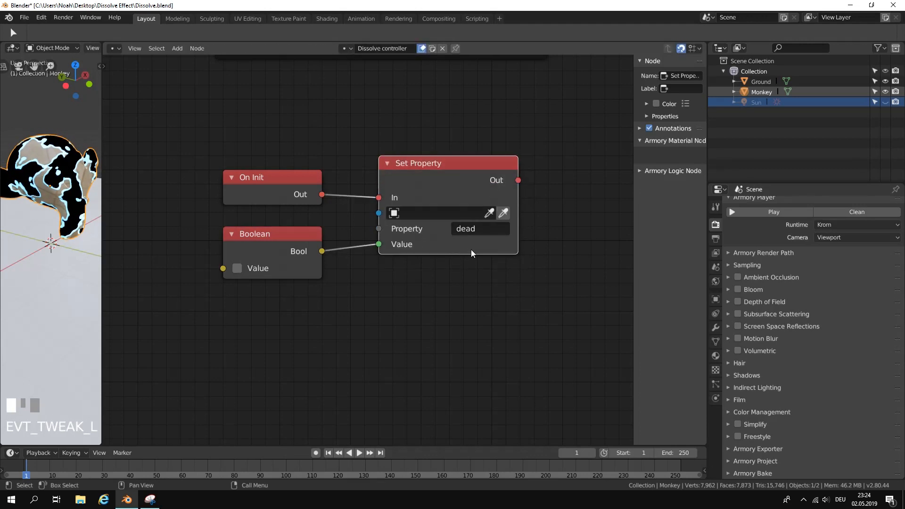
{"action": "scroll", "coordinate": [464, 244], "scroll_direction": "down", "scroll_amount": 3}
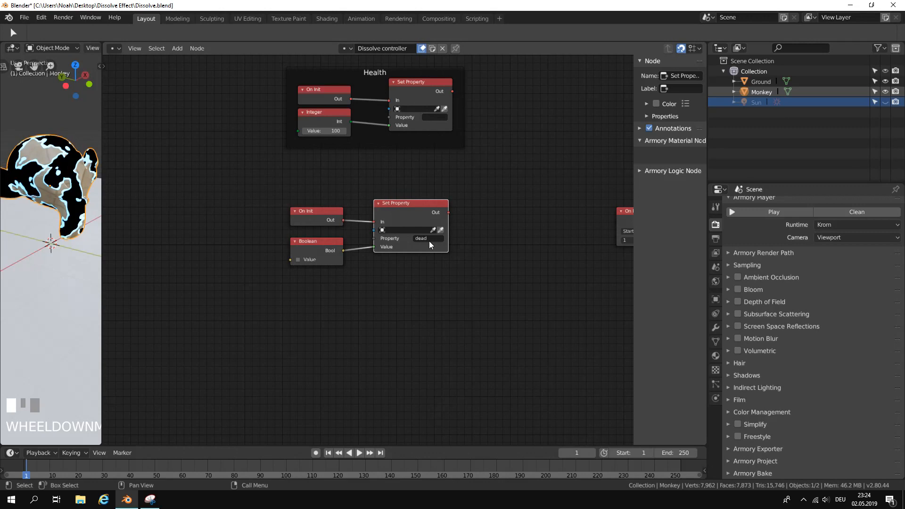
{"action": "middle_click_drag", "start_coordinate": [429, 242], "coordinate": [459, 230]}
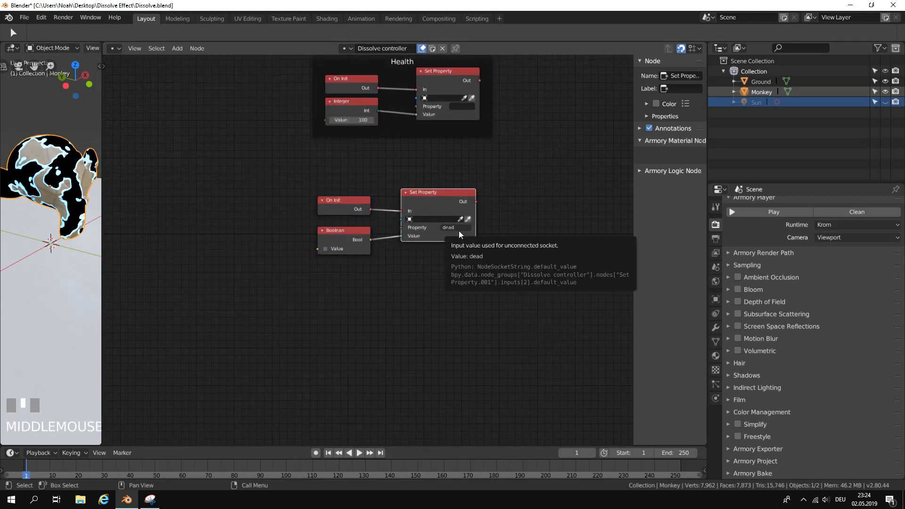
{"action": "scroll", "coordinate": [459, 231], "scroll_direction": "down", "scroll_amount": 4}
{"action": "middle_click_drag", "start_coordinate": [455, 222], "coordinate": [437, 279]}
{"action": "scroll", "coordinate": [365, 247], "scroll_direction": "up", "scroll_amount": 6}
{"action": "mouse_move", "coordinate": [299, 211]}
{"action": "middle_mouse_down"}
{"action": "mouse_move", "coordinate": [319, 165]}
{"action": "mouse_move", "coordinate": [301, 203]}
{"action": "mouse_move", "coordinate": [297, 191]}
{"action": "middle_mouse_up"}
{"action": "scroll", "coordinate": [316, 207], "scroll_direction": "up", "scroll_amount": 3}
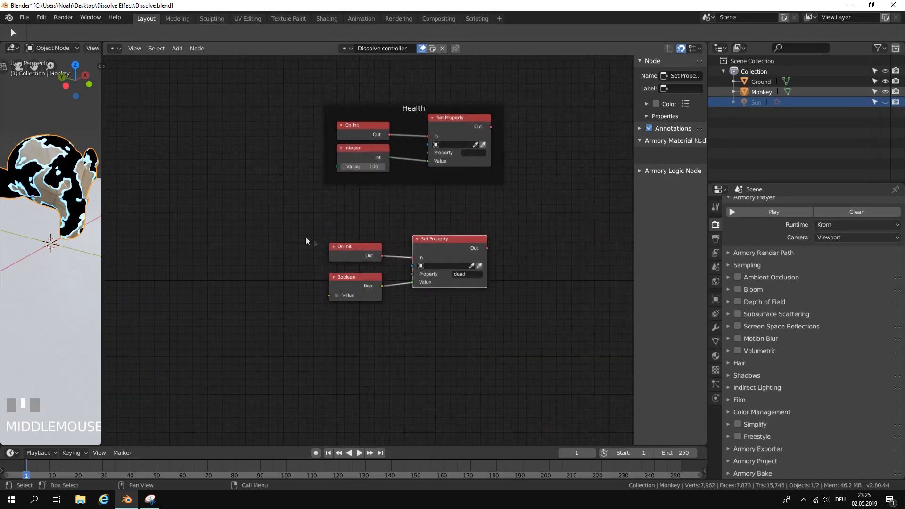
Add an On Keyboard node in the empty area left of the Health frame and set its key to 1.
{"action": "middle_click_drag", "start_coordinate": [291, 232], "coordinate": [455, 238]}
{"action": "middle_click_drag", "start_coordinate": [230, 184], "coordinate": [279, 194]}
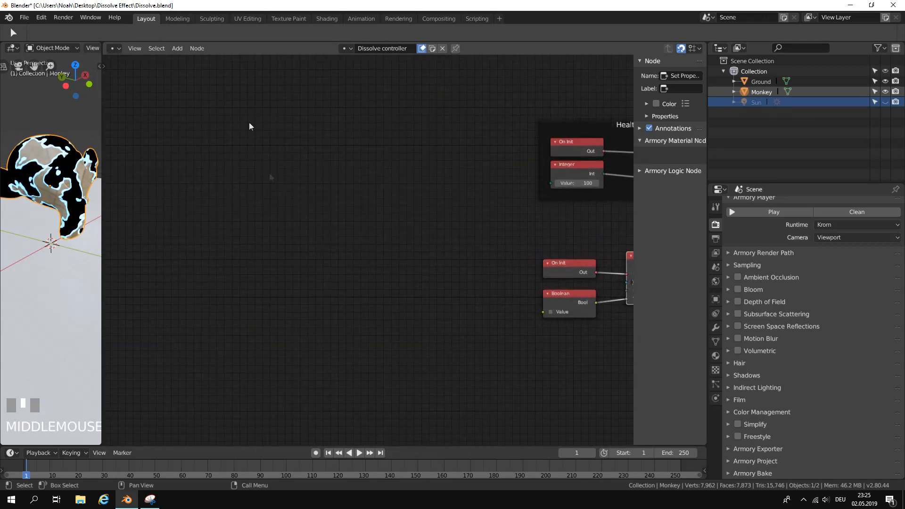
{"action": "left_click", "coordinate": [185, 50]}
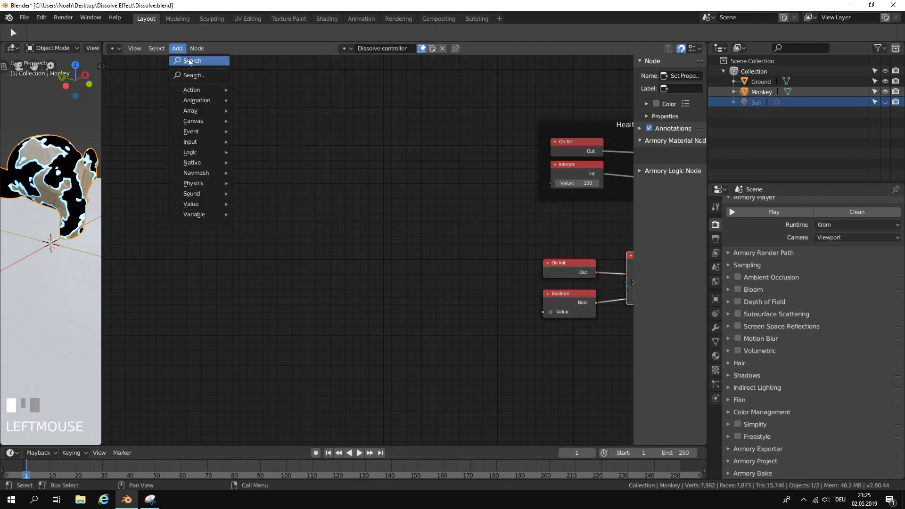
{"action": "left_click", "coordinate": [190, 60]}
{"action": "type", "text": "on k"}
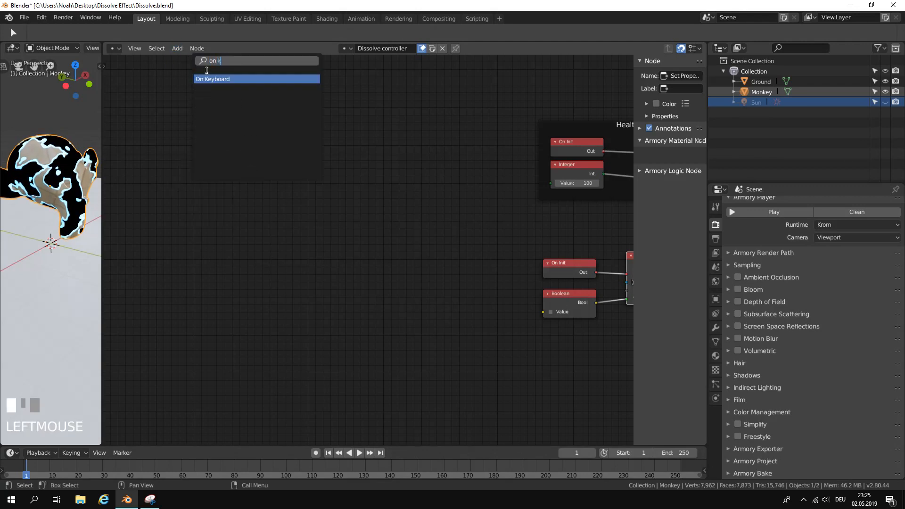
{"action": "key", "text": "Return"}
{"action": "left_click", "coordinate": [300, 259]}
{"action": "scroll", "coordinate": [287, 246], "scroll_direction": "up", "scroll_amount": 1}
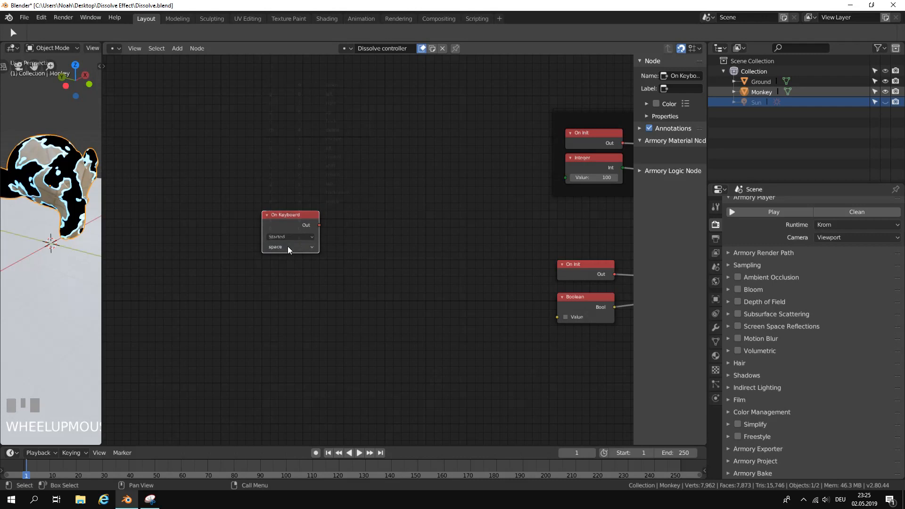
{"action": "left_click", "coordinate": [288, 248]}
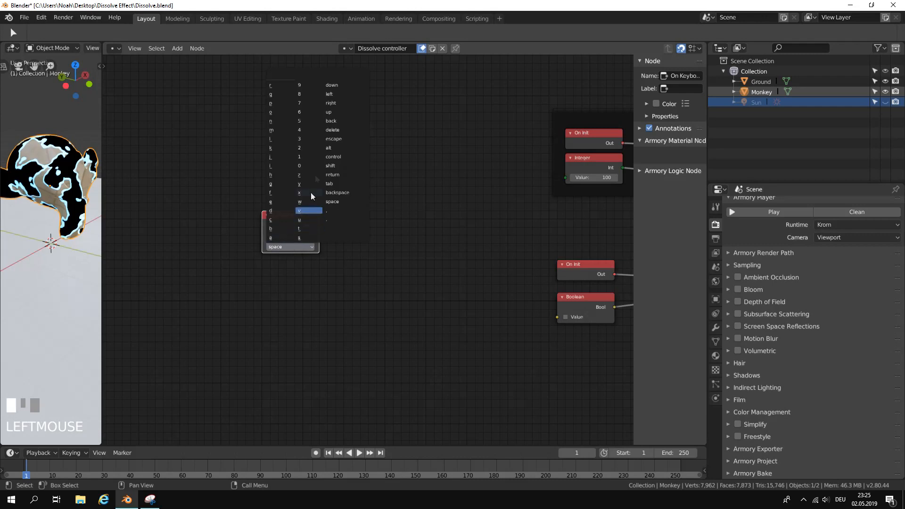
{"action": "left_click", "coordinate": [306, 157]}
{"action": "scroll", "coordinate": [357, 236], "scroll_direction": "up", "scroll_amount": 4}
{"action": "middle_click_drag", "start_coordinate": [357, 234], "coordinate": [419, 188]}
{"action": "left_click", "coordinate": [180, 50]}
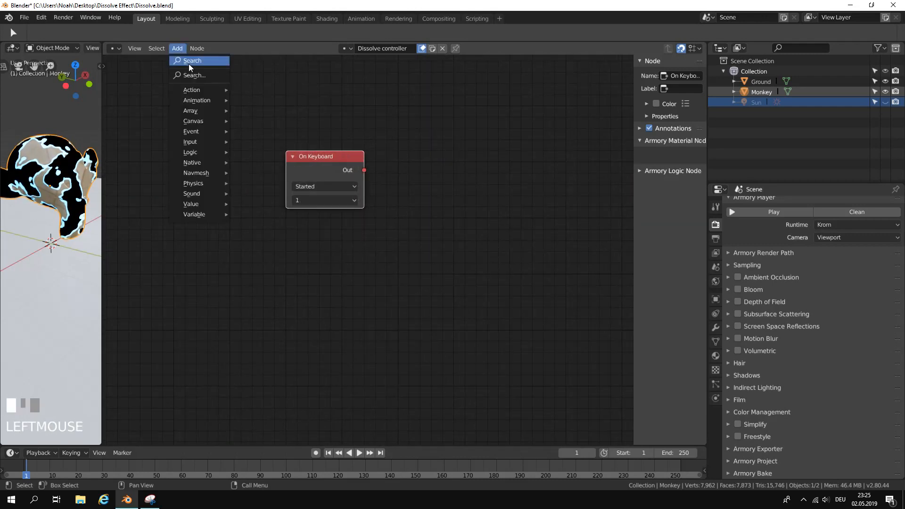
{"action": "left_click", "coordinate": [189, 64]}
{"action": "type", "text": "vol"}
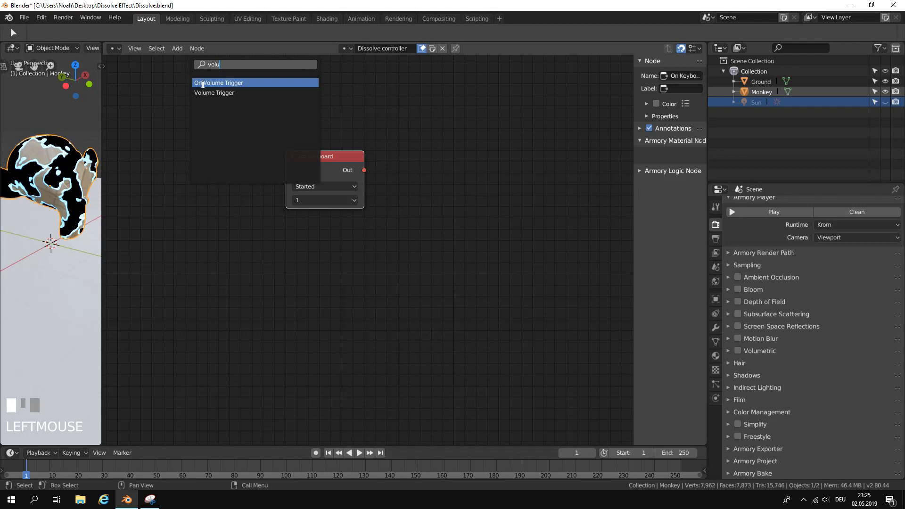
{"action": "type", "text": "u"}
{"action": "left_click", "coordinate": [214, 93]}
{"action": "left_click", "coordinate": [336, 273]}
{"action": "left_click", "coordinate": [319, 312]}
{"action": "right_click", "coordinate": [297, 306]}
{"action": "left_click", "coordinate": [323, 311]}
{"action": "right_click", "coordinate": [272, 339]}
{"action": "left_click", "coordinate": [329, 326]}
{"action": "right_click", "coordinate": [277, 336]}
{"action": "left_click", "coordinate": [333, 268]}
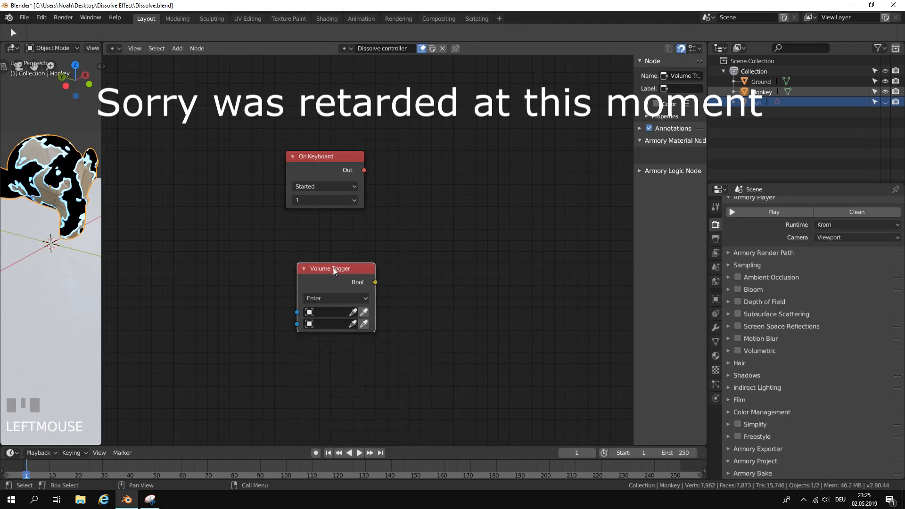
{"action": "key", "text": "x"}
Add a Set Property node to the right of the On Keyboard node and link On Keyboard's Out to its In.
{"action": "middle_click_drag", "start_coordinate": [335, 193], "coordinate": [275, 193]}
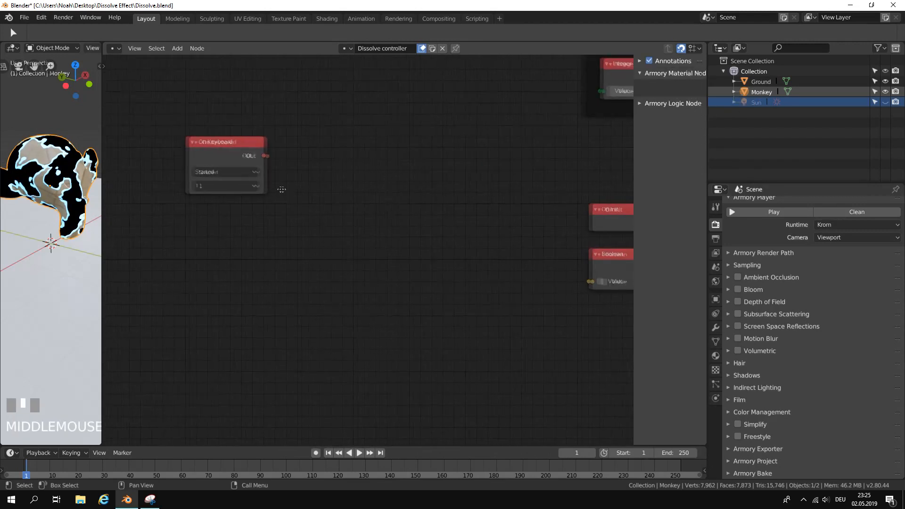
{"action": "left_click", "coordinate": [178, 49]}
{"action": "left_click", "coordinate": [190, 60]}
{"action": "type", "text": "set p"}
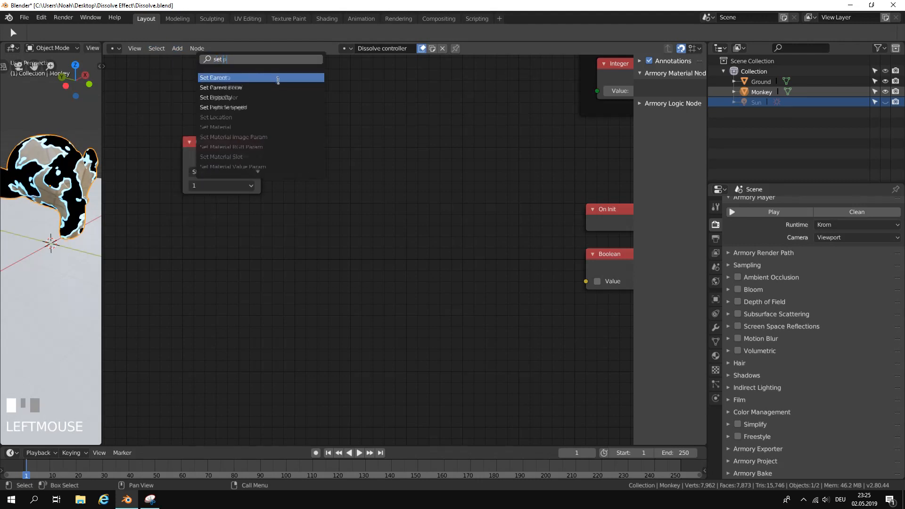
{"action": "left_click", "coordinate": [276, 97]}
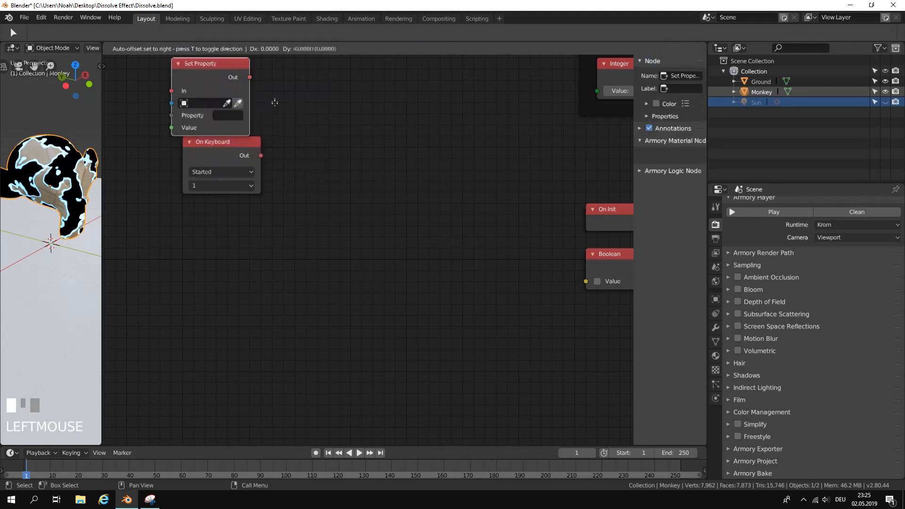
{"action": "left_click", "coordinate": [430, 176]}
{"action": "left_click_drag", "start_coordinate": [261, 155], "coordinate": [339, 181]}
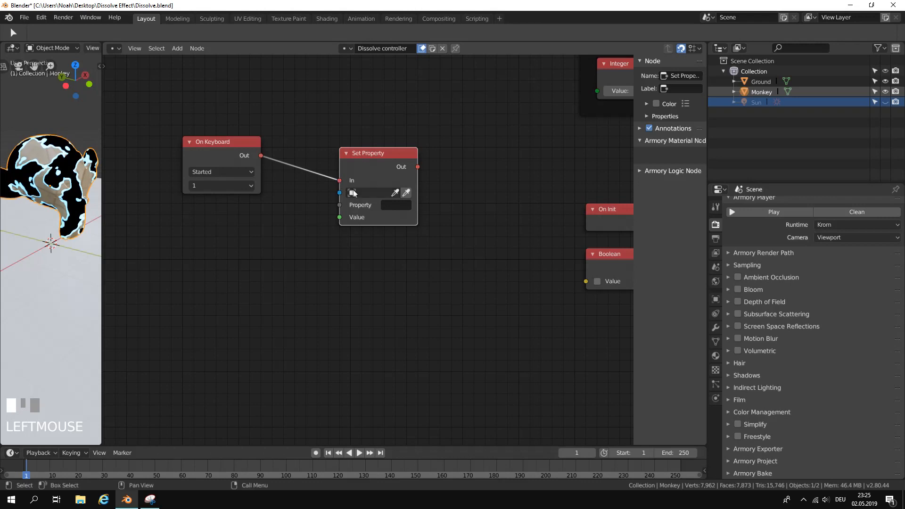
{"action": "left_click", "coordinate": [363, 196]}
{"action": "right_click", "coordinate": [439, 210]}
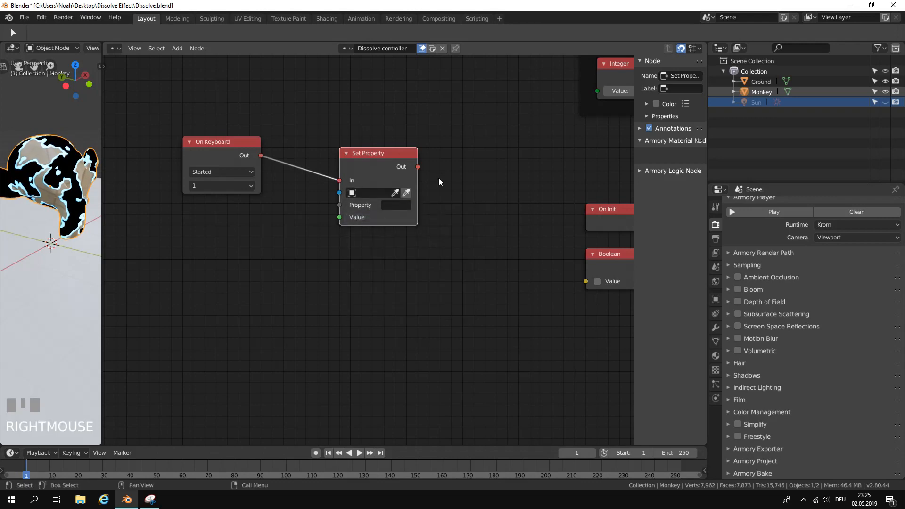
Set the property name on the Health frame's Set Property node to "Health".
{"action": "left_click", "coordinate": [407, 207]}
{"action": "mouse_move", "coordinate": [524, 197]}
{"action": "middle_mouse_down"}
{"action": "mouse_move", "coordinate": [387, 261]}
{"action": "mouse_move", "coordinate": [311, 256]}
{"action": "middle_mouse_up"}
{"action": "scroll", "coordinate": [562, 171], "scroll_direction": "down", "scroll_amount": 2}
{"action": "left_click", "coordinate": [566, 149]}
{"action": "type", "text": "Health"}
{"action": "key", "text": "Return"}
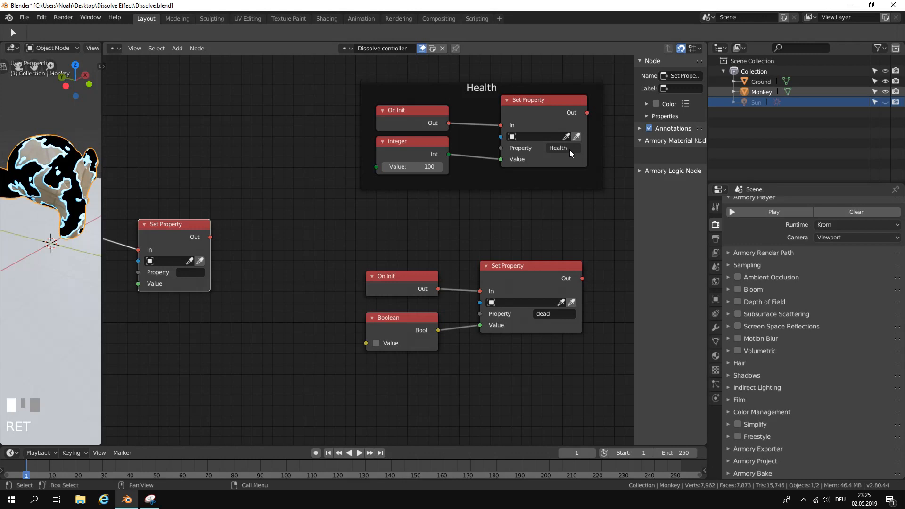
Set the property name to "Health" on the Set Property node fed by On Keyboard.
{"action": "scroll", "coordinate": [309, 249], "scroll_direction": "up", "scroll_amount": 2}
{"action": "middle_click_drag", "start_coordinate": [309, 249], "coordinate": [477, 218]}
{"action": "left_click", "coordinate": [347, 249]}
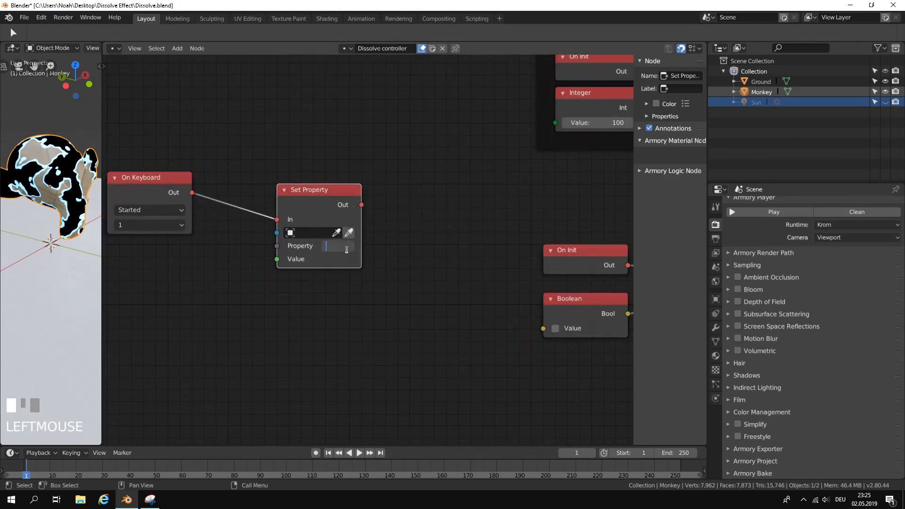
{"action": "type", "text": "Health"}
{"action": "key", "text": "Return"}
Add a Math node below On Keyboard and link its Value output to the Health Set Property node's Value input.
{"action": "middle_click_drag", "start_coordinate": [292, 278], "coordinate": [332, 267]}
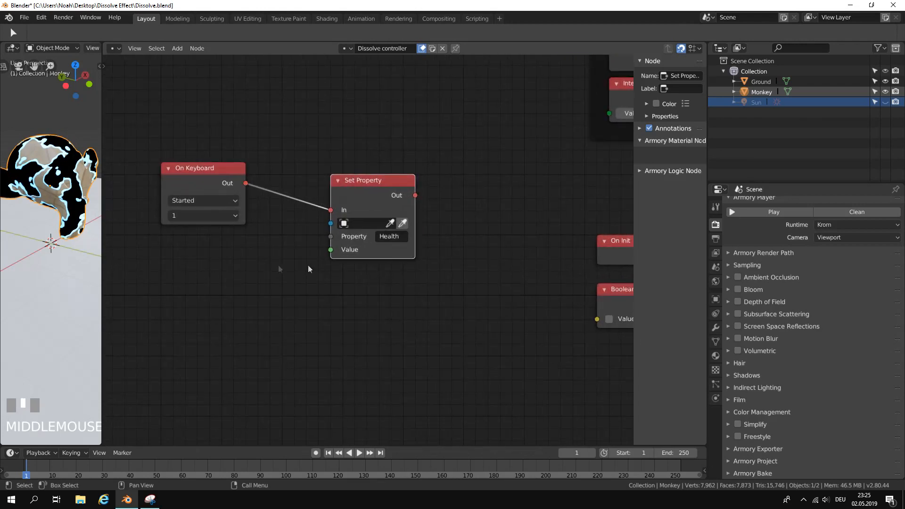
{"action": "scroll", "coordinate": [254, 263], "scroll_direction": "up", "scroll_amount": 1}
{"action": "middle_click_drag", "start_coordinate": [253, 263], "coordinate": [280, 269]}
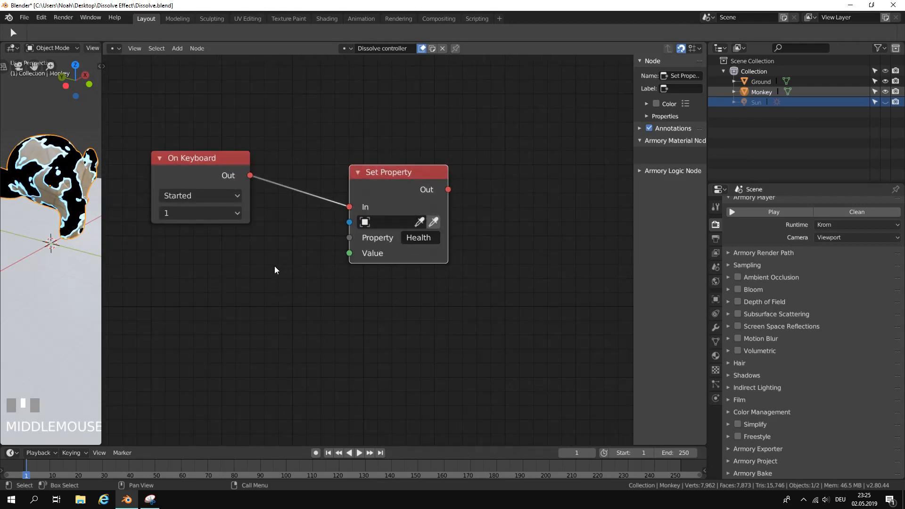
{"action": "middle_click_drag", "start_coordinate": [275, 267], "coordinate": [322, 254]}
{"action": "left_click", "coordinate": [177, 49]}
{"action": "left_click", "coordinate": [193, 62]}
{"action": "type", "text": "math"}
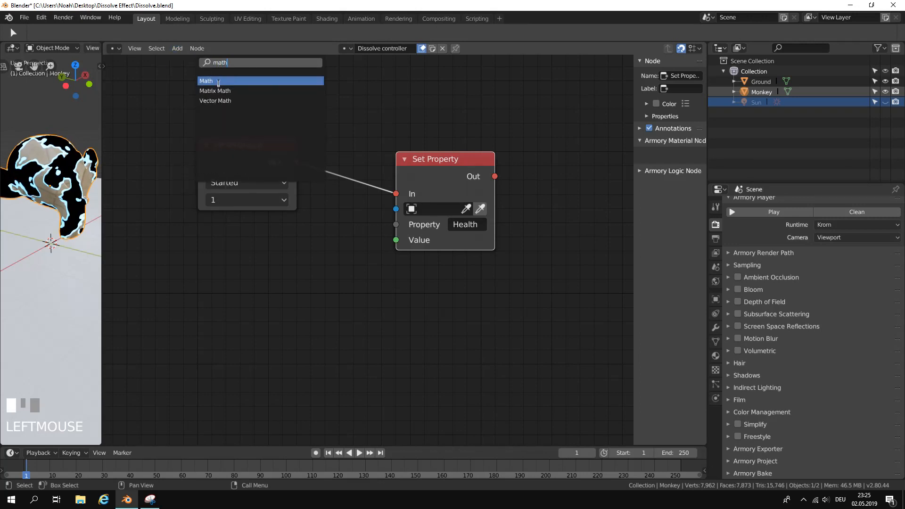
{"action": "key", "text": "Return"}
{"action": "left_click", "coordinate": [227, 236]}
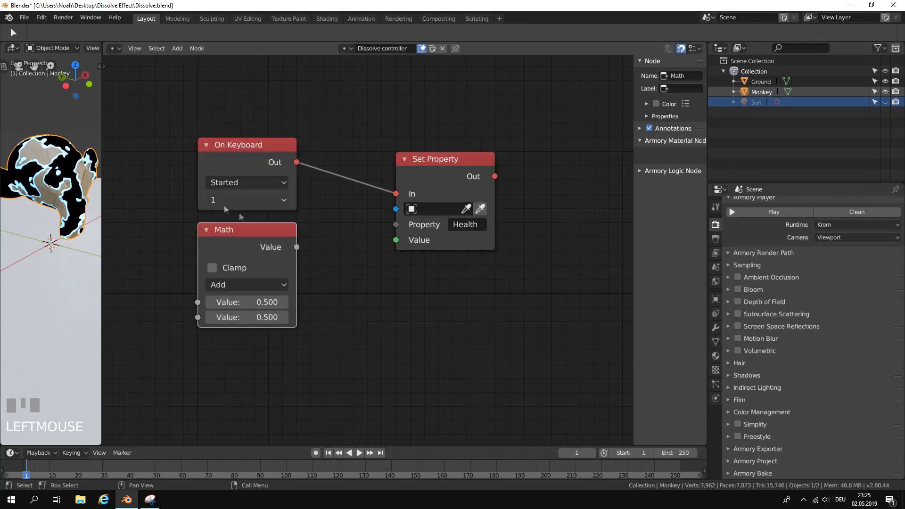
{"action": "left_click_drag", "start_coordinate": [296, 246], "coordinate": [401, 242]}
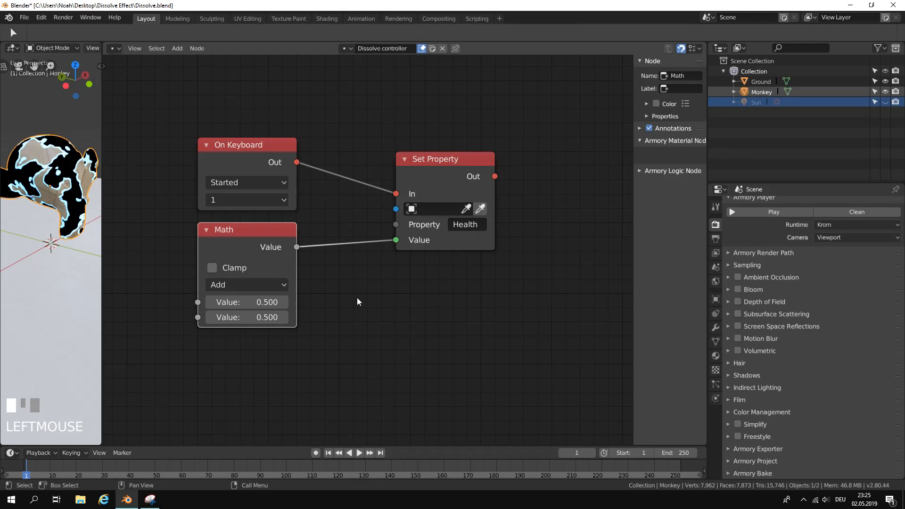
Add an Integer node left of the Math node and link its Int output to Math's first Value input.
{"action": "scroll", "coordinate": [357, 298], "scroll_direction": "up", "scroll_amount": 1}
{"action": "middle_click_drag", "start_coordinate": [358, 298], "coordinate": [509, 244]}
{"action": "scroll", "coordinate": [387, 243], "scroll_direction": "up", "scroll_amount": 1}
{"action": "middle_click_drag", "start_coordinate": [174, 238], "coordinate": [327, 280]}
{"action": "scroll", "coordinate": [327, 280], "scroll_direction": "down", "scroll_amount": 2}
{"action": "left_click", "coordinate": [177, 48]}
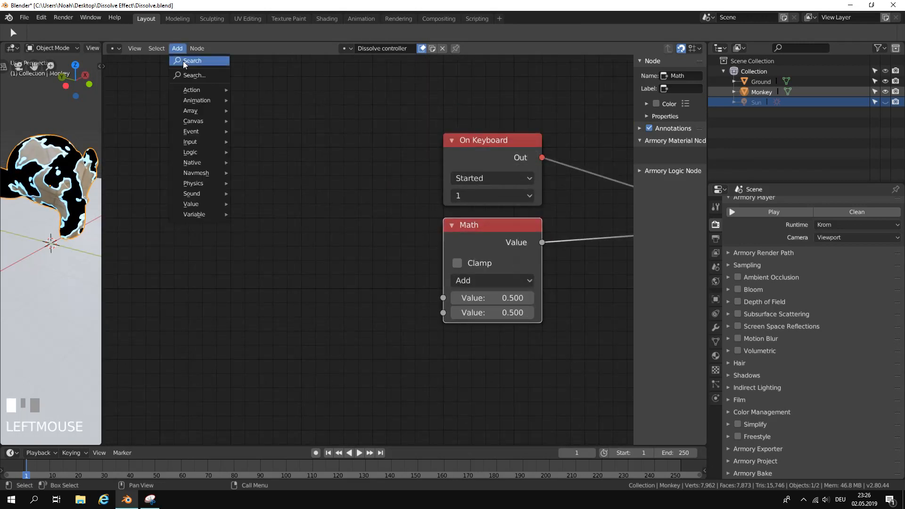
{"action": "left_click", "coordinate": [183, 61]}
{"action": "type", "text": "int"}
{"action": "key", "text": "Return"}
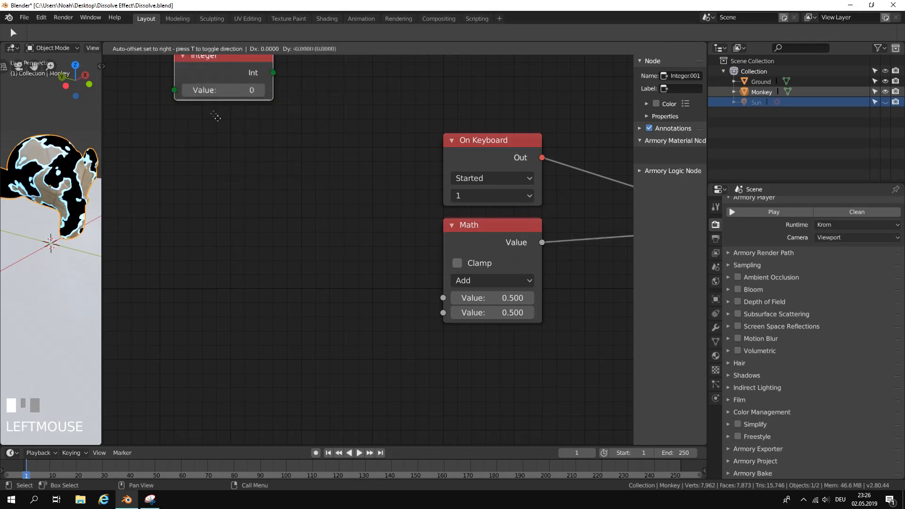
{"action": "left_click", "coordinate": [281, 258]}
{"action": "left_click_drag", "start_coordinate": [372, 285], "coordinate": [443, 299]}
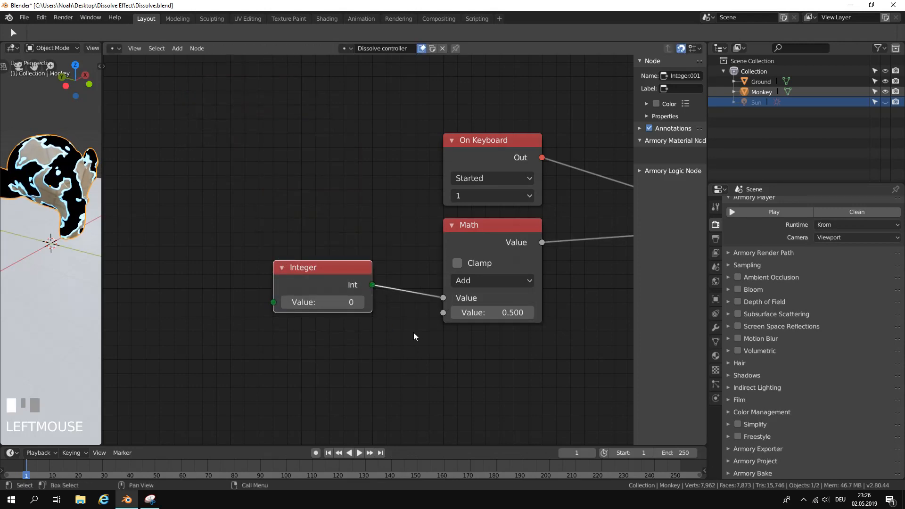
Set the new Integer node's value to -50.
{"action": "left_click", "coordinate": [362, 302]}
{"action": "type", "text": "-50"}
{"action": "key", "text": "Return"}
Add a Get Property node below the -50 Integer node and link its Value to Math's second Value input.
{"action": "scroll", "coordinate": [353, 302], "scroll_direction": "down", "scroll_amount": 2}
{"action": "scroll", "coordinate": [396, 301], "scroll_direction": "up", "scroll_amount": 1}
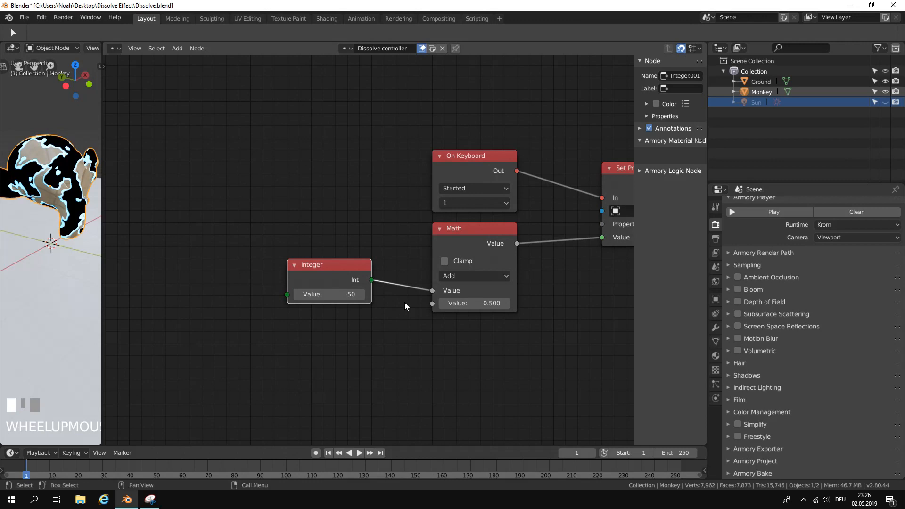
{"action": "scroll", "coordinate": [406, 311], "scroll_direction": "down", "scroll_amount": 1}
{"action": "middle_click_drag", "start_coordinate": [407, 311], "coordinate": [410, 302]}
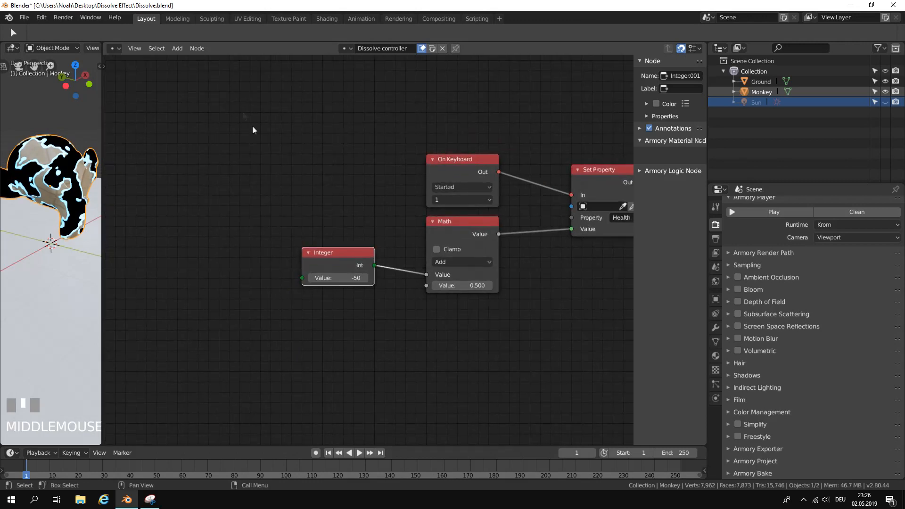
{"action": "left_click", "coordinate": [177, 48]}
{"action": "left_click", "coordinate": [187, 61]}
{"action": "type", "text": "get"}
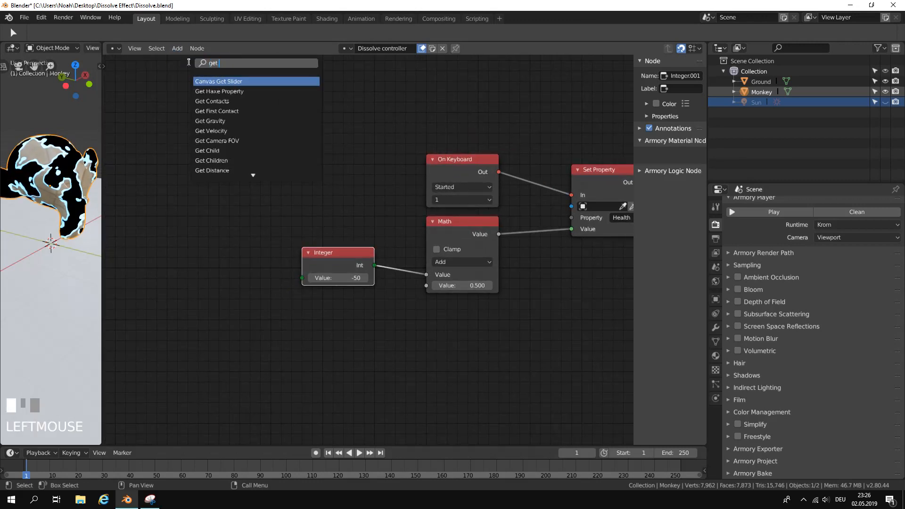
{"action": "type", "text": " prop"}
{"action": "left_click", "coordinate": [243, 92]}
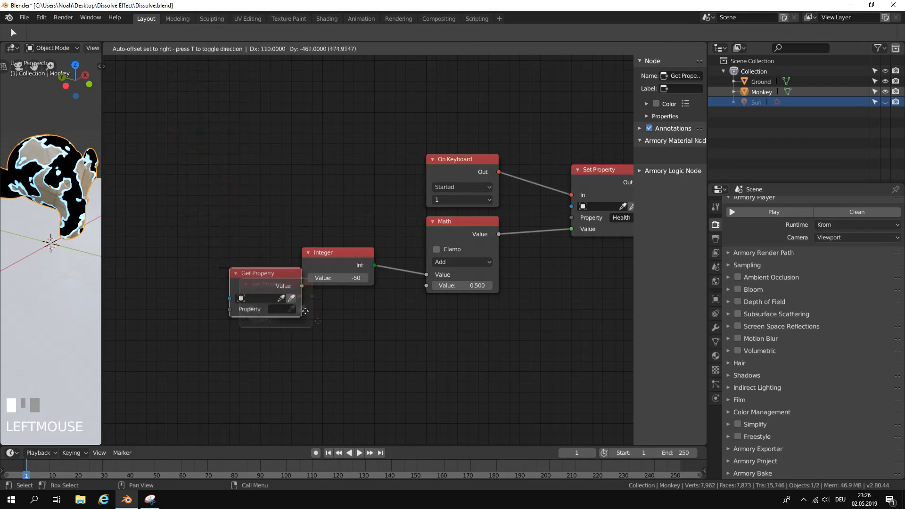
{"action": "left_click", "coordinate": [357, 324]}
{"action": "left_click_drag", "start_coordinate": [374, 306], "coordinate": [437, 287]}
Set the Get Property node's property name to "Health", leaving its object field empty.
{"action": "left_click", "coordinate": [358, 329]}
{"action": "type", "text": "H"}
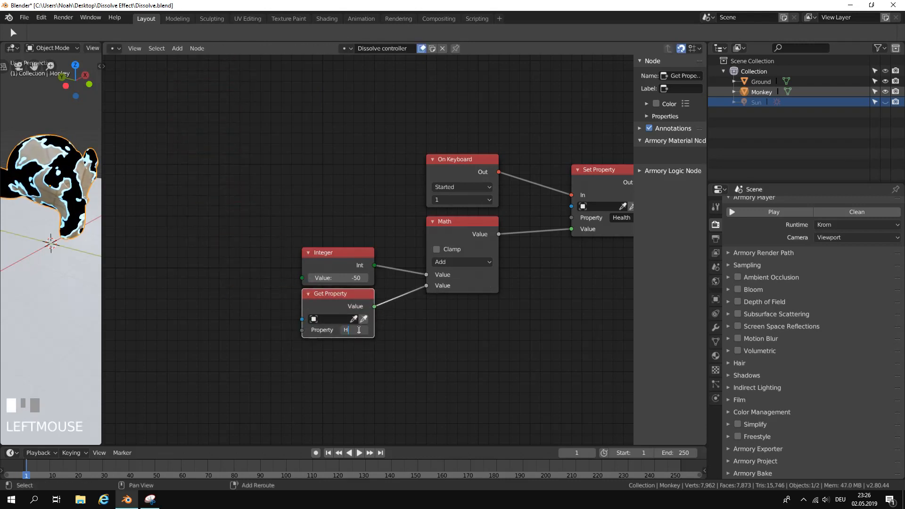
{"action": "type", "text": "ealth"}
{"action": "key", "text": "Return"}
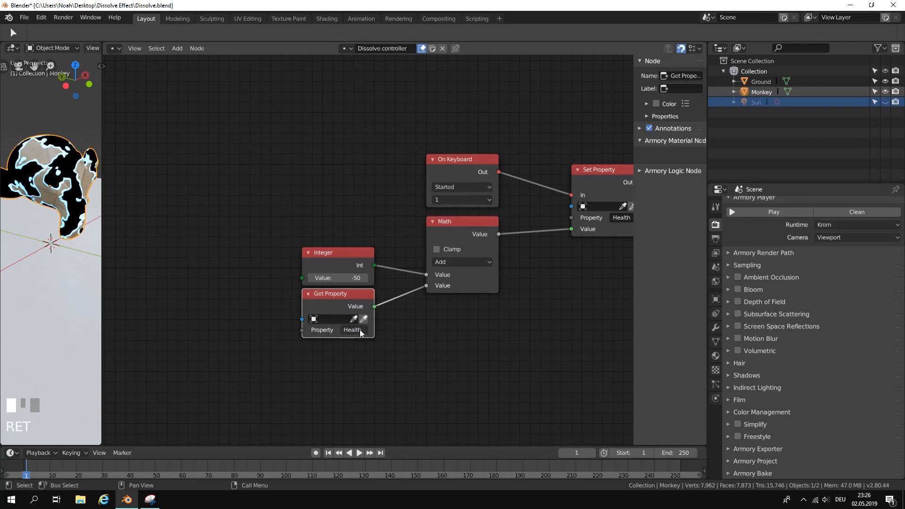
{"action": "left_click", "coordinate": [319, 319]}
{"action": "right_click", "coordinate": [507, 321]}
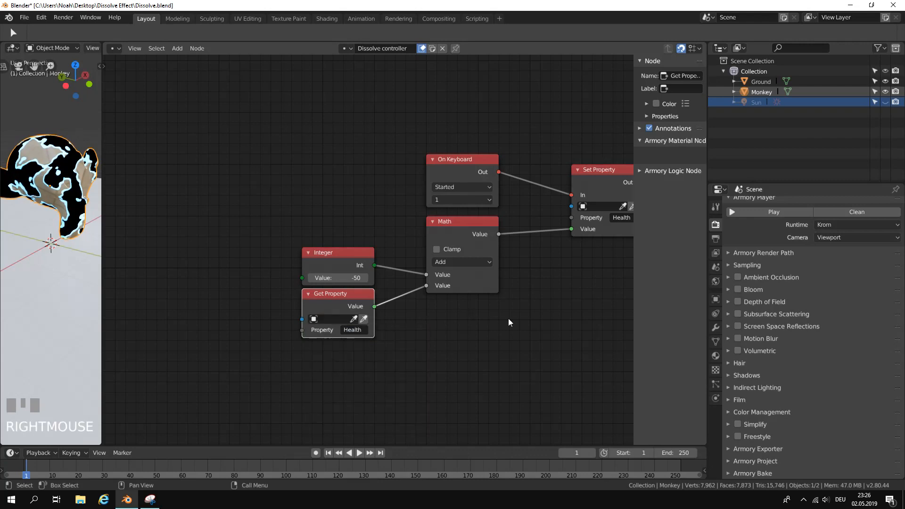
Examine the keyboard-driven health nodes together with the Health frame and the "dead" property nodes.
{"action": "scroll", "coordinate": [509, 323], "scroll_direction": "down", "scroll_amount": 2}
{"action": "middle_click_drag", "start_coordinate": [462, 297], "coordinate": [372, 297]}
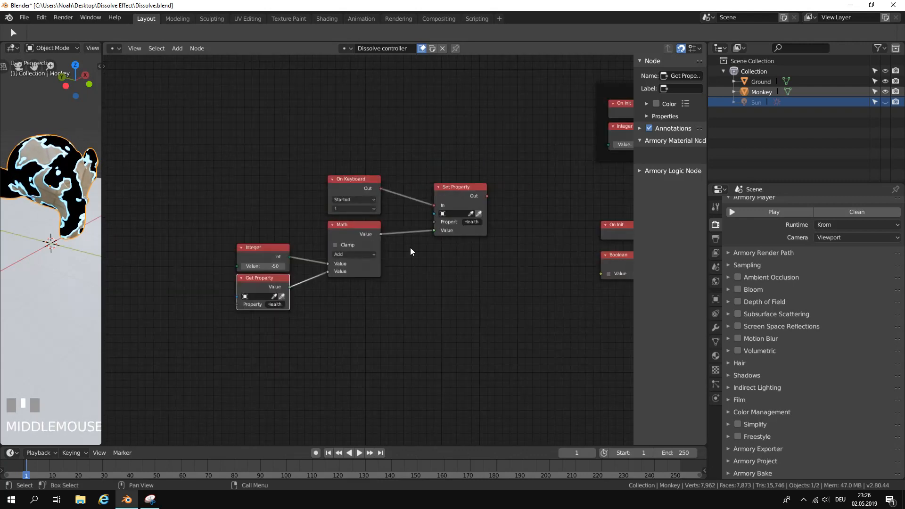
{"action": "scroll", "coordinate": [411, 248], "scroll_direction": "up", "scroll_amount": 2}
{"action": "scroll", "coordinate": [415, 247], "scroll_direction": "down", "scroll_amount": 4}
{"action": "scroll", "coordinate": [426, 228], "scroll_direction": "up", "scroll_amount": 2}
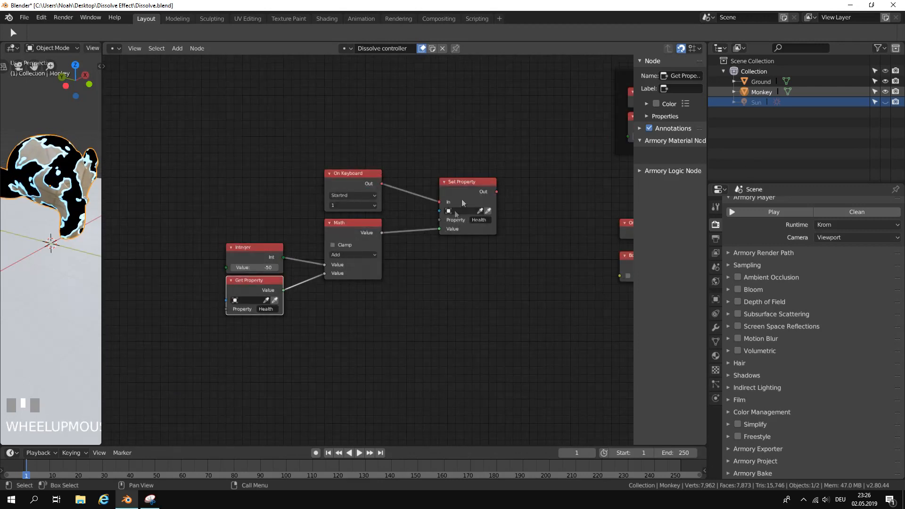
{"action": "scroll", "coordinate": [528, 231], "scroll_direction": "down", "scroll_amount": 3}
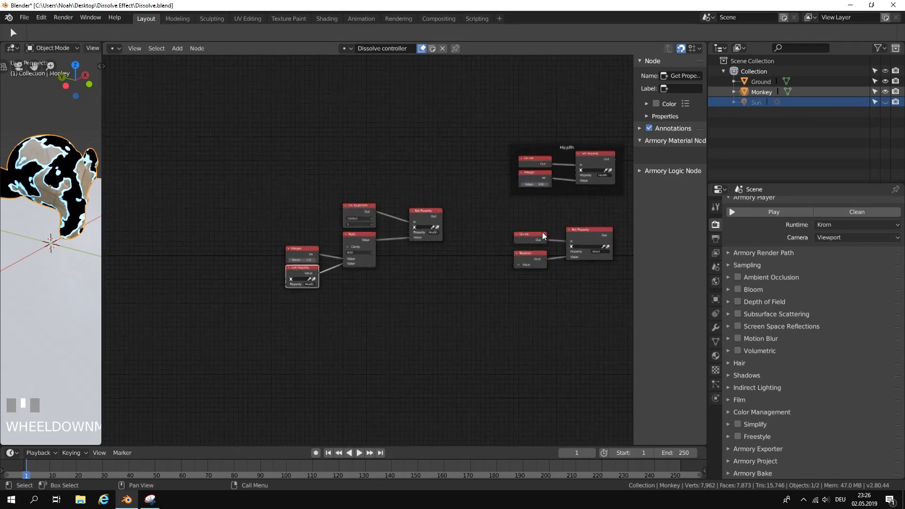
{"action": "scroll", "coordinate": [528, 221], "scroll_direction": "up", "scroll_amount": 1}
{"action": "middle_click_drag", "start_coordinate": [477, 261], "coordinate": [300, 231]}
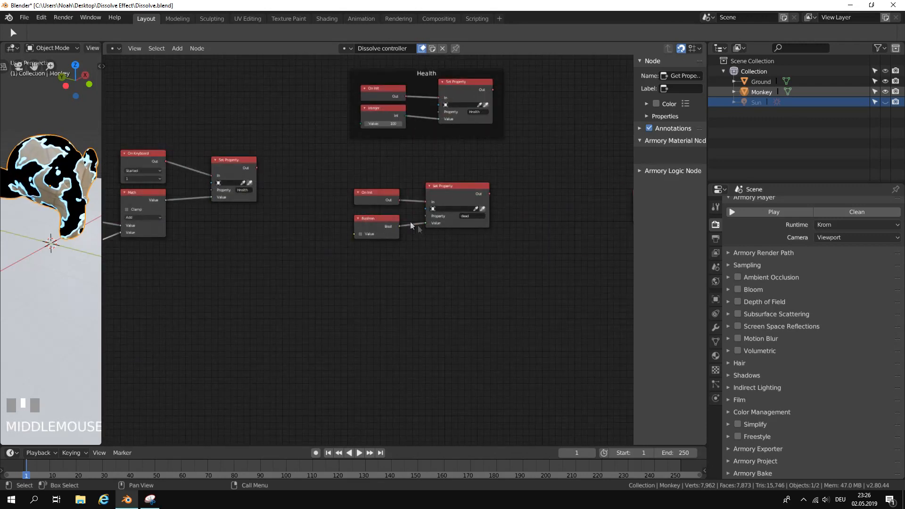
{"action": "scroll", "coordinate": [372, 248], "scroll_direction": "up", "scroll_amount": 2}
{"action": "middle_click_drag", "start_coordinate": [406, 241], "coordinate": [435, 232]}
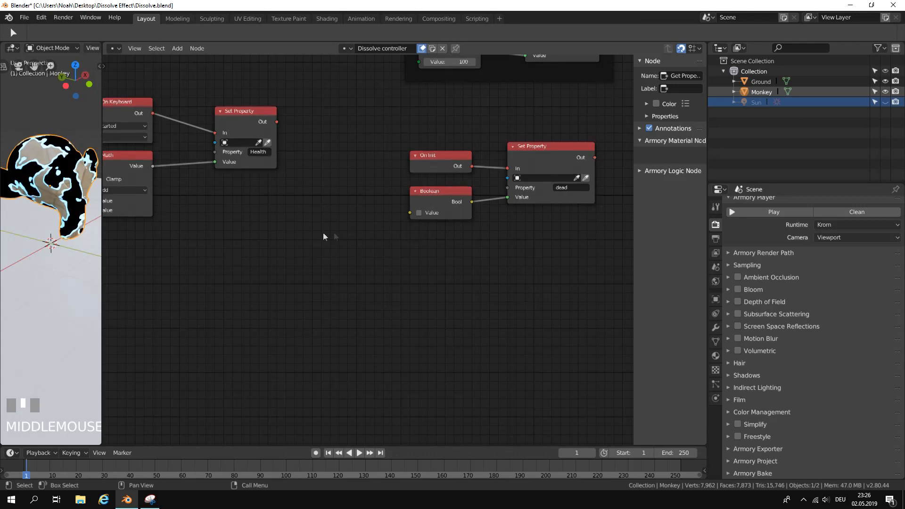
Group the Integer, Get Property, Math, On Keyboard and Health Set Property nodes in a new frame.
{"action": "scroll", "coordinate": [315, 232], "scroll_direction": "down", "scroll_amount": 3}
{"action": "middle_click_drag", "start_coordinate": [308, 231], "coordinate": [514, 255]}
{"action": "left_click", "coordinate": [297, 222], "text": "shift"}
{"action": "left_click", "coordinate": [370, 201], "text": "shift"}
{"action": "left_click", "coordinate": [369, 185], "text": "shift"}
{"action": "left_click", "coordinate": [466, 163], "text": "shift"}
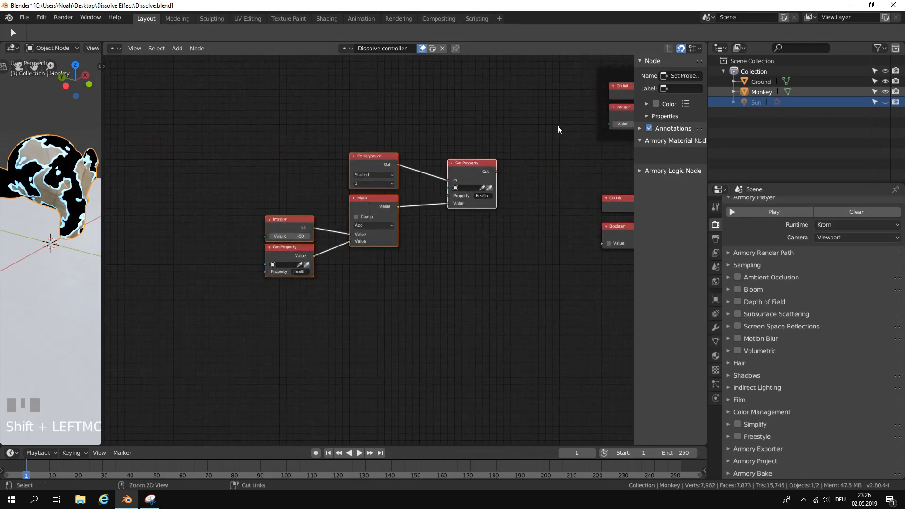
{"action": "key", "text": "ctrl+j"}
{"action": "left_click", "coordinate": [449, 154]}
Label the new frame "Losing health".
{"action": "left_click", "coordinate": [664, 89]}
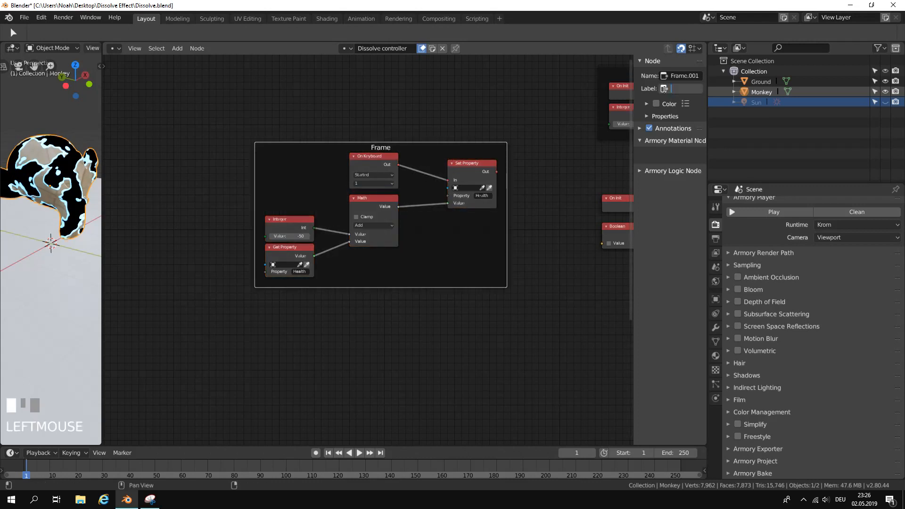
{"action": "type", "text": "Losing health"}
{"action": "key", "text": "Return"}
{"action": "mouse_move", "coordinate": [418, 148]}
{"action": "left_mouse_down"}
{"action": "mouse_move", "coordinate": [410, 148]}
{"action": "mouse_move", "coordinate": [420, 152]}
{"action": "left_mouse_up"}
Add an On Update node in the empty area below the Losing health frame.
{"action": "scroll", "coordinate": [413, 181], "scroll_direction": "up", "scroll_amount": 2}
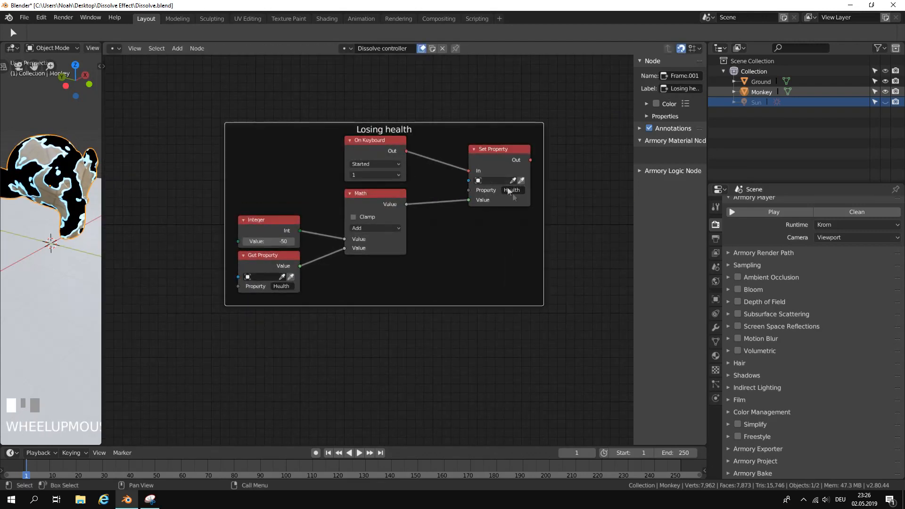
{"action": "scroll", "coordinate": [505, 191], "scroll_direction": "down", "scroll_amount": 3}
{"action": "middle_click_drag", "start_coordinate": [511, 197], "coordinate": [329, 181]}
{"action": "scroll", "coordinate": [327, 212], "scroll_direction": "up", "scroll_amount": 1}
{"action": "middle_click_drag", "start_coordinate": [327, 213], "coordinate": [443, 127]}
{"action": "scroll", "coordinate": [412, 268], "scroll_direction": "up", "scroll_amount": 3}
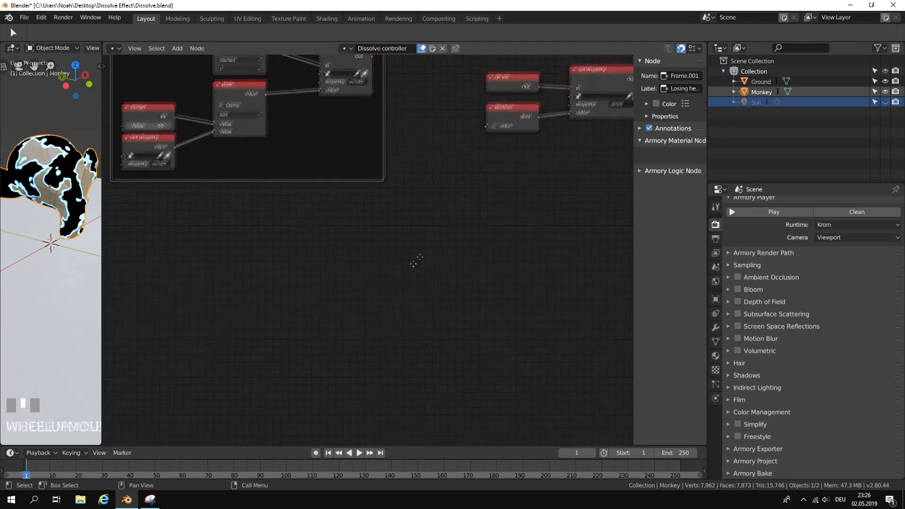
{"action": "left_click", "coordinate": [178, 48]}
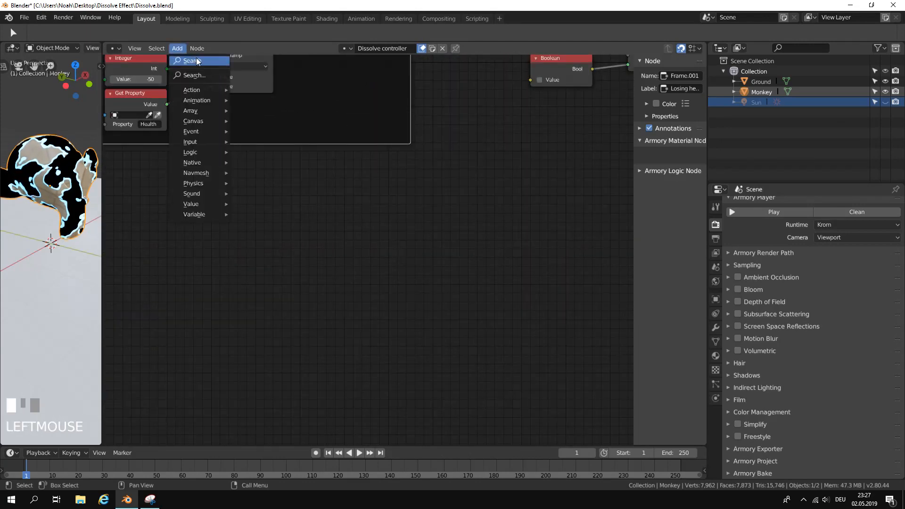
{"action": "left_click", "coordinate": [195, 59]}
{"action": "type", "text": "on u"}
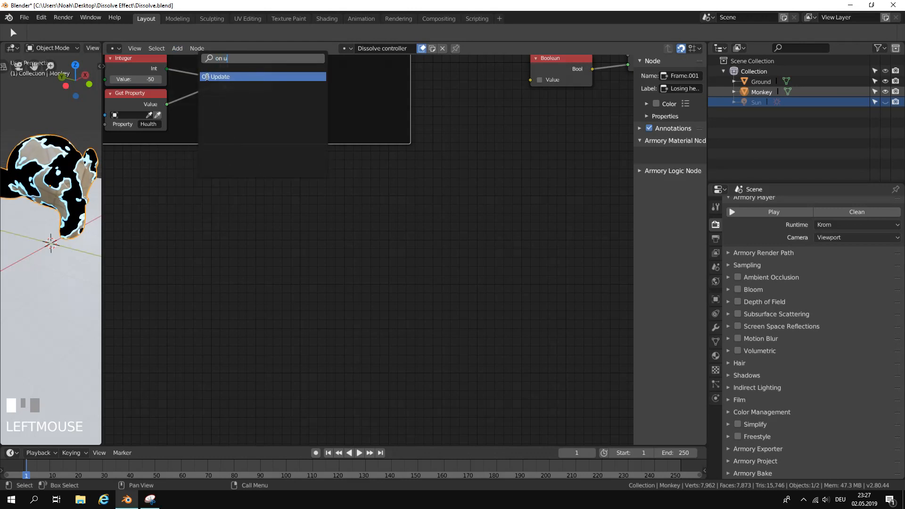
{"action": "left_click", "coordinate": [206, 77]}
{"action": "left_click", "coordinate": [349, 236]}
Add a Set Property node to the right of On Update and link On Update's Out to its In.
{"action": "scroll", "coordinate": [465, 226], "scroll_direction": "up", "scroll_amount": 2}
{"action": "middle_click_drag", "start_coordinate": [465, 225], "coordinate": [407, 222]}
{"action": "key", "text": "shift+a"}
{"action": "left_click", "coordinate": [175, 48]}
{"action": "left_click", "coordinate": [198, 58]}
{"action": "type", "text": "set p"}
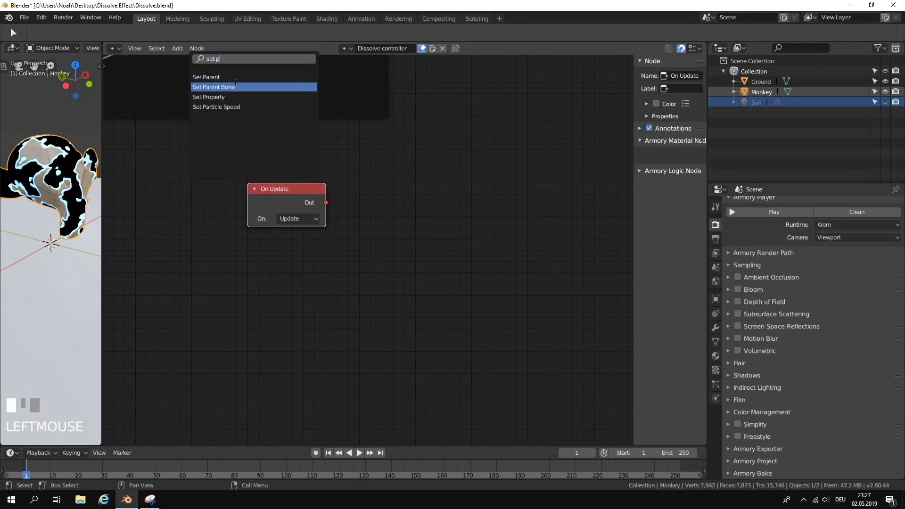
{"action": "left_click", "coordinate": [236, 97]}
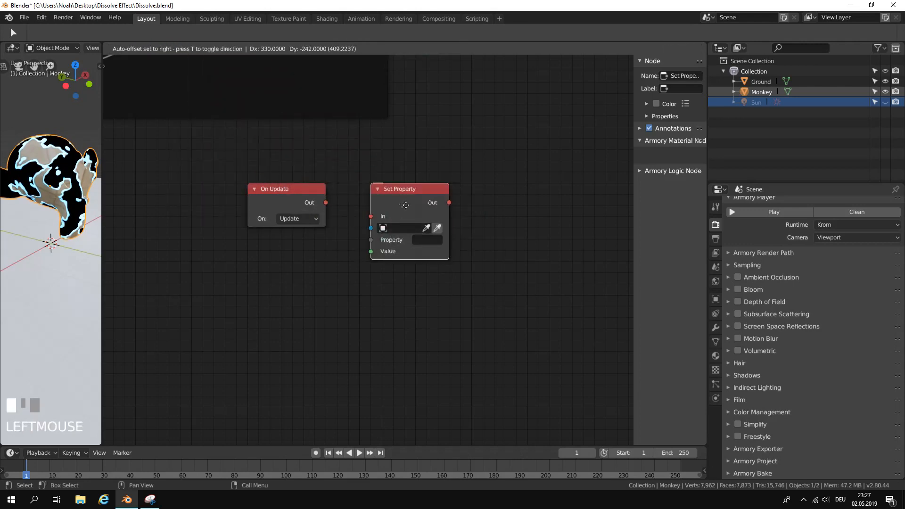
{"action": "left_click", "coordinate": [417, 204]}
{"action": "left_click_drag", "start_coordinate": [325, 203], "coordinate": [382, 216]}
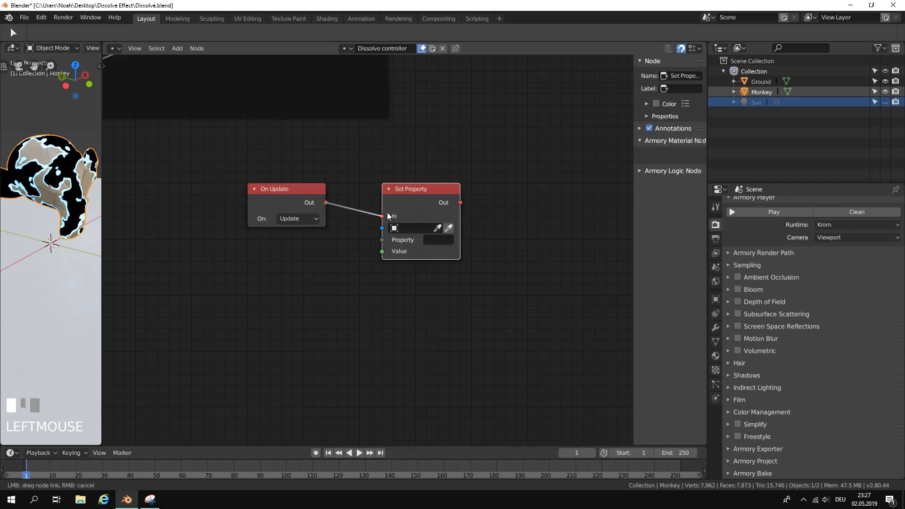
Widen the On Update chain's Set Property node slightly and set its property name to "dead".
{"action": "left_click_drag", "start_coordinate": [461, 229], "coordinate": [469, 227]}
{"action": "left_click", "coordinate": [453, 241]}
{"action": "type", "text": "dead"}
{"action": "left_click", "coordinate": [491, 273]}
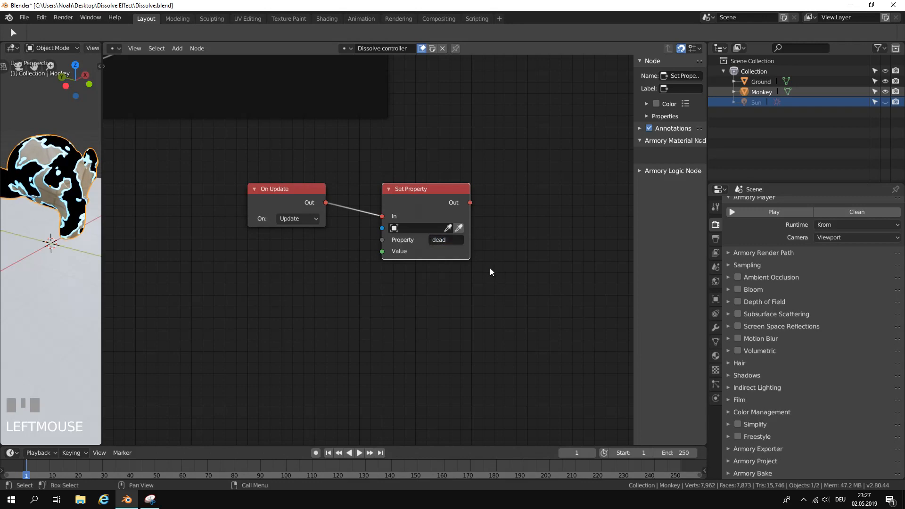
Add a Boolean node below On Update, enable its Value, and link its Bool output to Set Property's Value input.
{"action": "middle_click_drag", "start_coordinate": [399, 297], "coordinate": [407, 291]}
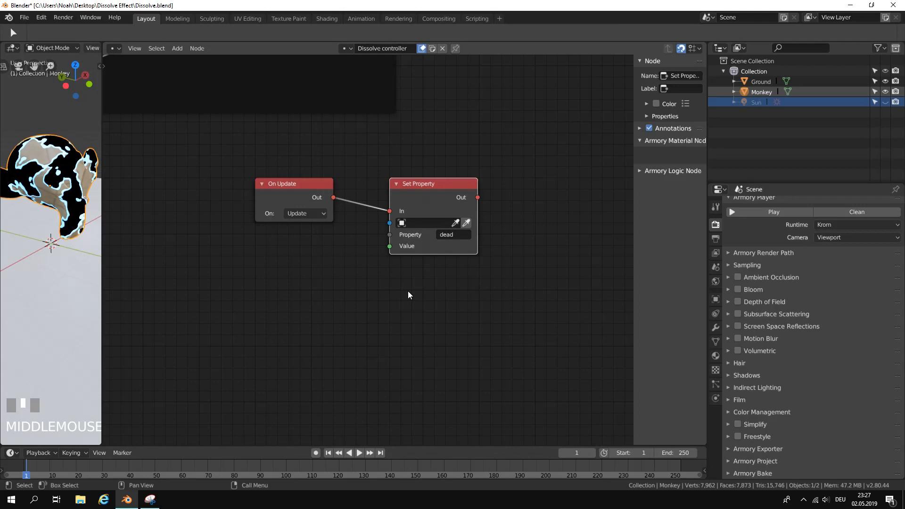
{"action": "middle_click_drag", "start_coordinate": [412, 256], "coordinate": [430, 287]}
{"action": "scroll", "coordinate": [451, 225], "scroll_direction": "down", "scroll_amount": 1}
{"action": "middle_click_drag", "start_coordinate": [445, 220], "coordinate": [413, 219]}
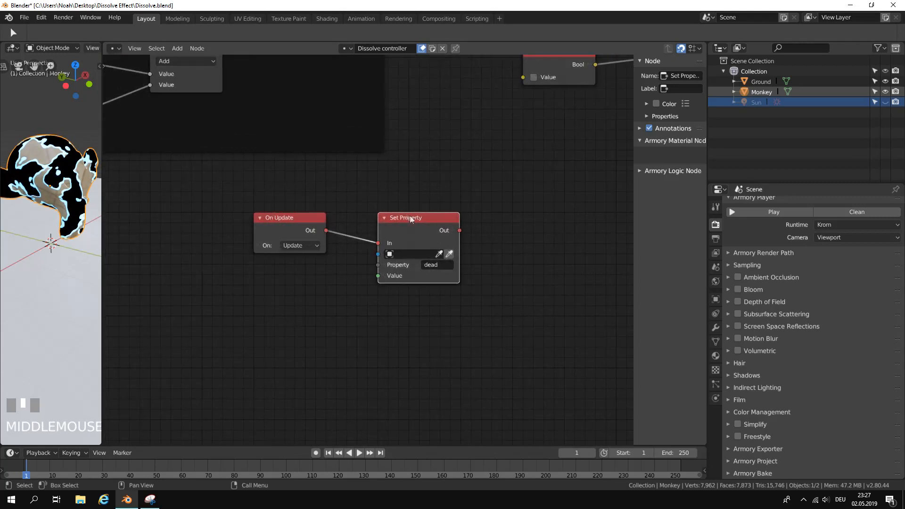
{"action": "key", "text": "shift+a"}
{"action": "left_click", "coordinate": [353, 277]}
{"action": "type", "text": "boo"}
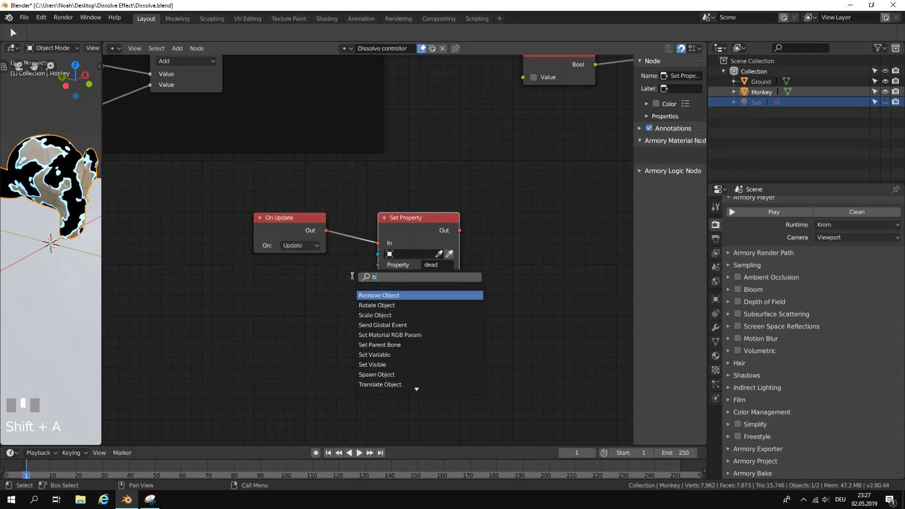
{"action": "key", "text": "Return"}
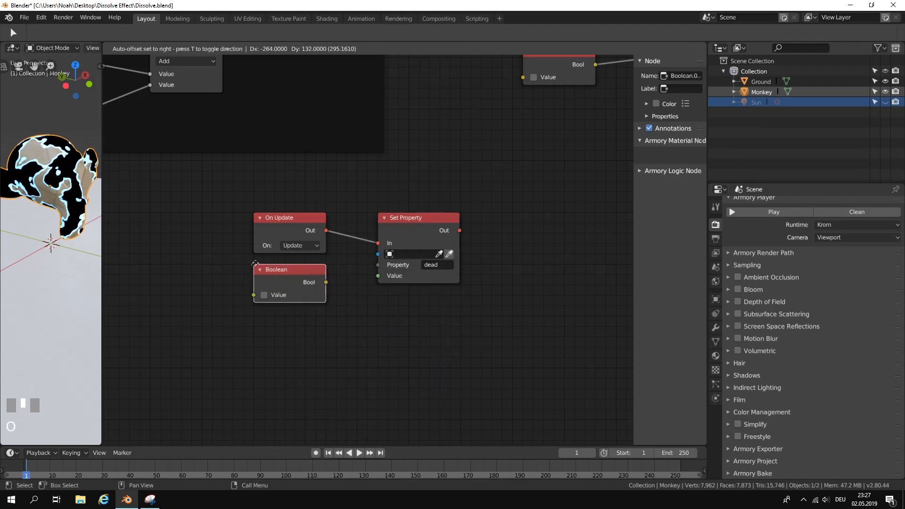
{"action": "left_click", "coordinate": [251, 267]}
{"action": "left_click", "coordinate": [265, 295]}
{"action": "left_click_drag", "start_coordinate": [326, 282], "coordinate": [376, 277]}
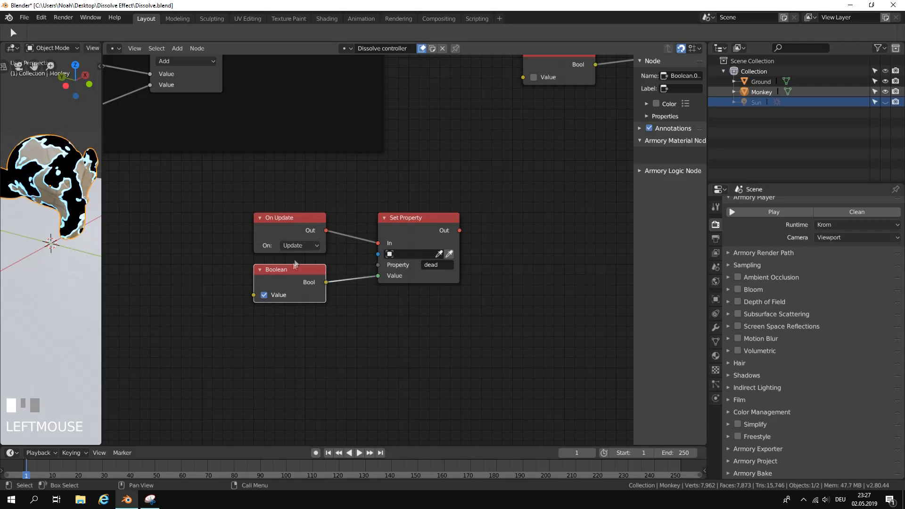
Move the enabled Boolean and its linked Set Property node farther right of On Update to open a gap.
{"action": "left_click", "coordinate": [403, 228], "text": "shift"}
{"action": "scroll", "coordinate": [403, 228], "scroll_direction": "down", "scroll_amount": 2}
{"action": "middle_click_drag", "start_coordinate": [402, 227], "coordinate": [329, 229]}
{"action": "key", "text": "g"}
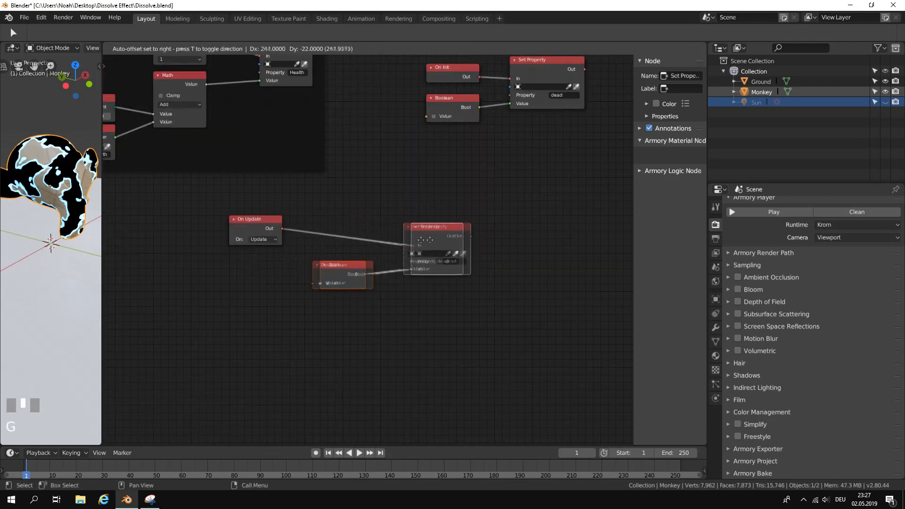
{"action": "left_click", "coordinate": [487, 229]}
{"action": "scroll", "coordinate": [333, 242], "scroll_direction": "up", "scroll_amount": 3}
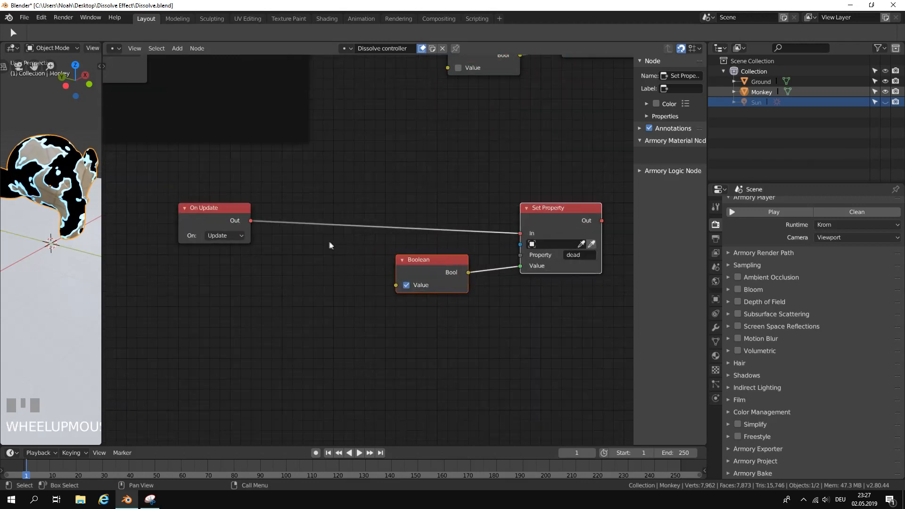
{"action": "middle_click", "coordinate": [352, 251]}
Add a Gate node in the gap, linking On Update's Out to its In and its True output to Set Property's In.
{"action": "left_click", "coordinate": [180, 50]}
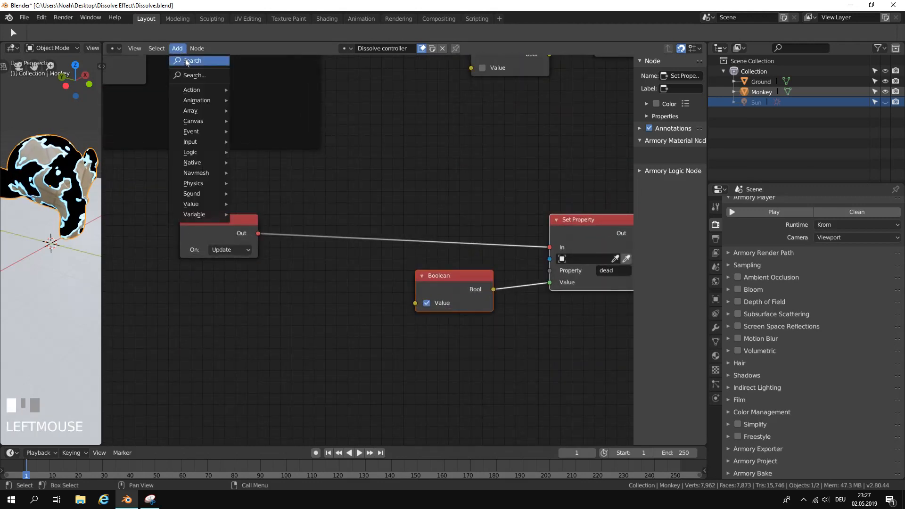
{"action": "type", "text": "gate"}
{"action": "left_click", "coordinate": [235, 79]}
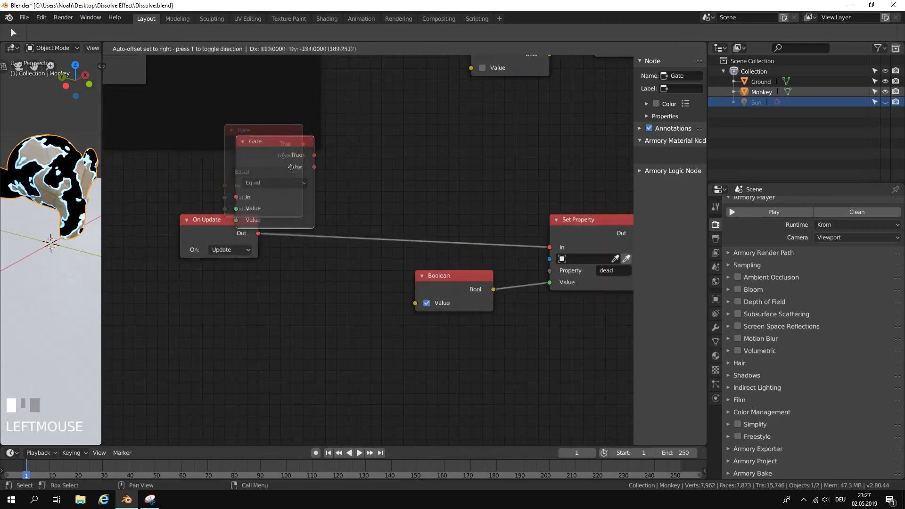
{"action": "left_click", "coordinate": [337, 290]}
{"action": "left_click_drag", "start_coordinate": [258, 234], "coordinate": [292, 354]}
{"action": "left_click_drag", "start_coordinate": [548, 251], "coordinate": [510, 240]}
{"action": "left_click_drag", "start_coordinate": [343, 298], "coordinate": [562, 216]}
{"action": "middle_click_drag", "start_coordinate": [415, 312], "coordinate": [466, 279]}
{"action": "scroll", "coordinate": [419, 262], "scroll_direction": "up", "scroll_amount": 1}
{"action": "middle_click_drag", "start_coordinate": [338, 277], "coordinate": [394, 293]}
Add a Get Property node below On Update with property "Health" and link its Value to the Gate's first Value input.
{"action": "left_click", "coordinate": [175, 50]}
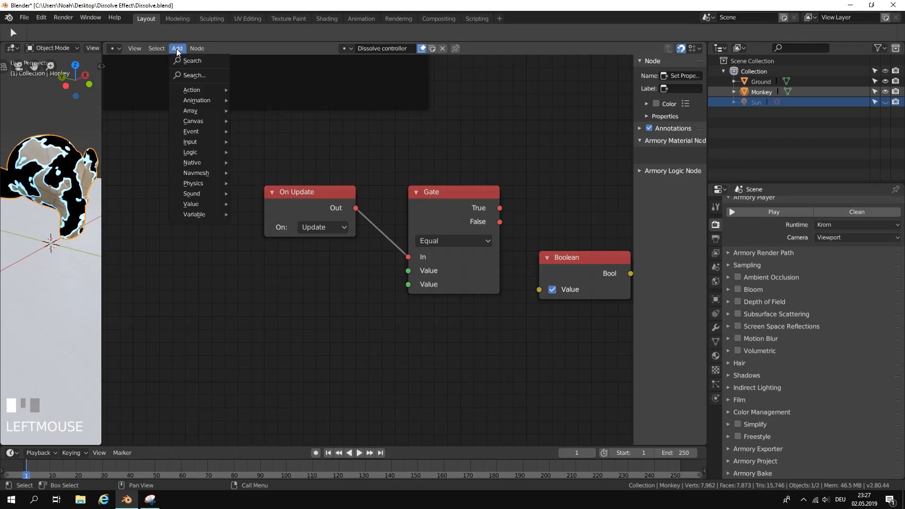
{"action": "mouse_move", "coordinate": [189, 132]}
{"action": "left_click", "coordinate": [254, 142]}
{"action": "right_click", "coordinate": [173, 52]}
{"action": "left_click", "coordinate": [174, 52]}
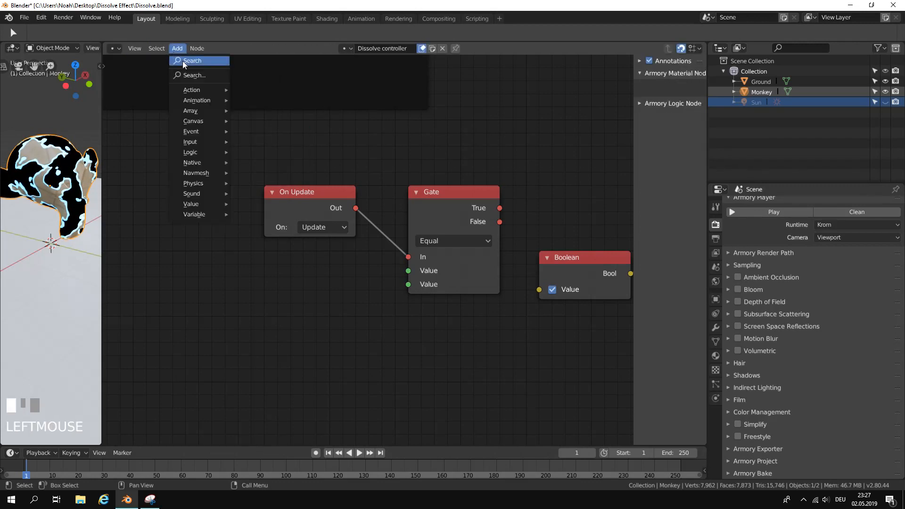
{"action": "left_click", "coordinate": [183, 61]}
{"action": "type", "text": "get p"}
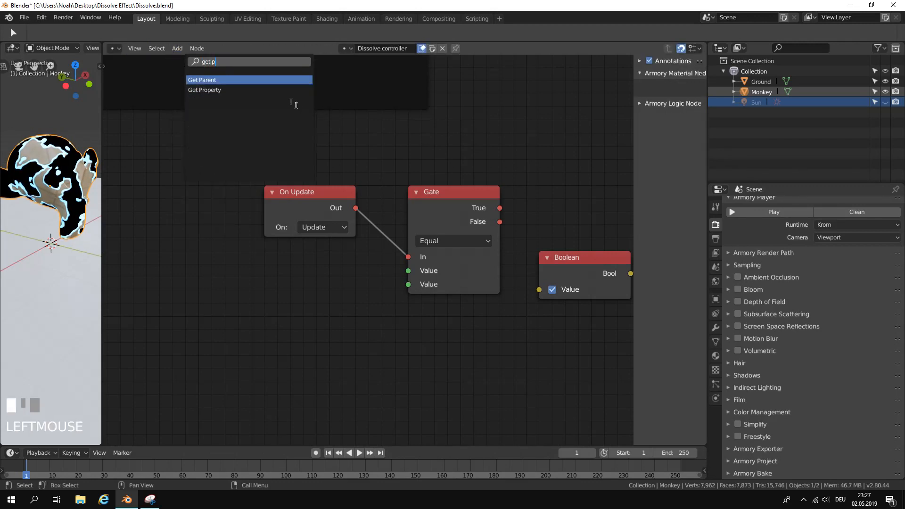
{"action": "left_click", "coordinate": [261, 88]}
{"action": "left_click", "coordinate": [340, 246]}
{"action": "left_click_drag", "start_coordinate": [355, 273], "coordinate": [426, 277]}
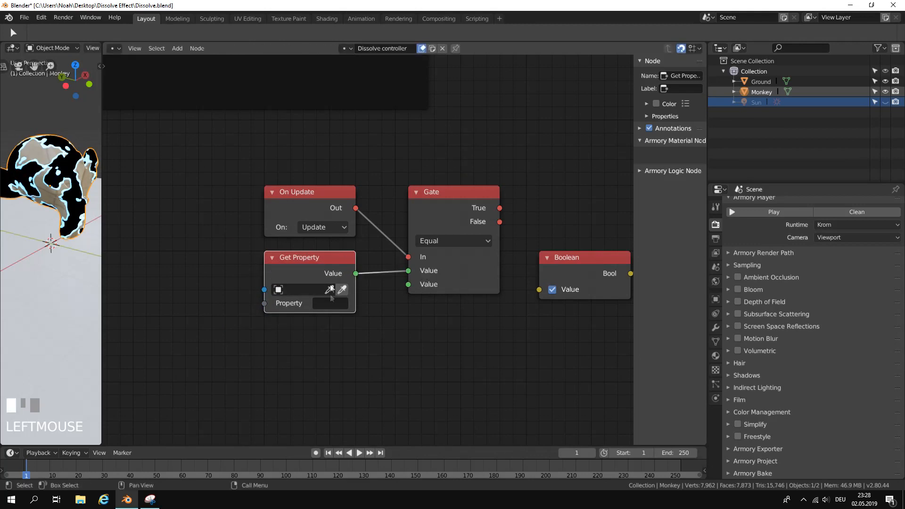
{"action": "type", "text": "Health"}
{"action": "key", "text": "Return"}
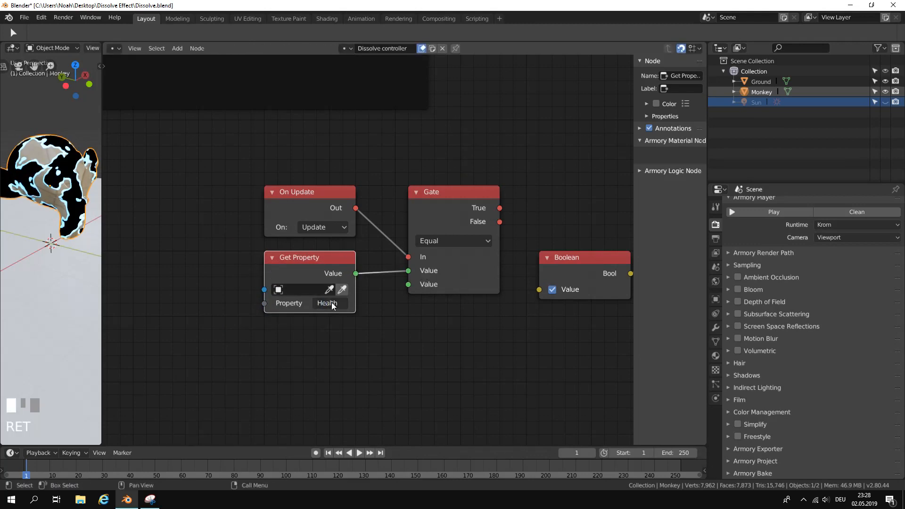
Add an Integer node below Get Property and link its Int output to the Gate's second Value input, keeping the Equal comparison.
{"action": "left_click", "coordinate": [173, 49]}
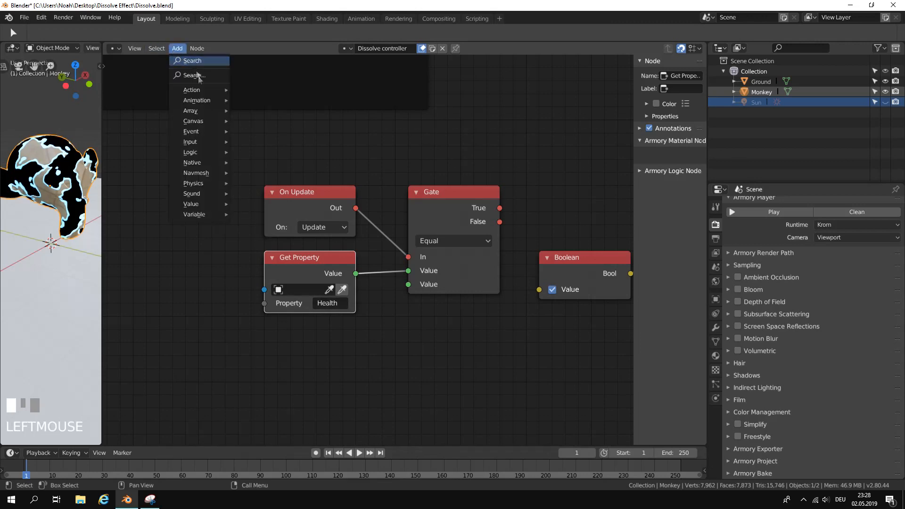
{"action": "left_click", "coordinate": [185, 62]}
{"action": "type", "text": "int"}
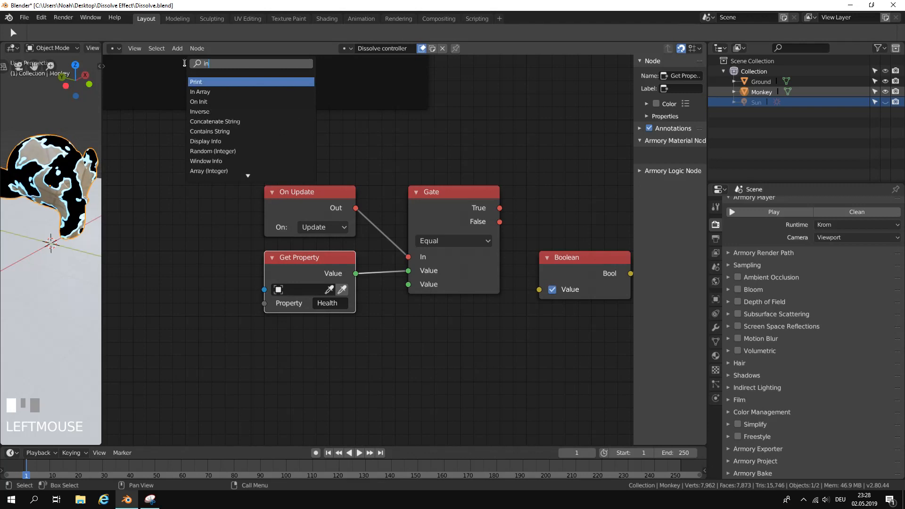
{"action": "left_click", "coordinate": [199, 111]}
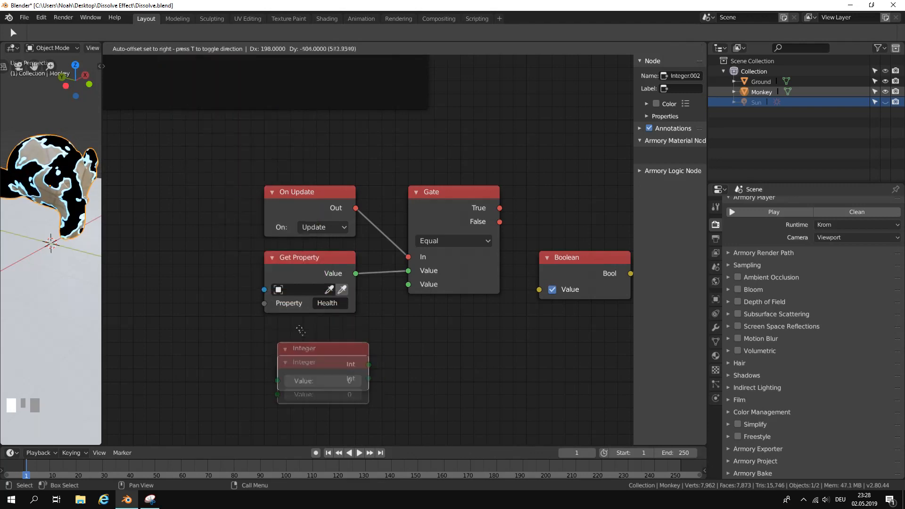
{"action": "left_click", "coordinate": [352, 347]}
{"action": "left_click_drag", "start_coordinate": [355, 352], "coordinate": [408, 285]}
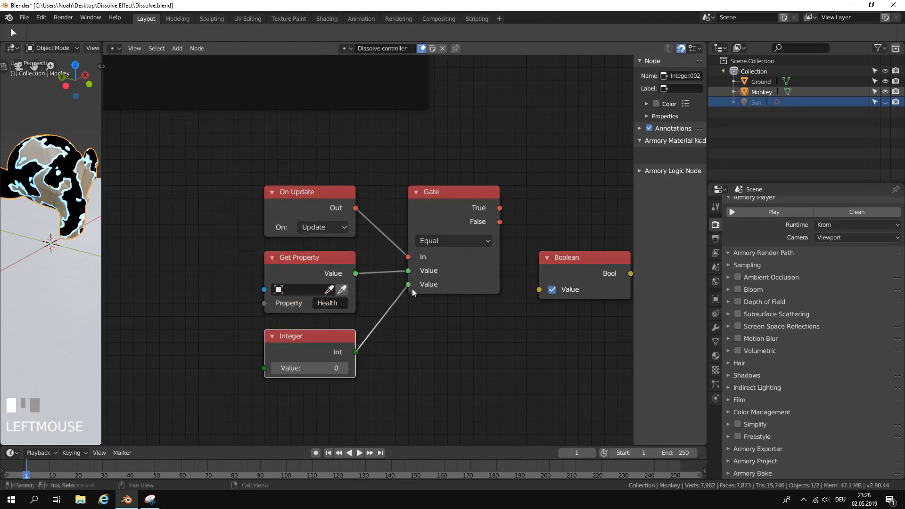
{"action": "left_click", "coordinate": [434, 241]}
Enclose the On Update, Get Property, Integer, Gate, Boolean and Set Property nodes in a frame labelled "check if he died".
{"action": "middle_click_drag", "start_coordinate": [477, 315], "coordinate": [292, 206]}
{"action": "left_click_drag", "start_coordinate": [278, 174], "coordinate": [461, 177]}
{"action": "scroll", "coordinate": [253, 240], "scroll_direction": "down", "scroll_amount": 8}
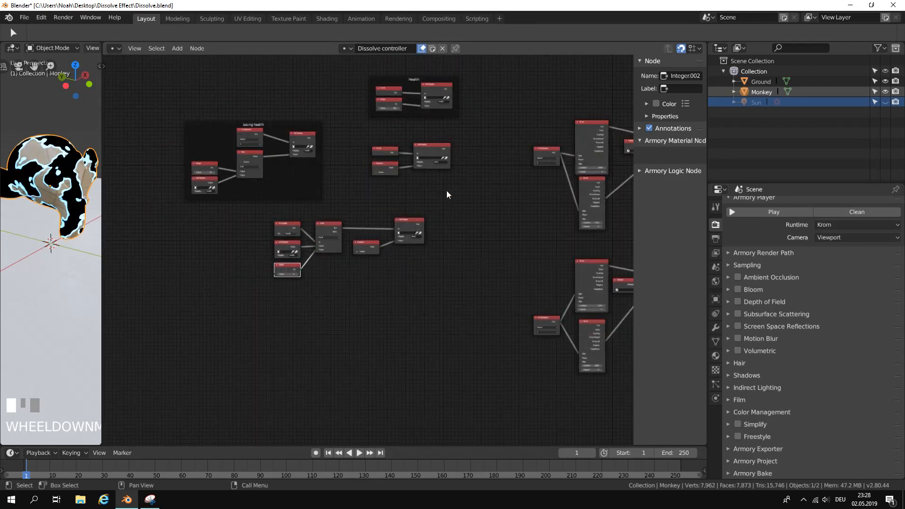
{"action": "scroll", "coordinate": [368, 226], "scroll_direction": "up", "scroll_amount": 5}
{"action": "left_click", "coordinate": [369, 232]}
{"action": "left_click_drag", "start_coordinate": [484, 325], "coordinate": [227, 182]}
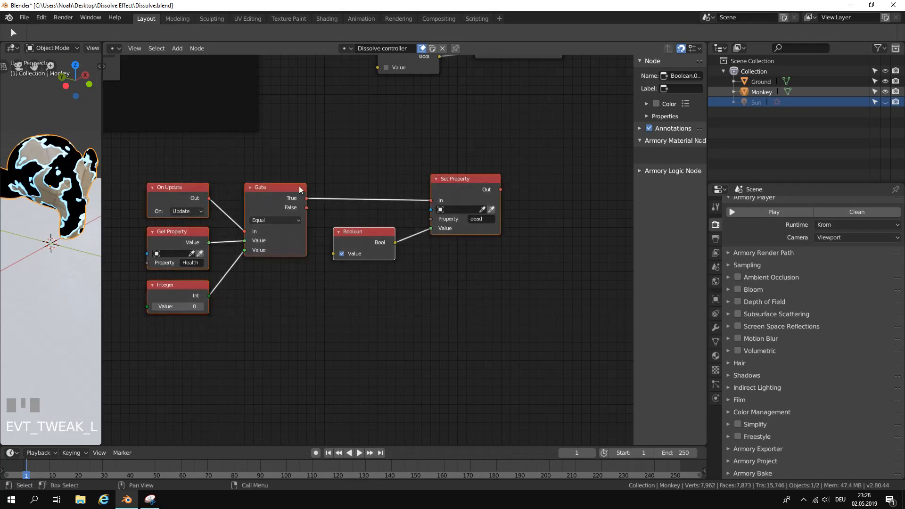
{"action": "key", "text": "ctrl+j"}
{"action": "left_click", "coordinate": [366, 176]}
{"action": "left_click", "coordinate": [687, 89]}
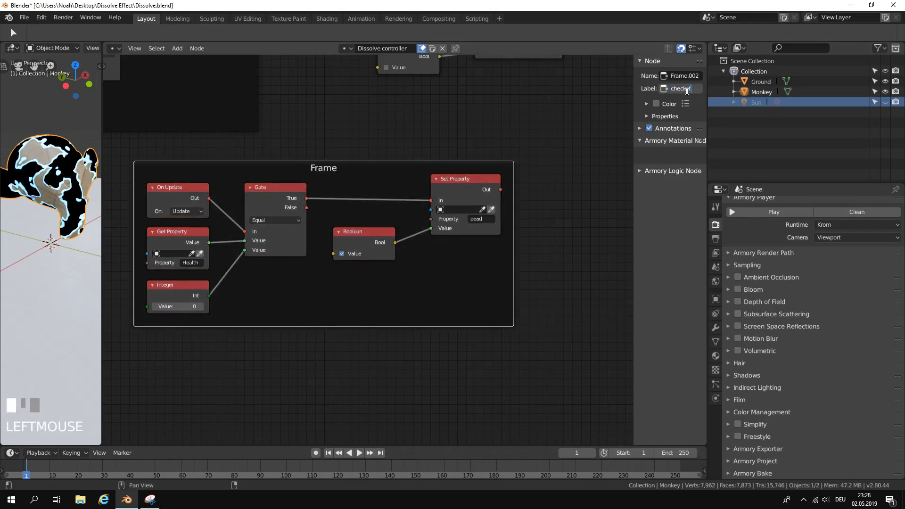
{"action": "type", "text": "check if he died"}
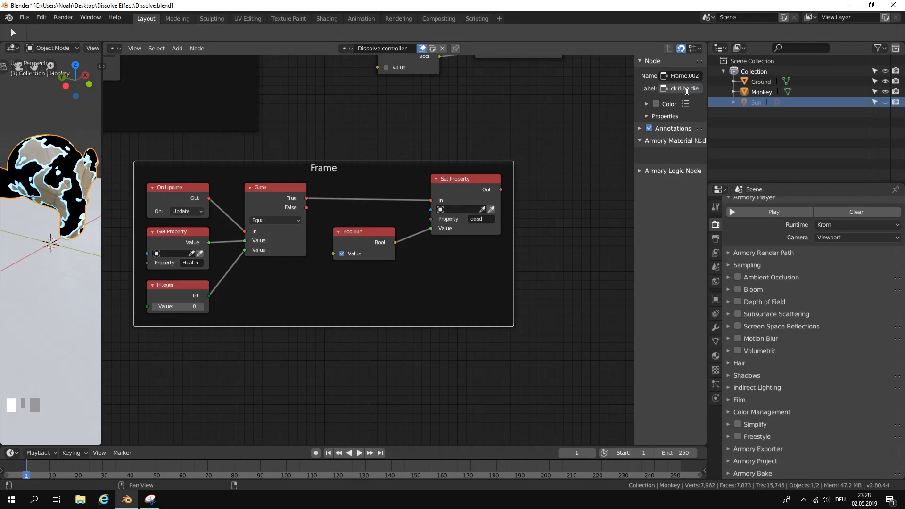
{"action": "key", "text": "Return"}
Delete the two On Keyboard nodes that start the Timer pairs.
{"action": "scroll", "coordinate": [399, 205], "scroll_direction": "down", "scroll_amount": 1}
{"action": "left_click_drag", "start_coordinate": [399, 206], "coordinate": [241, 185]}
{"action": "scroll", "coordinate": [451, 162], "scroll_direction": "down", "scroll_amount": 1}
{"action": "middle_click_drag", "start_coordinate": [452, 163], "coordinate": [327, 189]}
{"action": "scroll", "coordinate": [327, 190], "scroll_direction": "up", "scroll_amount": 1}
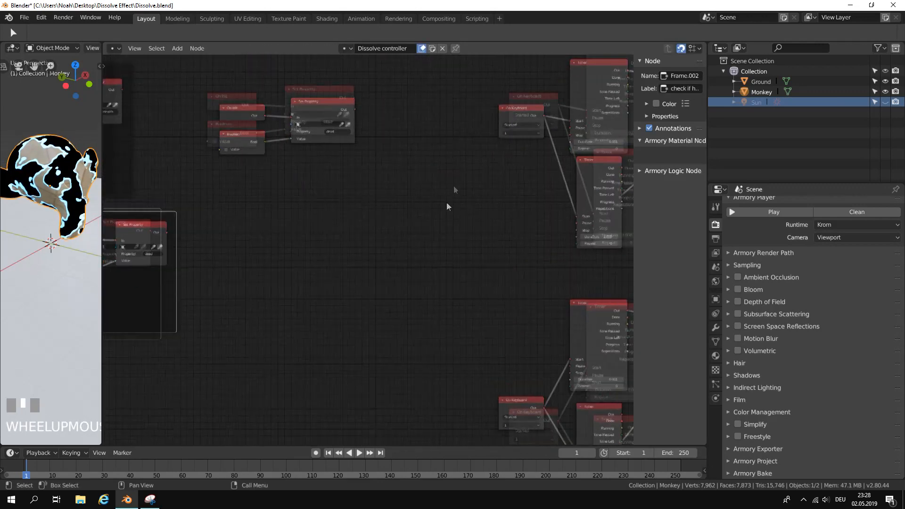
{"action": "middle_click_drag", "start_coordinate": [440, 208], "coordinate": [307, 237]}
{"action": "scroll", "coordinate": [361, 194], "scroll_direction": "down", "scroll_amount": 1}
{"action": "left_click", "coordinate": [381, 165]}
{"action": "left_click_drag", "start_coordinate": [381, 166], "coordinate": [346, 227]}
{"action": "scroll", "coordinate": [348, 231], "scroll_direction": "up", "scroll_amount": 1}
{"action": "middle_click_drag", "start_coordinate": [349, 236], "coordinate": [369, 116]}
{"action": "left_click_drag", "start_coordinate": [414, 399], "coordinate": [370, 400]}
{"action": "key", "text": "x"}
{"action": "left_click", "coordinate": [377, 96]}
{"action": "key", "text": "x"}
Add an On Update node left of the upper Timer pair and place a duplicate of it below.
{"action": "scroll", "coordinate": [380, 128], "scroll_direction": "down", "scroll_amount": 1}
{"action": "middle_click_drag", "start_coordinate": [380, 129], "coordinate": [352, 280]}
{"action": "scroll", "coordinate": [323, 240], "scroll_direction": "up", "scroll_amount": 1}
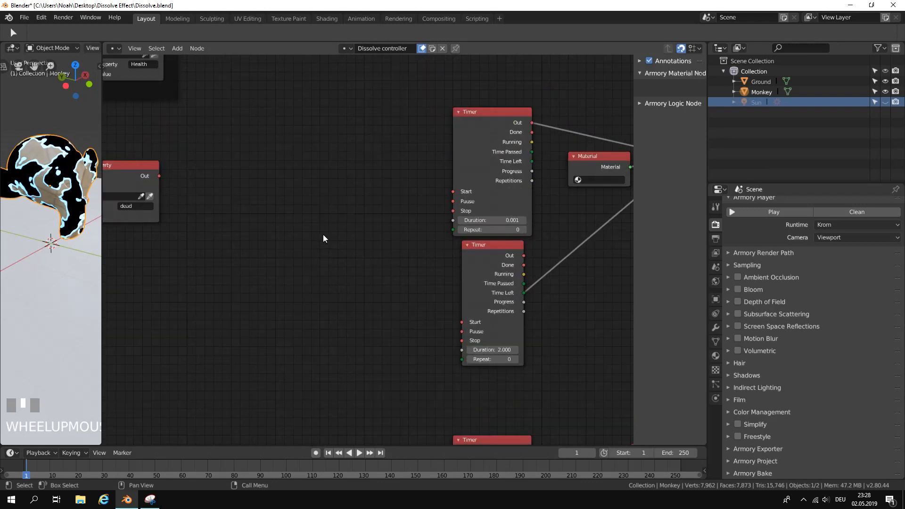
{"action": "mouse_move", "coordinate": [329, 244]}
{"action": "middle_mouse_down"}
{"action": "mouse_move", "coordinate": [312, 262]}
{"action": "mouse_move", "coordinate": [341, 233]}
{"action": "middle_mouse_up"}
{"action": "scroll", "coordinate": [325, 246], "scroll_direction": "up", "scroll_amount": 1}
{"action": "left_click", "coordinate": [185, 48]}
{"action": "left_click", "coordinate": [180, 48]}
{"action": "left_click", "coordinate": [195, 60]}
{"action": "type", "text": "on"}
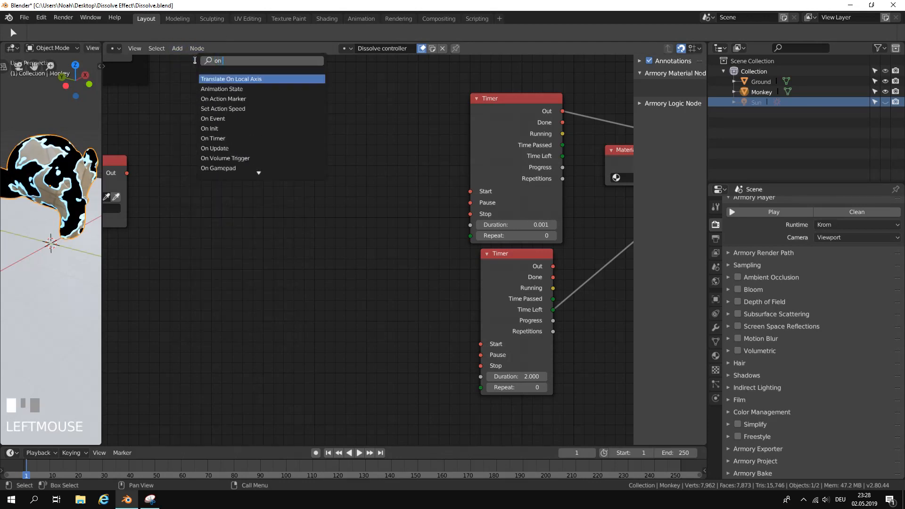
{"action": "type", "text": " up"}
{"action": "key", "text": "Return"}
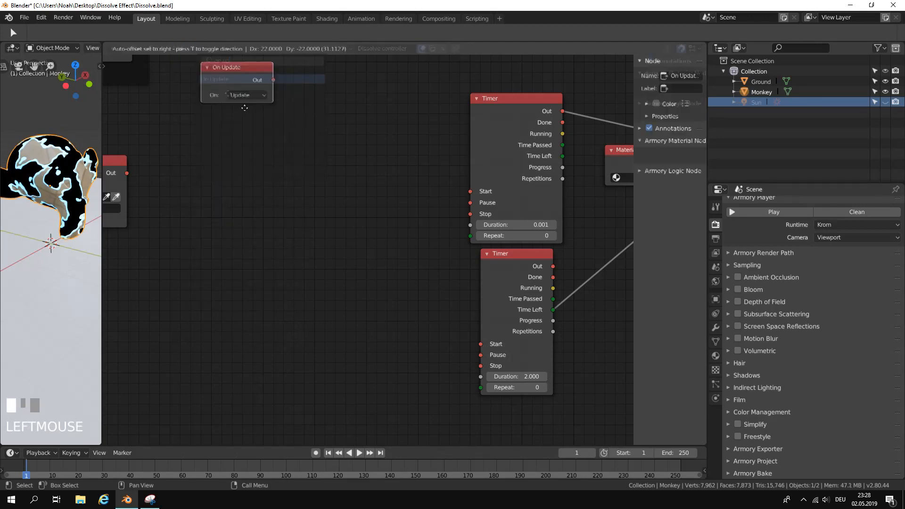
{"action": "left_click", "coordinate": [357, 171]}
{"action": "key", "text": "shift+d"}
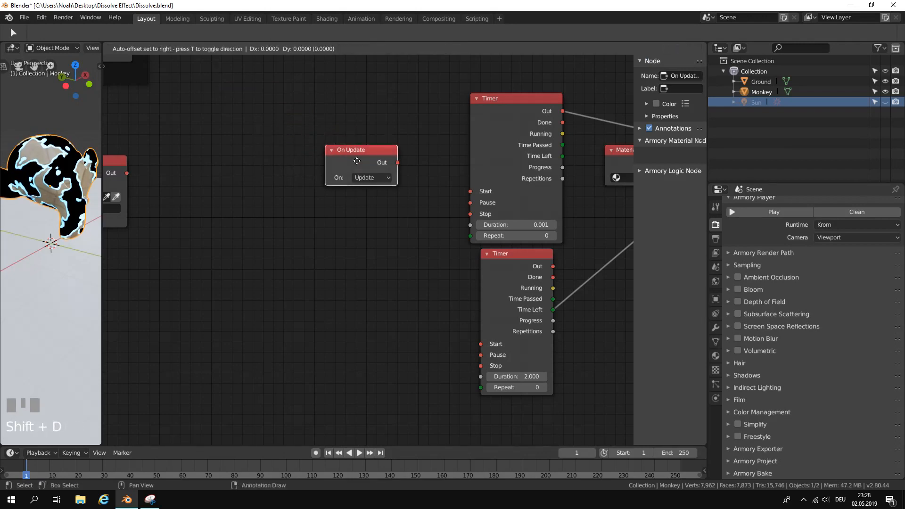
{"action": "left_click", "coordinate": [353, 308]}
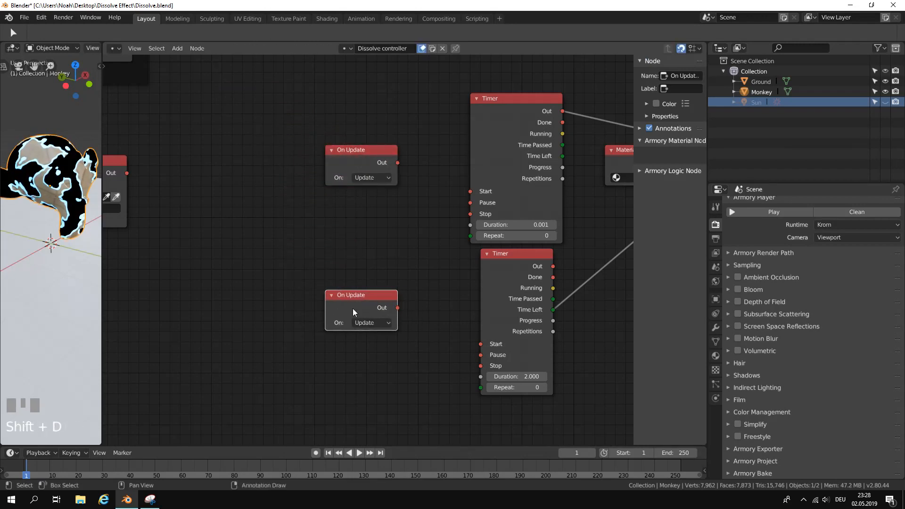
Add a Get Property node below the first new On Update and place a duplicate below the second one.
{"action": "left_click", "coordinate": [177, 48]}
{"action": "left_click", "coordinate": [191, 59]}
{"action": "type", "text": "get p"}
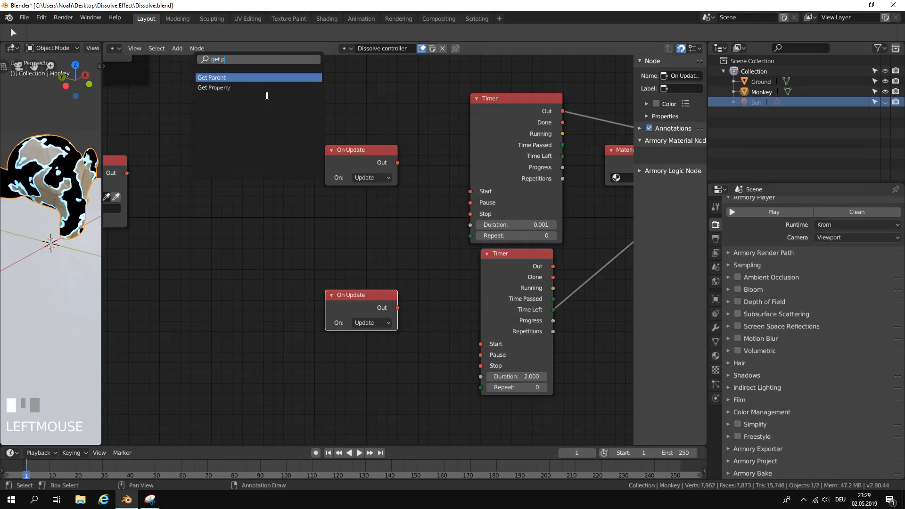
{"action": "left_click", "coordinate": [252, 87]}
{"action": "left_click", "coordinate": [334, 211]}
{"action": "key", "text": "shift+d"}
{"action": "left_click", "coordinate": [334, 356]}
Move the two On Update and two Get Property nodes together farther left of the Timers.
{"action": "left_click_drag", "start_coordinate": [294, 422], "coordinate": [380, 146]}
{"action": "scroll", "coordinate": [383, 174], "scroll_direction": "down", "scroll_amount": 3}
{"action": "key", "text": "g"}
{"action": "left_click", "coordinate": [303, 185]}
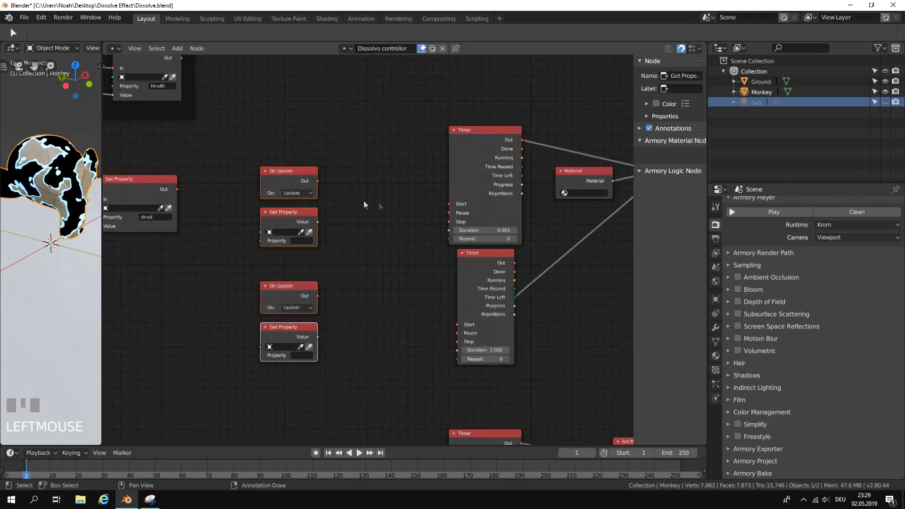
Set the property name to "dead" in both new Get Property nodes.
{"action": "scroll", "coordinate": [320, 236], "scroll_direction": "up", "scroll_amount": 1}
{"action": "left_click", "coordinate": [298, 242]}
{"action": "type", "text": "dead"}
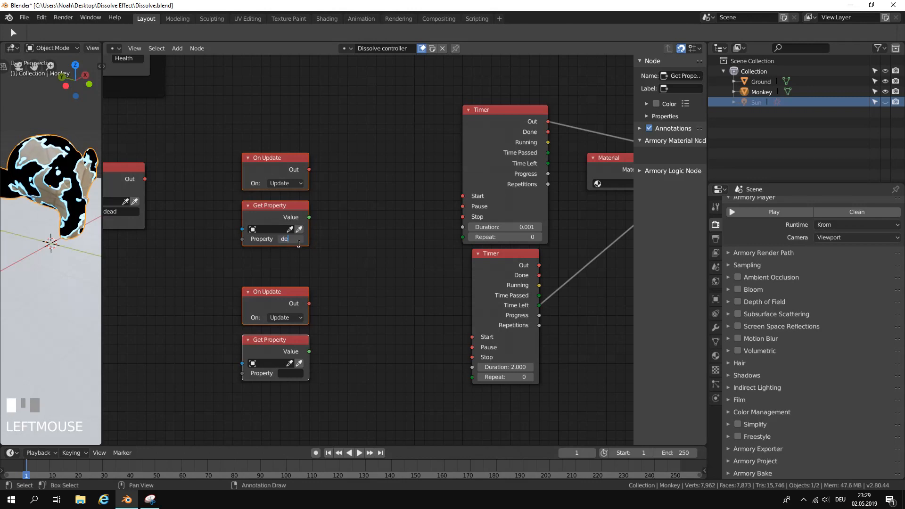
{"action": "left_click", "coordinate": [297, 373]}
{"action": "type", "text": "dead"}
{"action": "key", "text": "Return"}
{"action": "left_click", "coordinate": [277, 301]}
Add a Branch node fed by the upper On Update and Get Property, and link its True output to the 0.001 Timer's Start.
{"action": "scroll", "coordinate": [379, 213], "scroll_direction": "up", "scroll_amount": 1}
{"action": "left_click", "coordinate": [195, 49]}
{"action": "left_click", "coordinate": [192, 61]}
{"action": "type", "text": "branch"}
{"action": "key", "text": "Return"}
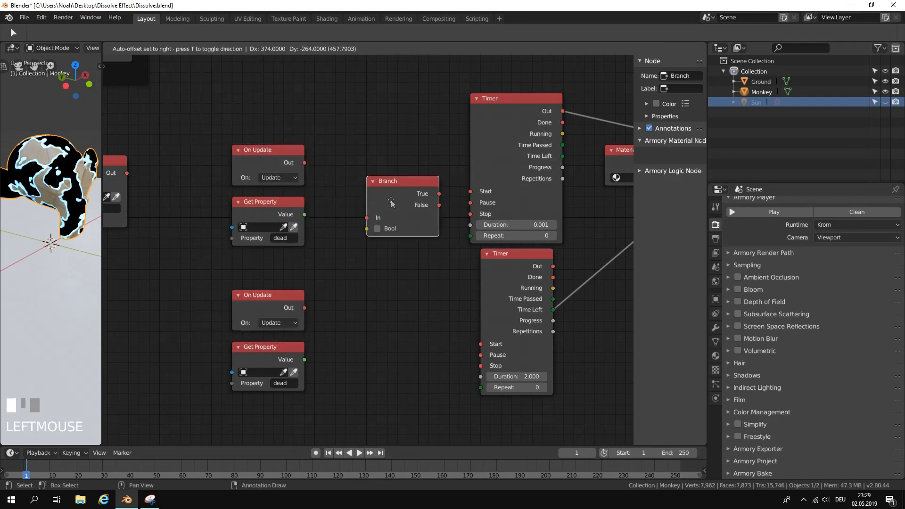
{"action": "left_click", "coordinate": [392, 202]}
{"action": "left_click_drag", "start_coordinate": [304, 162], "coordinate": [367, 217]}
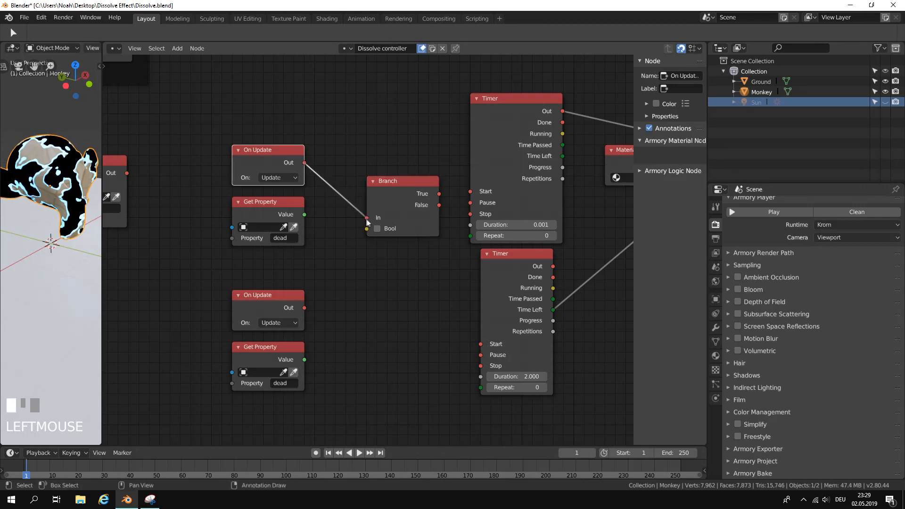
{"action": "left_click_drag", "start_coordinate": [305, 215], "coordinate": [366, 229]}
{"action": "left_click_drag", "start_coordinate": [439, 194], "coordinate": [470, 191]}
Duplicate the Branch below, feed it from the lower On Update and Get Property, and link True to the 2.000 Timer's Start.
{"action": "middle_click_drag", "start_coordinate": [402, 192], "coordinate": [400, 136]}
{"action": "key", "text": "shift+d"}
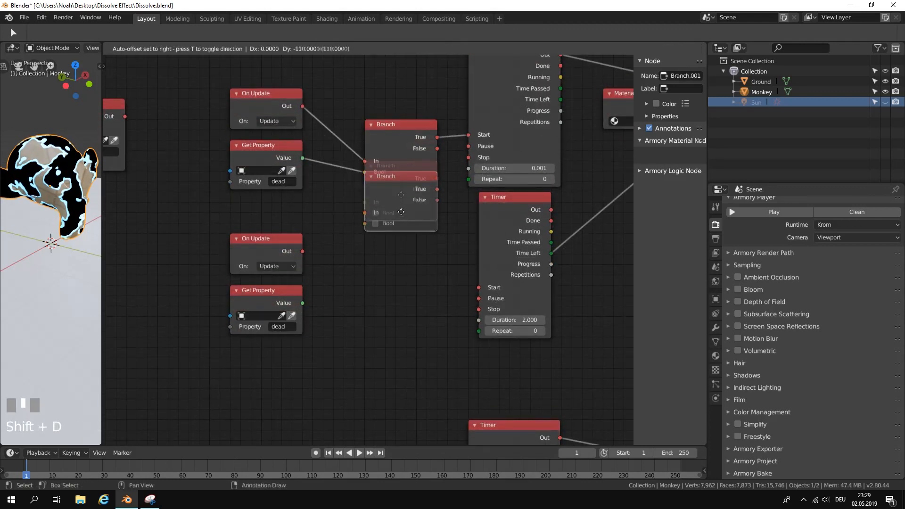
{"action": "left_click", "coordinate": [400, 270]}
{"action": "left_click_drag", "start_coordinate": [302, 251], "coordinate": [365, 296]}
{"action": "left_click_drag", "start_coordinate": [303, 303], "coordinate": [365, 306]}
{"action": "left_click_drag", "start_coordinate": [437, 272], "coordinate": [476, 293]}
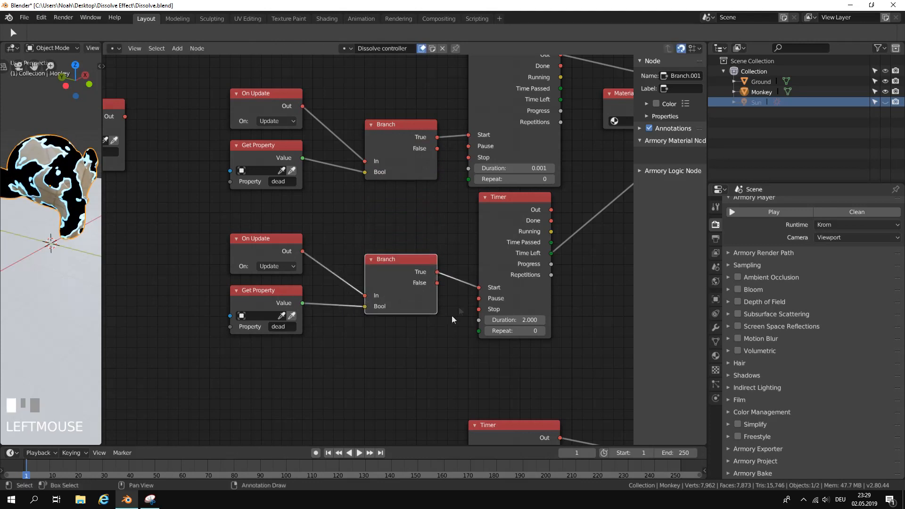
Disconnect the lower Branch's True output from the Start of the upper group's 2.000 Timer.
{"action": "scroll", "coordinate": [447, 323], "scroll_direction": "down", "scroll_amount": 3}
{"action": "middle_click_drag", "start_coordinate": [444, 327], "coordinate": [435, 244]}
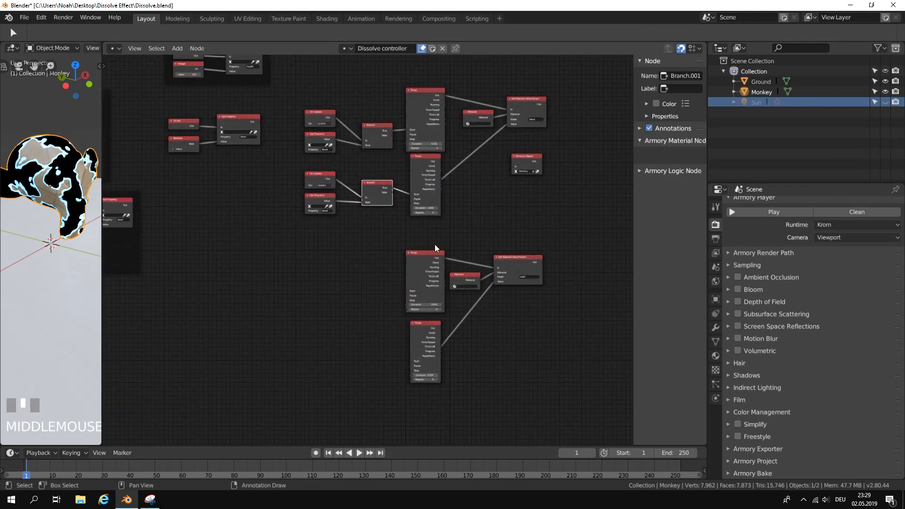
{"action": "scroll", "coordinate": [435, 245], "scroll_direction": "up", "scroll_amount": 6}
{"action": "middle_click_drag", "start_coordinate": [404, 159], "coordinate": [428, 265]}
{"action": "scroll", "coordinate": [372, 260], "scroll_direction": "up", "scroll_amount": 2}
{"action": "scroll", "coordinate": [456, 257], "scroll_direction": "down", "scroll_amount": 2}
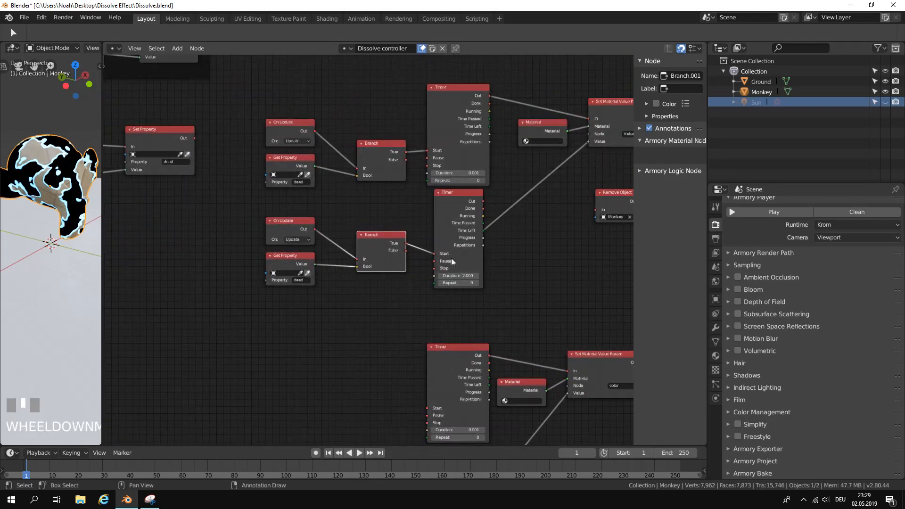
{"action": "left_click_drag", "start_coordinate": [433, 254], "coordinate": [427, 257]}
{"action": "scroll", "coordinate": [283, 301], "scroll_direction": "down", "scroll_amount": 1}
Move the detached On Update, Get Property and Branch set beside the lower Timers and link True to both Timers' Start inputs.
{"action": "middle_click_drag", "start_coordinate": [283, 302], "coordinate": [299, 275]}
{"action": "left_click", "coordinate": [303, 242]}
{"action": "left_click_drag", "start_coordinate": [284, 275], "coordinate": [383, 199]}
{"action": "scroll", "coordinate": [396, 248], "scroll_direction": "down", "scroll_amount": 3}
{"action": "middle_click_drag", "start_coordinate": [377, 267], "coordinate": [373, 185]}
{"action": "key", "text": "g"}
{"action": "left_click", "coordinate": [365, 352]}
{"action": "left_click_drag", "start_coordinate": [400, 311], "coordinate": [425, 349]}
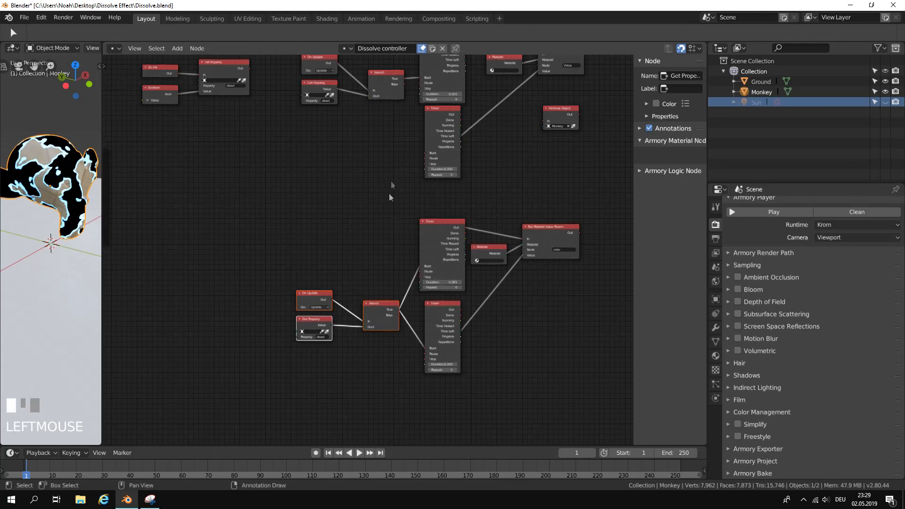
Link the upper Branch's True output to the upper 2.000 Timer's Start and move its three-node set down, centred beside both Timers.
{"action": "scroll", "coordinate": [387, 191], "scroll_direction": "up", "scroll_amount": 4}
{"action": "middle_click_drag", "start_coordinate": [387, 190], "coordinate": [372, 352]}
{"action": "left_click_drag", "start_coordinate": [397, 198], "coordinate": [415, 292]}
{"action": "left_click", "coordinate": [369, 196]}
{"action": "left_click_drag", "start_coordinate": [273, 284], "coordinate": [371, 183]}
{"action": "key", "text": "g"}
{"action": "left_click", "coordinate": [358, 250]}
{"action": "scroll", "coordinate": [366, 254], "scroll_direction": "down", "scroll_amount": 3}
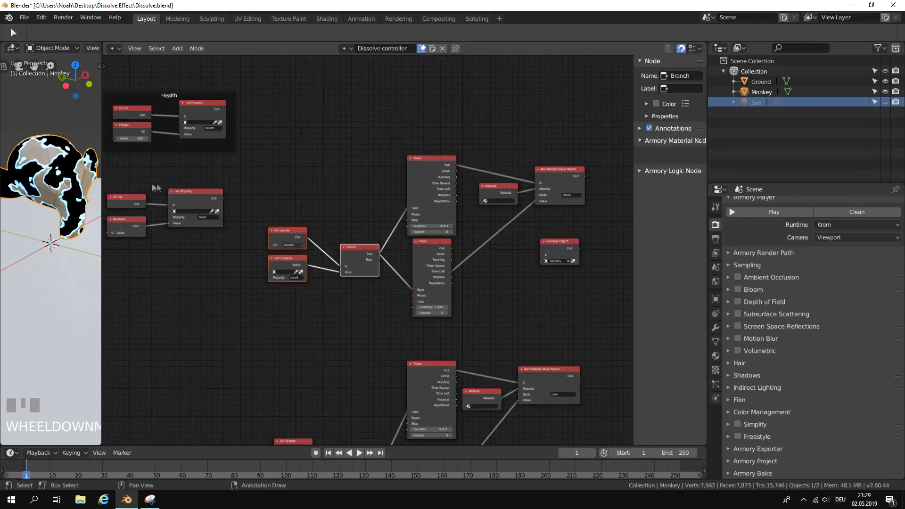
Widen the 3D viewport, test-play the scene in the Krom runtime, and close the player window.
{"action": "left_click", "coordinate": [100, 179]}
{"action": "left_click_drag", "start_coordinate": [102, 179], "coordinate": [187, 178]}
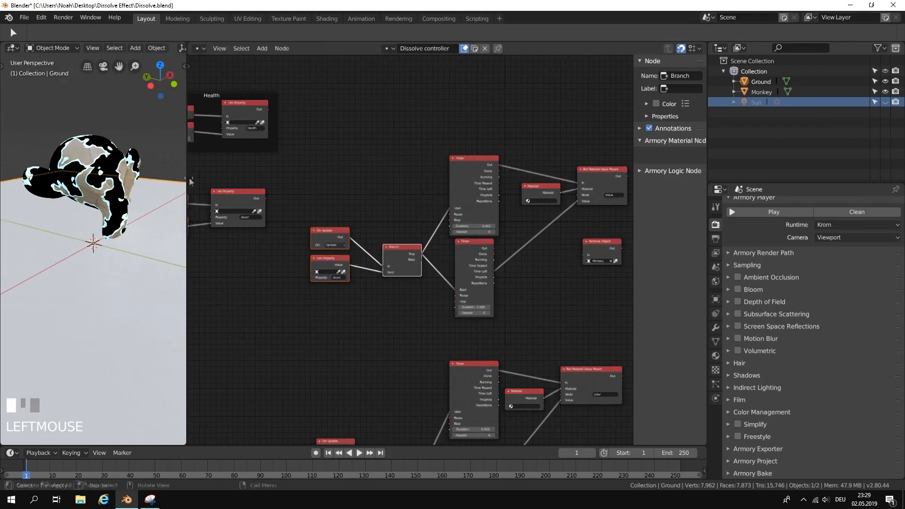
{"action": "left_click", "coordinate": [757, 210]}
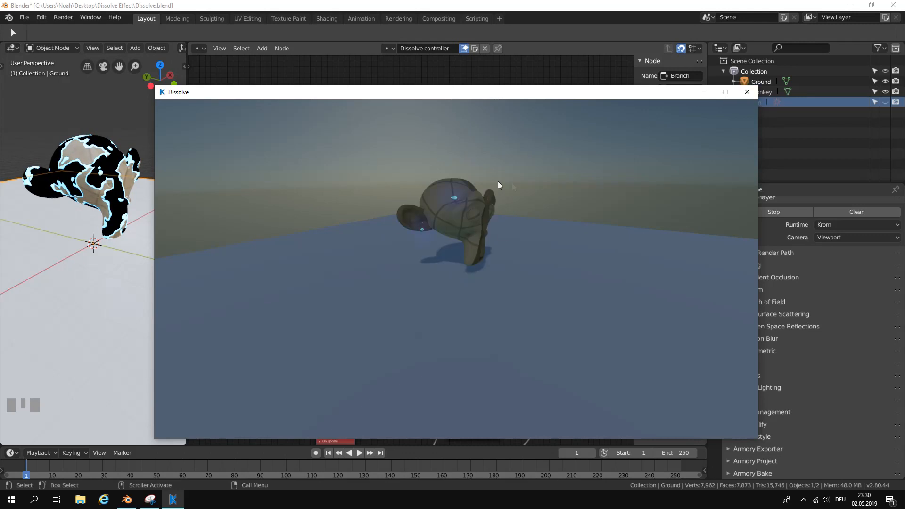
{"action": "left_click", "coordinate": [743, 97]}
Connect the upper group's 2.000 Timer to the In socket of the Remove Object node that targets Monkey.
{"action": "middle_click_drag", "start_coordinate": [571, 211], "coordinate": [437, 222]}
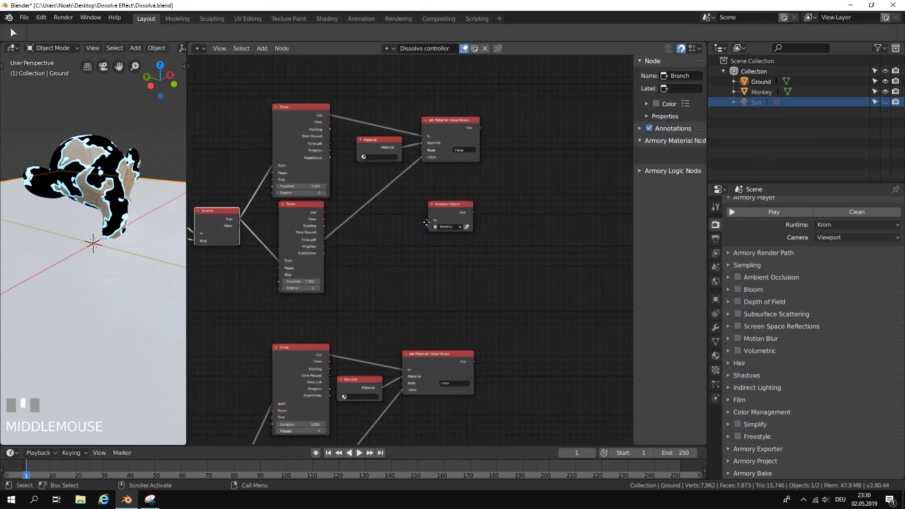
{"action": "left_click_drag", "start_coordinate": [437, 221], "coordinate": [375, 211]}
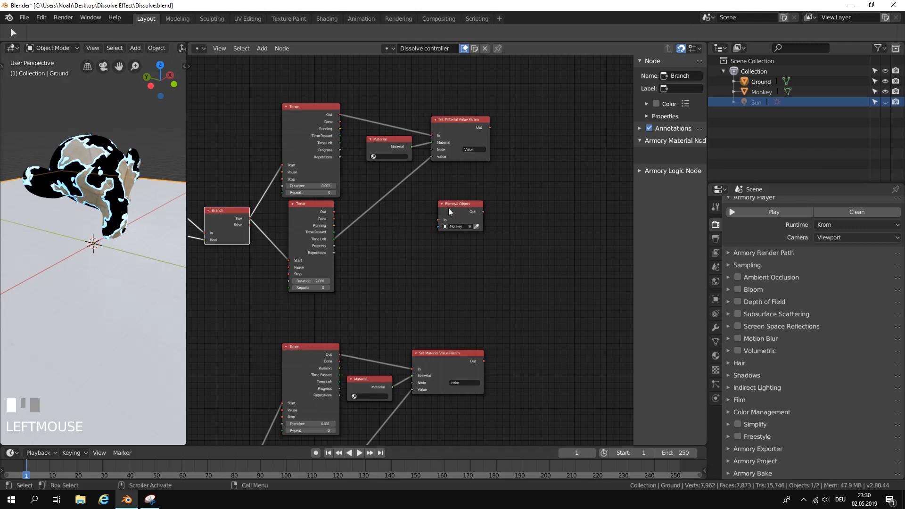
{"action": "scroll", "coordinate": [444, 208], "scroll_direction": "up", "scroll_amount": 3}
{"action": "middle_click_drag", "start_coordinate": [444, 208], "coordinate": [470, 211]}
{"action": "scroll", "coordinate": [498, 247], "scroll_direction": "down", "scroll_amount": 1}
{"action": "middle_click_drag", "start_coordinate": [498, 247], "coordinate": [520, 222]}
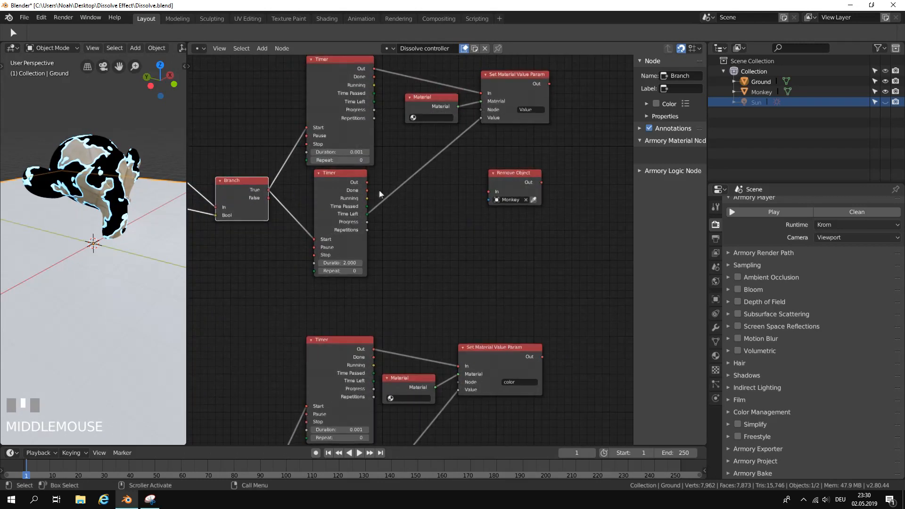
{"action": "left_click_drag", "start_coordinate": [368, 190], "coordinate": [489, 191]}
{"action": "scroll", "coordinate": [445, 293], "scroll_direction": "down", "scroll_amount": 1}
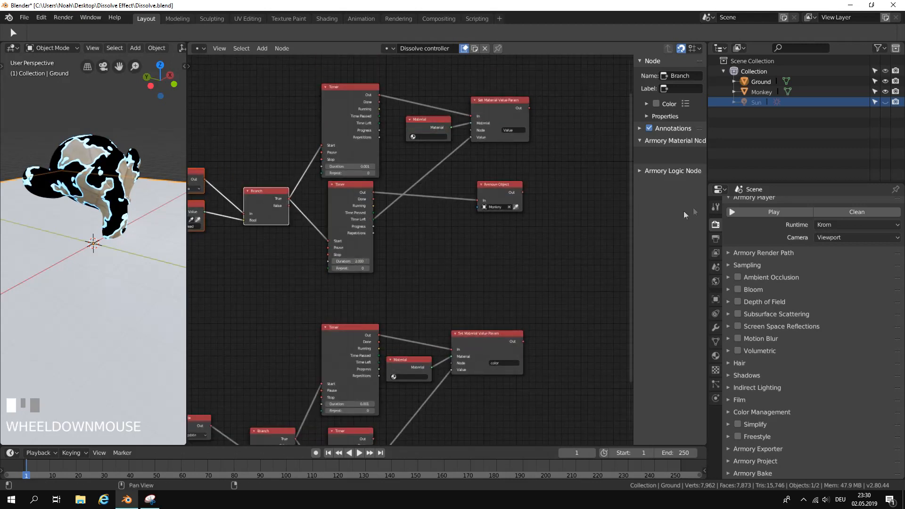
Play the scene, move the camera around the monkey, trigger the dissolve to check the object's removal, and close the player.
{"action": "left_click", "coordinate": [734, 212]}
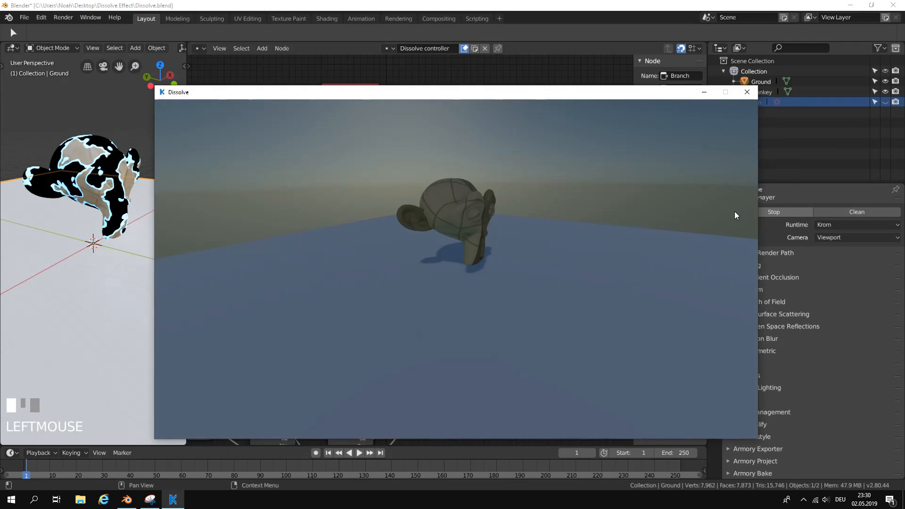
{"action": "key", "text": "w"}
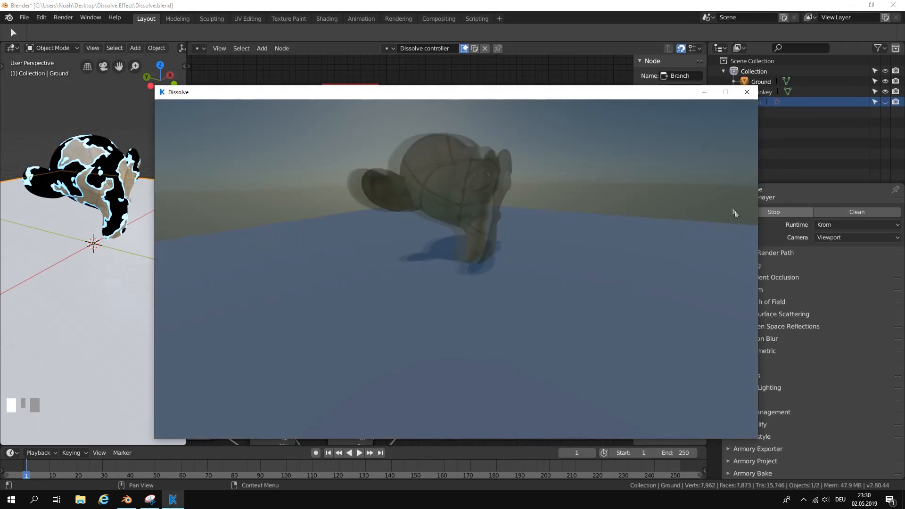
{"action": "key", "text": "d"}
{"action": "left_click_drag", "start_coordinate": [584, 247], "coordinate": [569, 239]}
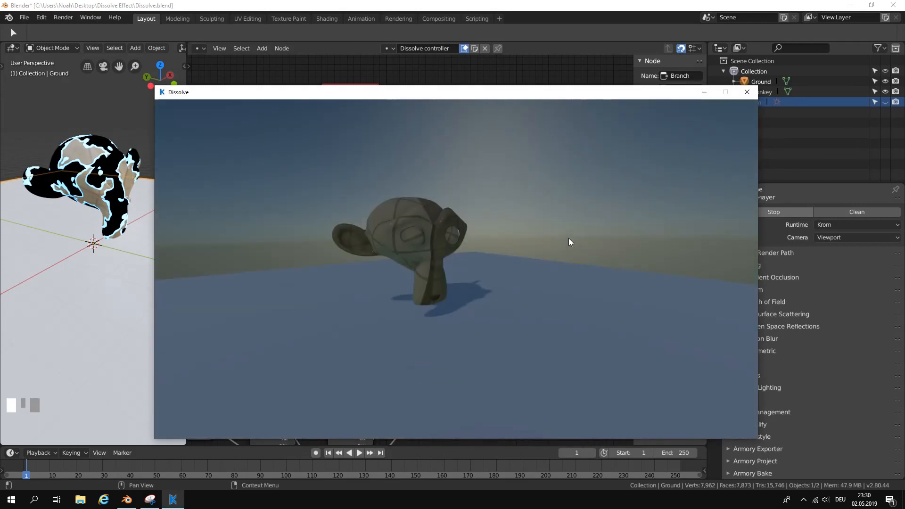
{"action": "key", "text": "space"}
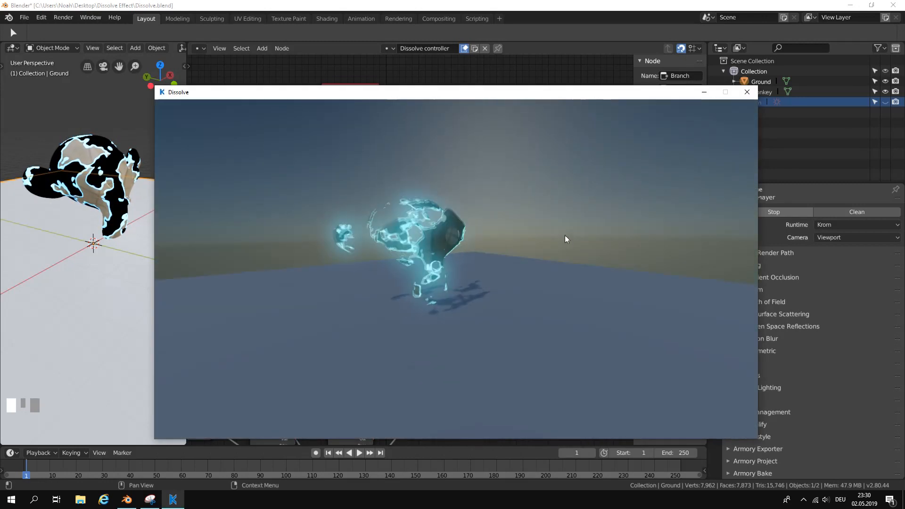
{"action": "left_click_drag", "start_coordinate": [478, 247], "coordinate": [496, 262]}
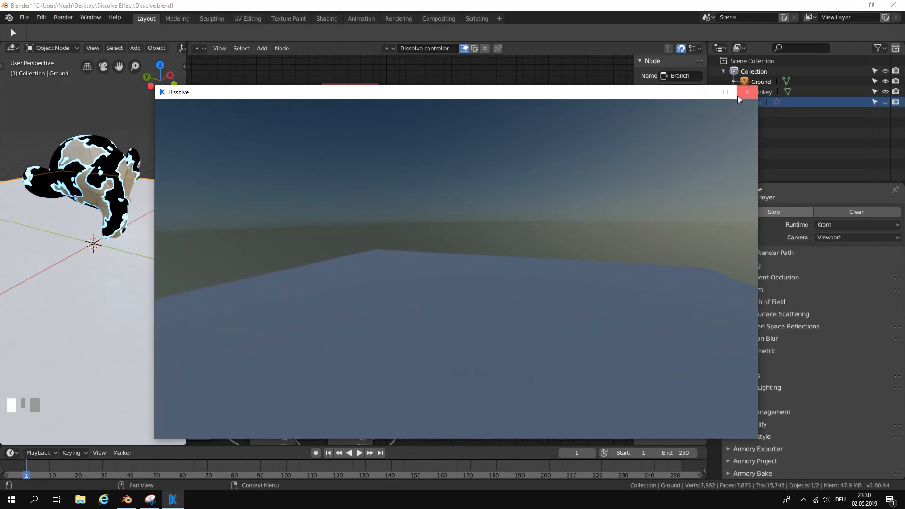
{"action": "left_click", "coordinate": [744, 93]}
Hide the node editor's sidebar and expand the 3D viewport across the node editor's area, reframing the monkey.
{"action": "scroll", "coordinate": [465, 202], "scroll_direction": "down", "scroll_amount": 3}
{"action": "middle_click_drag", "start_coordinate": [465, 202], "coordinate": [539, 174]}
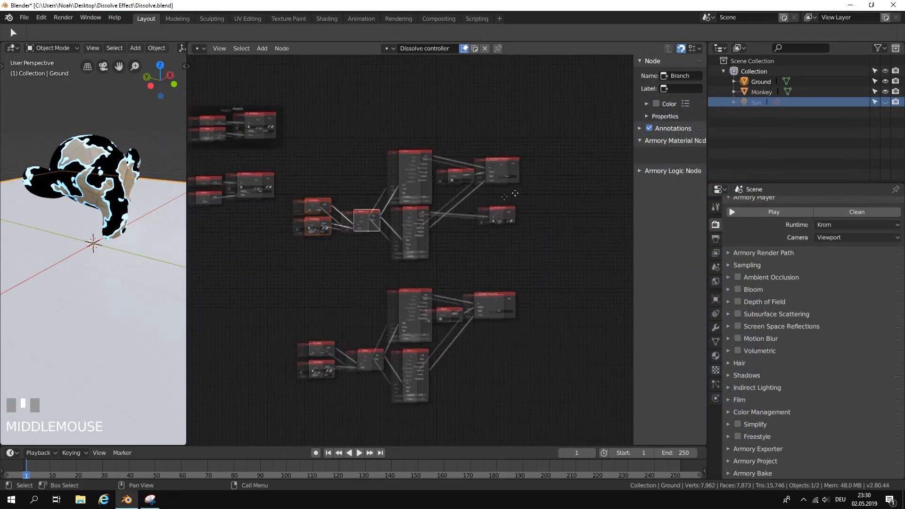
{"action": "scroll", "coordinate": [539, 174], "scroll_direction": "down", "scroll_amount": 1}
{"action": "key", "text": "n"}
{"action": "left_click_drag", "start_coordinate": [186, 44], "coordinate": [486, 54]}
{"action": "middle_click_drag", "start_coordinate": [474, 102], "coordinate": [471, 170]}
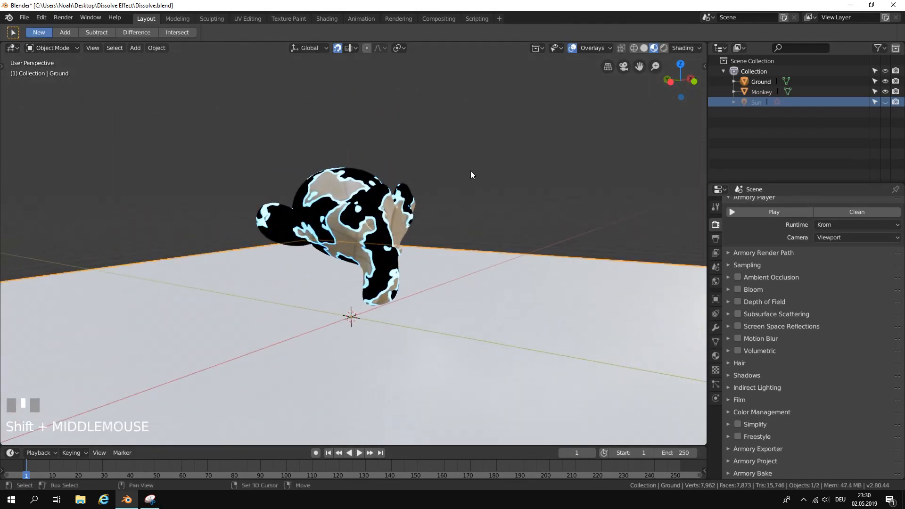
Play the scene again, circle the camera to the back of the monkey, and trigger the dissolve from there.
{"action": "left_click", "coordinate": [746, 213]}
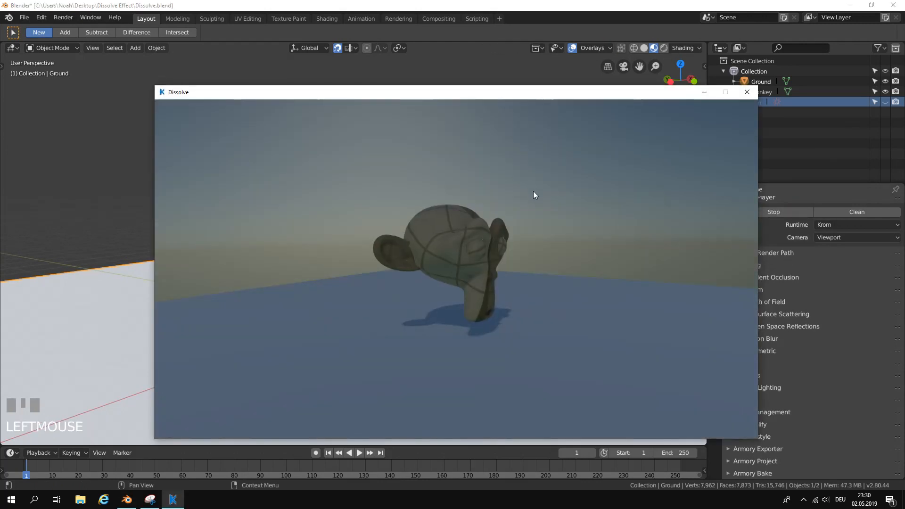
{"action": "key", "text": "w"}
{"action": "left_click_drag", "start_coordinate": [533, 191], "coordinate": [653, 189]}
{"action": "key", "text": "a"}
{"action": "key", "text": "s"}
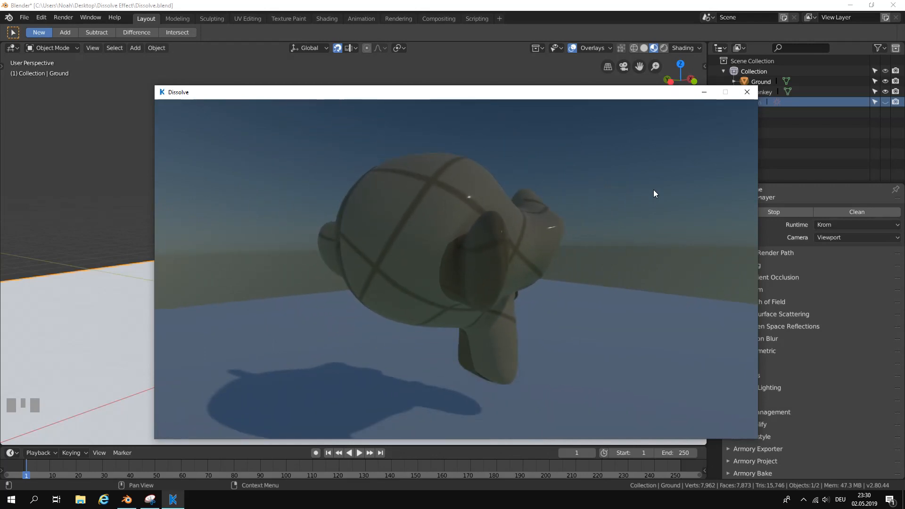
{"action": "key", "text": "space"}
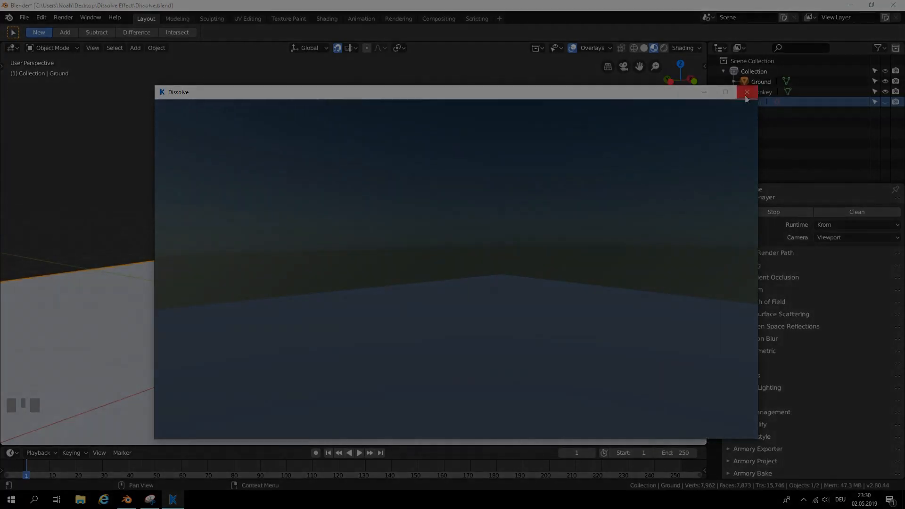